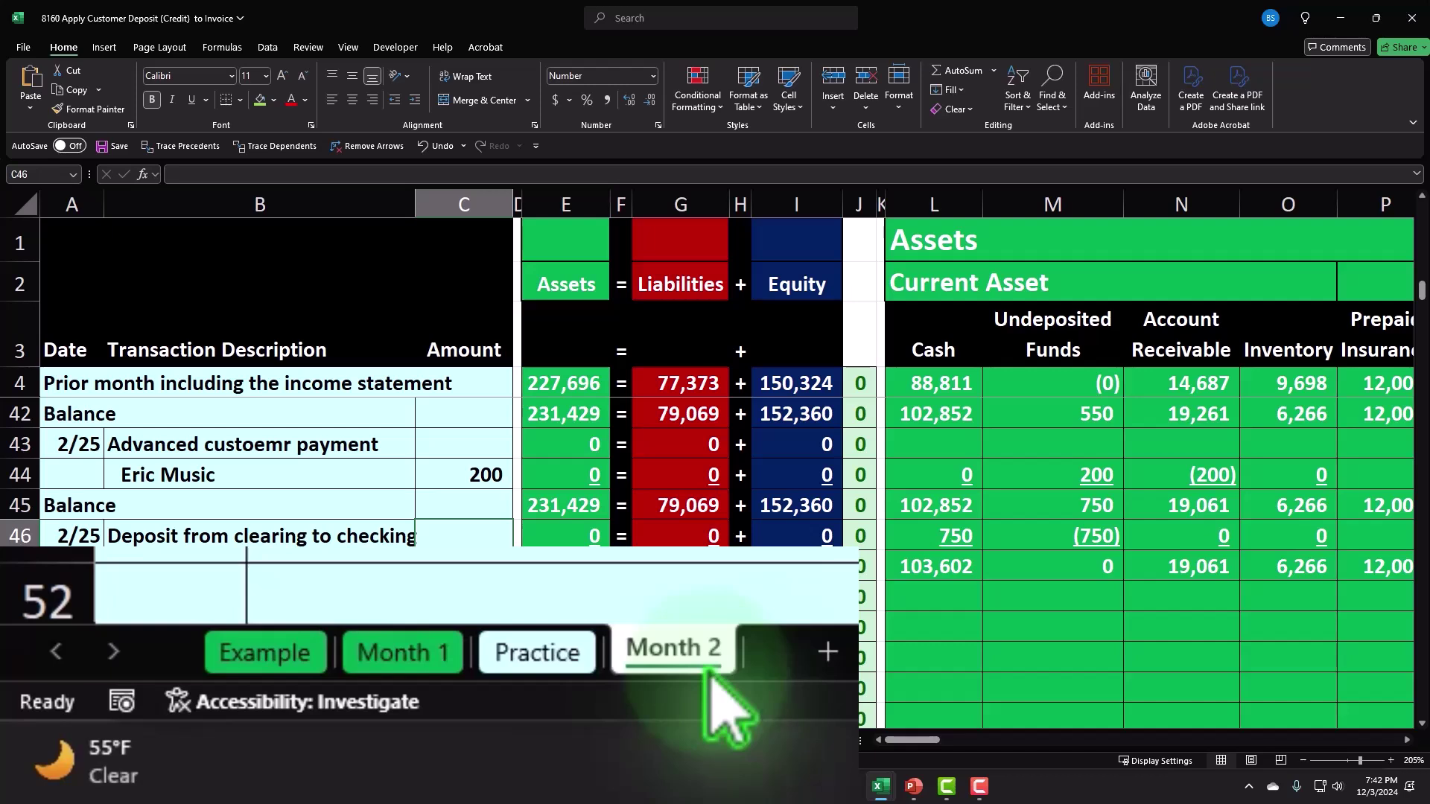
Step: Review the Anderson Guitars 2/26 invoice lines and its 2/25 advance customer payment on the Example sheet
{"action": "left_click", "coordinate": [279, 660]}
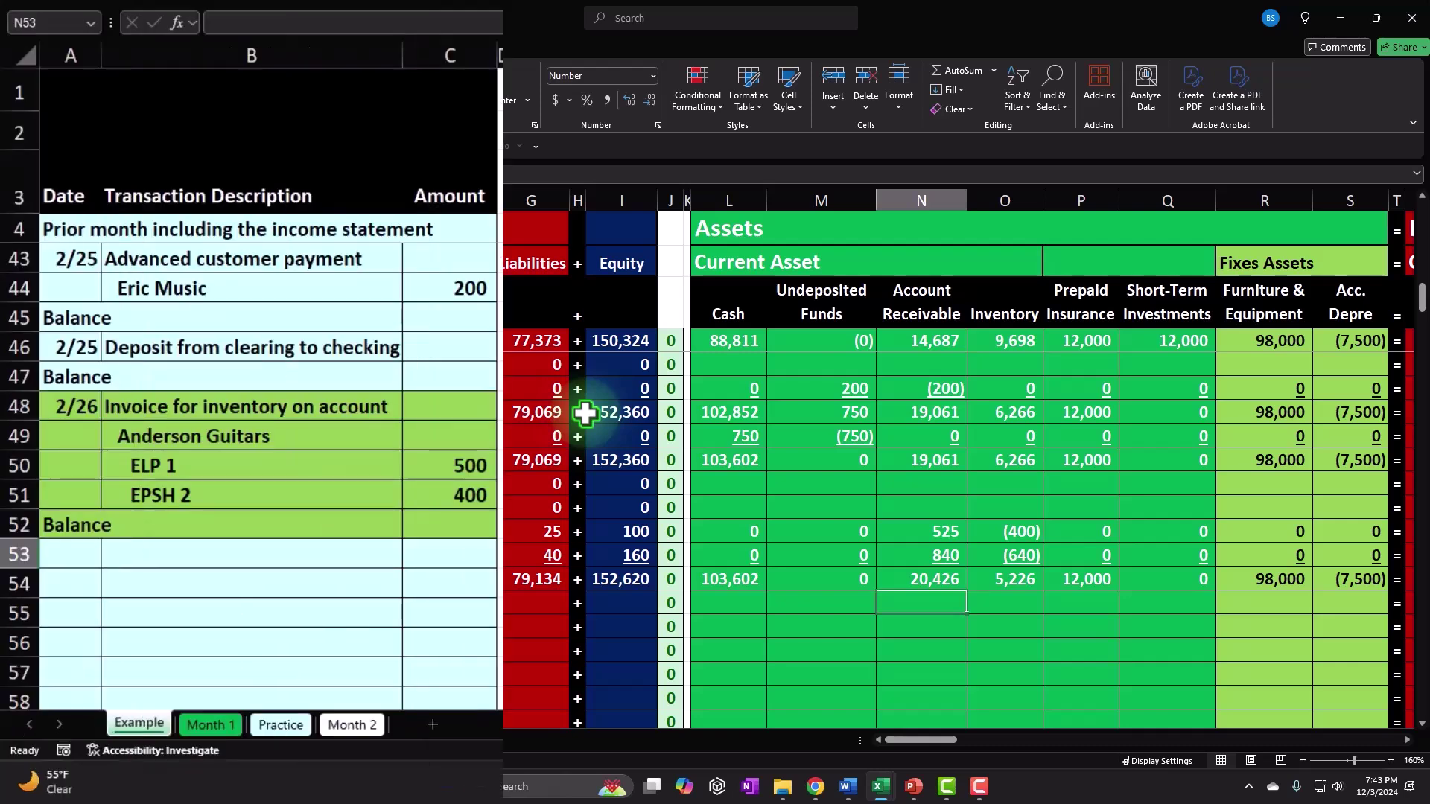
{"action": "left_click", "coordinate": [406, 469]}
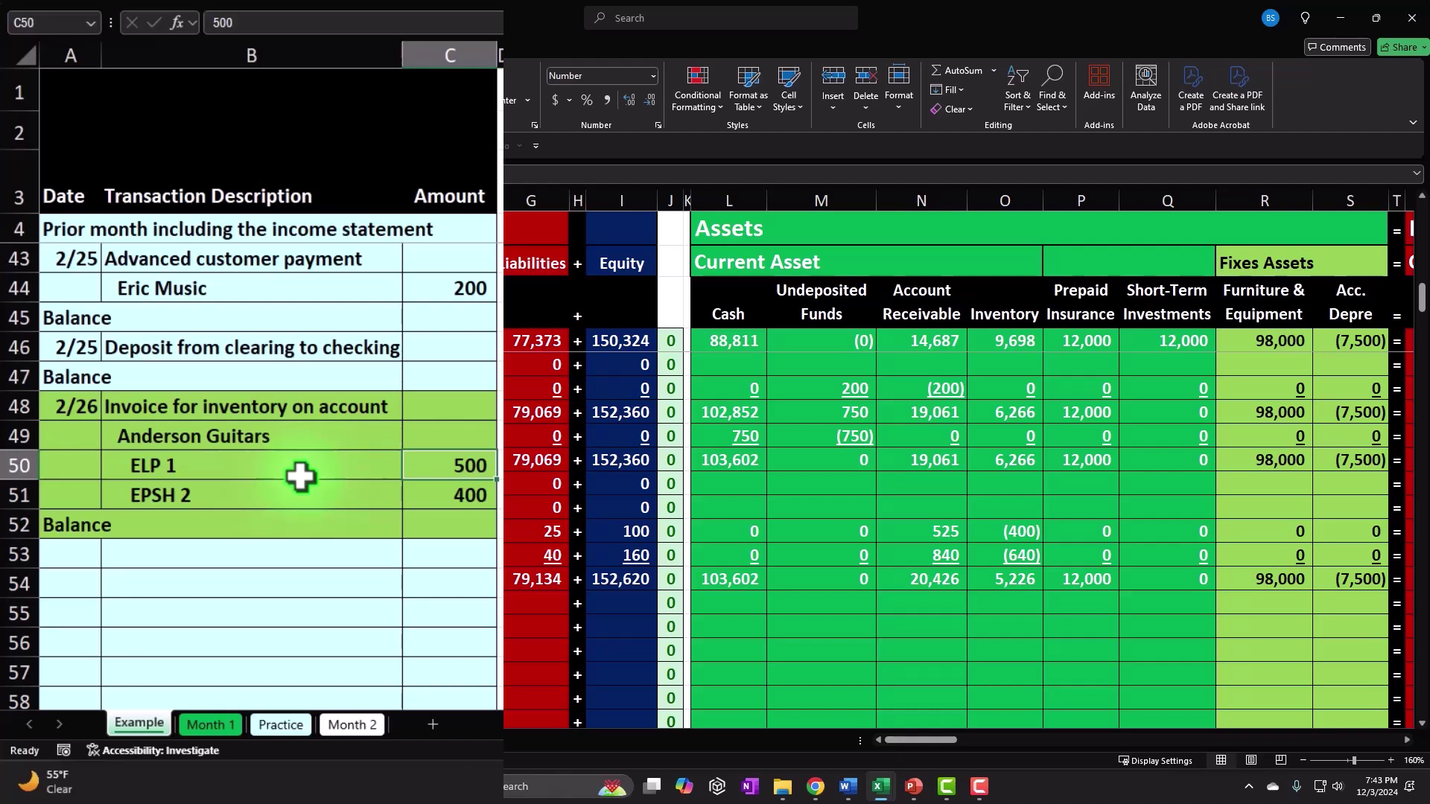
{"action": "left_click", "coordinate": [300, 476]}
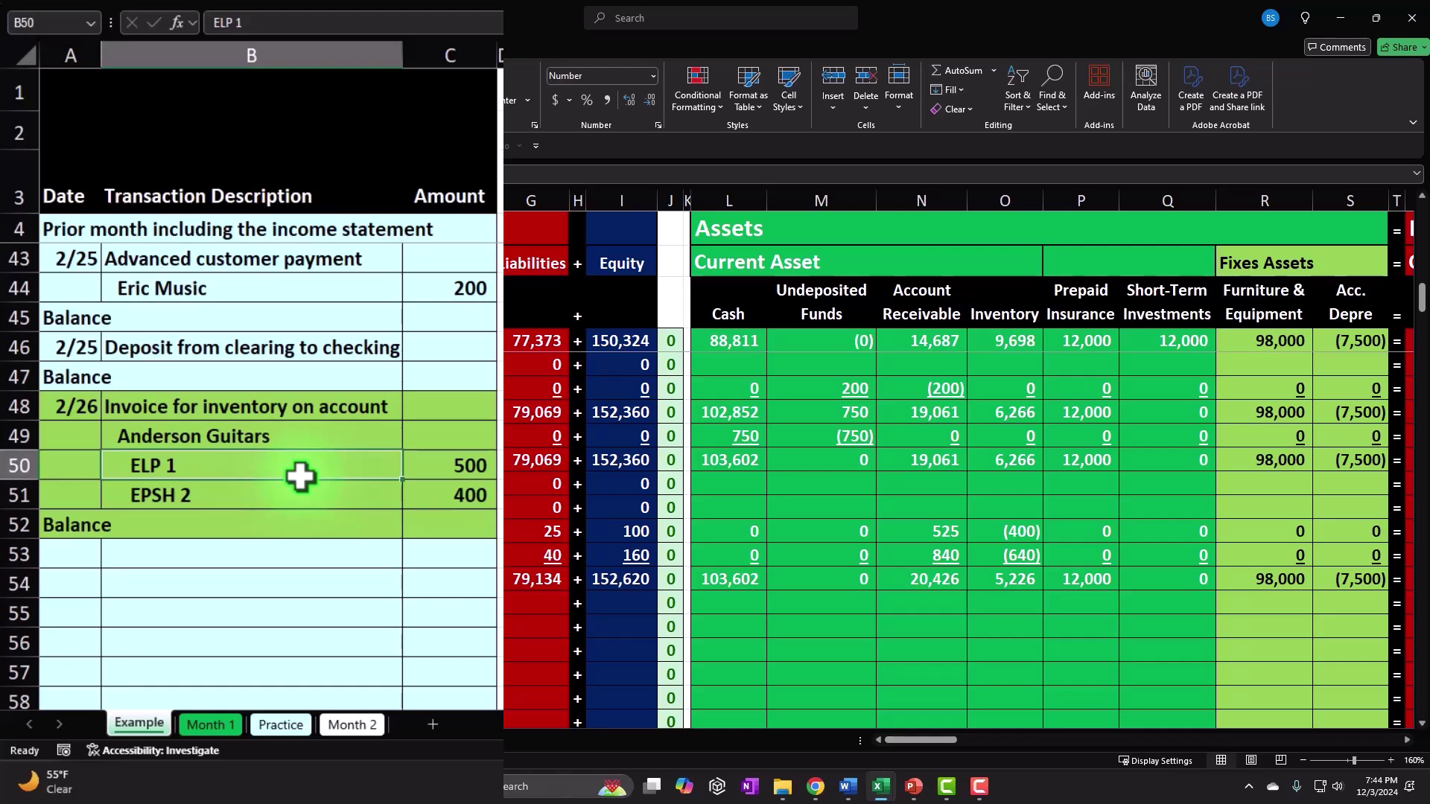
{"action": "scroll", "coordinate": [300, 477], "scroll_direction": "up", "scroll_amount": 3}
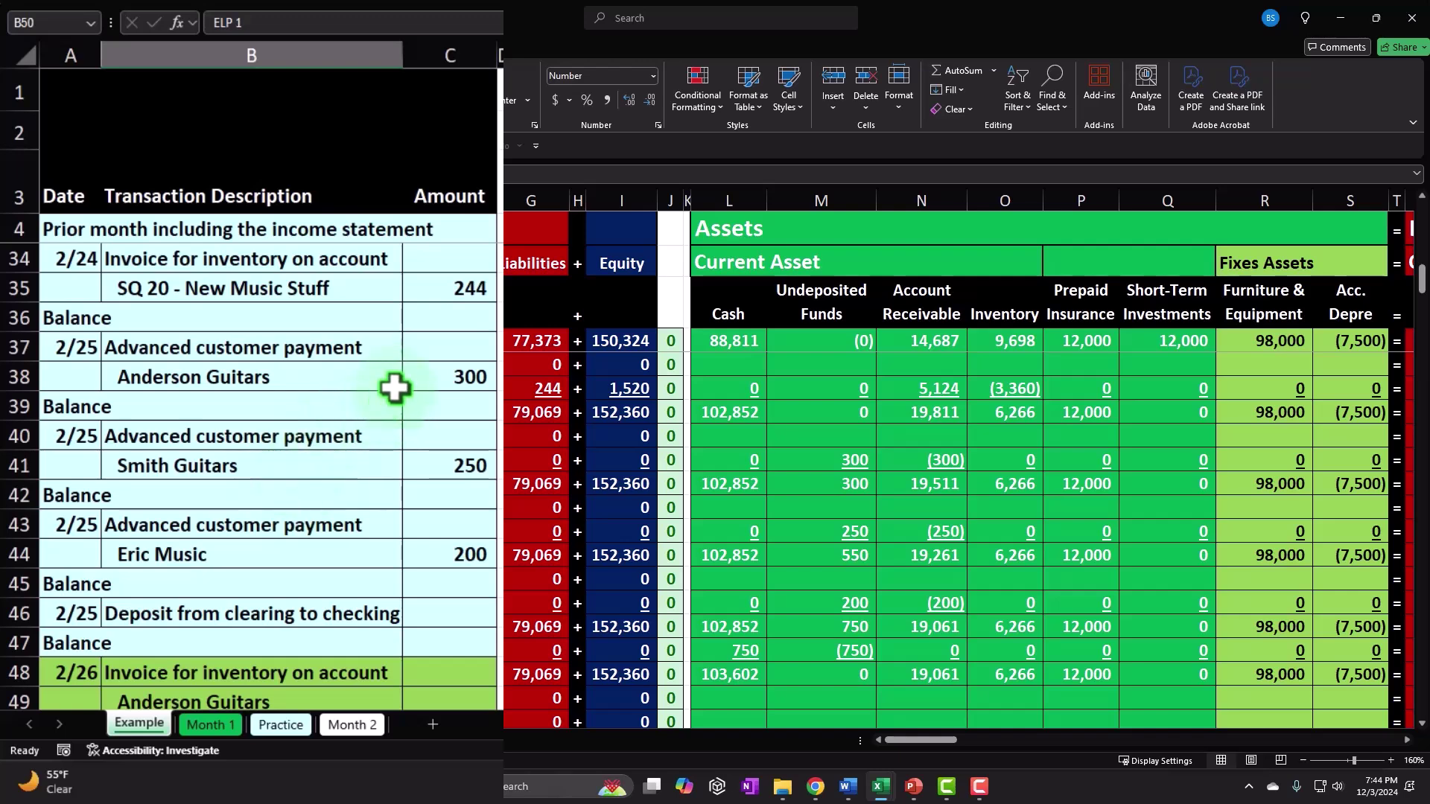
{"action": "left_click", "coordinate": [356, 374]}
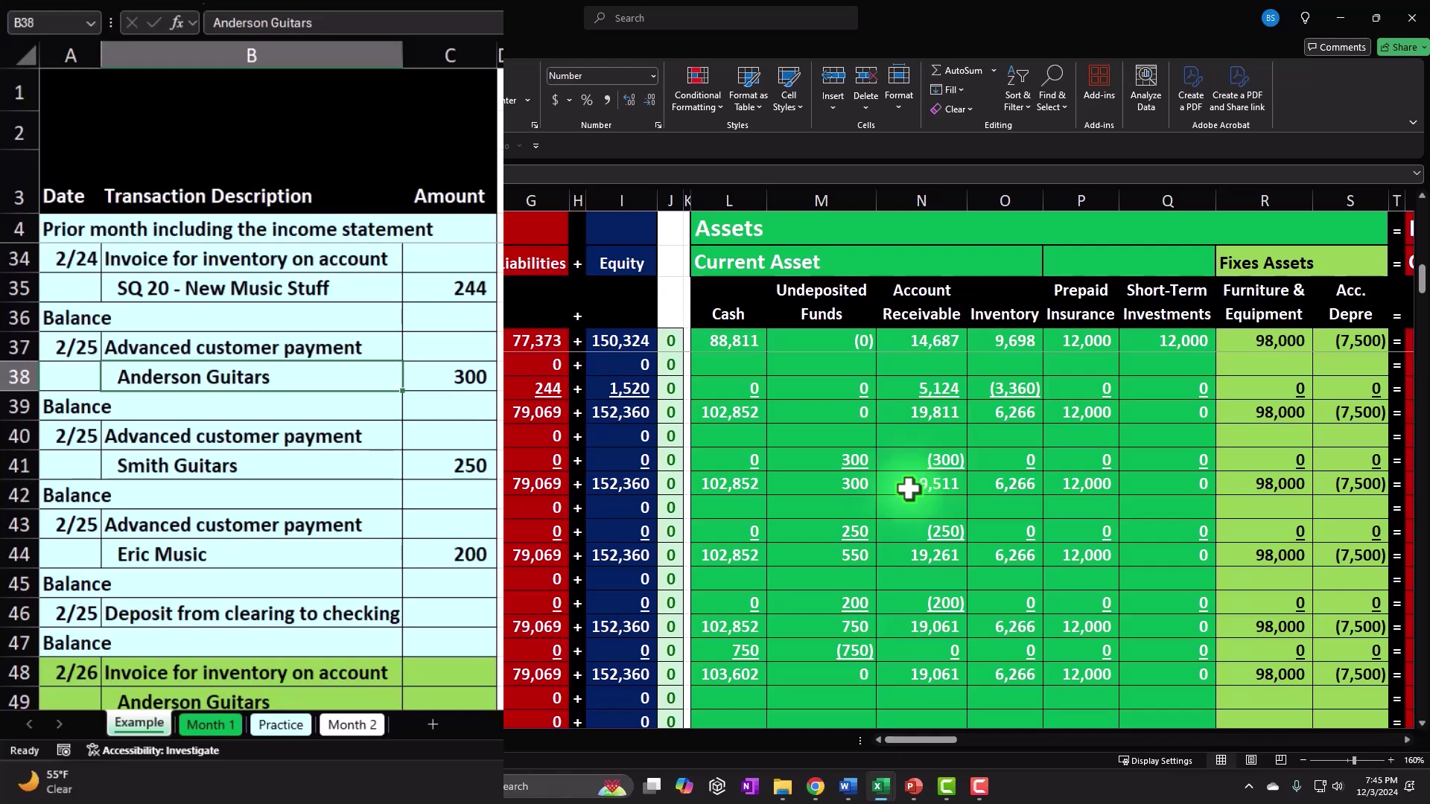
{"action": "left_click", "coordinate": [428, 380]}
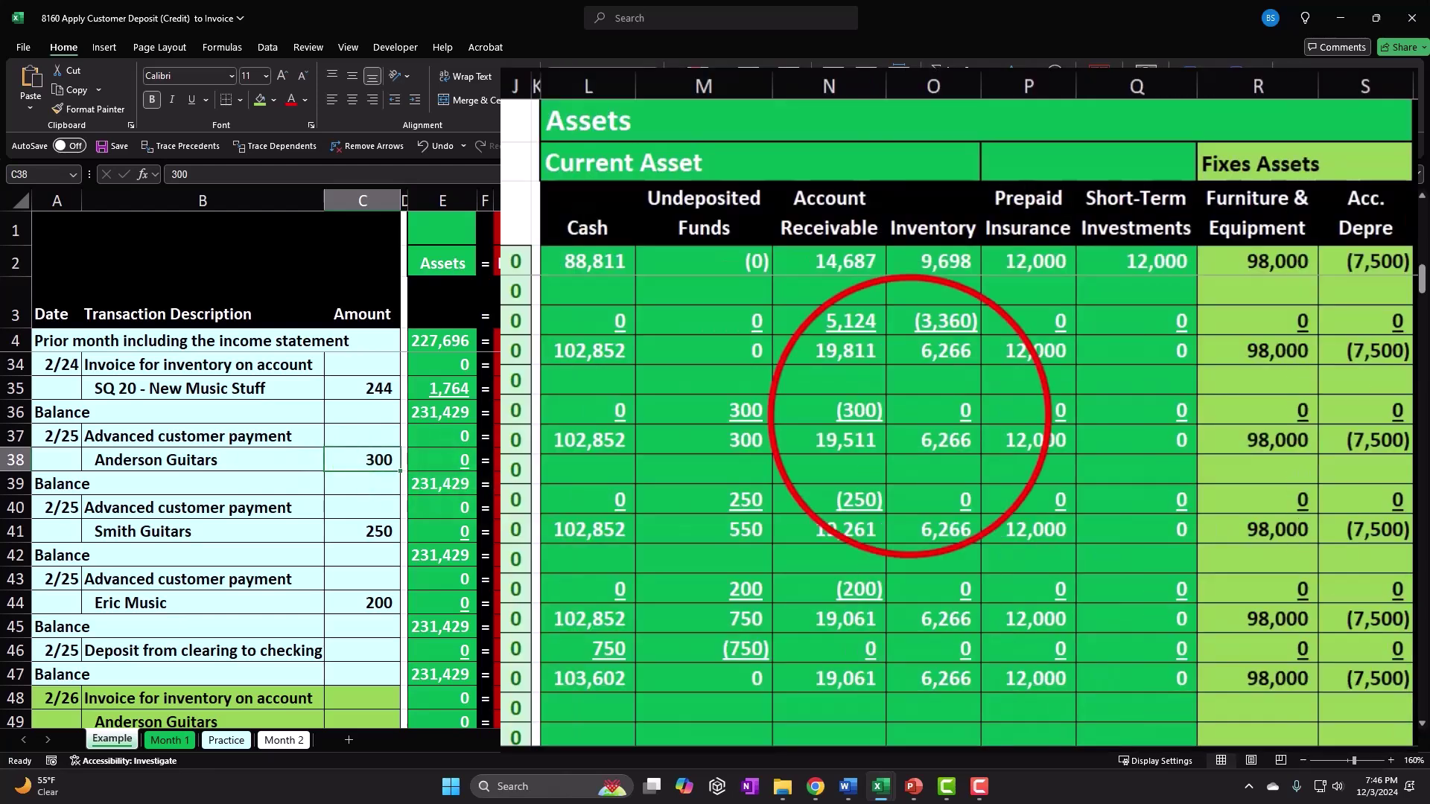
Step: Examine how the Anderson Guitars advance payment in row 38 affects the asset, liability and equity columns
{"action": "left_click", "coordinate": [986, 465]}
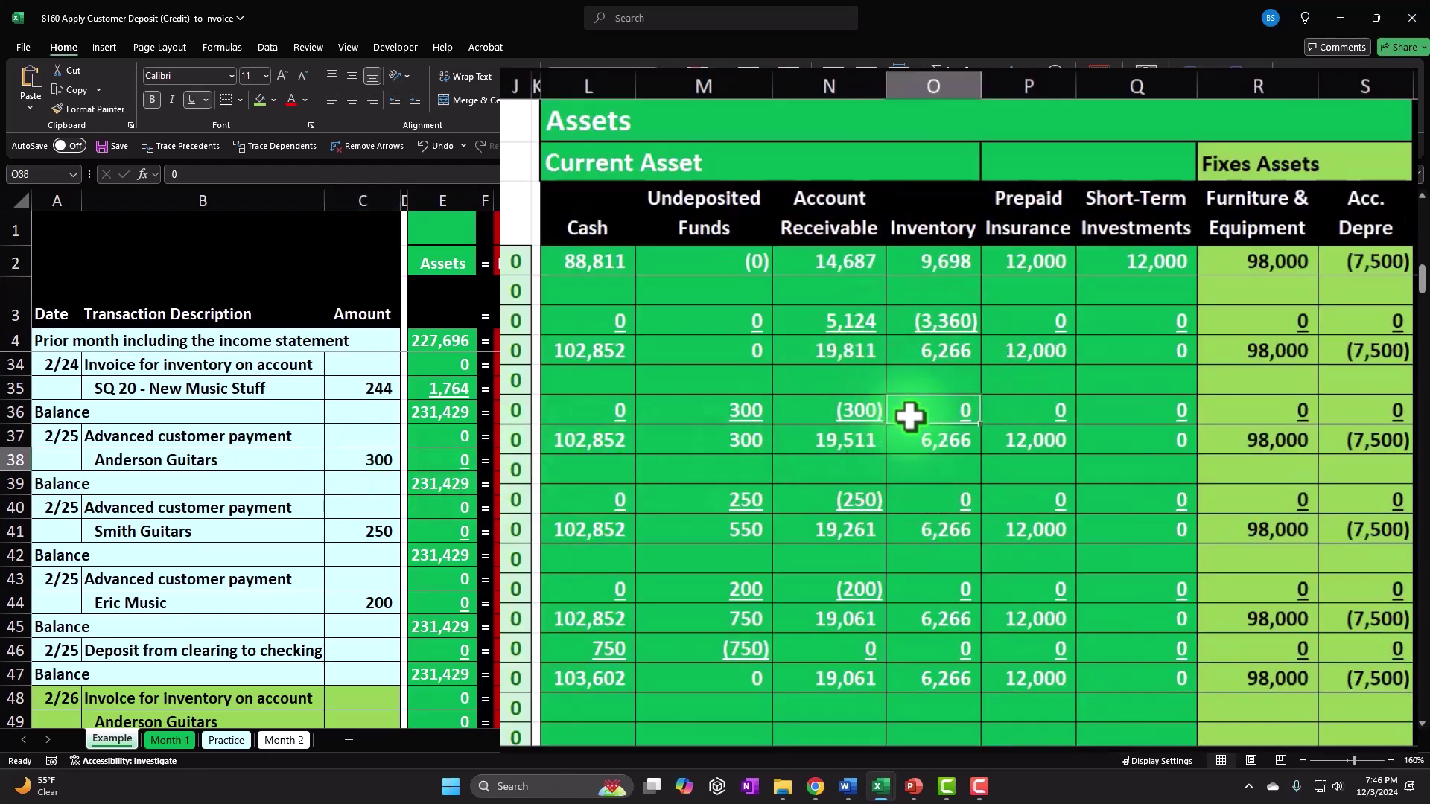
{"action": "key", "text": "Right"}
{"action": "key", "text": "Right"}
{"action": "key", "text": "Right"}
{"action": "key", "text": "Right"}
{"action": "key", "text": "Right"}
{"action": "key", "text": "Right"}
{"action": "key", "text": "Right"}
{"action": "key", "text": "Right"}
{"action": "key", "text": "Right"}
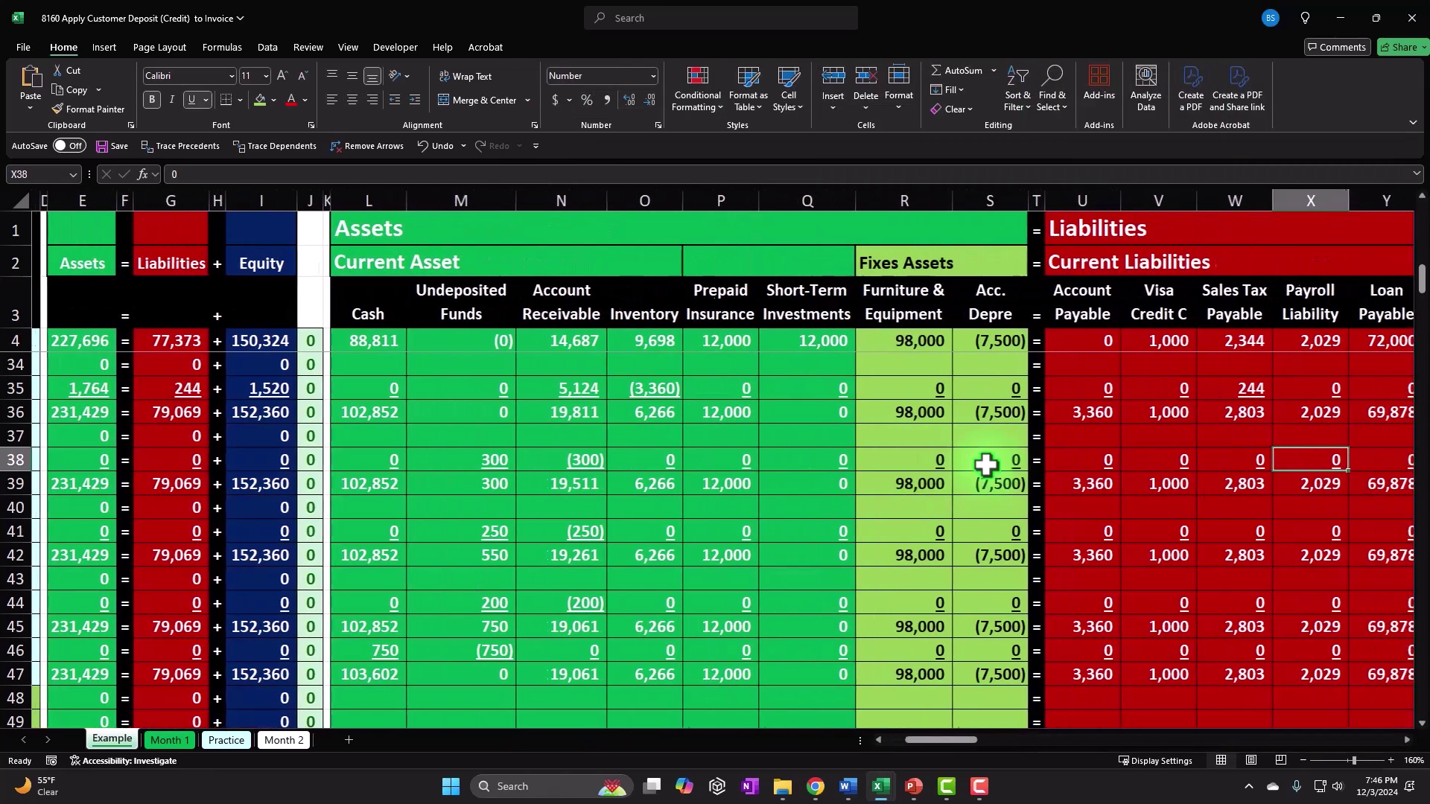
{"action": "key", "text": "Right"}
{"action": "key", "text": "Right"}
{"action": "key", "text": "Right"}
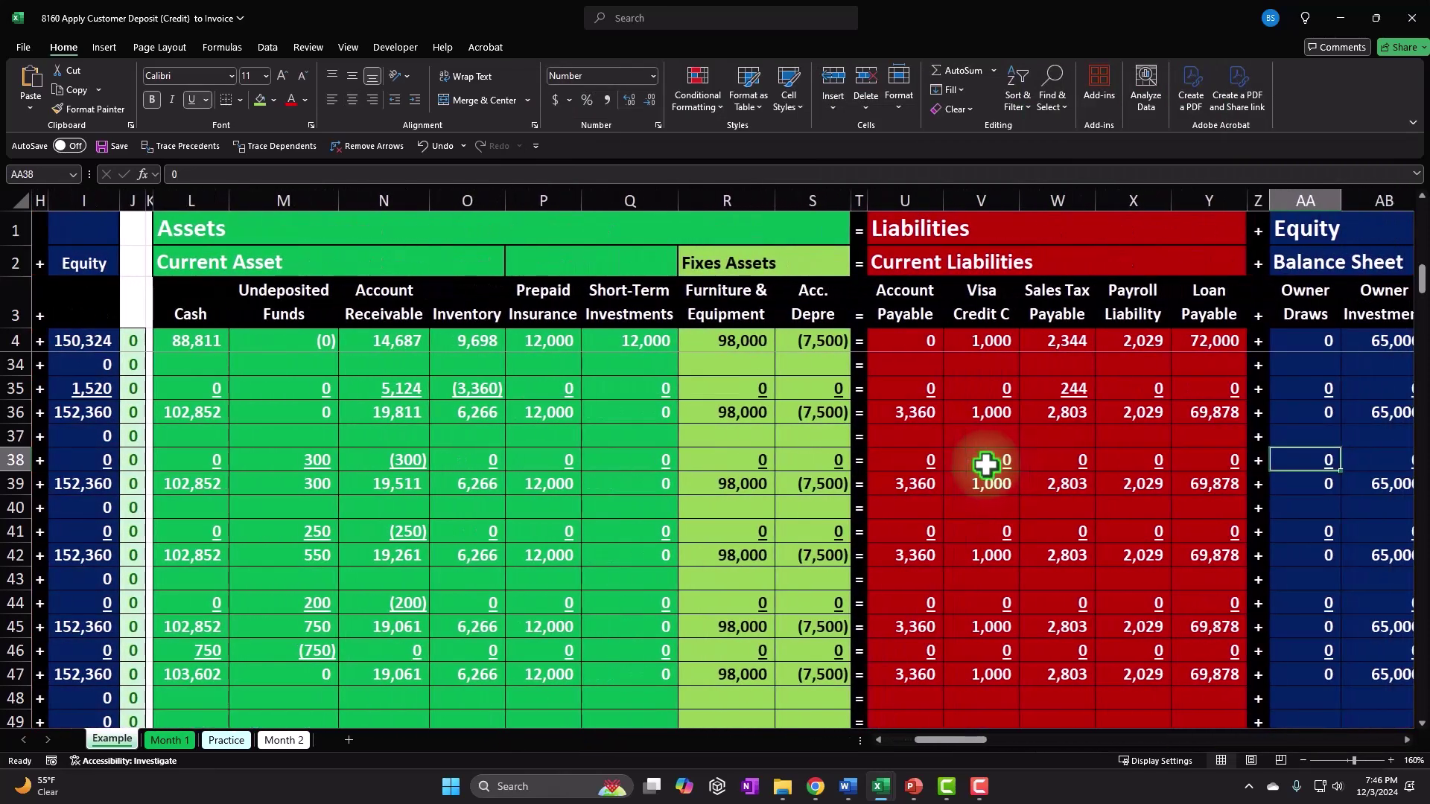
{"action": "key", "text": "Left"}
{"action": "key", "text": "Left"}
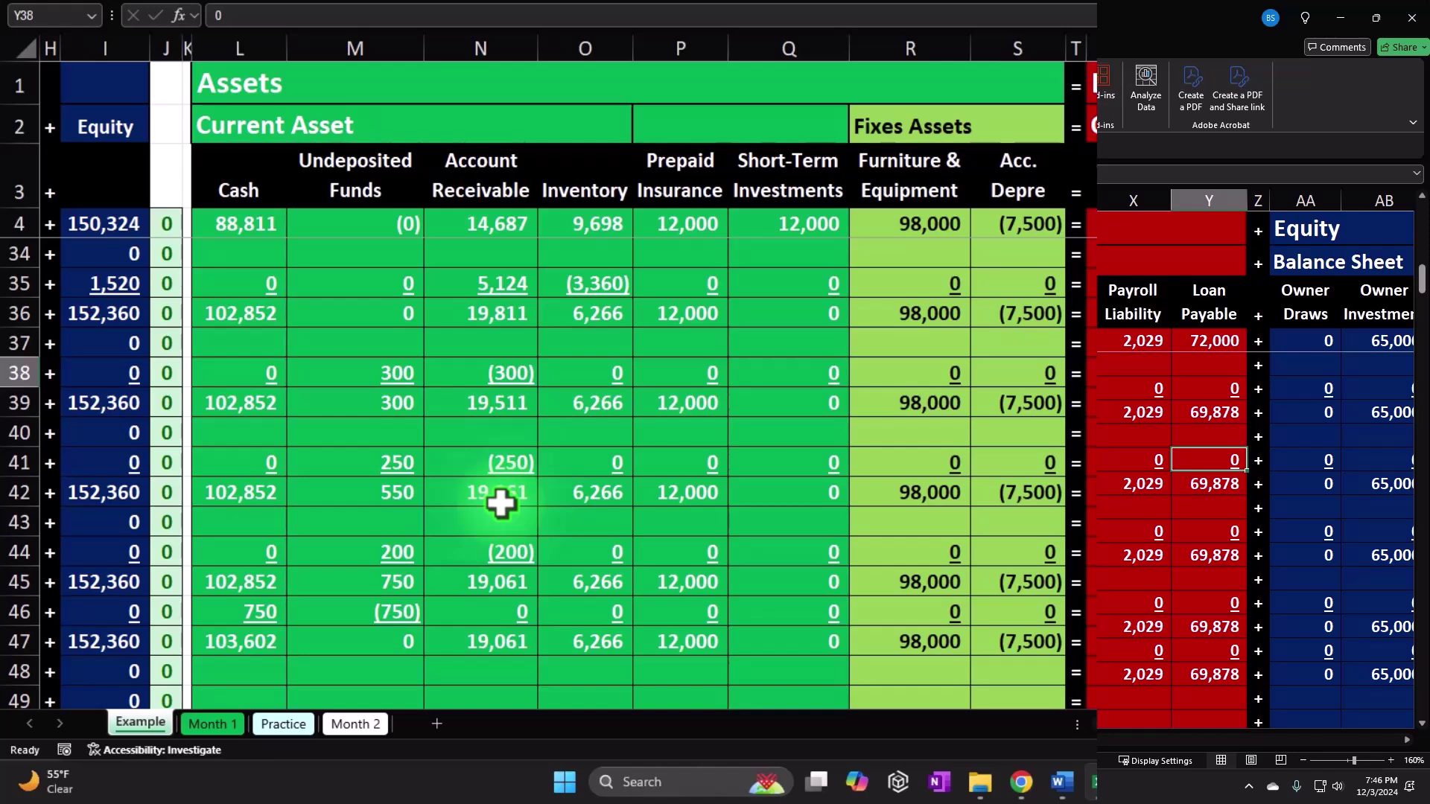
Step: Examine the advance payments of Anderson Guitars, Smith Guitar and Eric Music in the Account Receivable subsidiary ledger
{"action": "left_click", "coordinate": [504, 377]}
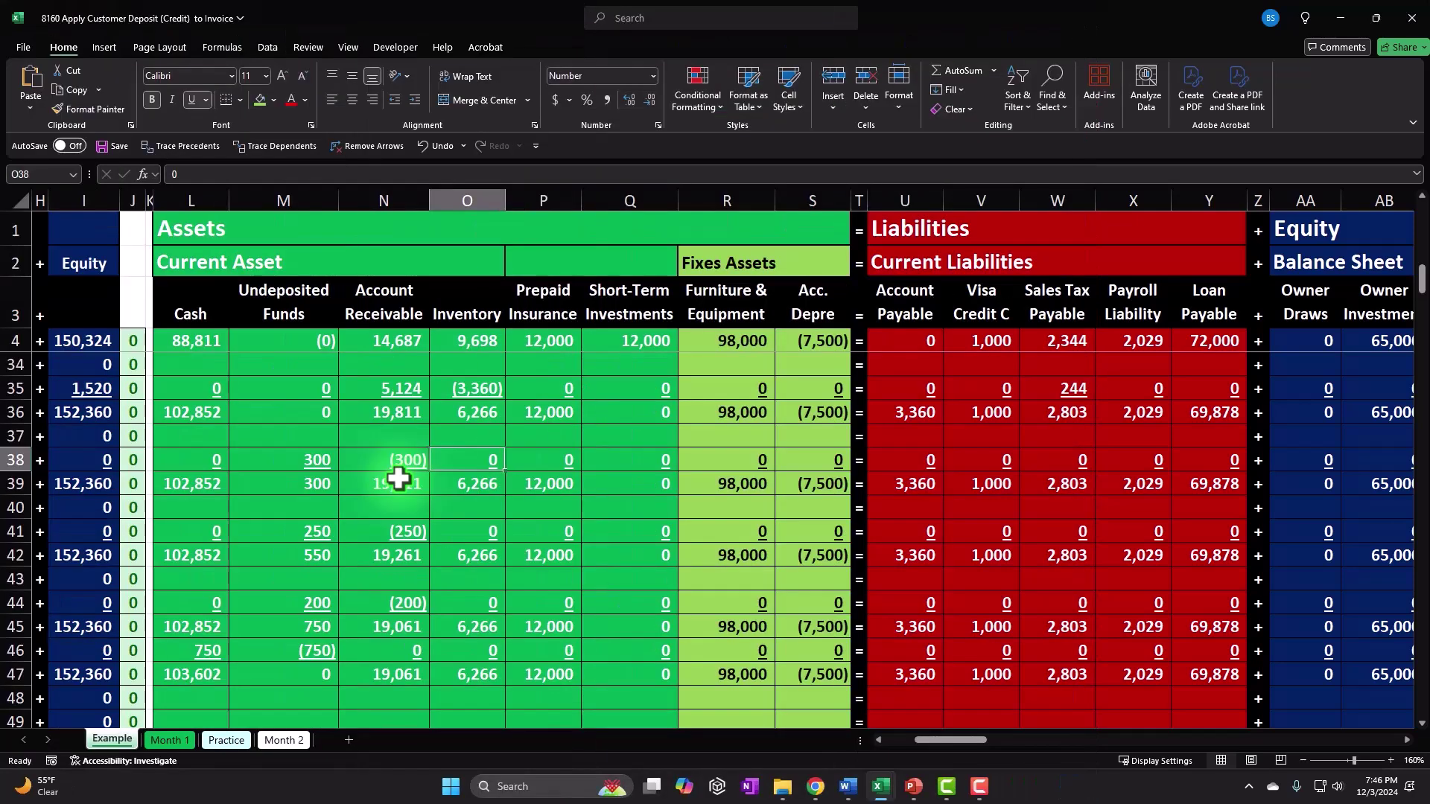
{"action": "key", "text": "ctrl+Right"}
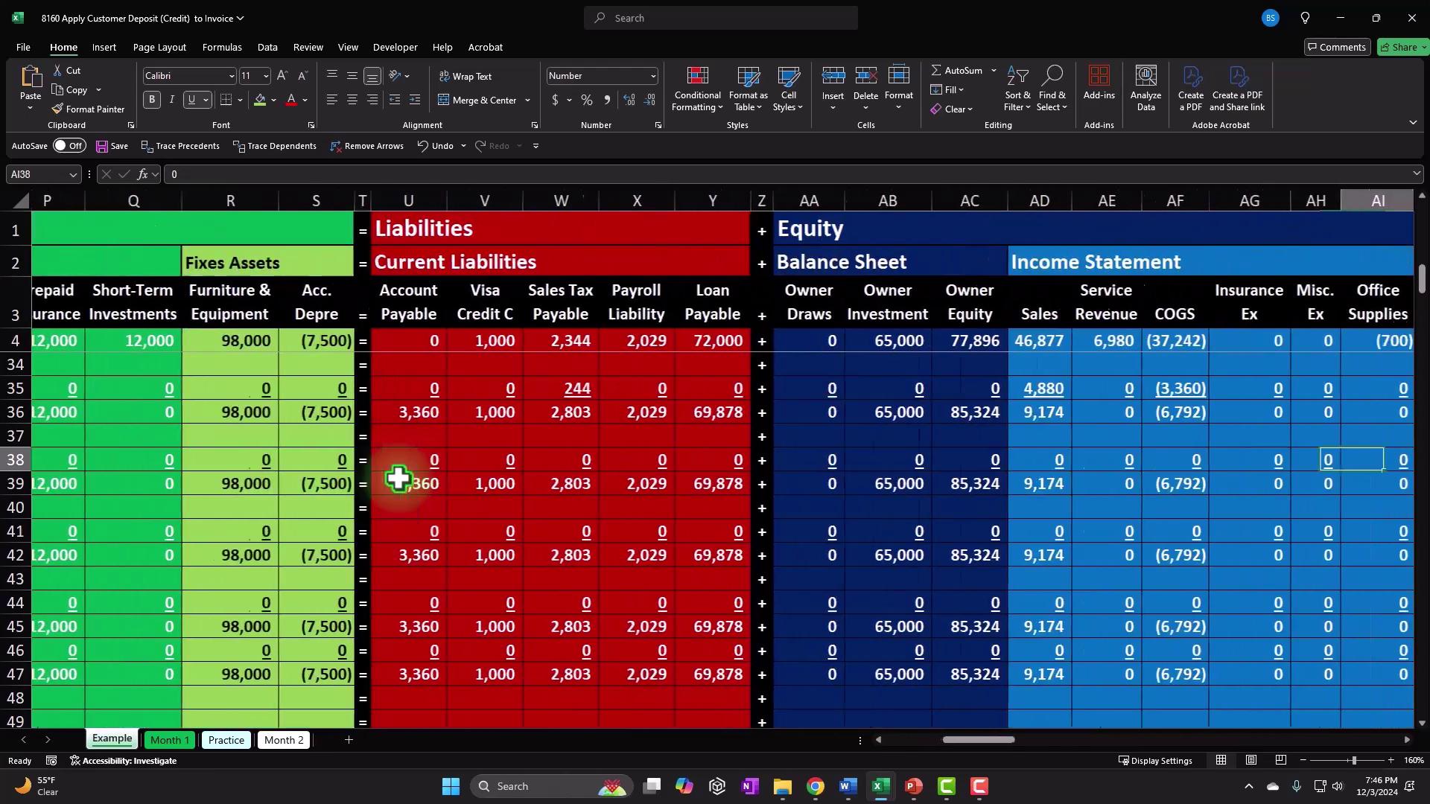
{"action": "key", "text": "ctrl+Right"}
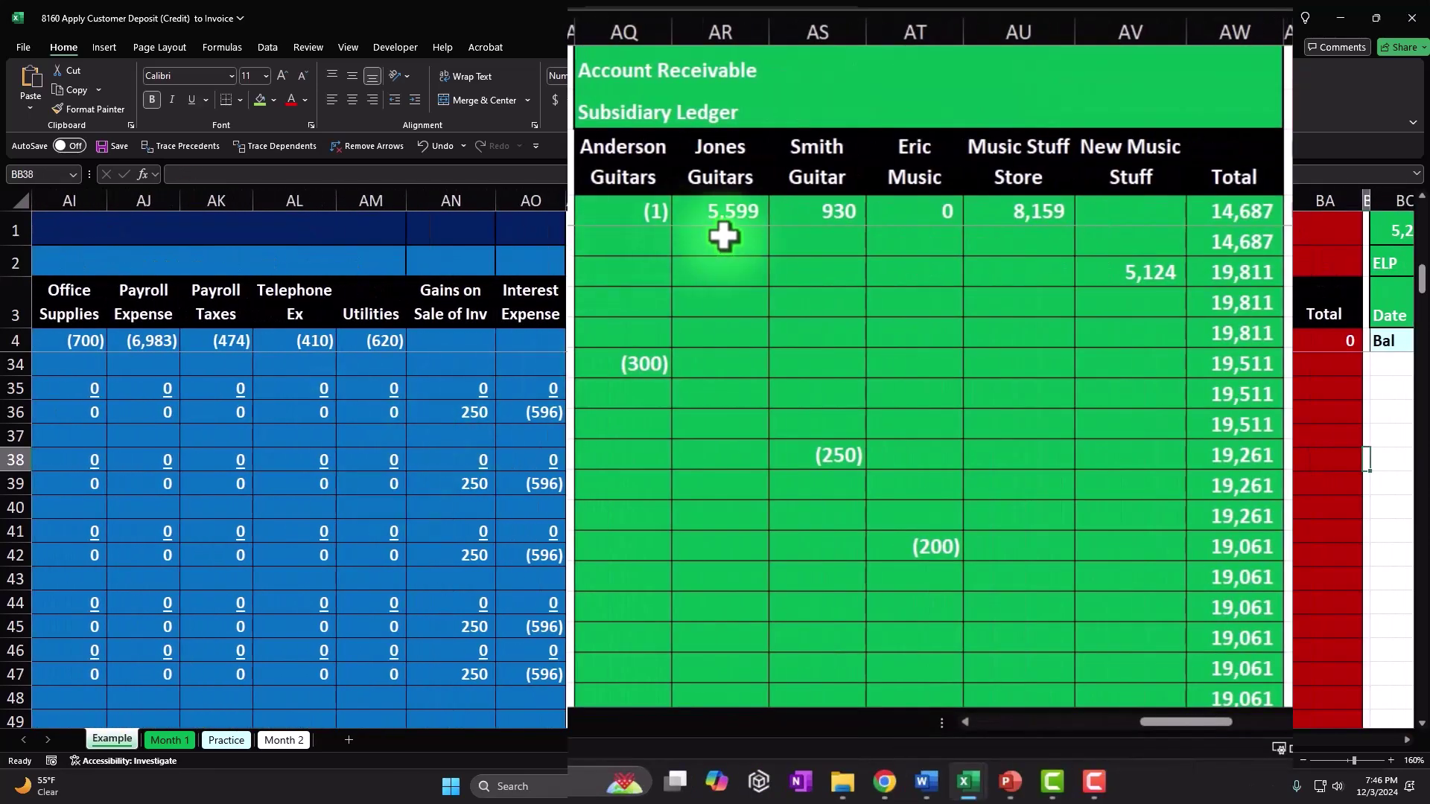
{"action": "left_click", "coordinate": [656, 365]}
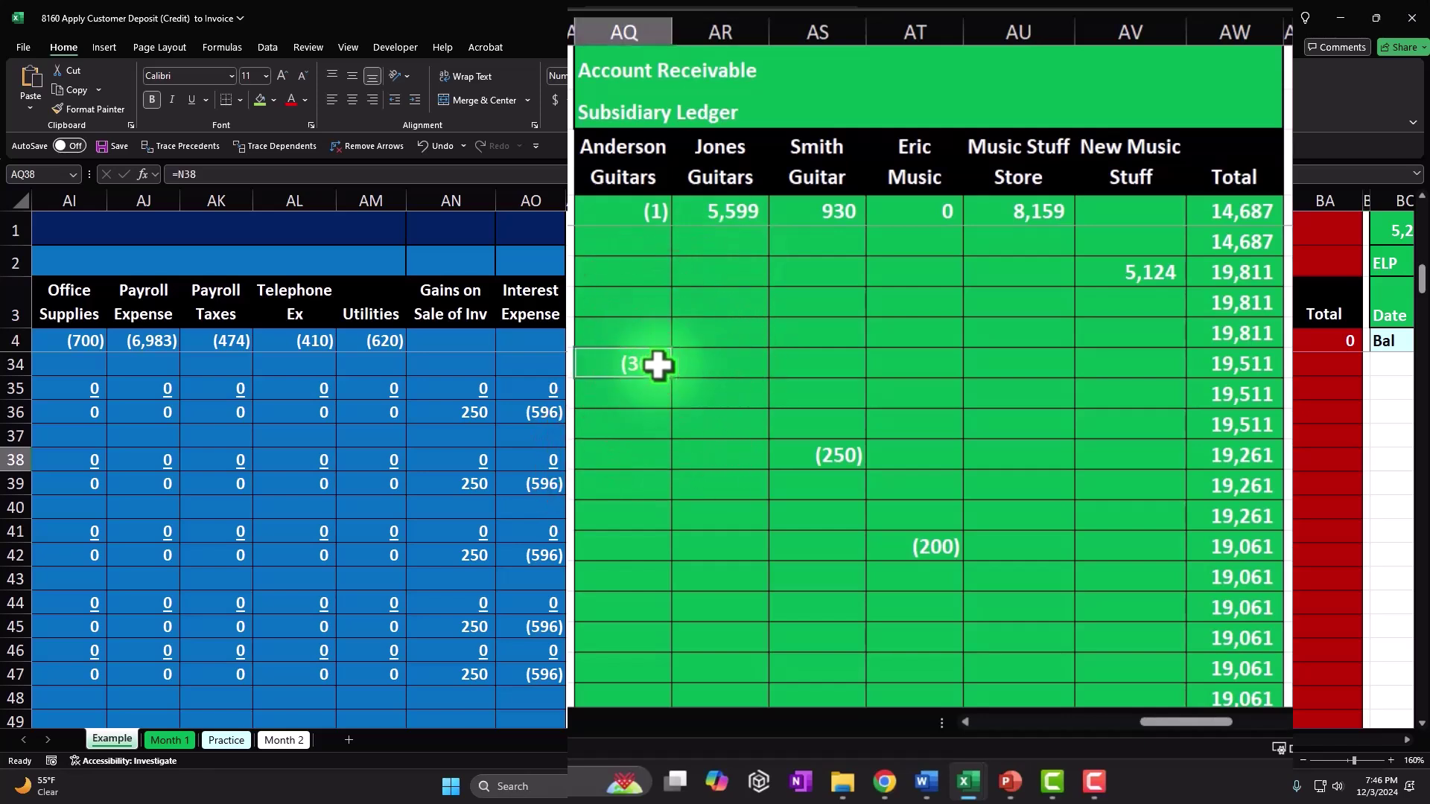
{"action": "left_click", "coordinate": [792, 463]}
{"action": "left_click", "coordinate": [923, 543]}
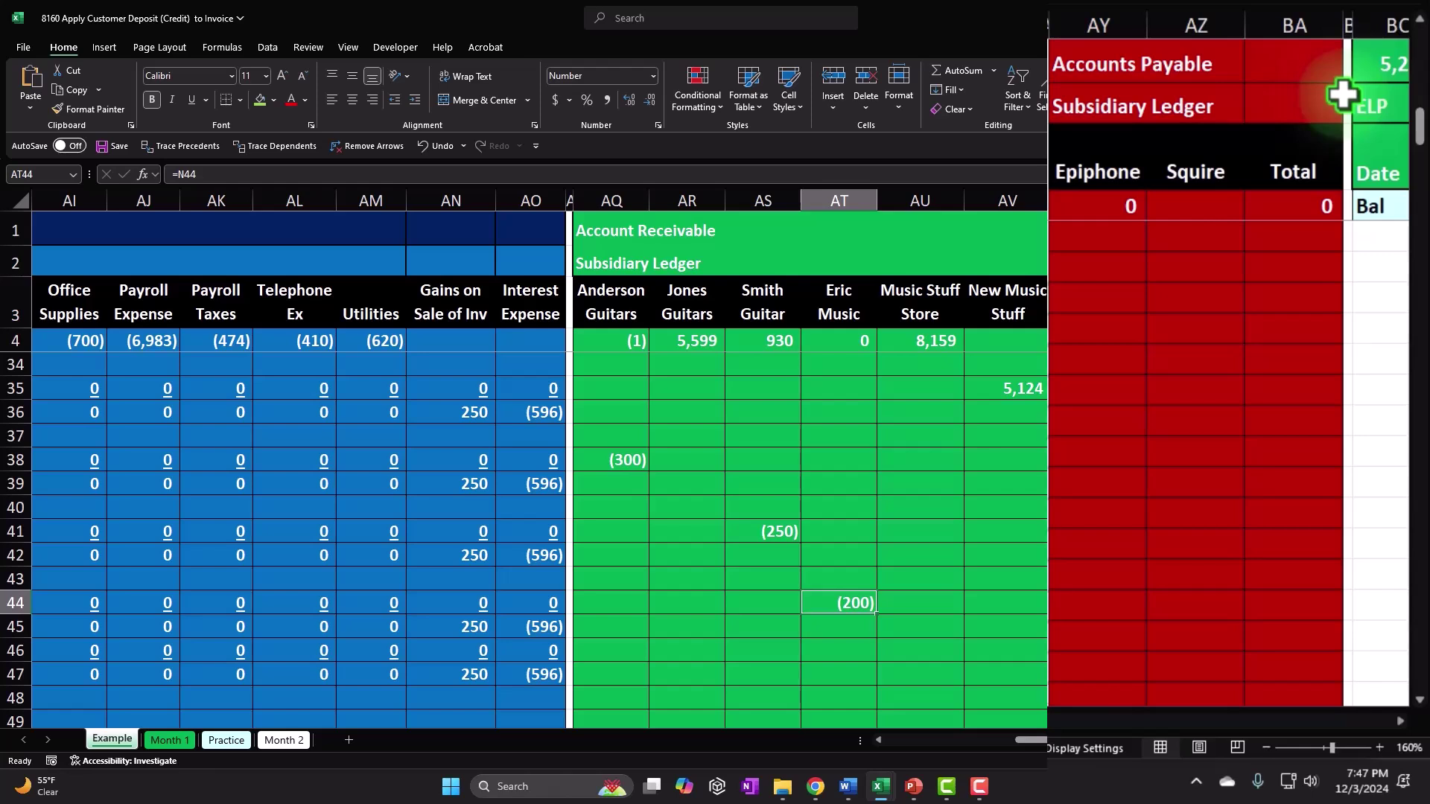
{"action": "key", "text": "Up"}
{"action": "key", "text": "Up"}
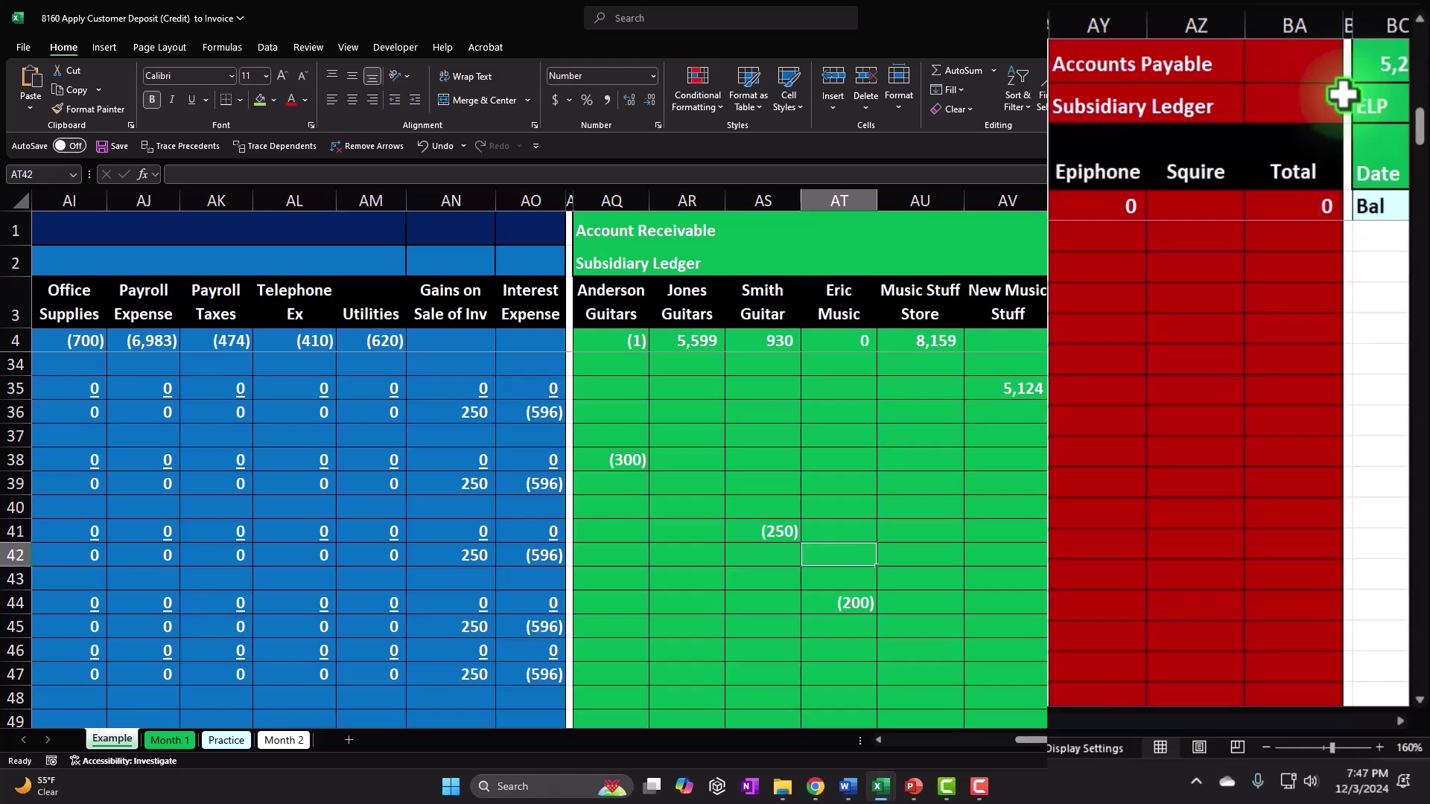
{"action": "key", "text": "Down"}
{"action": "key", "text": "Down"}
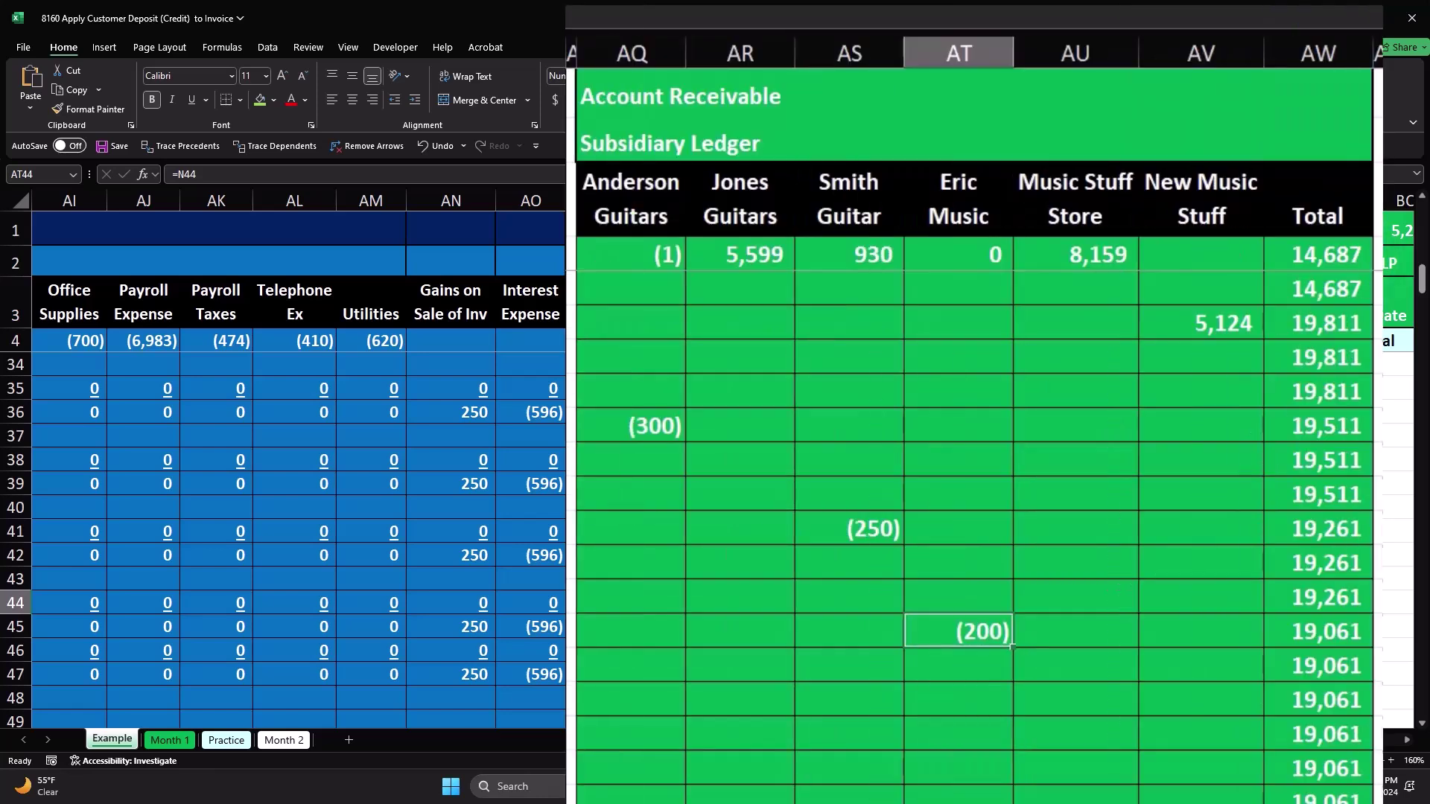
{"action": "left_click", "coordinate": [654, 430]}
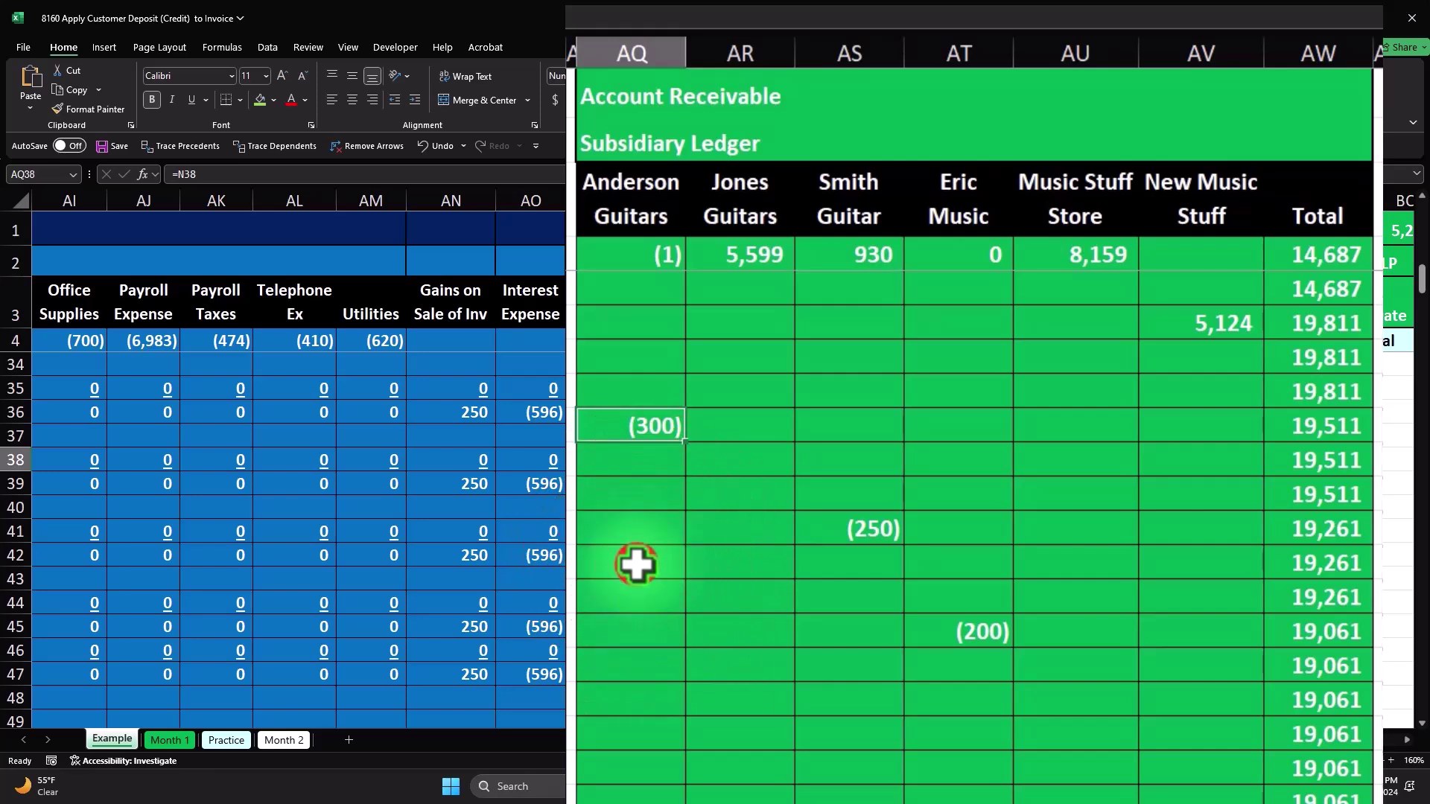
{"action": "left_click", "coordinate": [636, 566]}
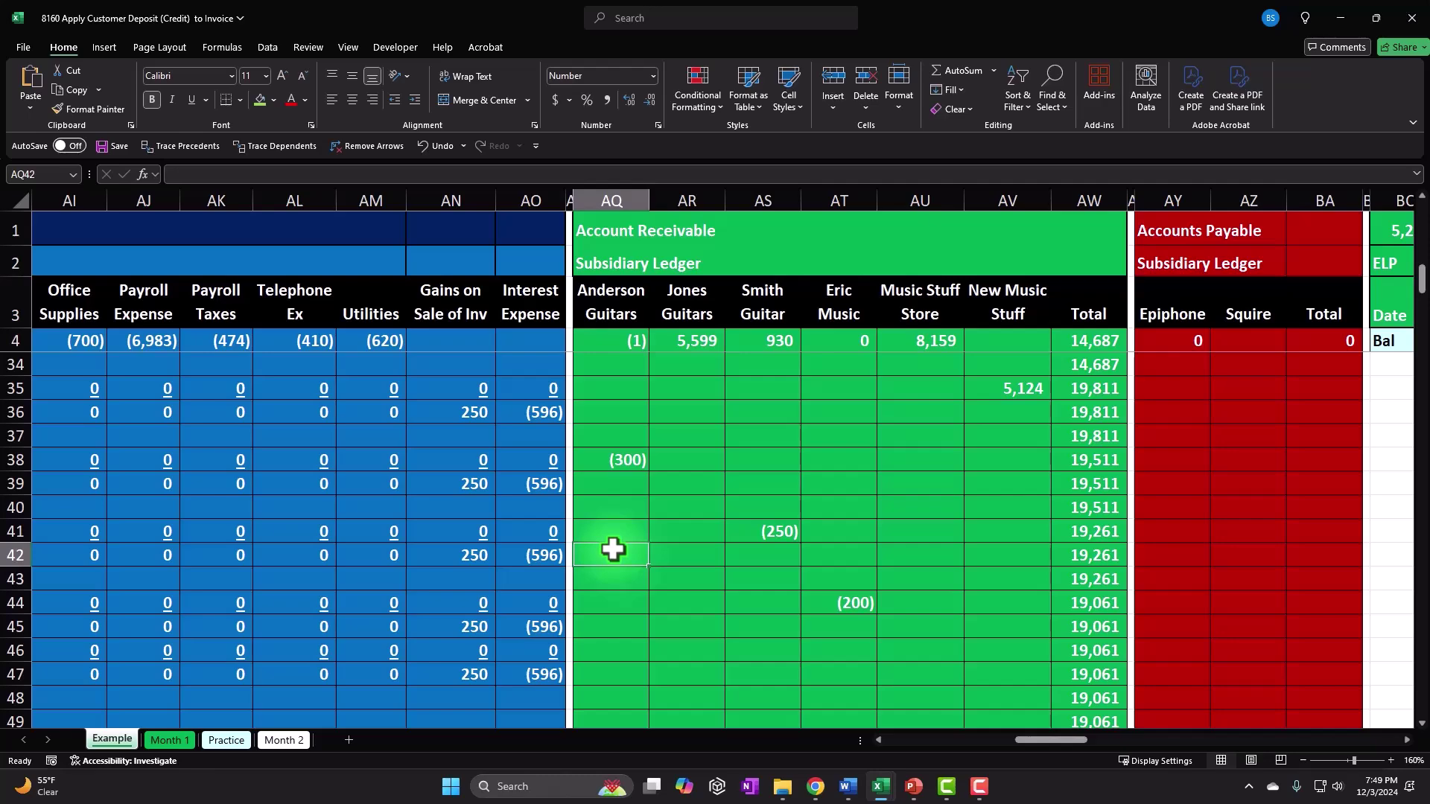
Step: Return to the transaction list and compare the Anderson Guitars advance payment amount with the 2/26 invoice block
{"action": "key", "text": "ctrl+Left"}
{"action": "key", "text": "ctrl+Left"}
{"action": "key", "text": "Home"}
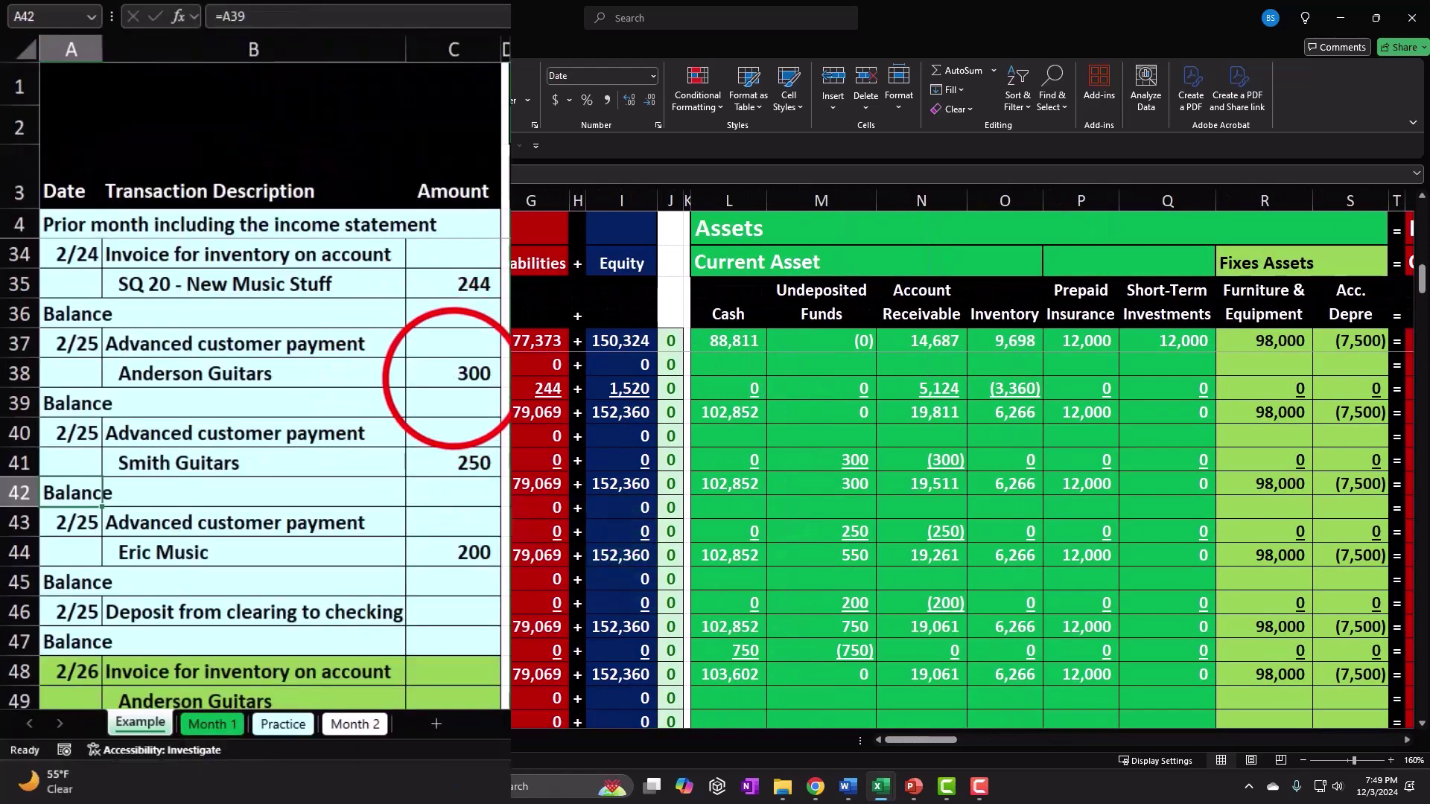
{"action": "left_click", "coordinate": [454, 376]}
{"action": "scroll", "coordinate": [452, 380], "scroll_direction": "down", "scroll_amount": 2}
{"action": "scroll", "coordinate": [453, 382], "scroll_direction": "down", "scroll_amount": 2}
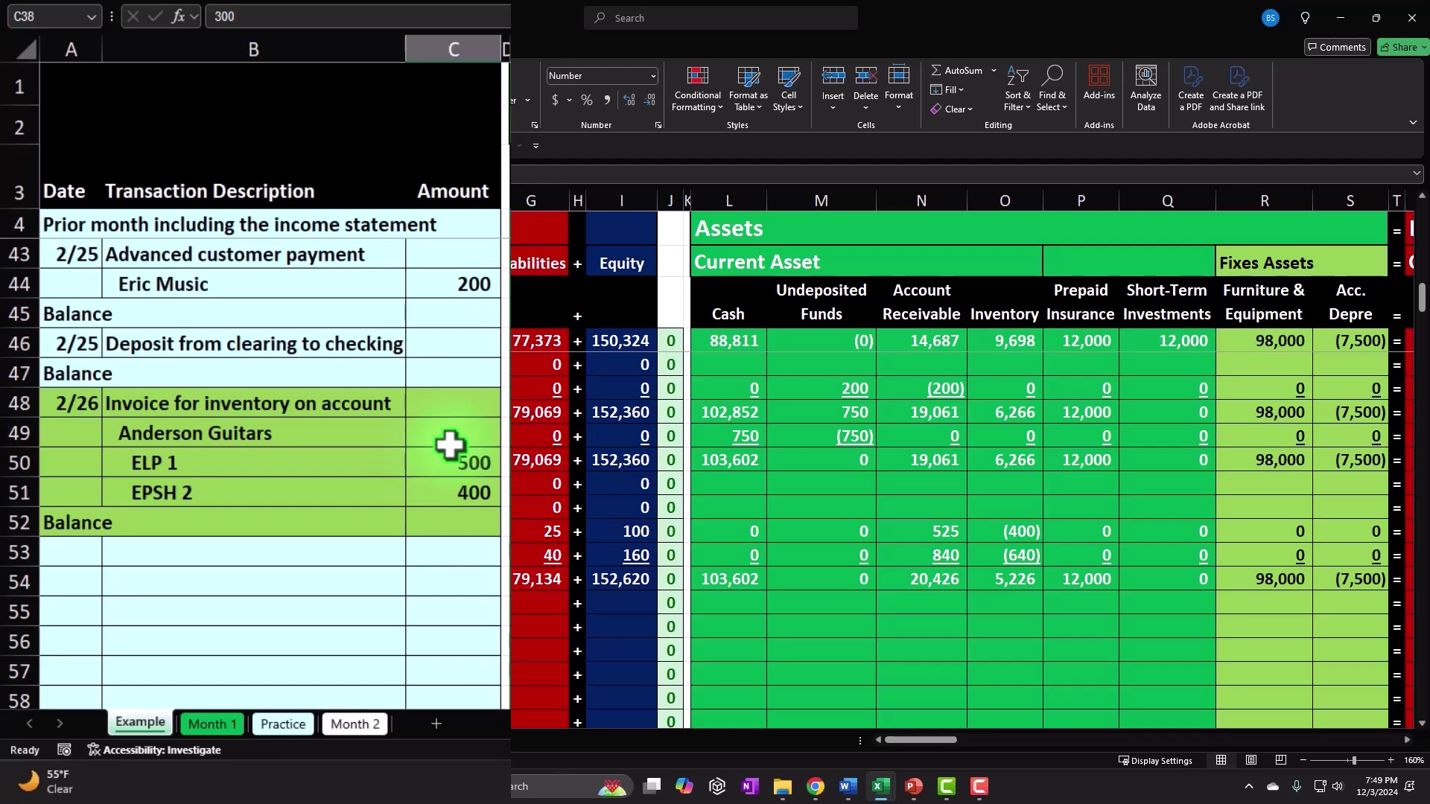
{"action": "left_click", "coordinate": [377, 512]}
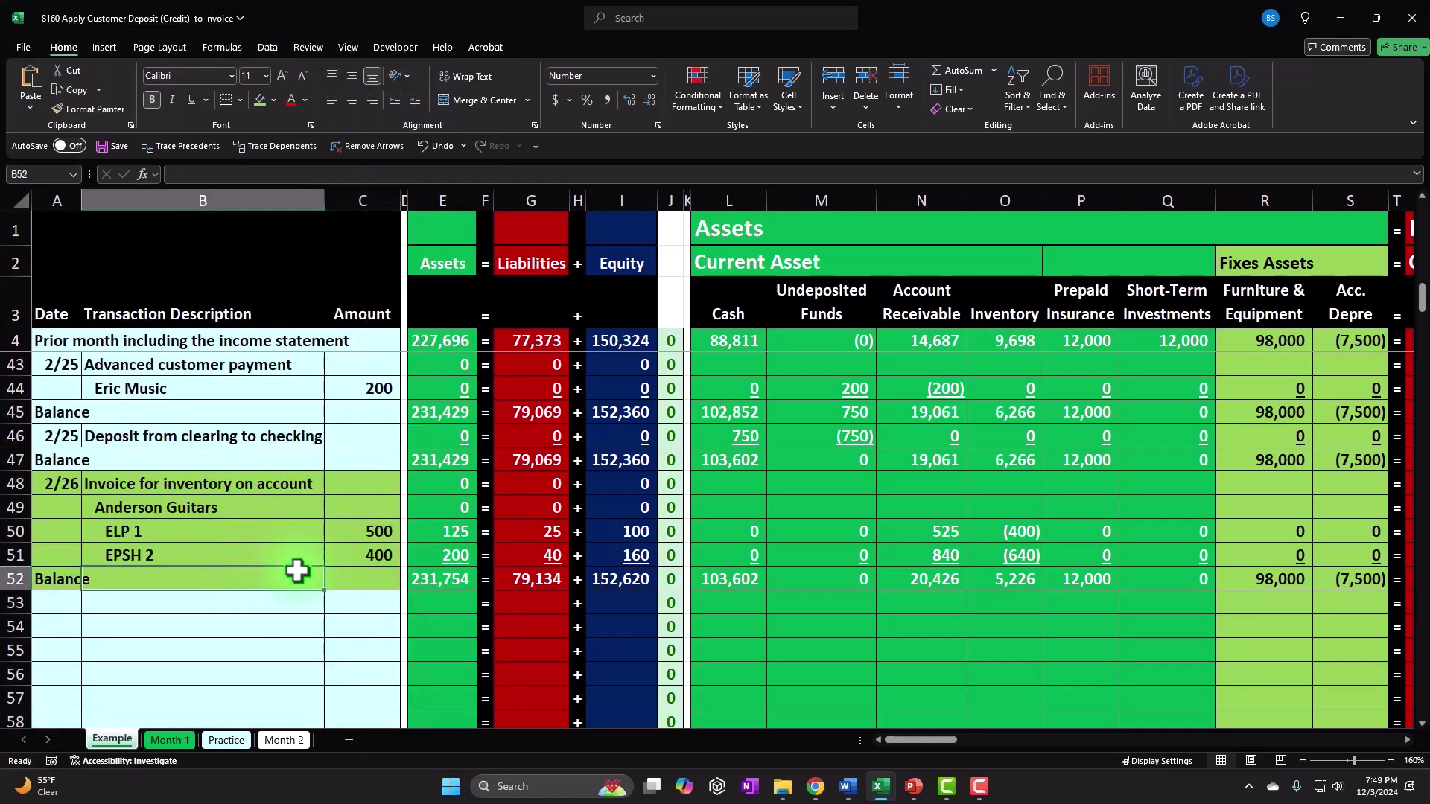
Step: On the Month 2 sheet, start a transaction in row 48 dated 2/26 with the description "Invoice for inventory on account"
{"action": "left_click", "coordinate": [474, 700]}
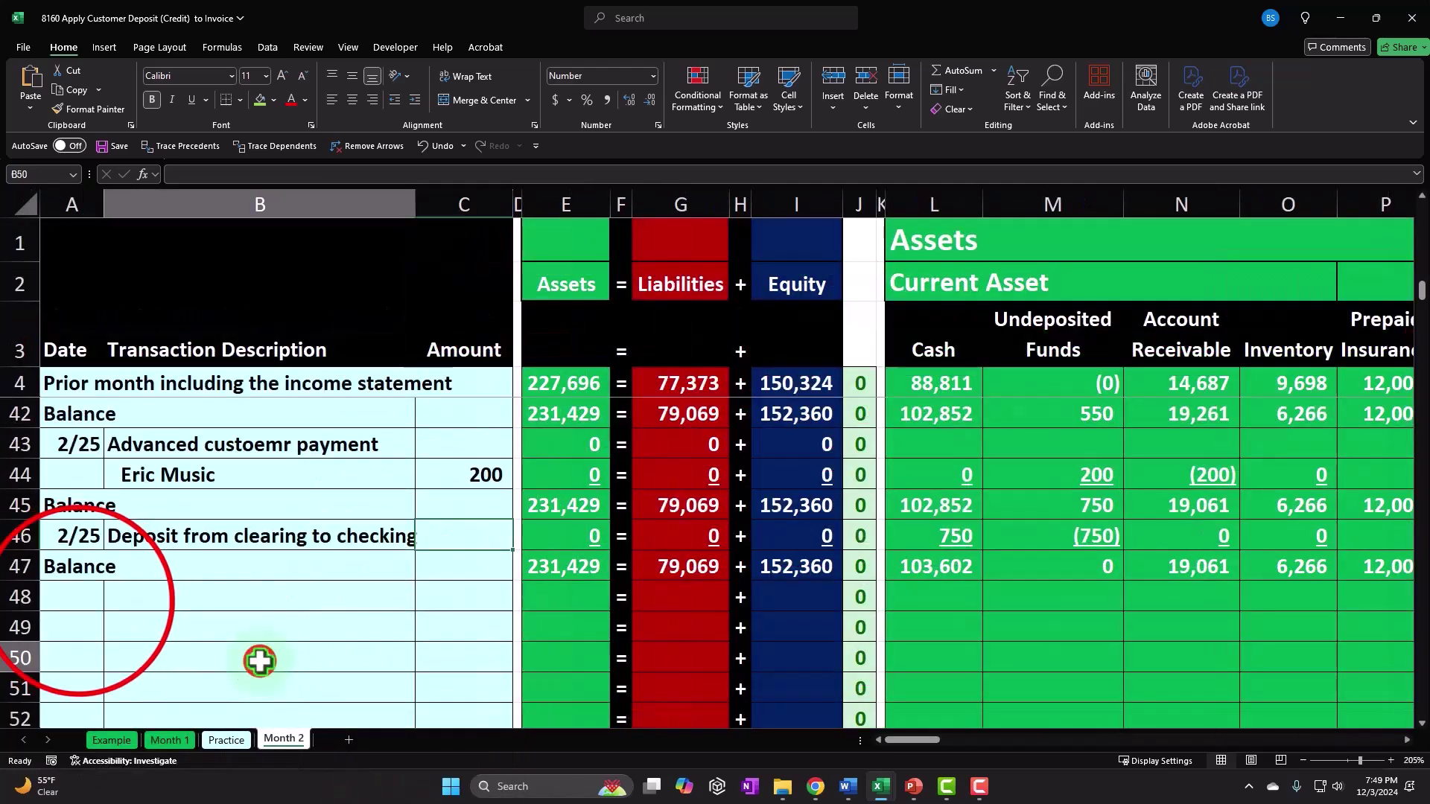
{"action": "left_click", "coordinate": [80, 600]}
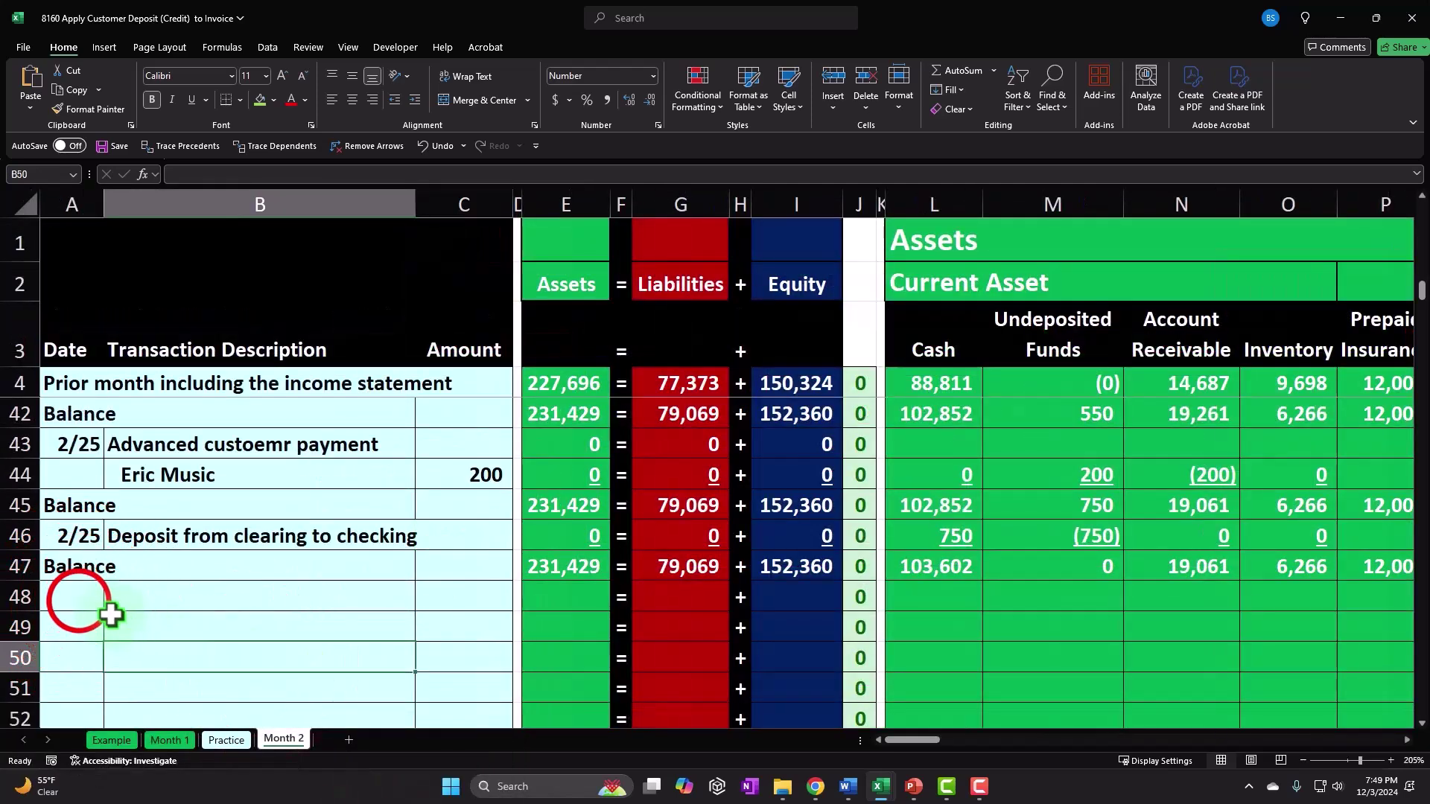
{"action": "type", "text": "2/23"}
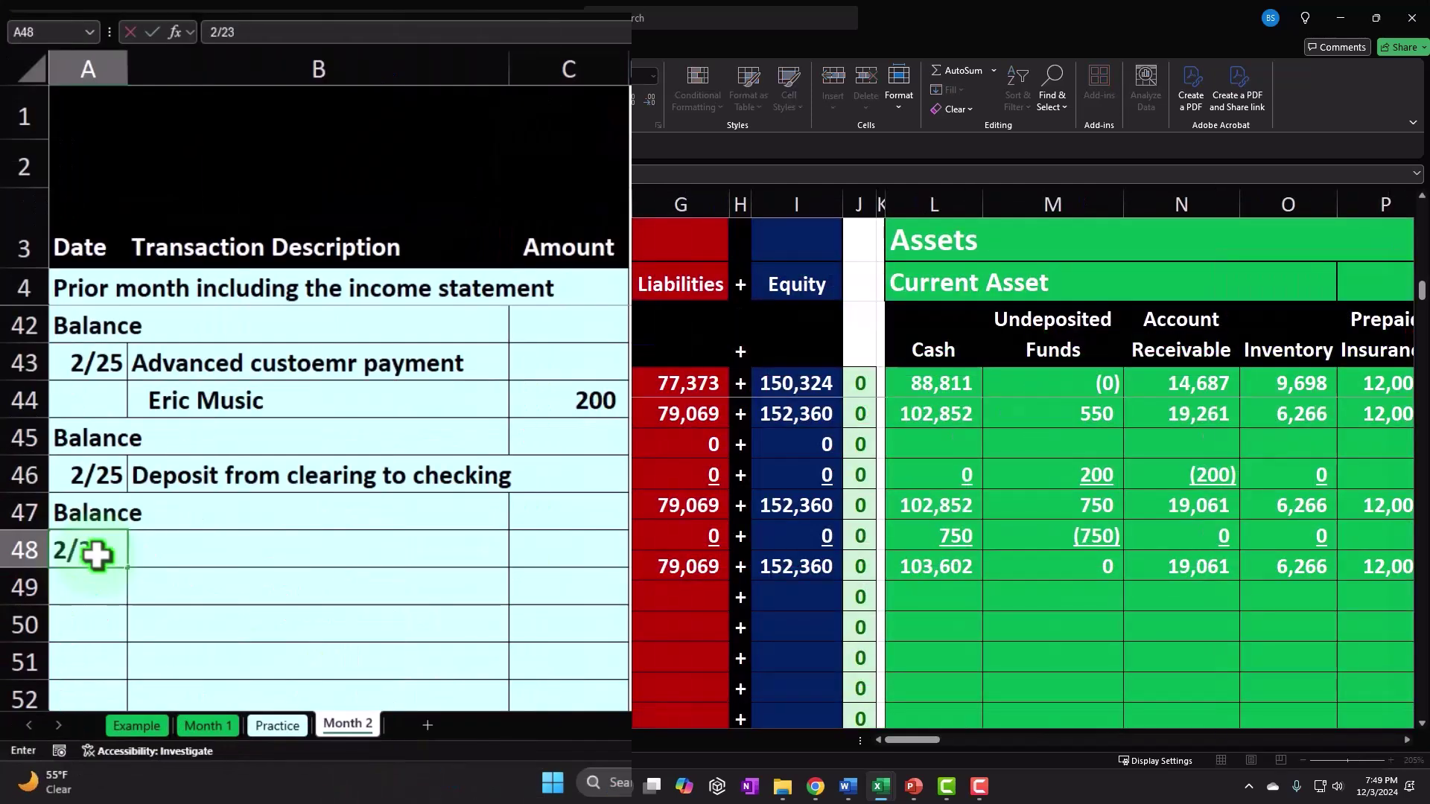
{"action": "key", "text": "BackSpace"}
{"action": "type", "text": "6"}
{"action": "key", "text": "Tab"}
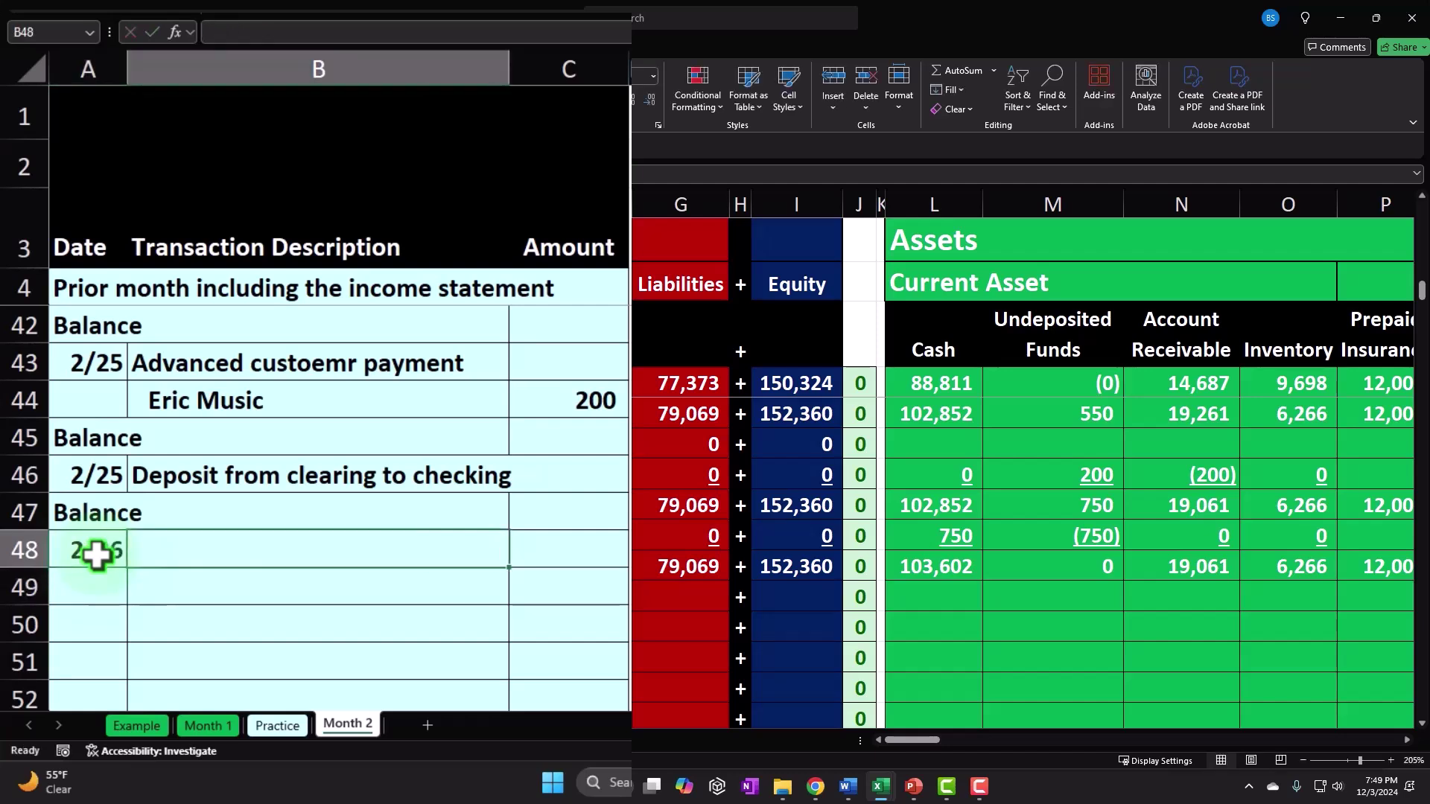
{"action": "type", "text": "Invoice for "}
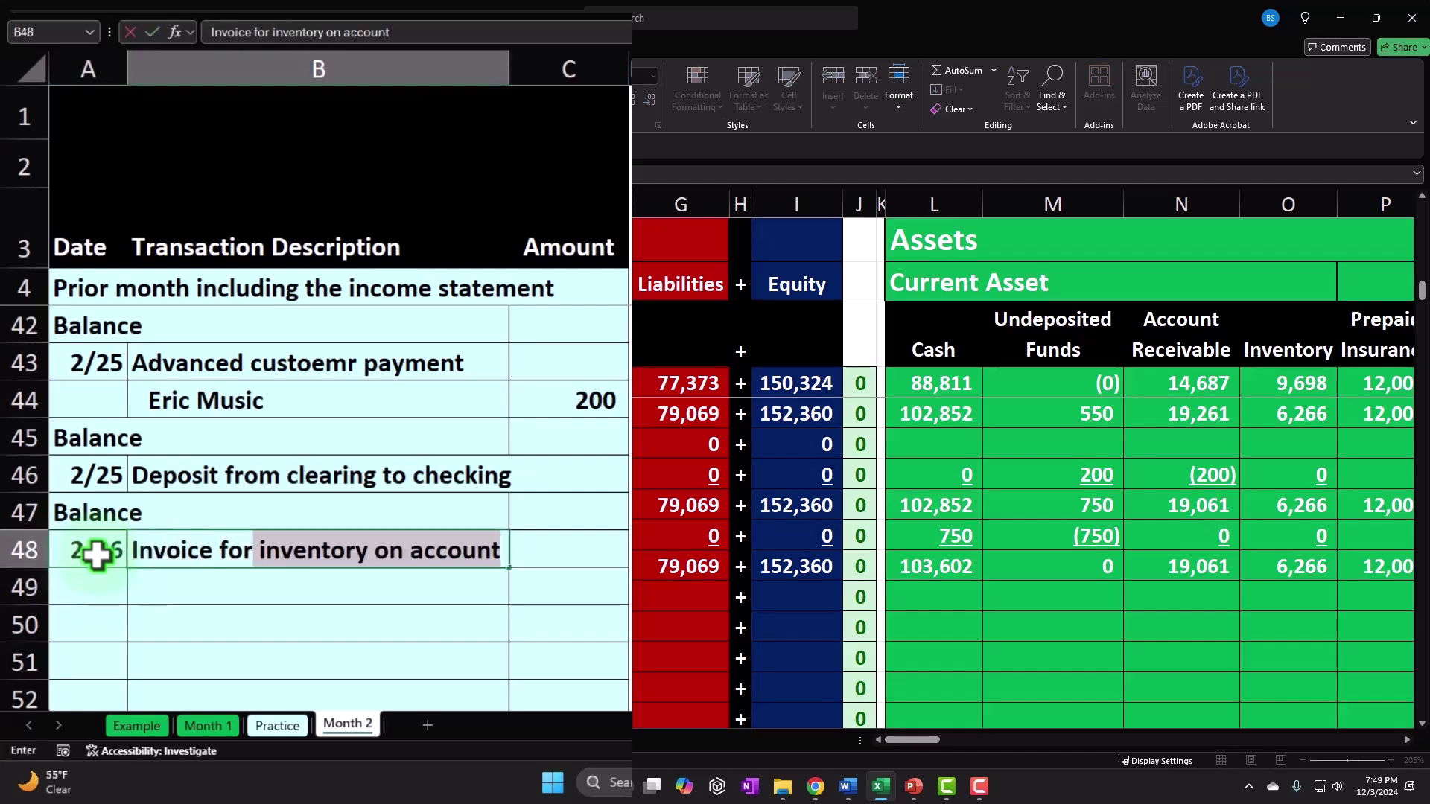
{"action": "type", "text": "inventory on a"}
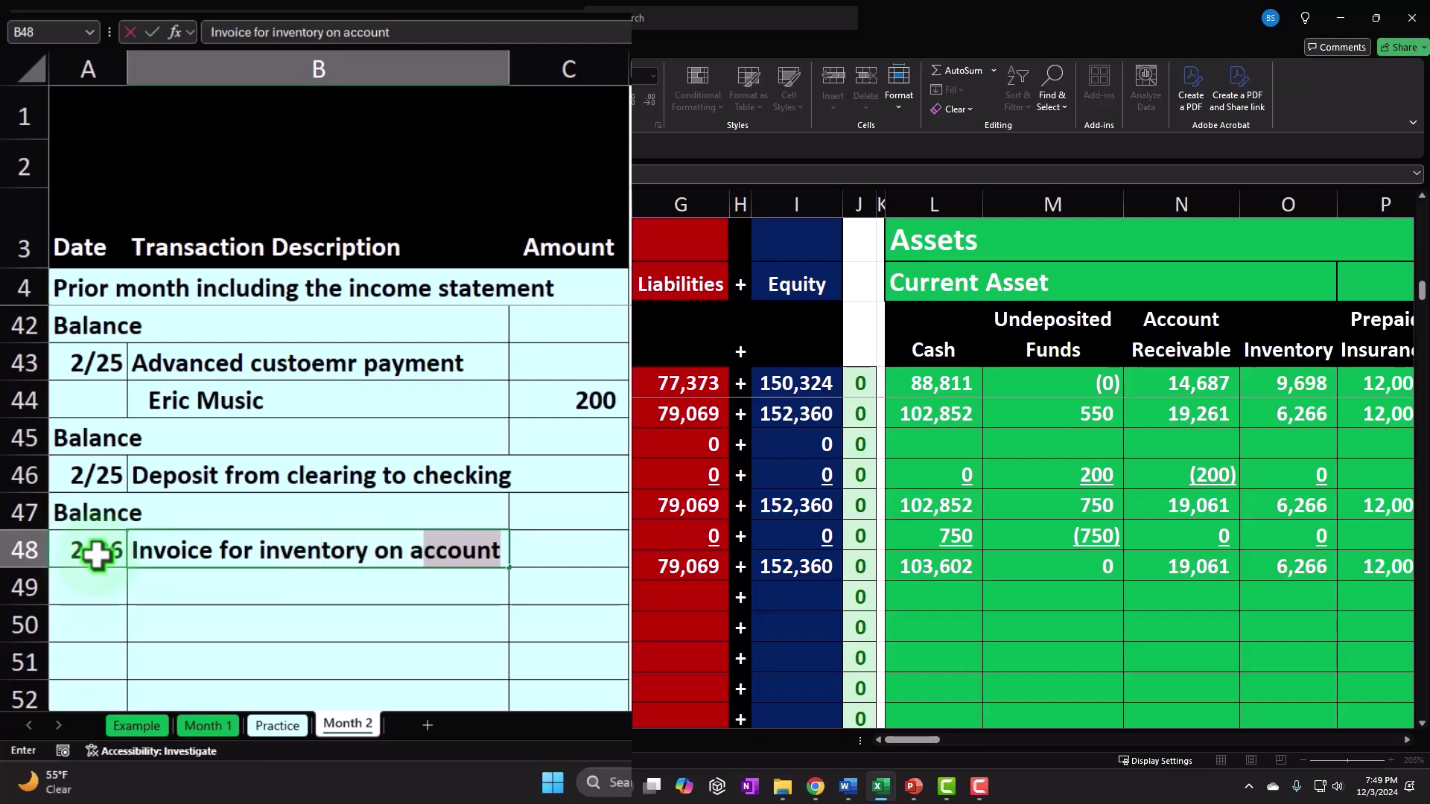
{"action": "key", "text": "Return"}
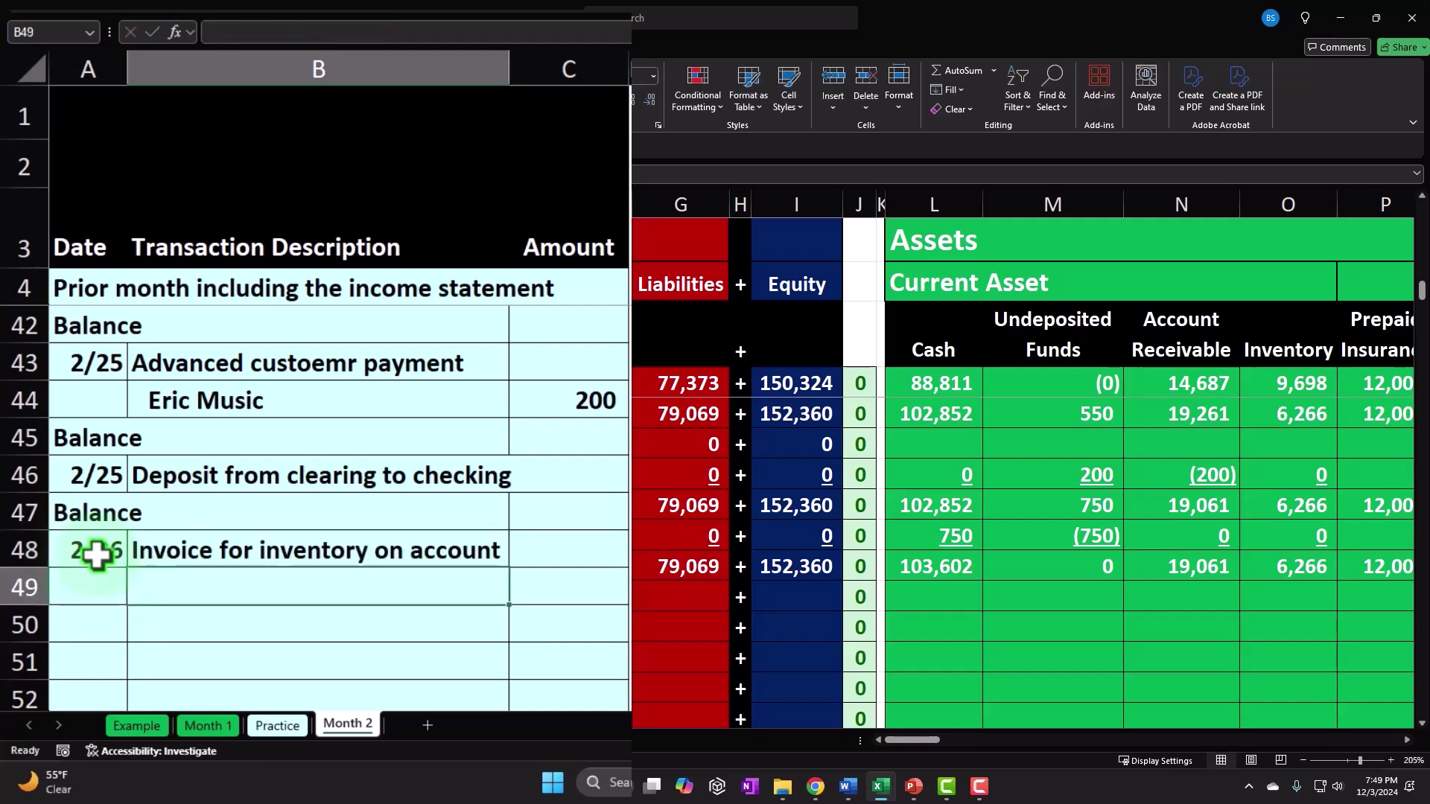
Step: Enter Anderson Guitars as the customer in B49 and indent it one level under the invoice description
{"action": "type", "text": "Anderson Guit"}
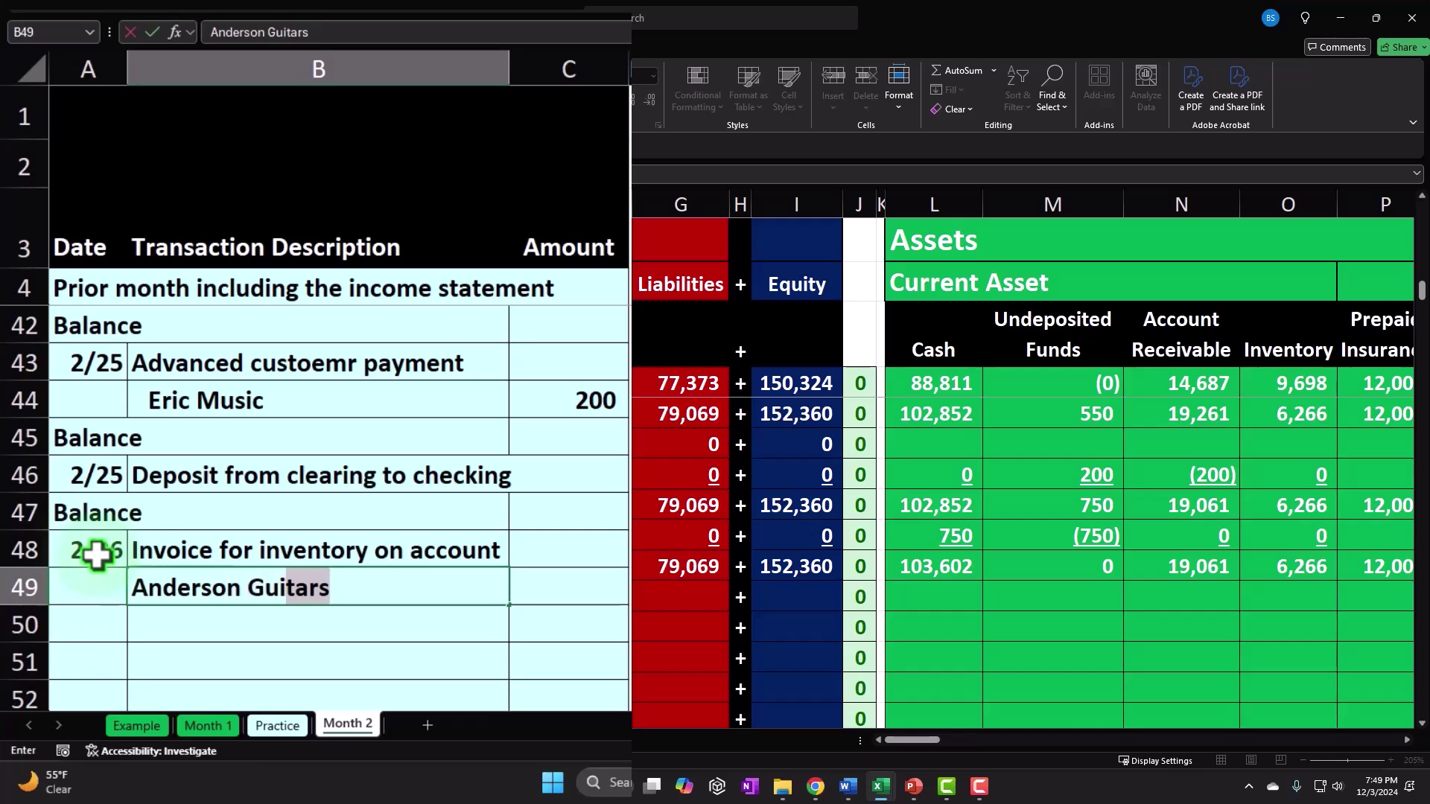
{"action": "type", "text": "ars"}
{"action": "key", "text": "Return"}
{"action": "key", "text": "Up"}
{"action": "left_click", "coordinate": [796, 192]}
{"action": "key", "text": "Return"}
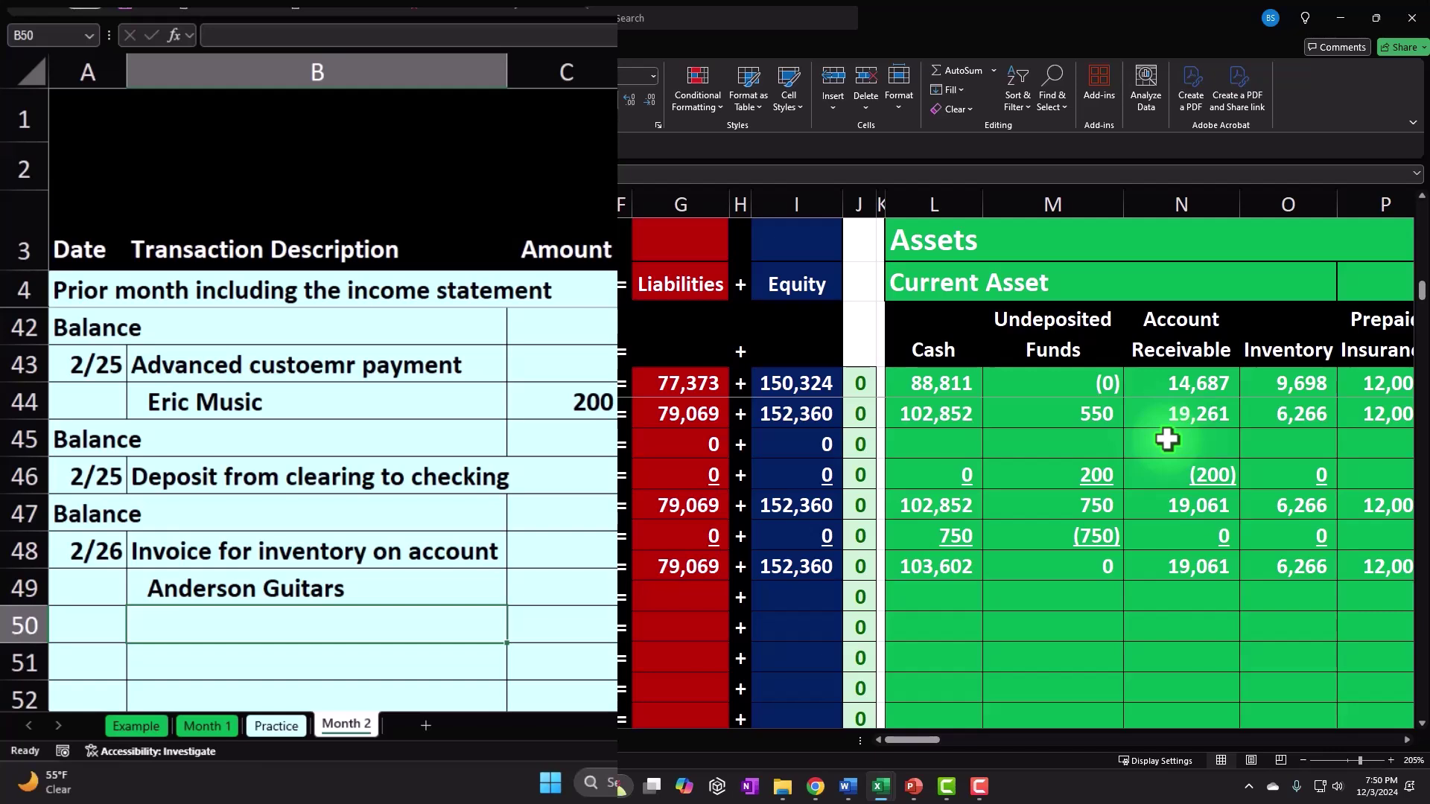
Step: Add the two invoice item lines ELP 1 in B50 and EPSH 2 in B51
{"action": "type", "text": "EL"}
{"action": "key", "text": "BackSpace"}
{"action": "key", "text": "BackSpace"}
{"action": "type", "text": "LP  "}
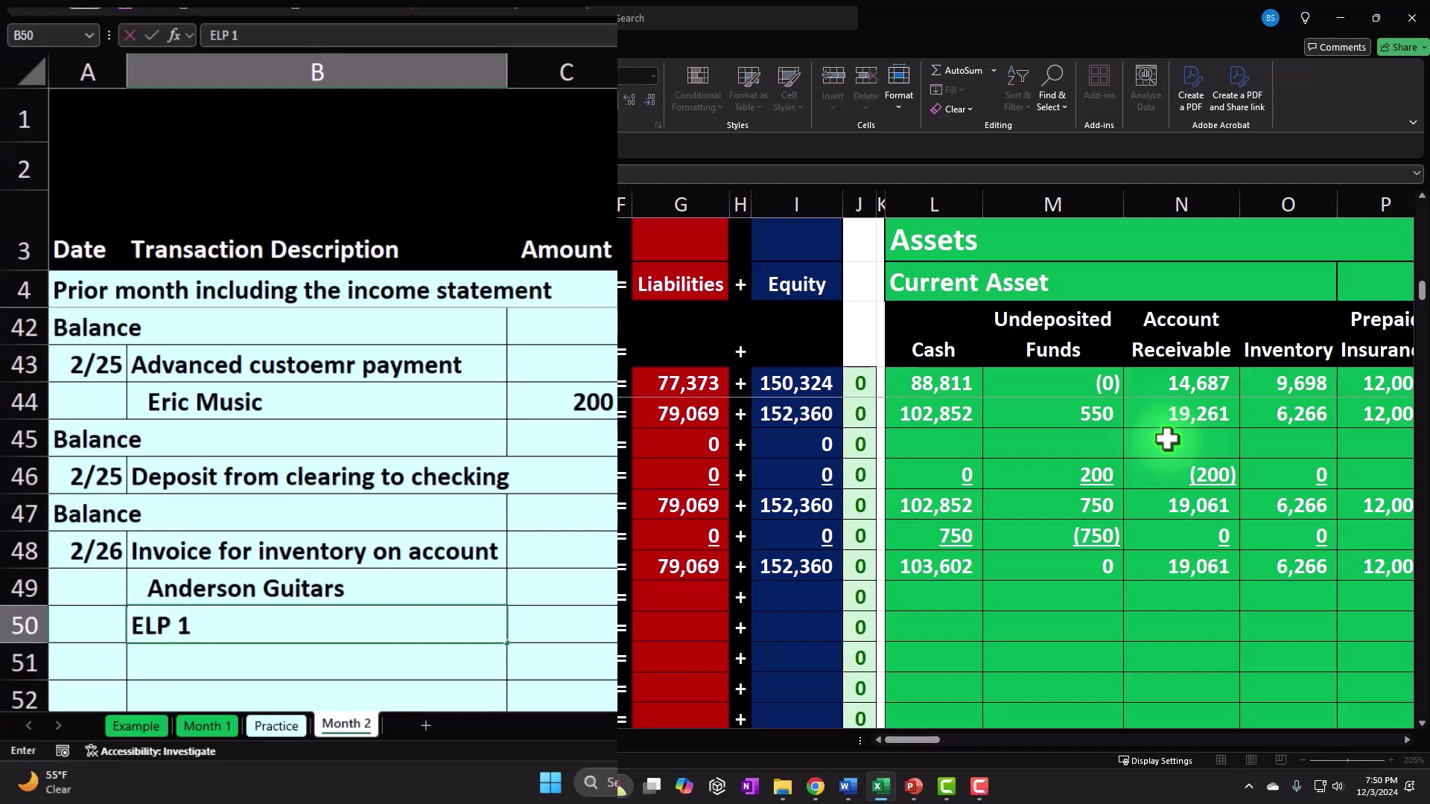
{"action": "type", "text": "1"}
{"action": "key", "text": "Return"}
{"action": "type", "text": "EPSH 2"}
{"action": "key", "text": "Return"}
Step: Indent the ELP 1 and EPSH 2 item lines two levels so they sit under the customer name
{"action": "key", "text": "Up"}
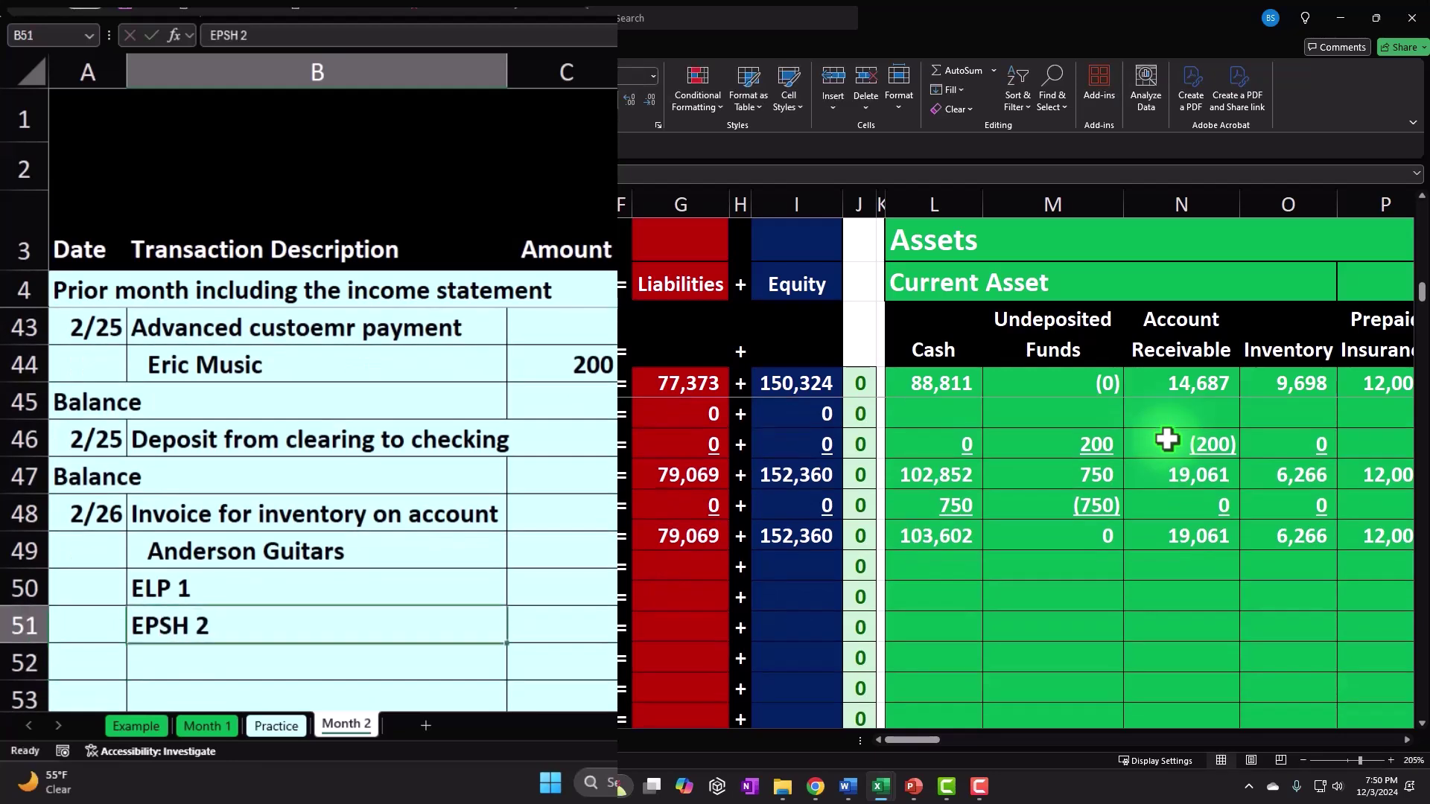
{"action": "key", "text": "shift+Up"}
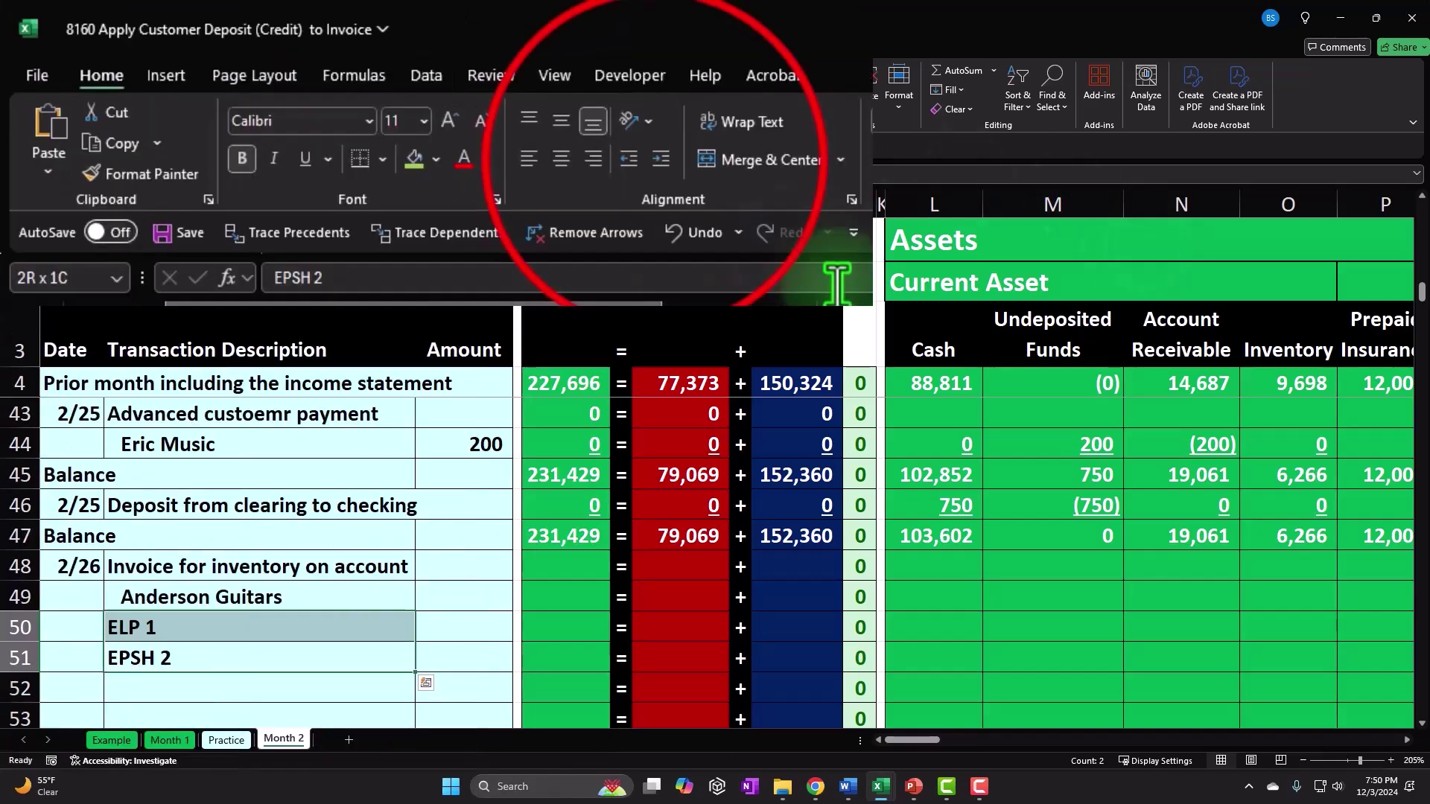
{"action": "left_click", "coordinate": [661, 159]}
{"action": "left_click", "coordinate": [662, 159]}
{"action": "left_click", "coordinate": [242, 628]}
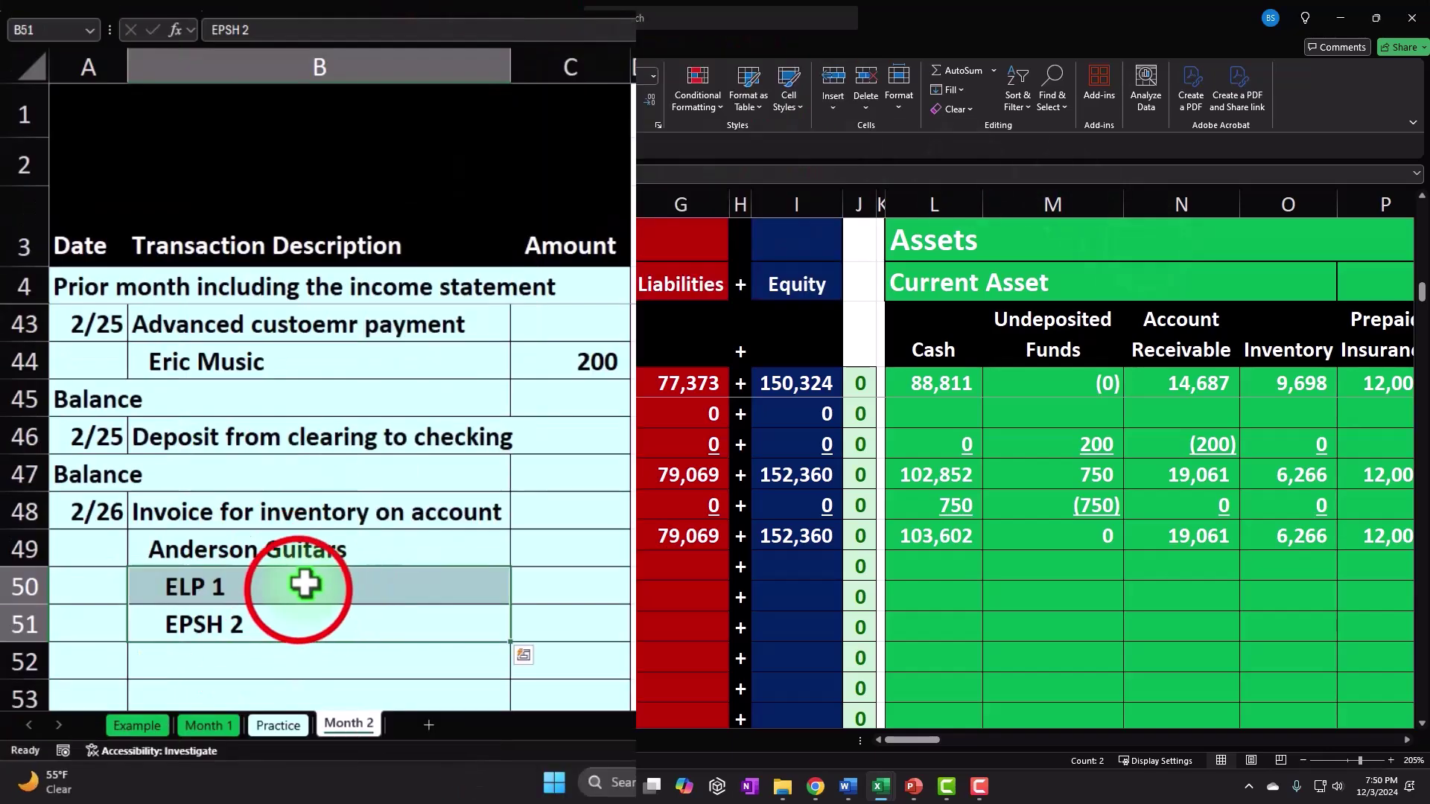
Step: Enter the unit prices in the Amount column: 500 for ELP 1 in C50 and 400 for EPSH 2 in C51
{"action": "key", "text": "Right"}
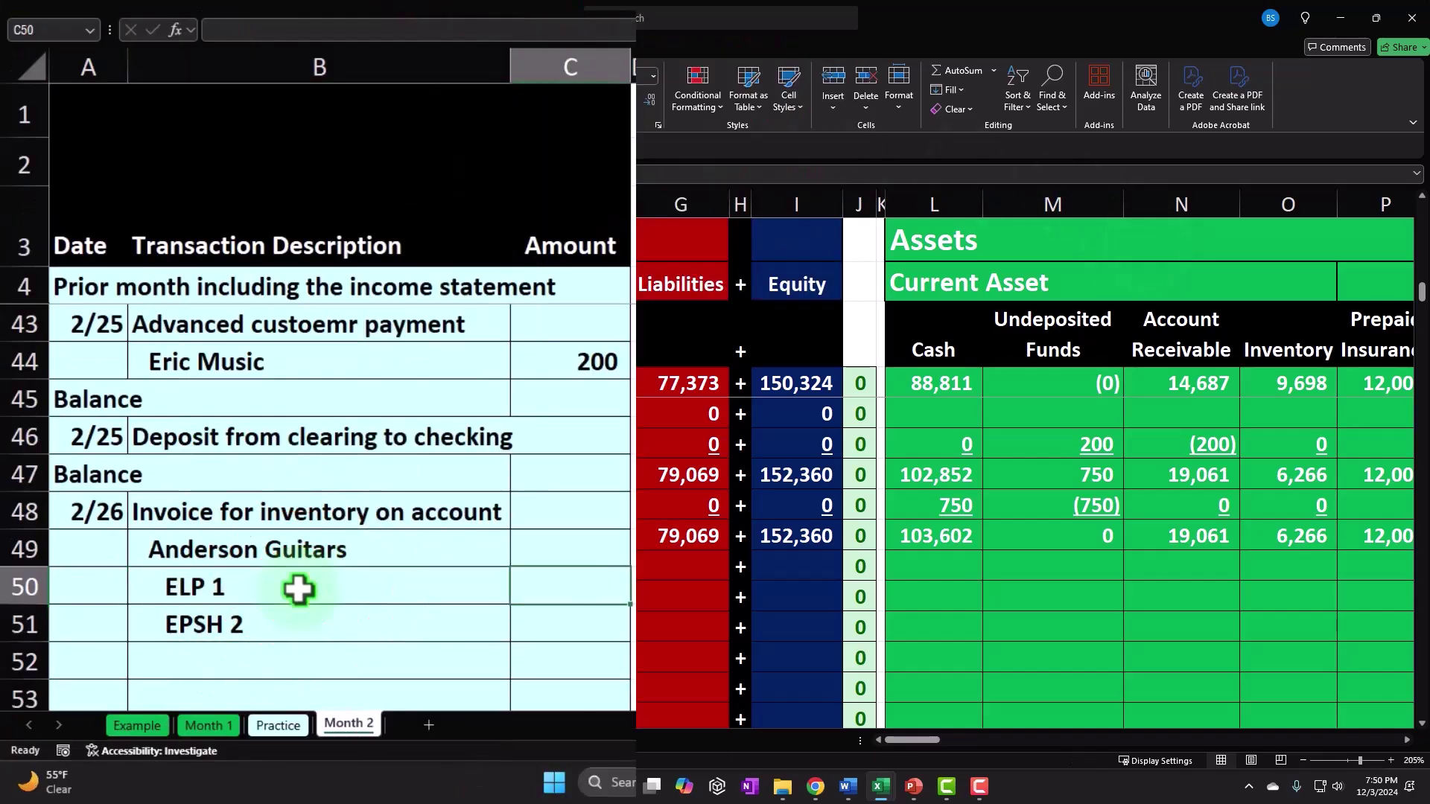
{"action": "type", "text": "500"}
{"action": "key", "text": "Return"}
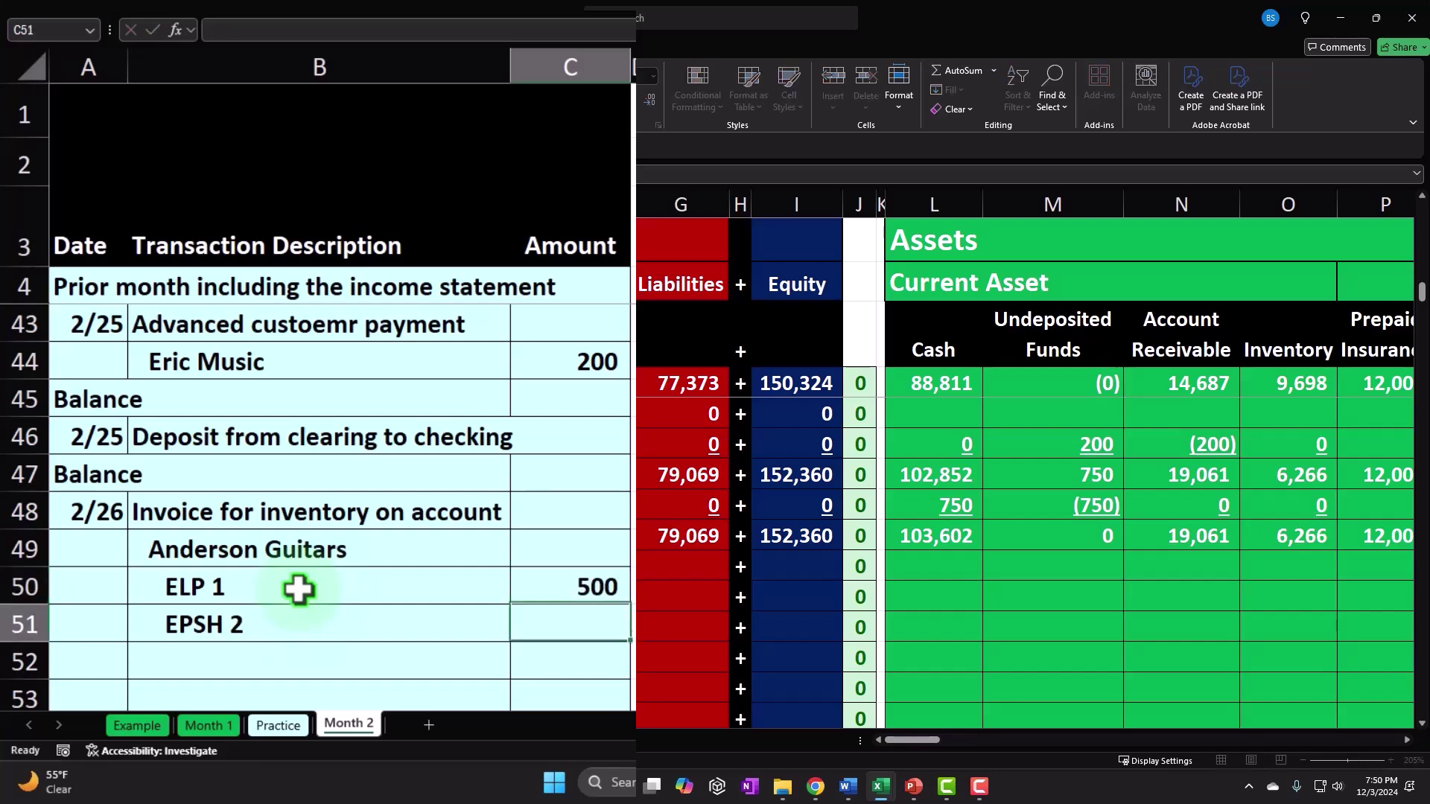
{"action": "type", "text": "400"}
{"action": "key", "text": "Return"}
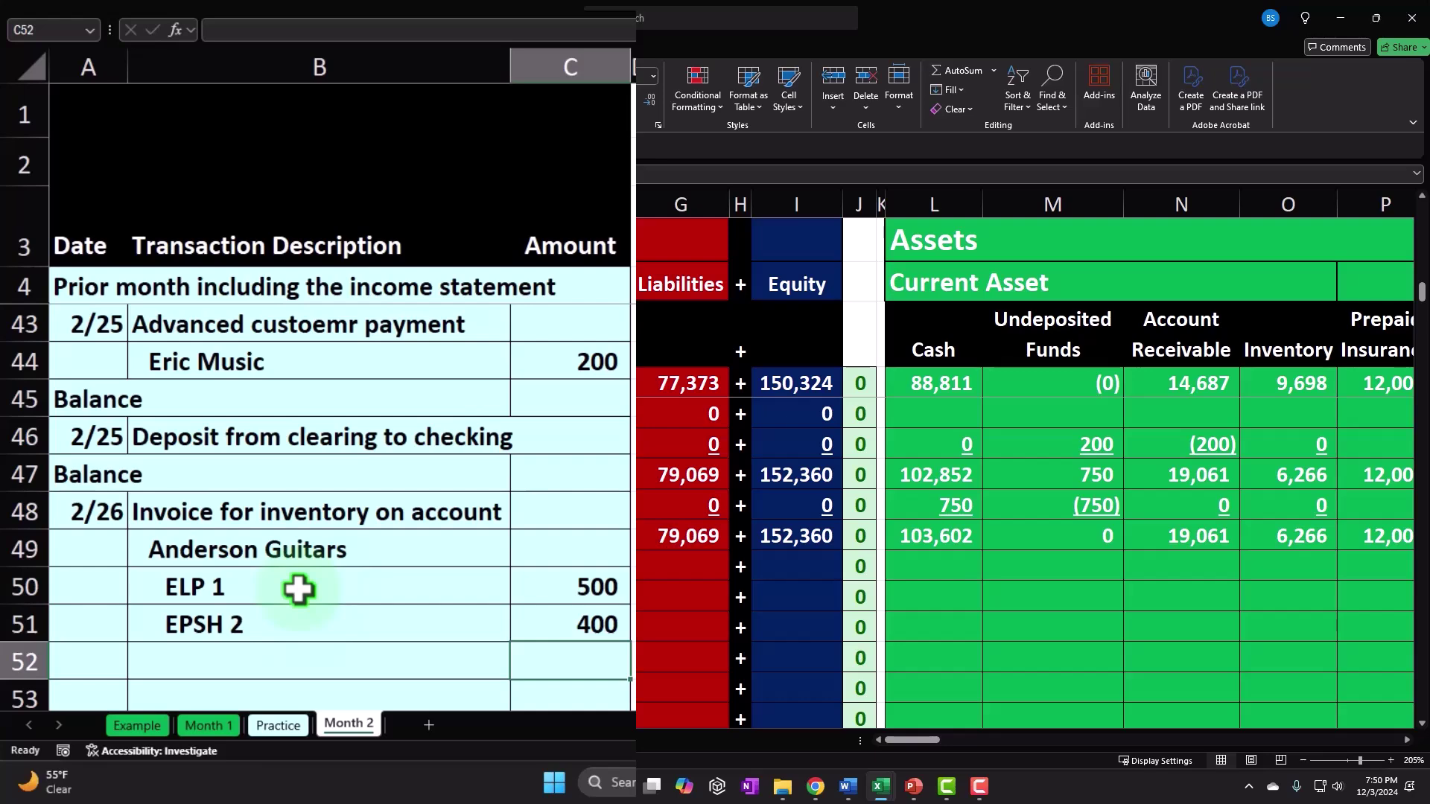
Step: Compare the Anderson Guitars advance payment recorded on 2/25 with the new invoice's item amounts
{"action": "key", "text": "Up"}
{"action": "key", "text": "Up"}
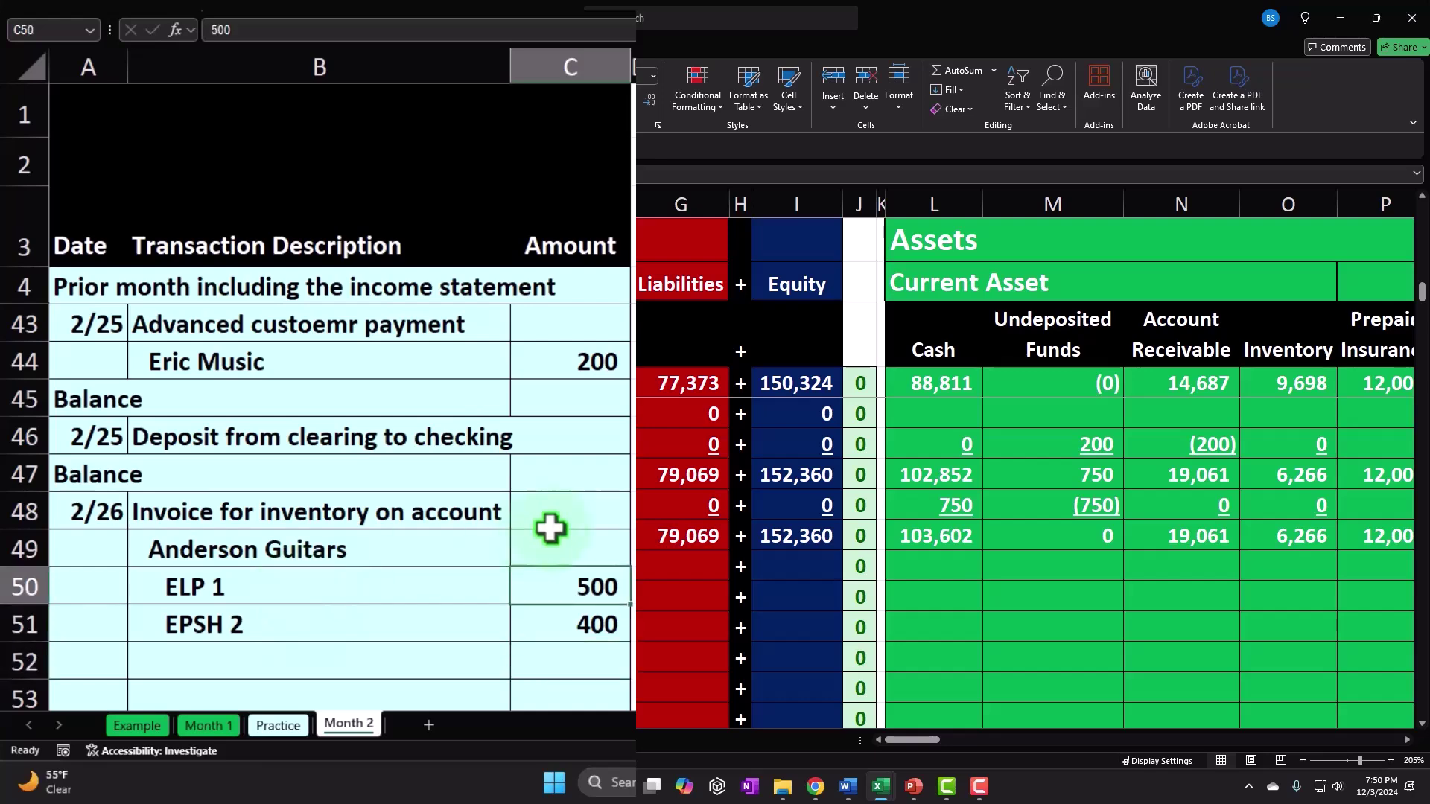
{"action": "scroll", "coordinate": [549, 528], "scroll_direction": "up", "scroll_amount": 2}
{"action": "scroll", "coordinate": [550, 528], "scroll_direction": "up", "scroll_amount": 1}
{"action": "left_click", "coordinate": [559, 489]}
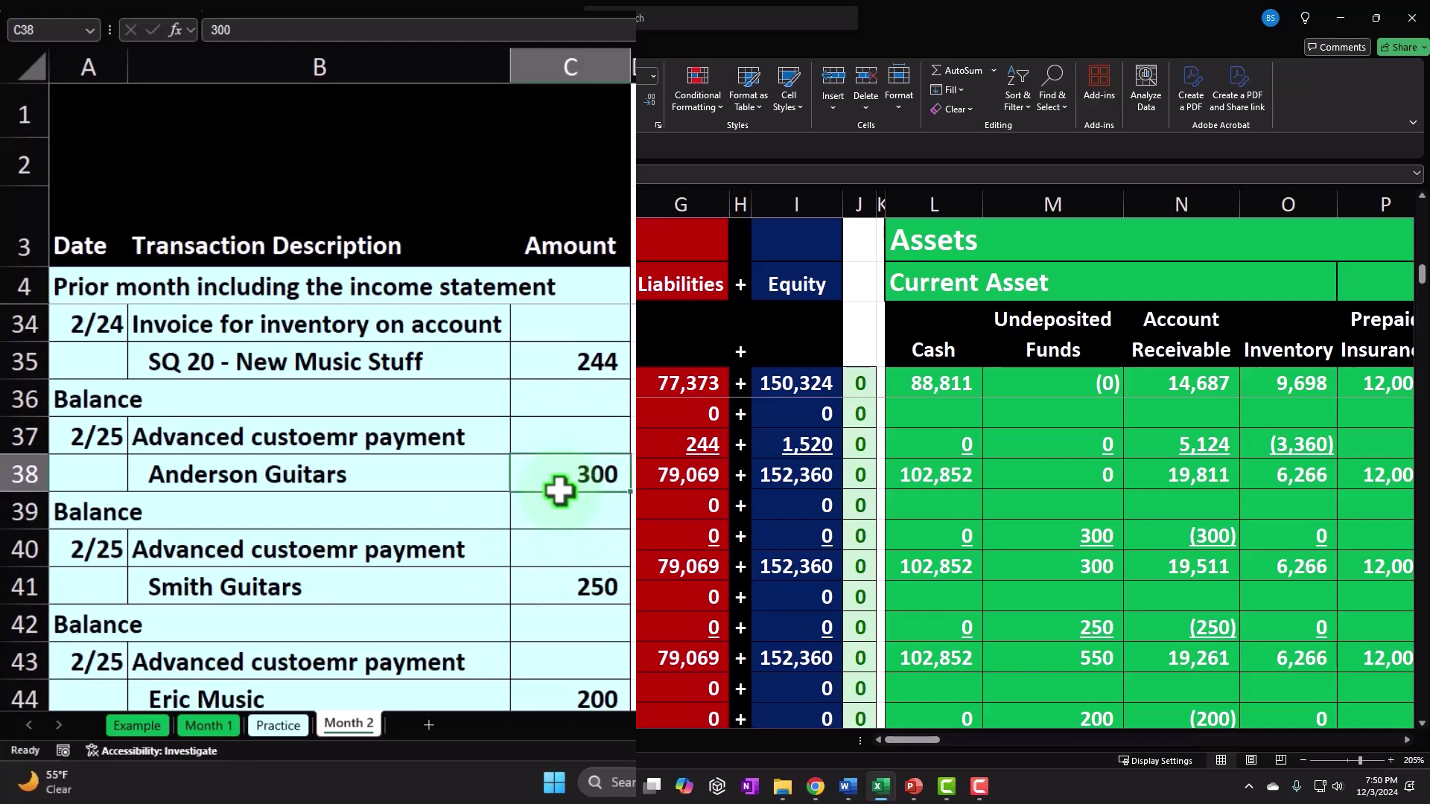
{"action": "scroll", "coordinate": [559, 488], "scroll_direction": "down", "scroll_amount": 3}
{"action": "left_click", "coordinate": [559, 588]}
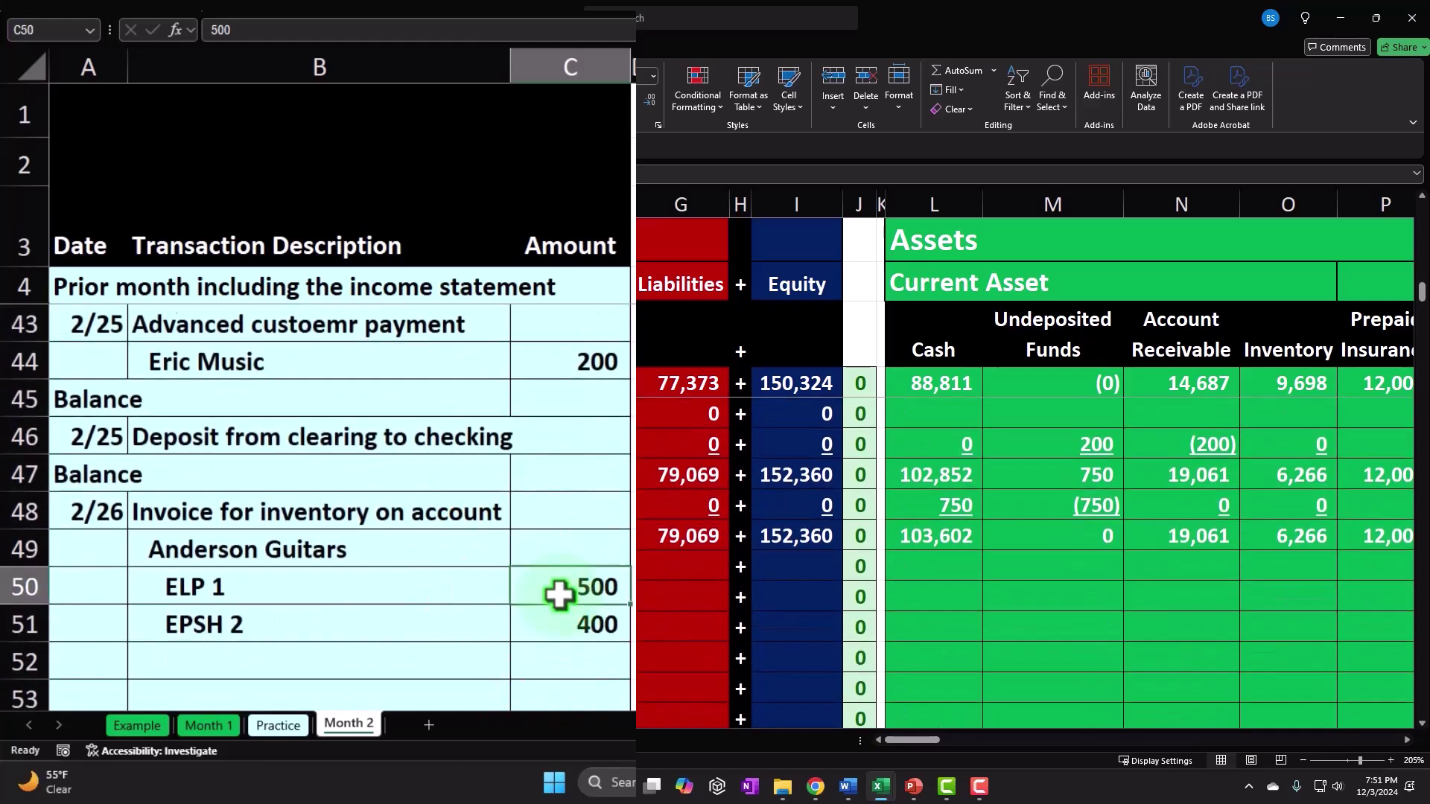
{"action": "scroll", "coordinate": [558, 594], "scroll_direction": "down", "scroll_amount": 1}
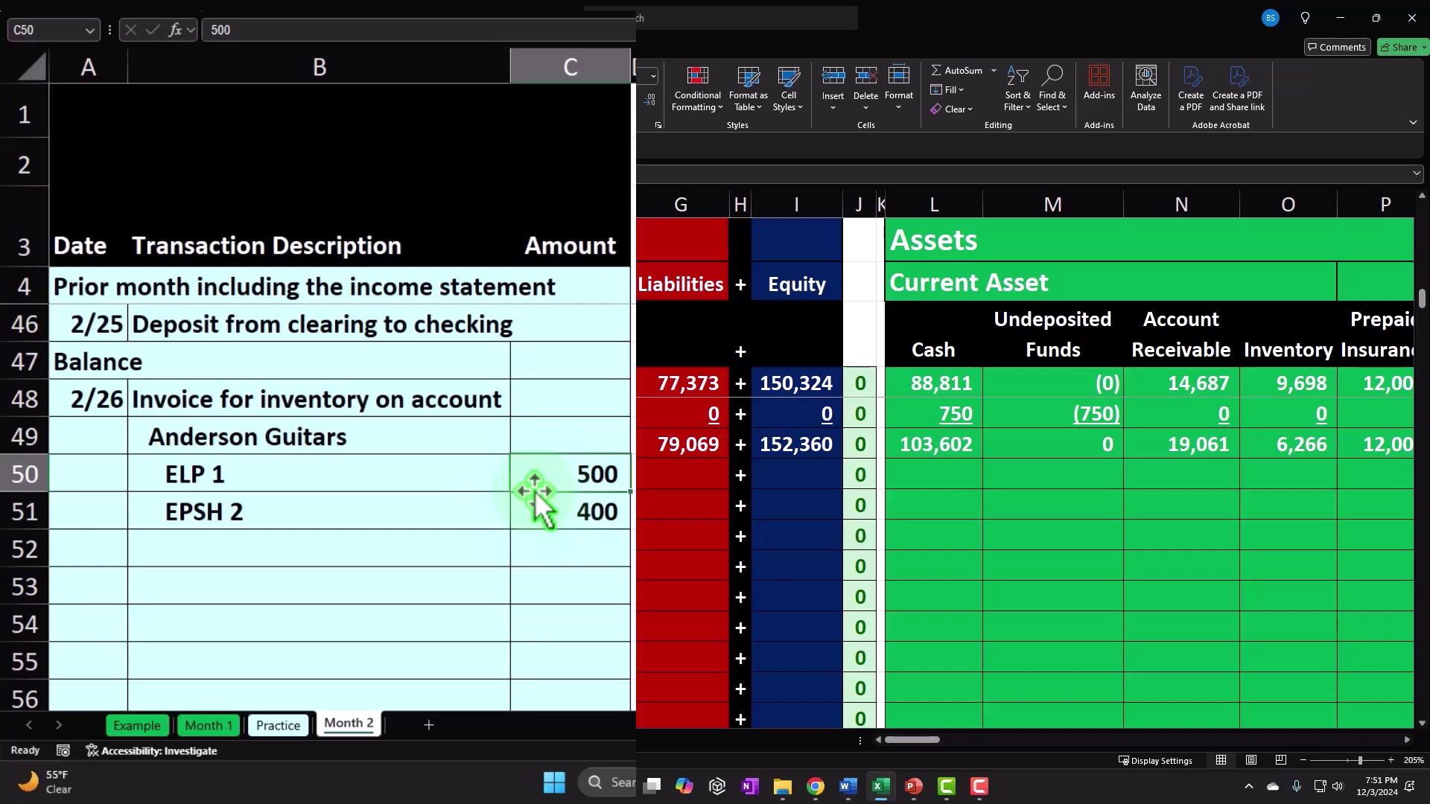
{"action": "scroll", "coordinate": [535, 492], "scroll_direction": "up", "scroll_amount": 3}
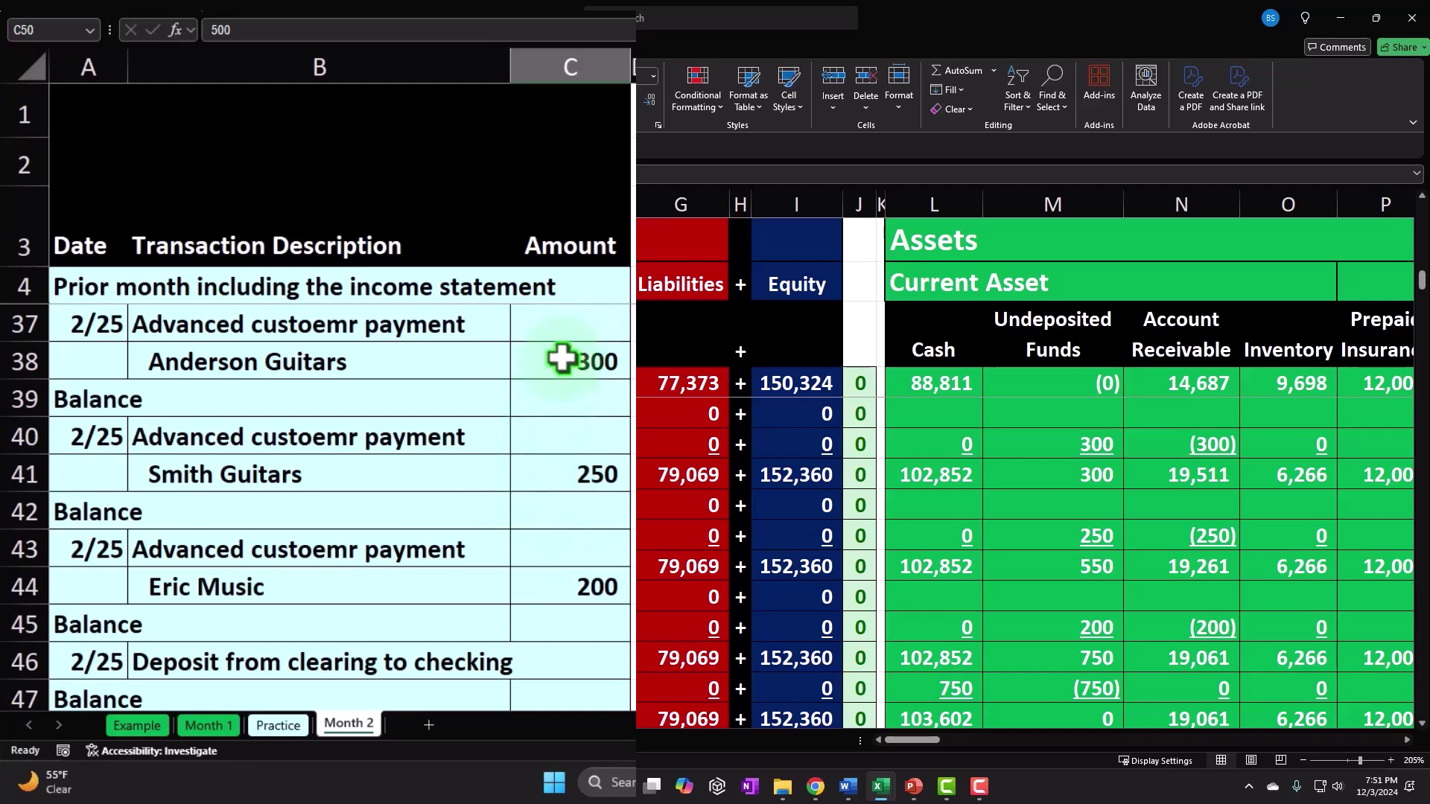
{"action": "left_click", "coordinate": [562, 359]}
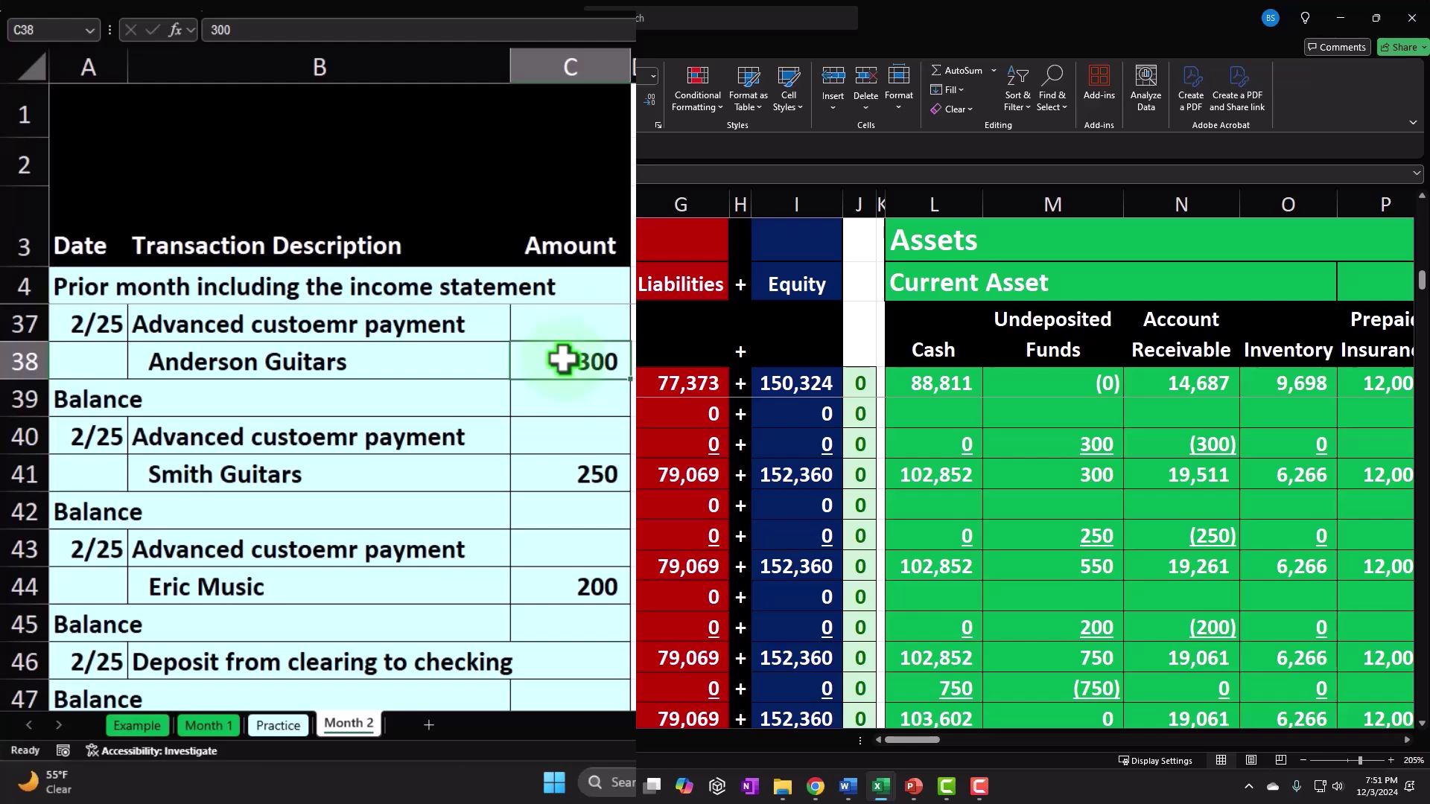
{"action": "scroll", "coordinate": [563, 360], "scroll_direction": "down", "scroll_amount": 3}
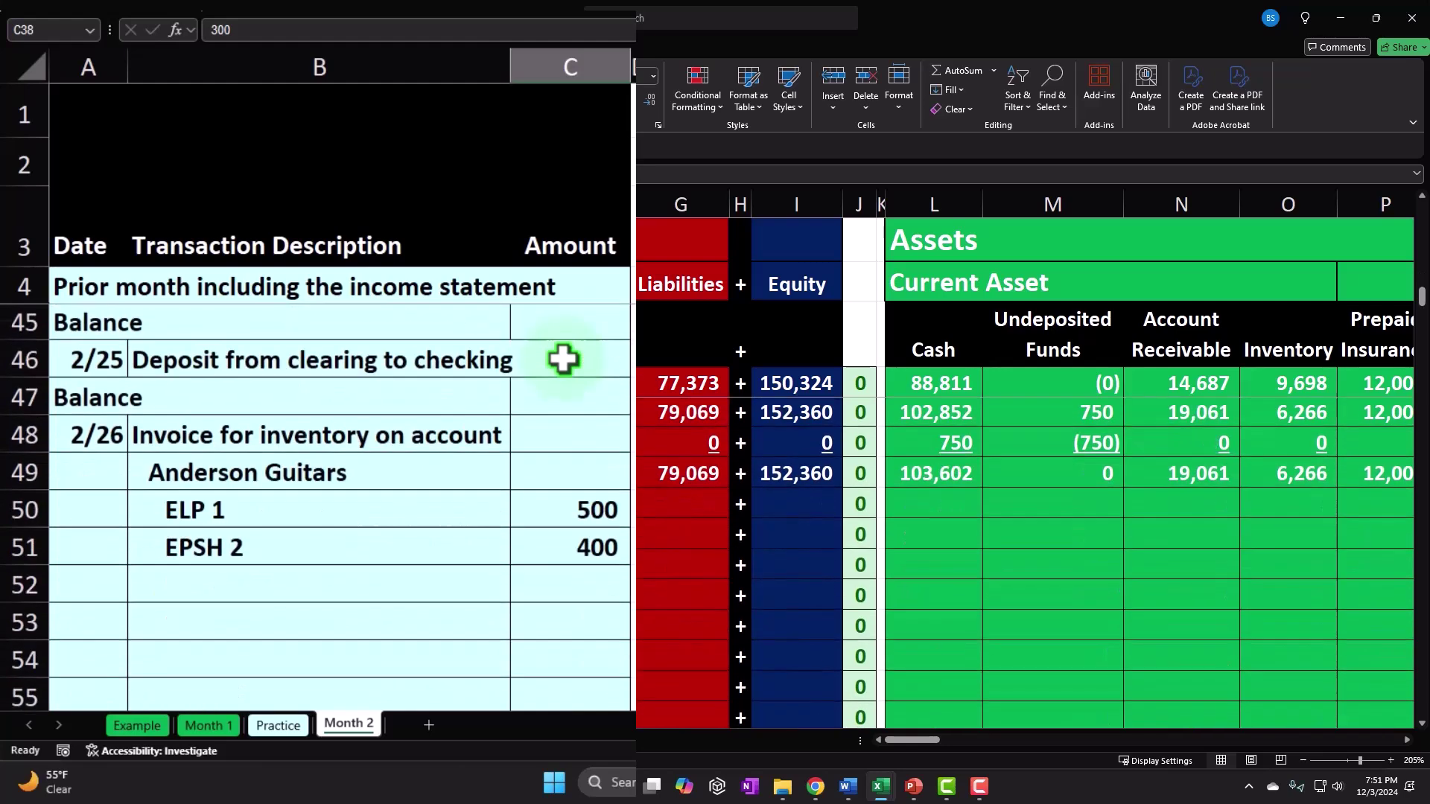
Step: Record the ELP 1 sale in Accounts Receivable with the formula =C50*1 in N50
{"action": "left_click", "coordinate": [580, 481]}
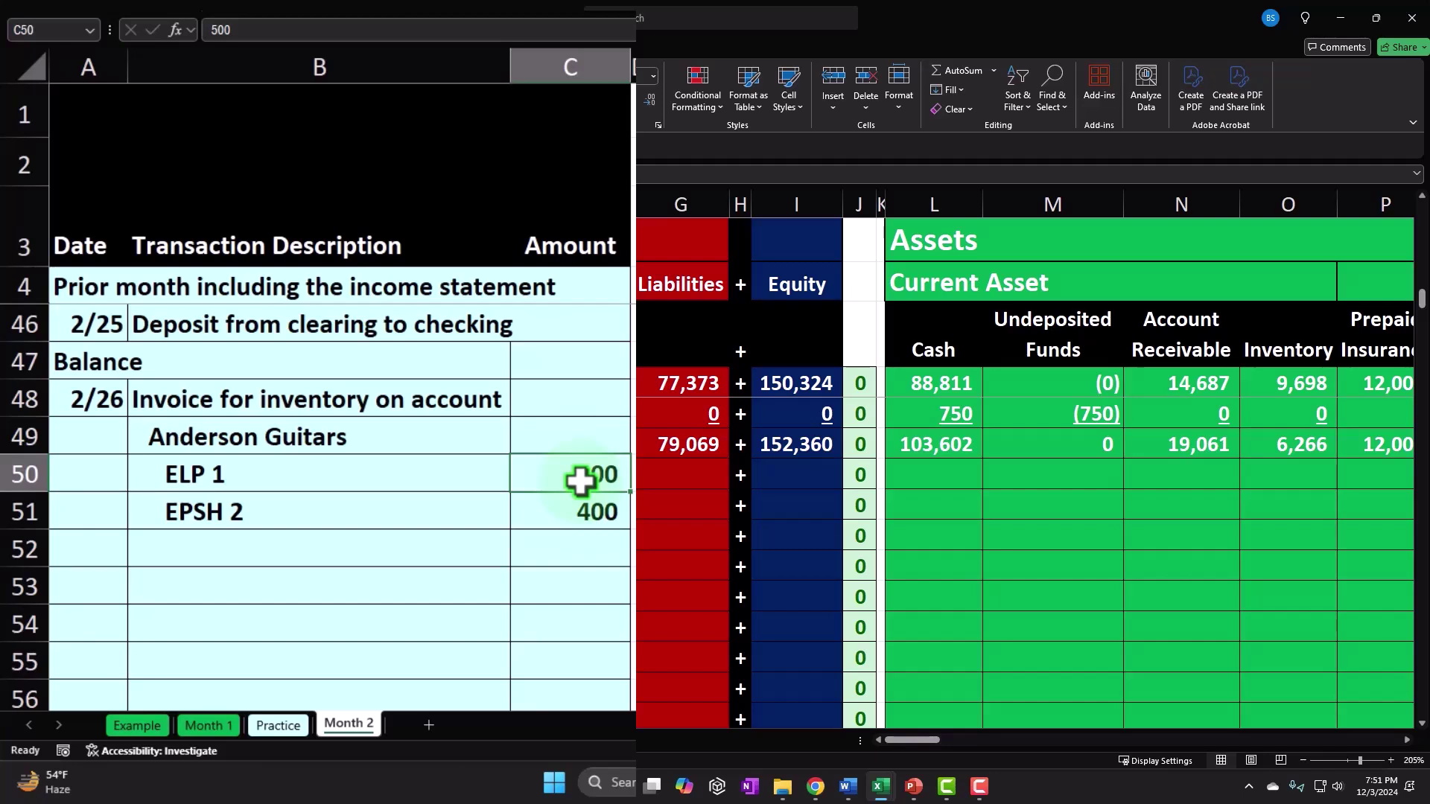
{"action": "key", "text": "Right"}
{"action": "key", "text": "Right"}
{"action": "key", "text": "Right"}
{"action": "key", "text": "Right"}
{"action": "key", "text": "Right"}
{"action": "key", "text": "Right"}
{"action": "key", "text": "Right"}
{"action": "key", "text": "Right"}
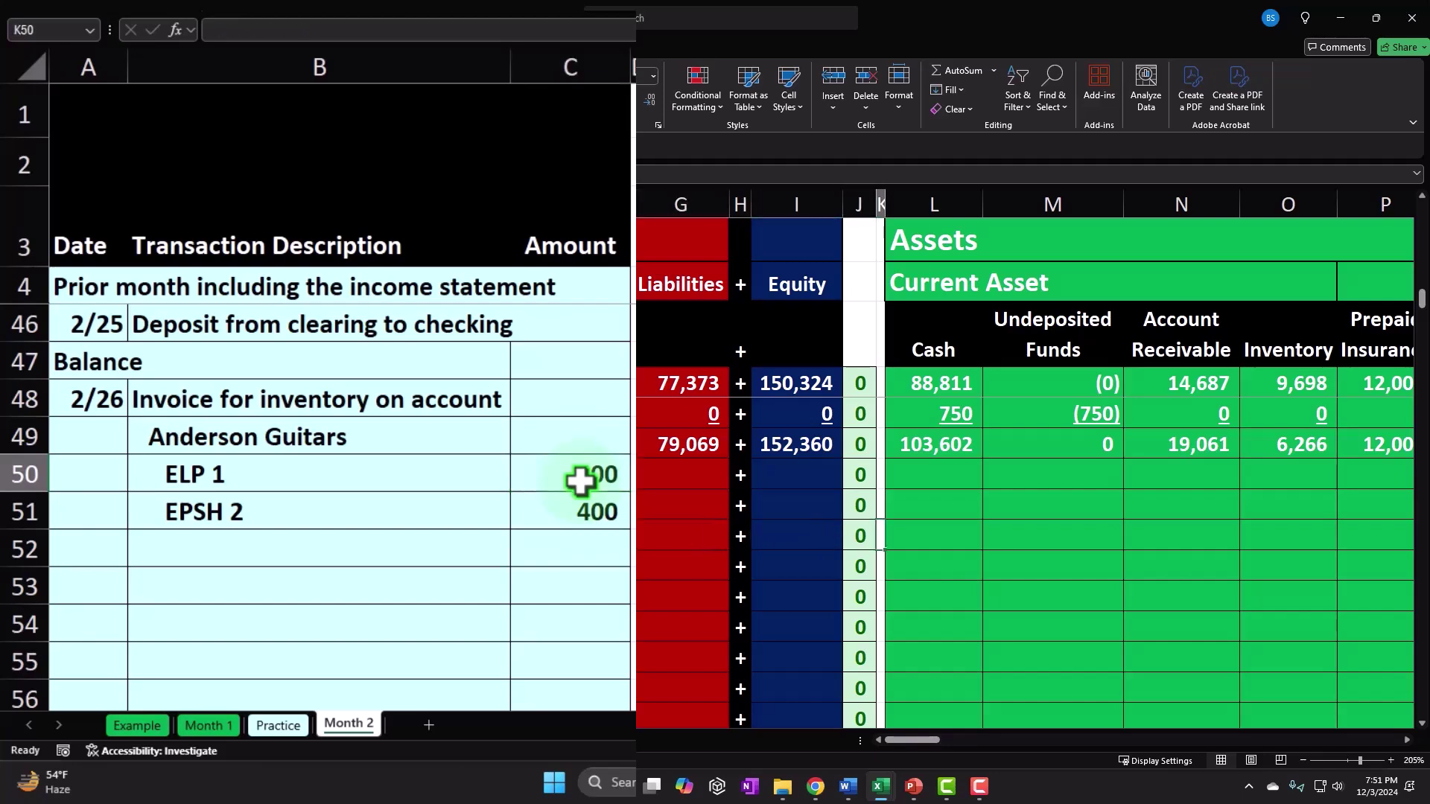
{"action": "key", "text": "Right"}
{"action": "key", "text": "Right"}
{"action": "key", "text": "Right"}
{"action": "type", "text": "="}
{"action": "key", "text": "Left"}
{"action": "key", "text": "Left"}
{"action": "key", "text": "Left"}
{"action": "key", "text": "Left"}
{"action": "key", "text": "Left"}
{"action": "key", "text": "Left"}
{"action": "key", "text": "Left"}
{"action": "key", "text": "Left"}
{"action": "key", "text": "Left"}
{"action": "key", "text": "Left"}
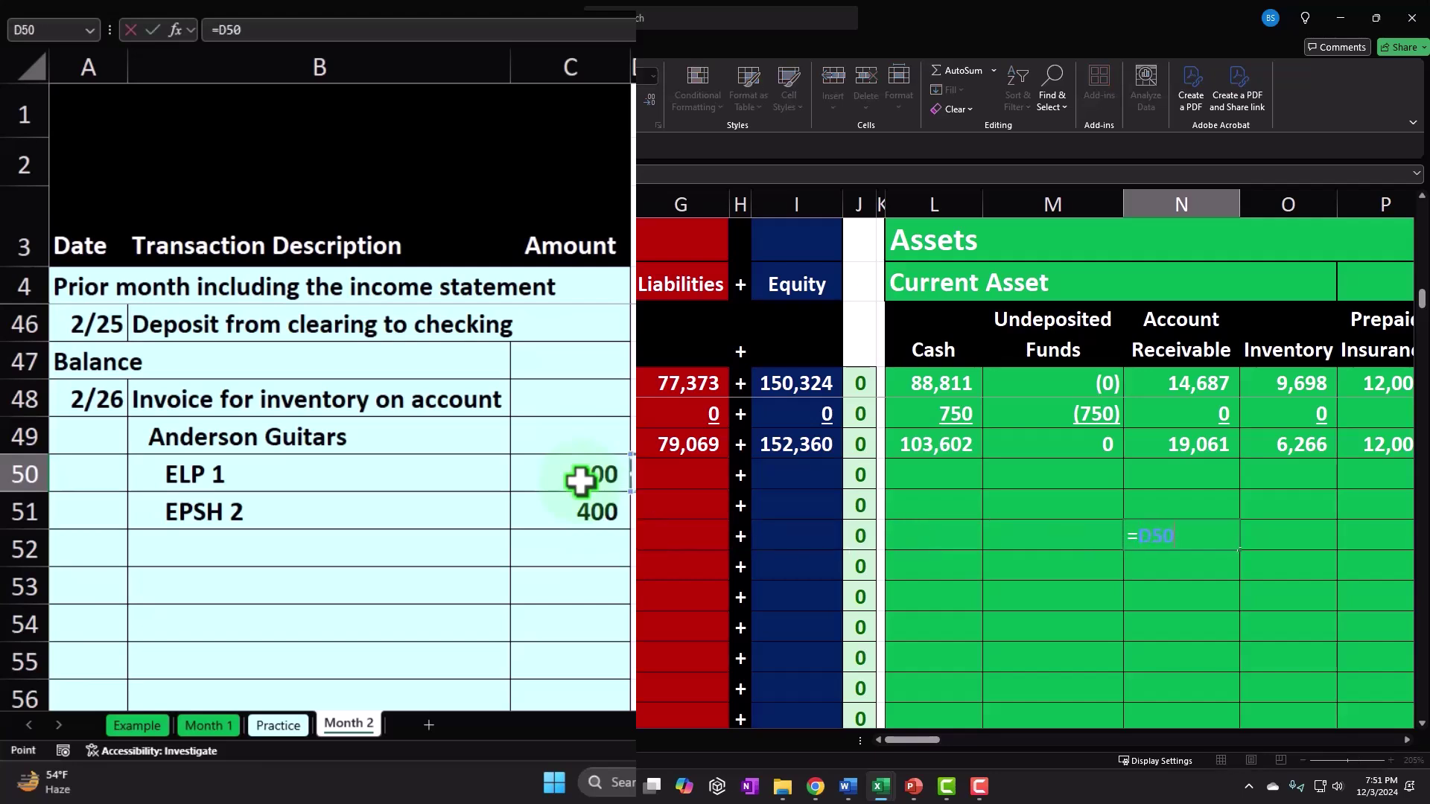
{"action": "left_click", "coordinate": [581, 482]}
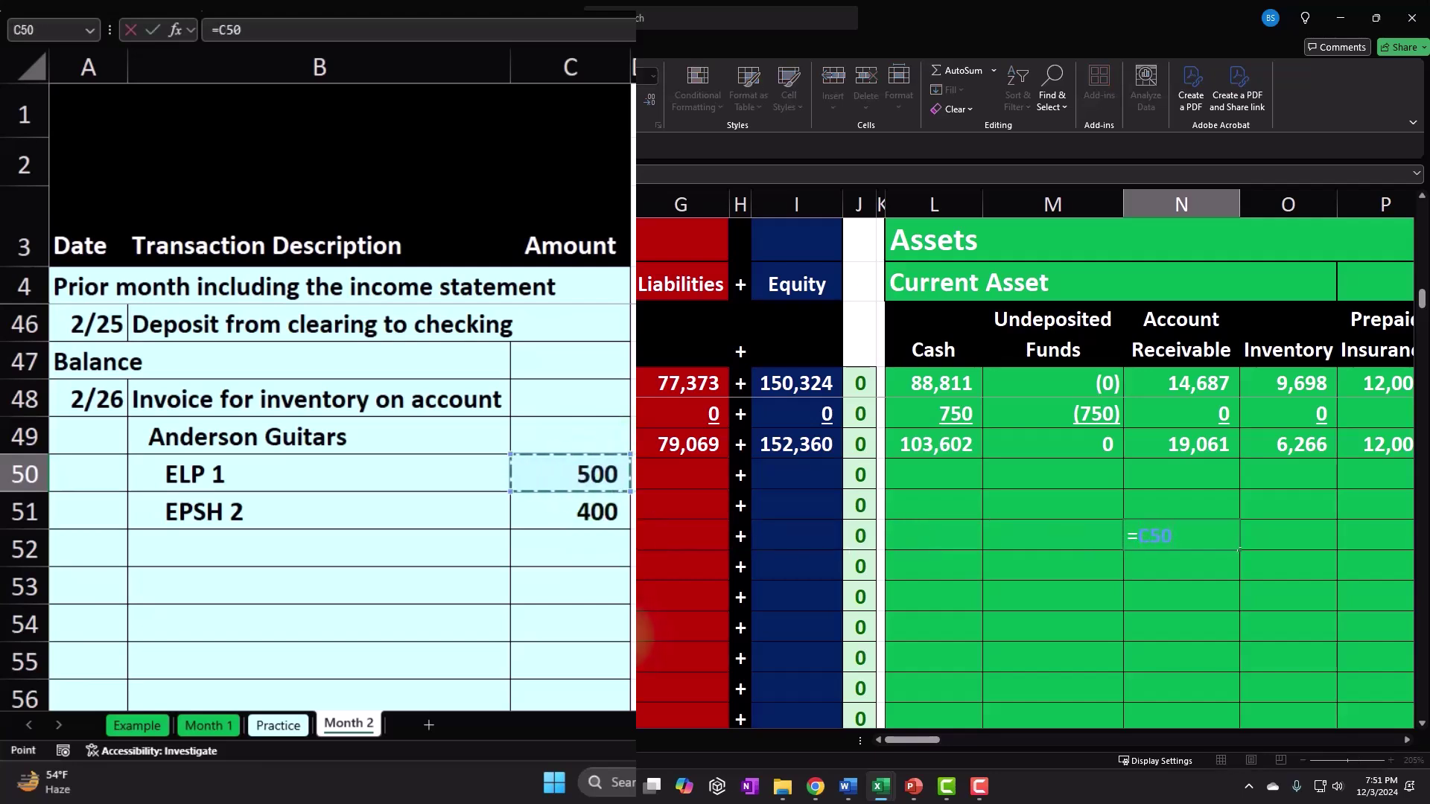
{"action": "key", "text": "Return"}
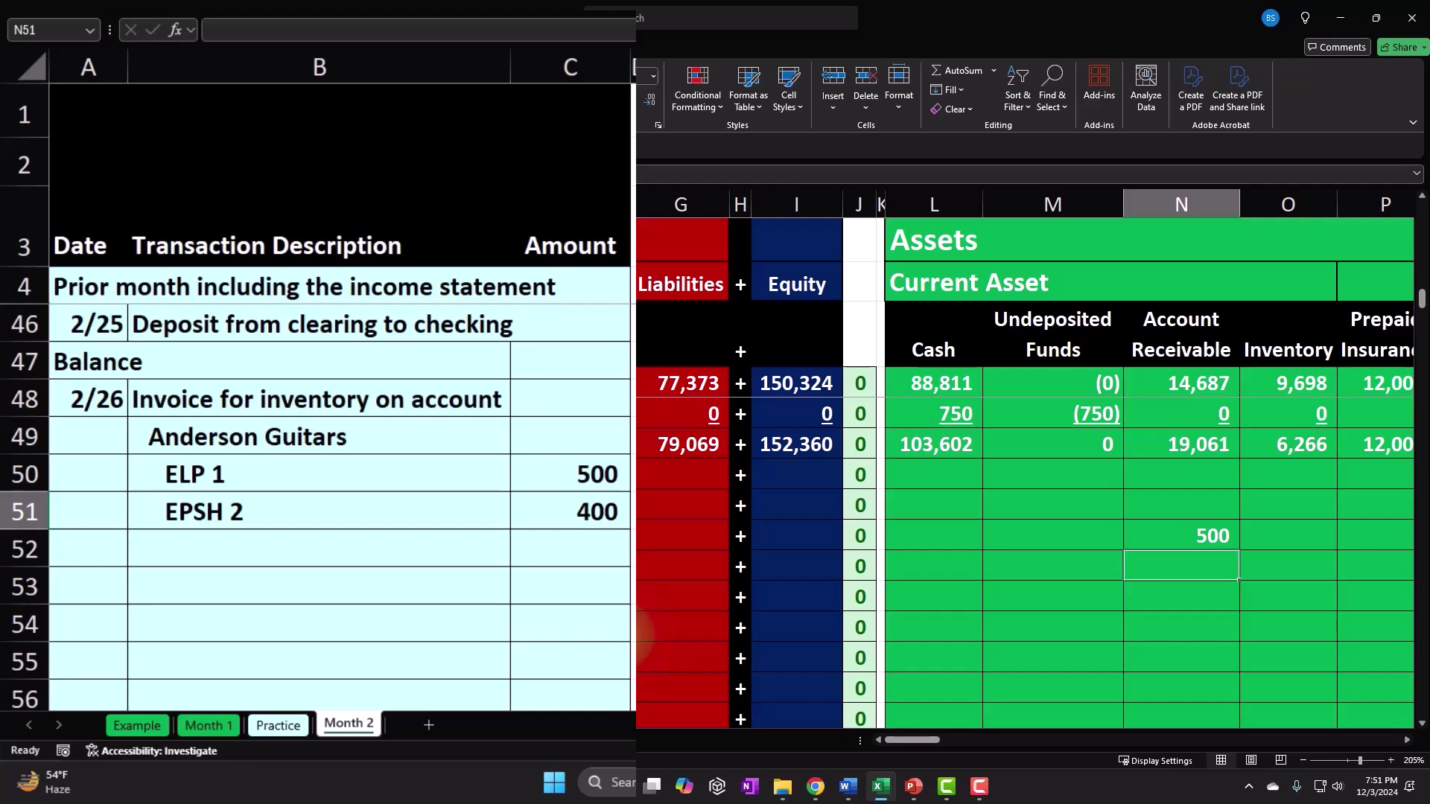
Step: Record the two EPSH 2 units in Accounts Receivable with the formula =C51*2 in N51
{"action": "type", "text": "="}
{"action": "key", "text": "Left"}
{"action": "key", "text": "Left"}
{"action": "key", "text": "Left"}
{"action": "key", "text": "Left"}
{"action": "key", "text": "Left"}
{"action": "key", "text": "Left"}
{"action": "key", "text": "Left"}
{"action": "key", "text": "Left"}
{"action": "key", "text": "Left"}
{"action": "key", "text": "Left"}
{"action": "key", "text": "Left"}
{"action": "type", "text": "*2"}
{"action": "key", "text": "Return"}
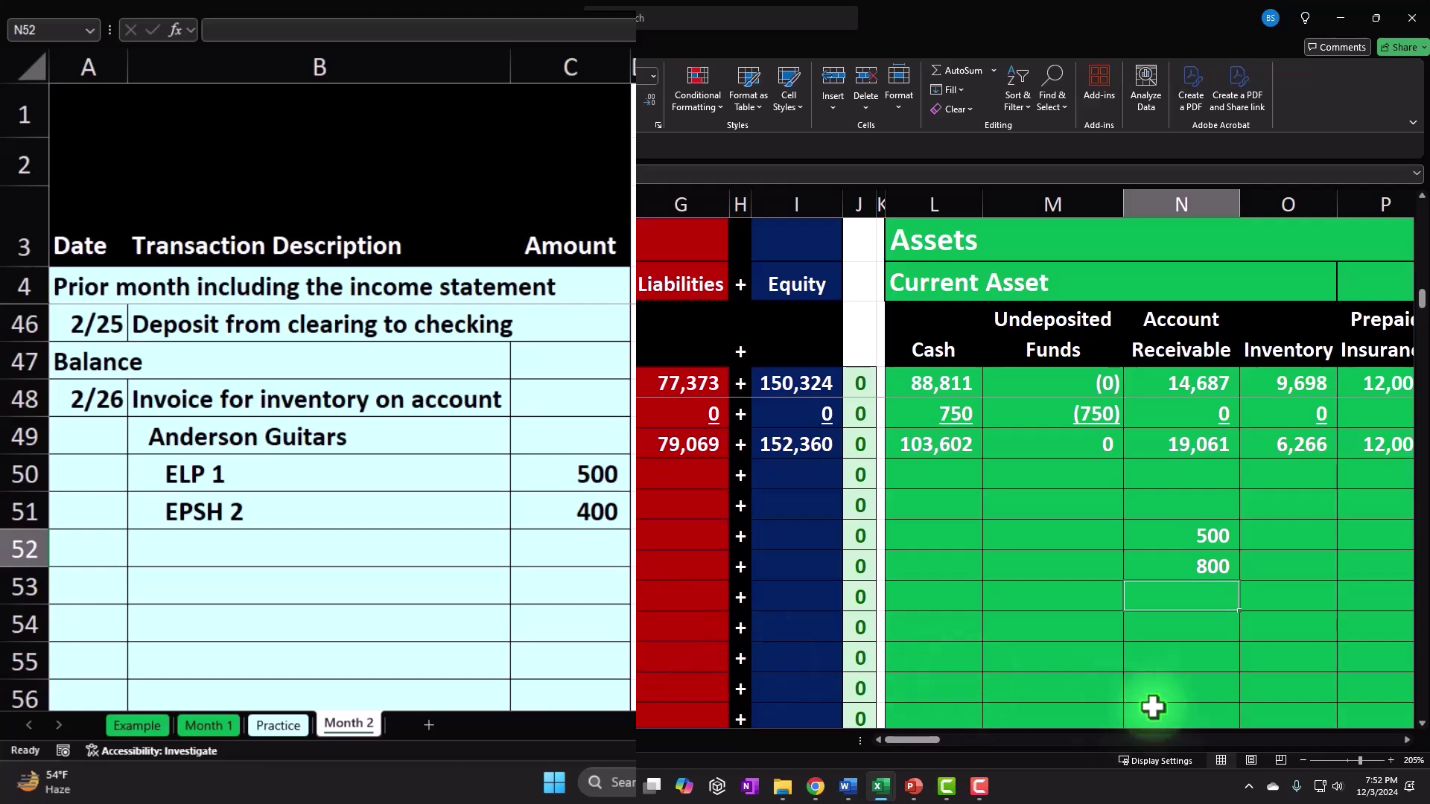
Step: Add 5% sales tax to both receivable formulas, making N50 =C50*1*1.05 and N51 =C51*2*1.05
{"action": "double_click", "coordinate": [1212, 530]}
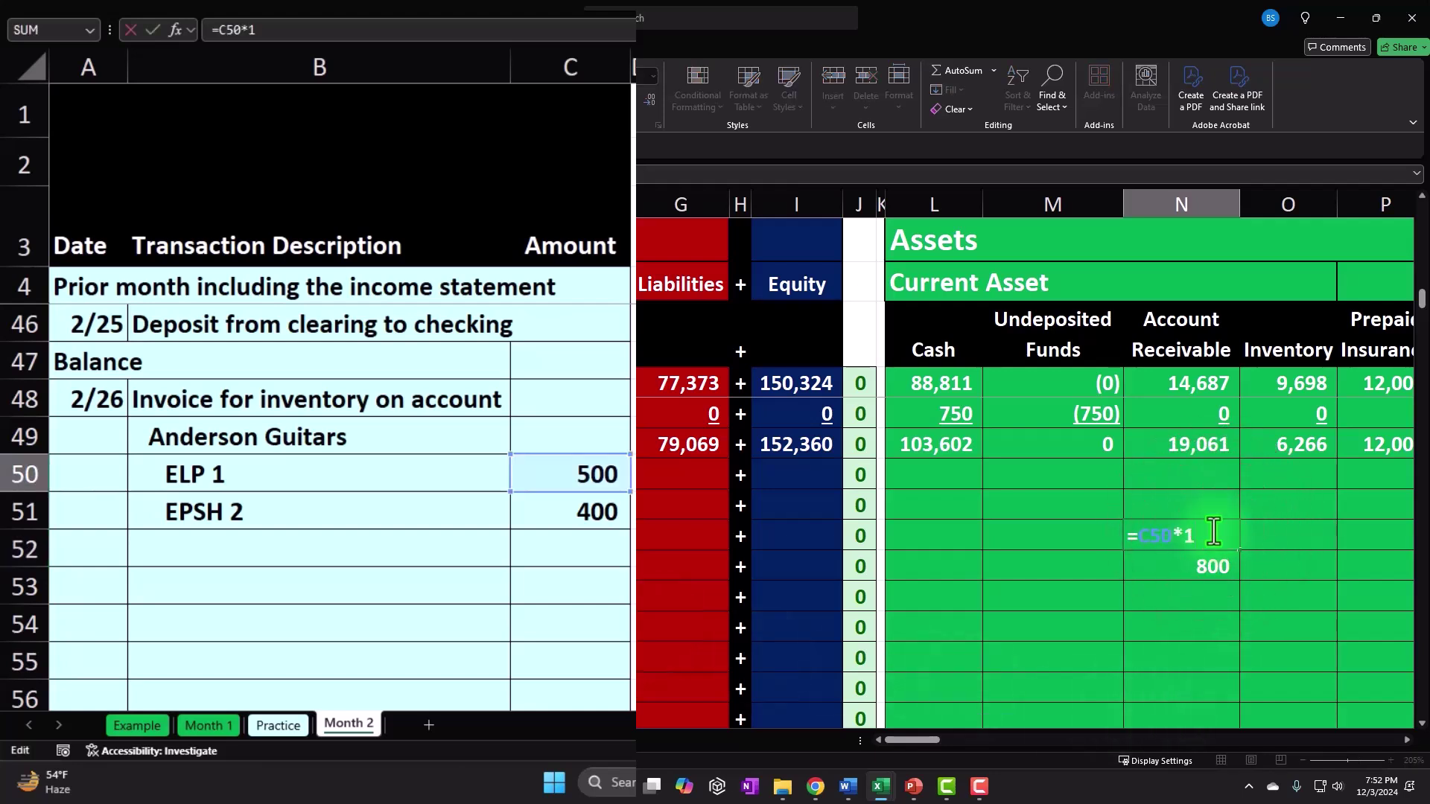
{"action": "type", "text": "*1.05"}
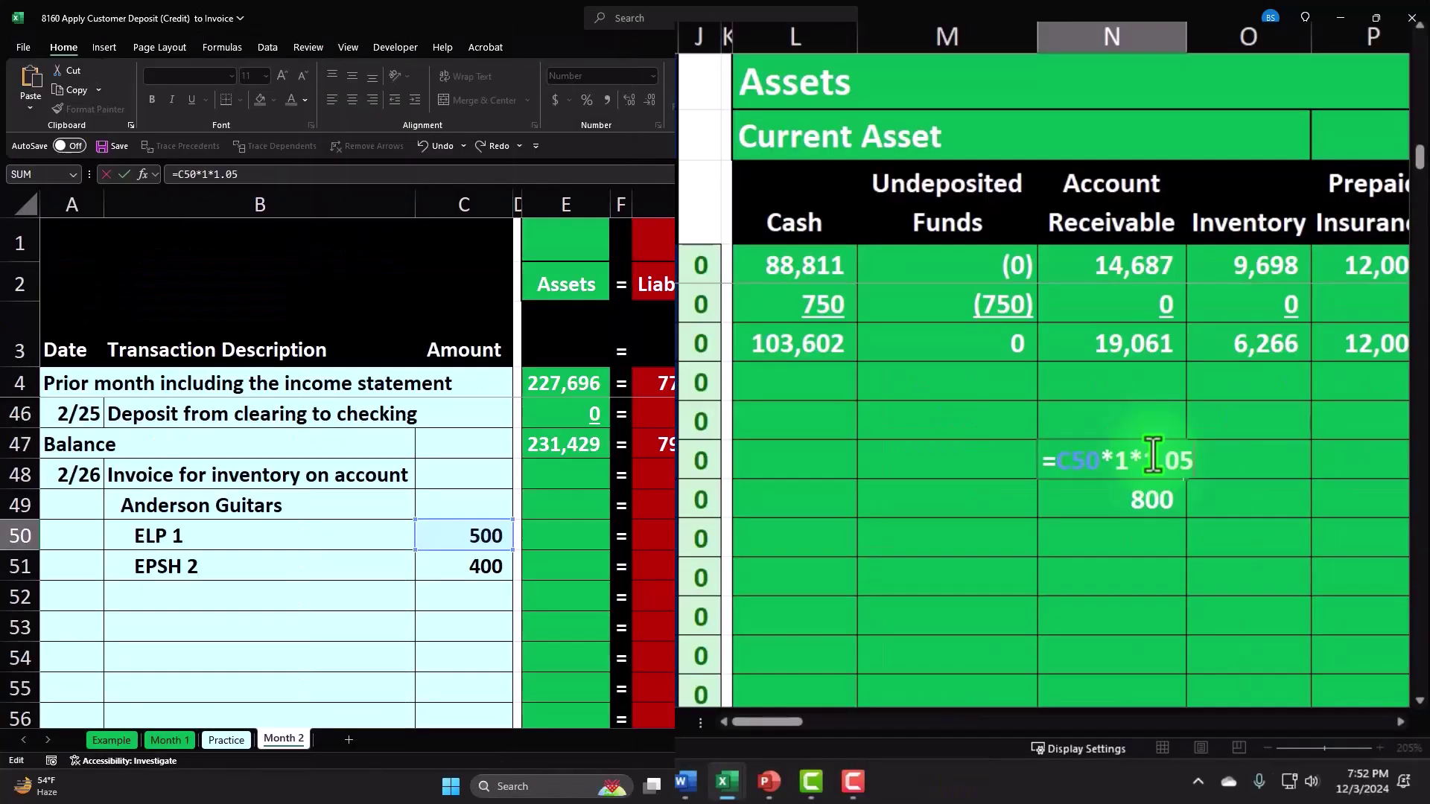
{"action": "left_click", "coordinate": [1222, 571]}
{"action": "double_click", "coordinate": [1221, 571]}
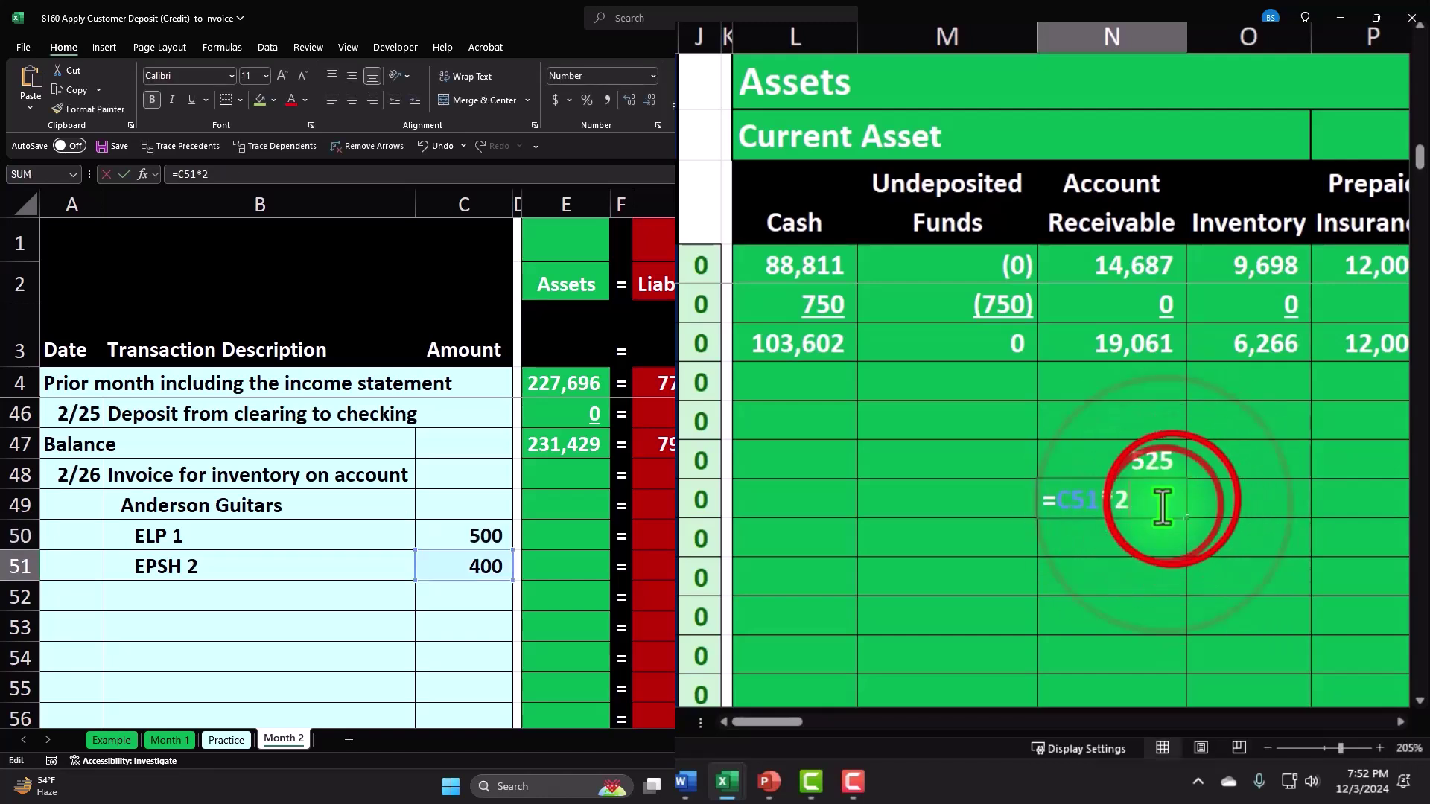
{"action": "type", "text": "*1.05"}
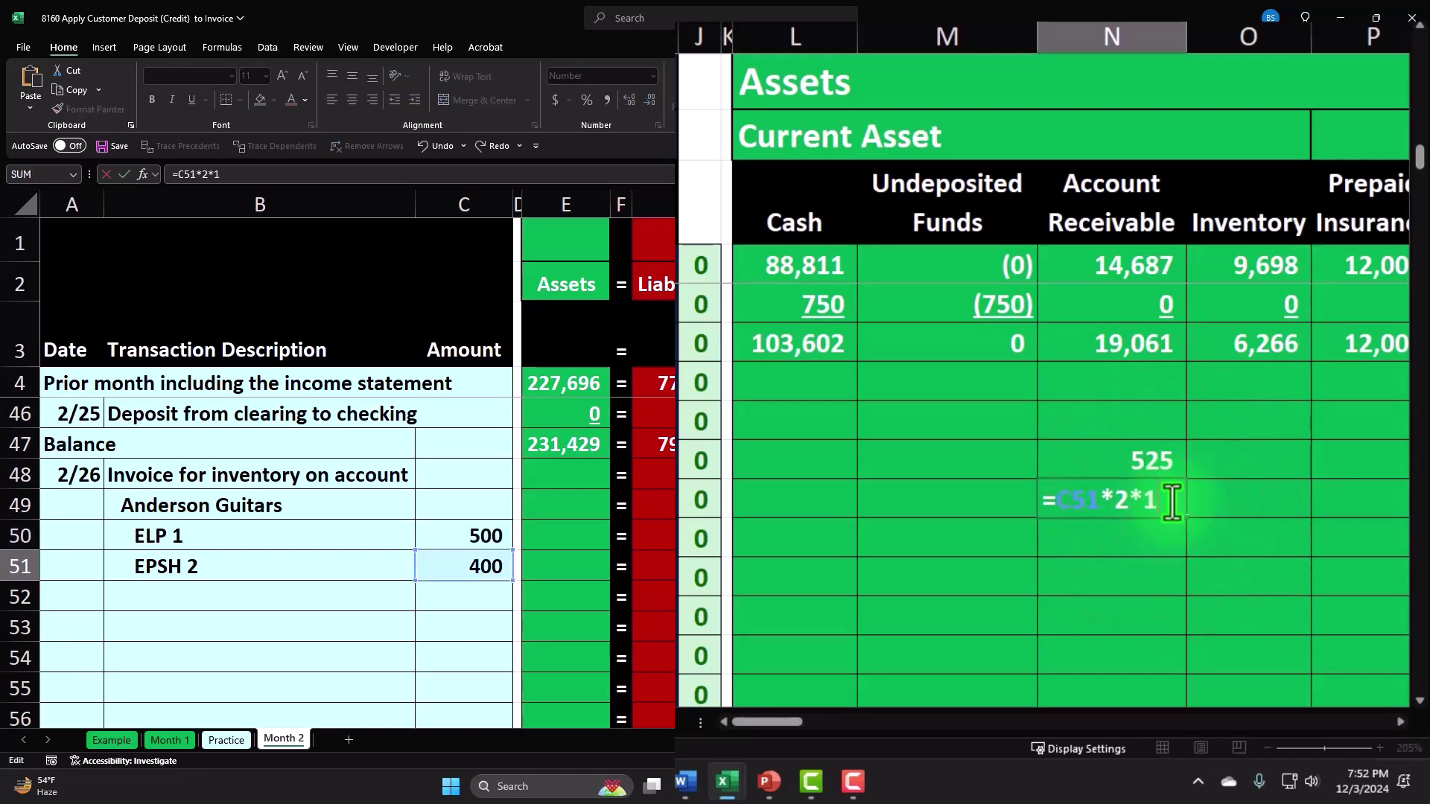
{"action": "key", "text": "Return"}
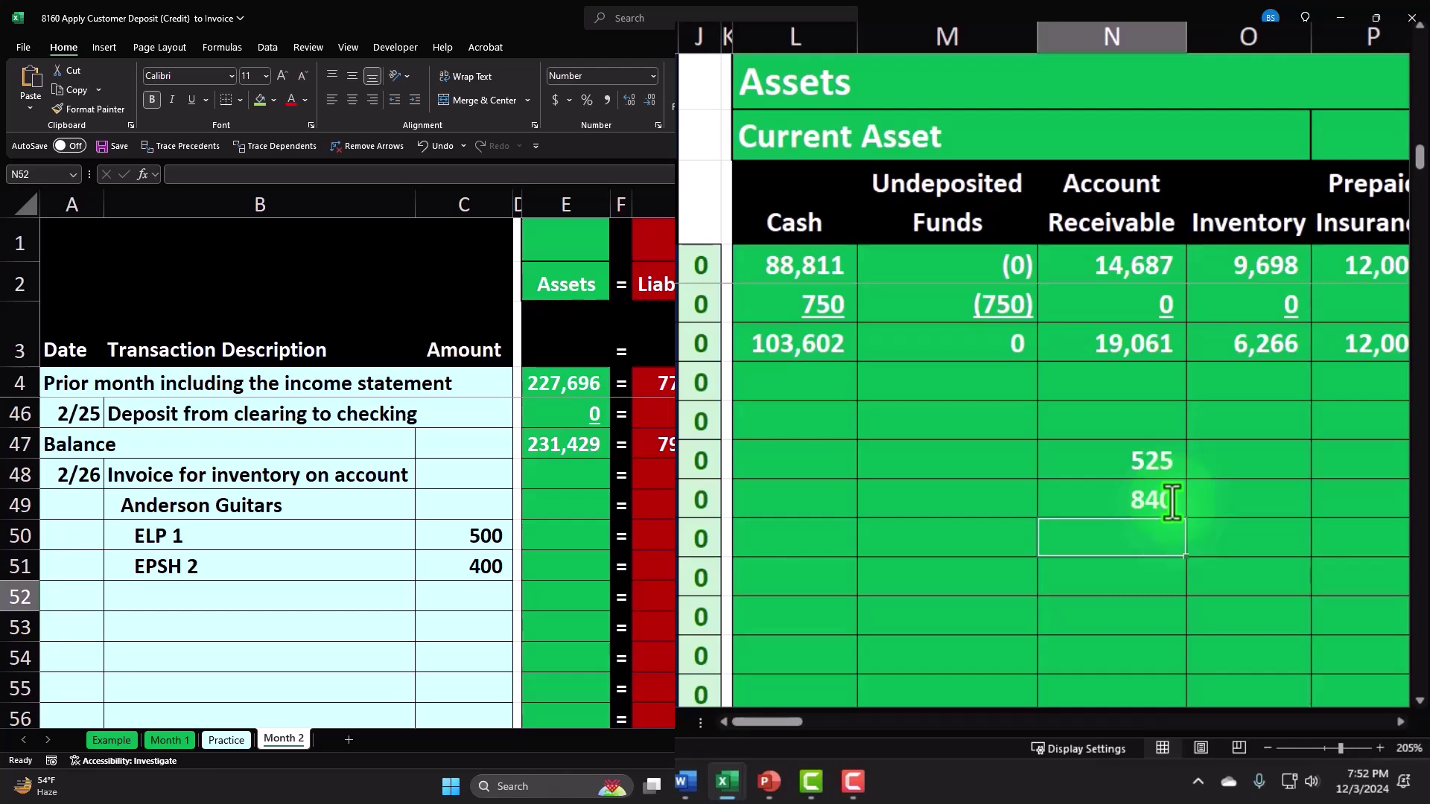
Step: Record the ELP 1 revenue in the income statement's Sales column with the formula =C50*1 in AD50
{"action": "key", "text": "Up"}
{"action": "key", "text": "Up"}
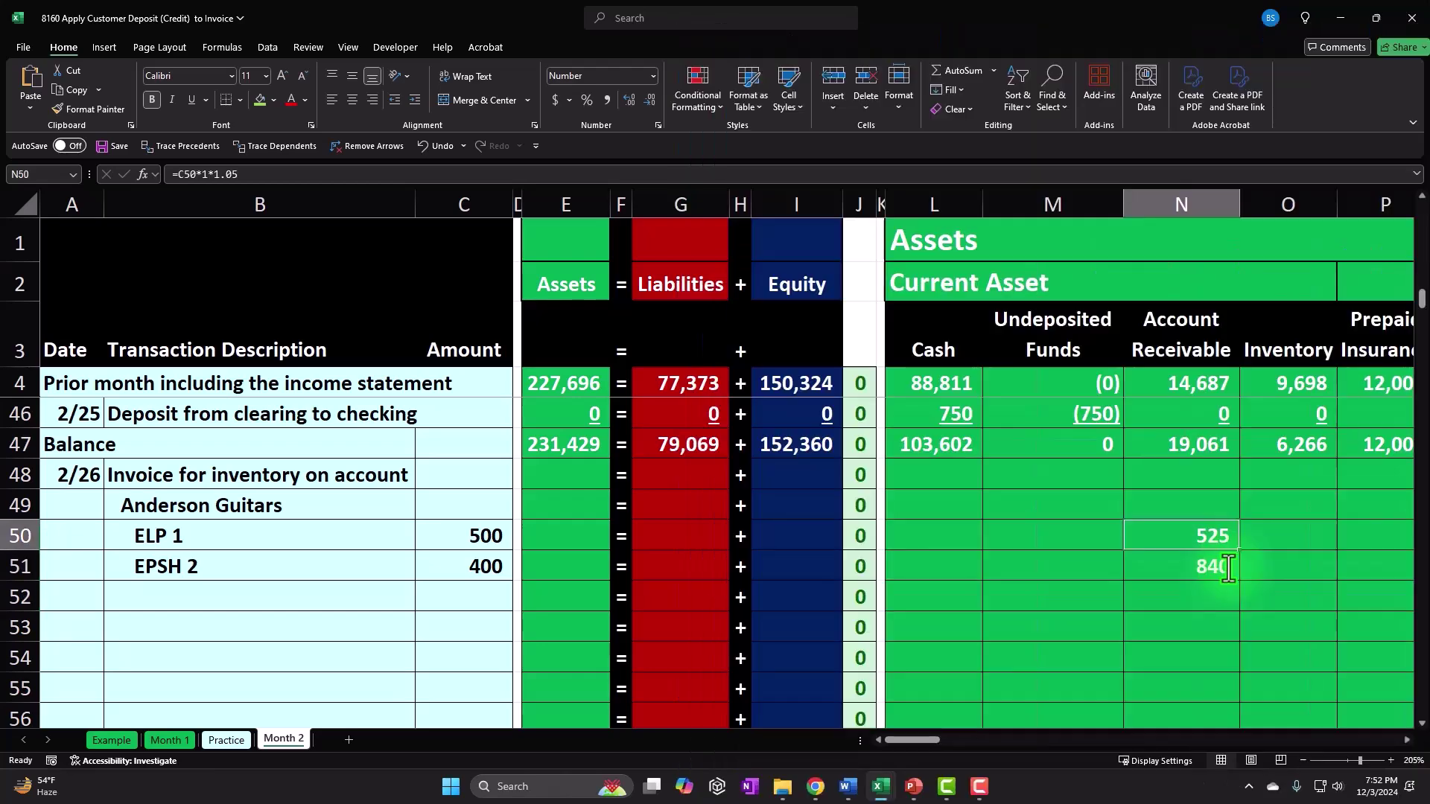
{"action": "key", "text": "Right"}
{"action": "key", "text": "Right"}
{"action": "key", "text": "Right"}
{"action": "key", "text": "Right"}
{"action": "key", "text": "Right"}
{"action": "key", "text": "Right"}
{"action": "key", "text": "Right"}
{"action": "key", "text": "Right"}
{"action": "key", "text": "Right"}
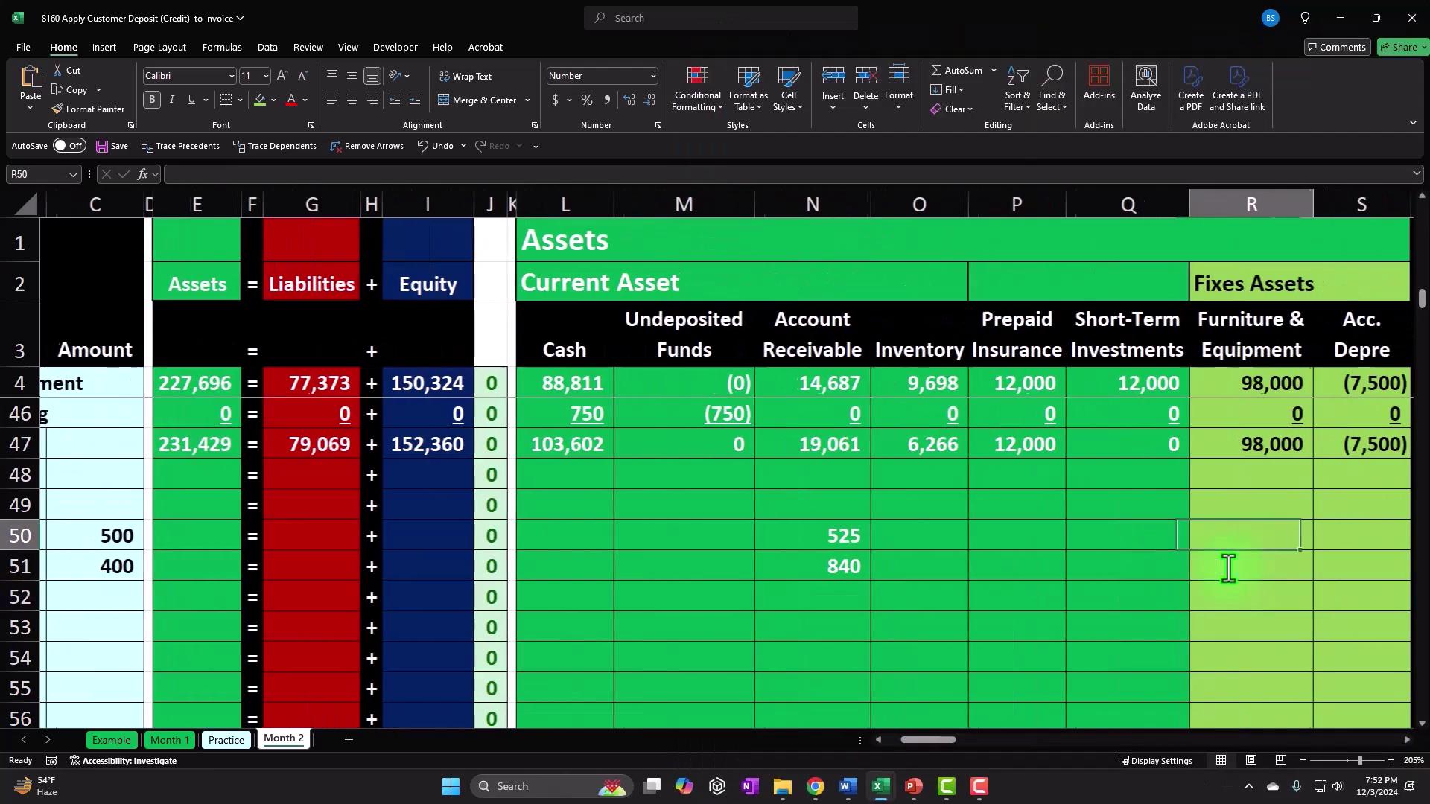
{"action": "key", "text": "Right"}
{"action": "key", "text": "Right"}
{"action": "key", "text": "Right"}
{"action": "key", "text": "Right"}
{"action": "key", "text": "Right"}
{"action": "key", "text": "Right"}
{"action": "key", "text": "Right"}
{"action": "key", "text": "Right"}
{"action": "key", "text": "Right"}
{"action": "key", "text": "Right"}
{"action": "key", "text": "Right"}
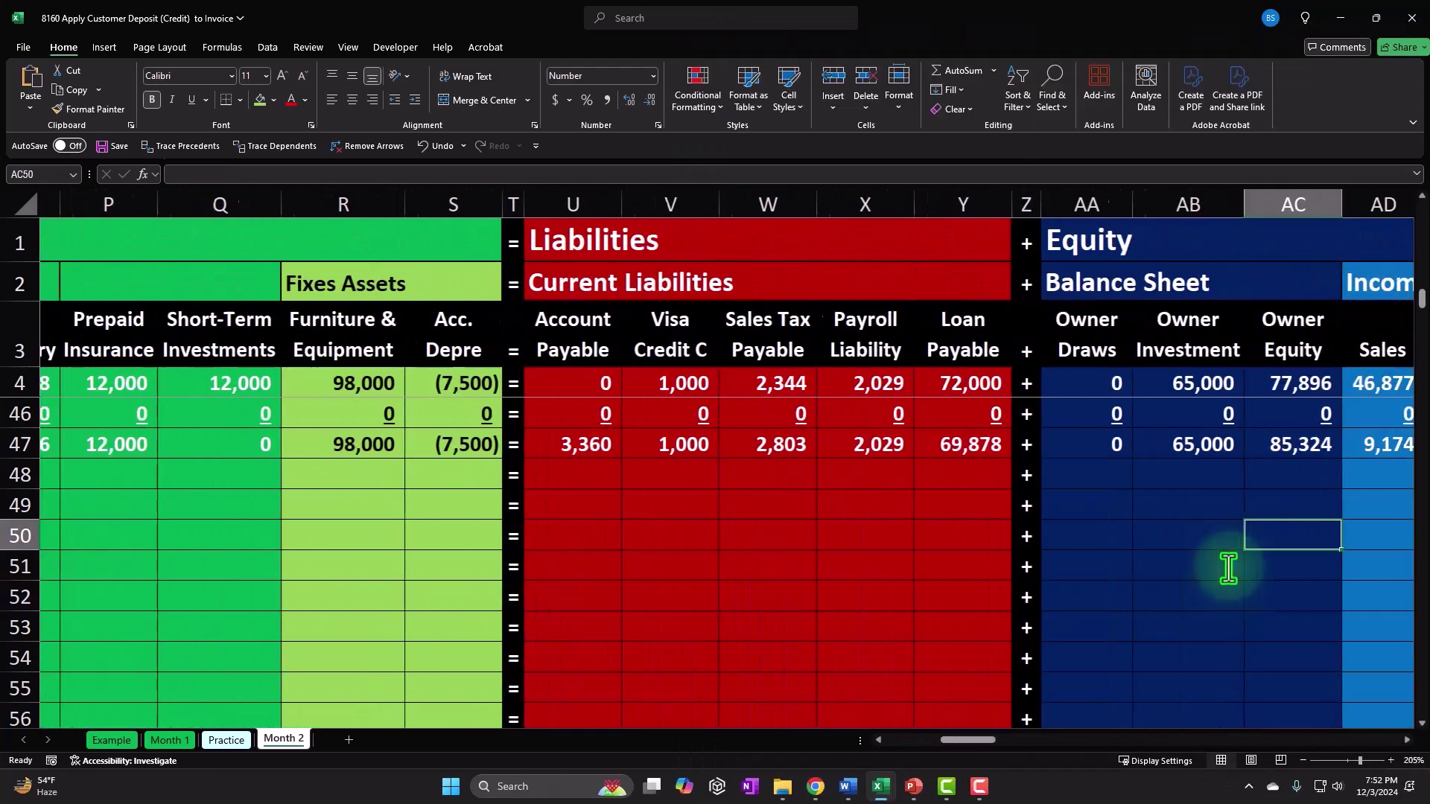
{"action": "key", "text": "Left"}
{"action": "key", "text": "Left"}
{"action": "key", "text": "Left"}
{"action": "key", "text": "Left"}
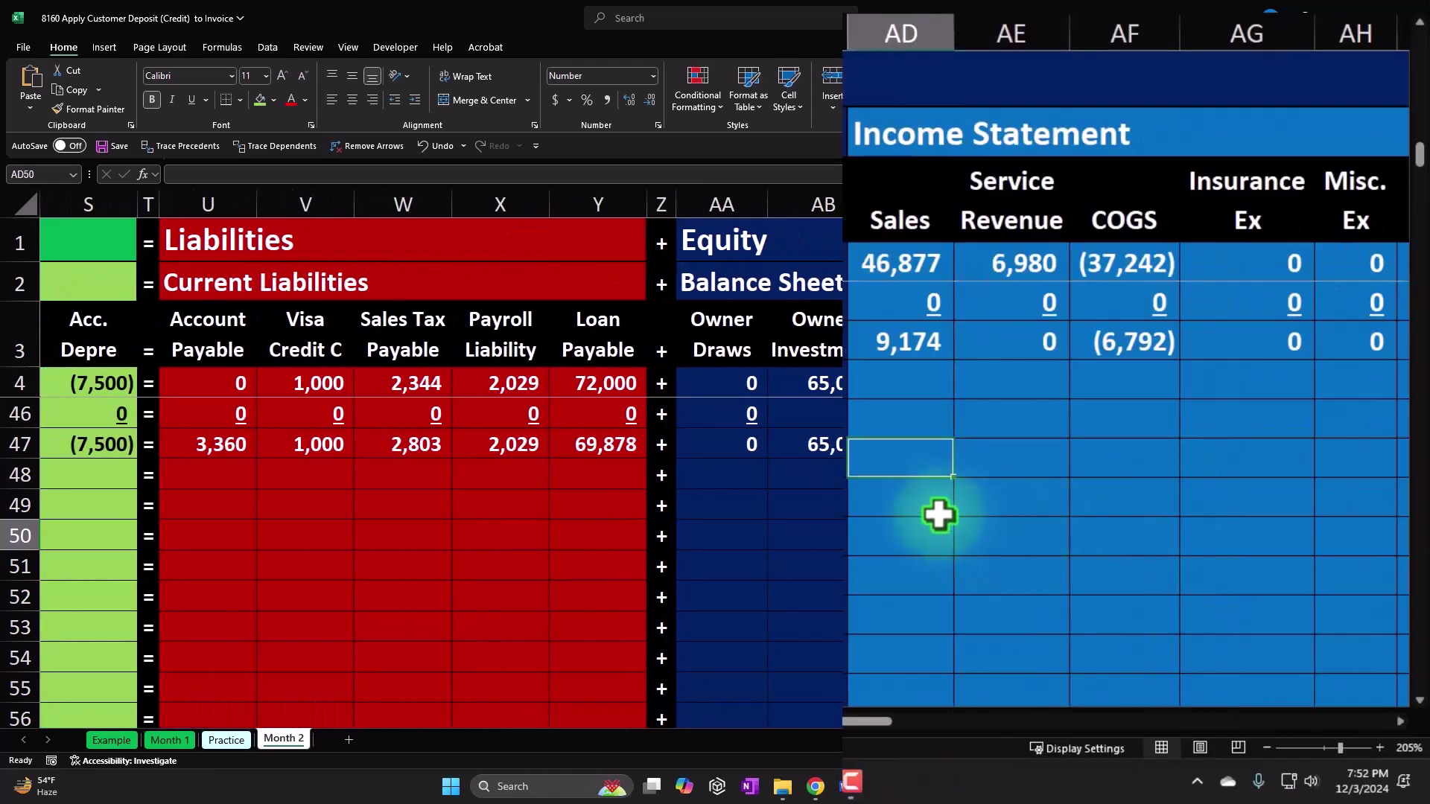
{"action": "type", "text": "="}
{"action": "key", "text": "Left"}
{"action": "key", "text": "Left"}
{"action": "key", "text": "Left"}
{"action": "key", "text": "Left"}
{"action": "key", "text": "Left"}
{"action": "key", "text": "Left"}
{"action": "key", "text": "Left"}
{"action": "key", "text": "Left"}
{"action": "key", "text": "Left"}
{"action": "key", "text": "Left"}
{"action": "key", "text": "Left"}
{"action": "key", "text": "Left"}
{"action": "key", "text": "Left"}
{"action": "key", "text": "Left"}
{"action": "key", "text": "Left"}
{"action": "key", "text": "Left"}
{"action": "key", "text": "Left"}
{"action": "key", "text": "Left"}
{"action": "key", "text": "Left"}
{"action": "key", "text": "Left"}
{"action": "key", "text": "Left"}
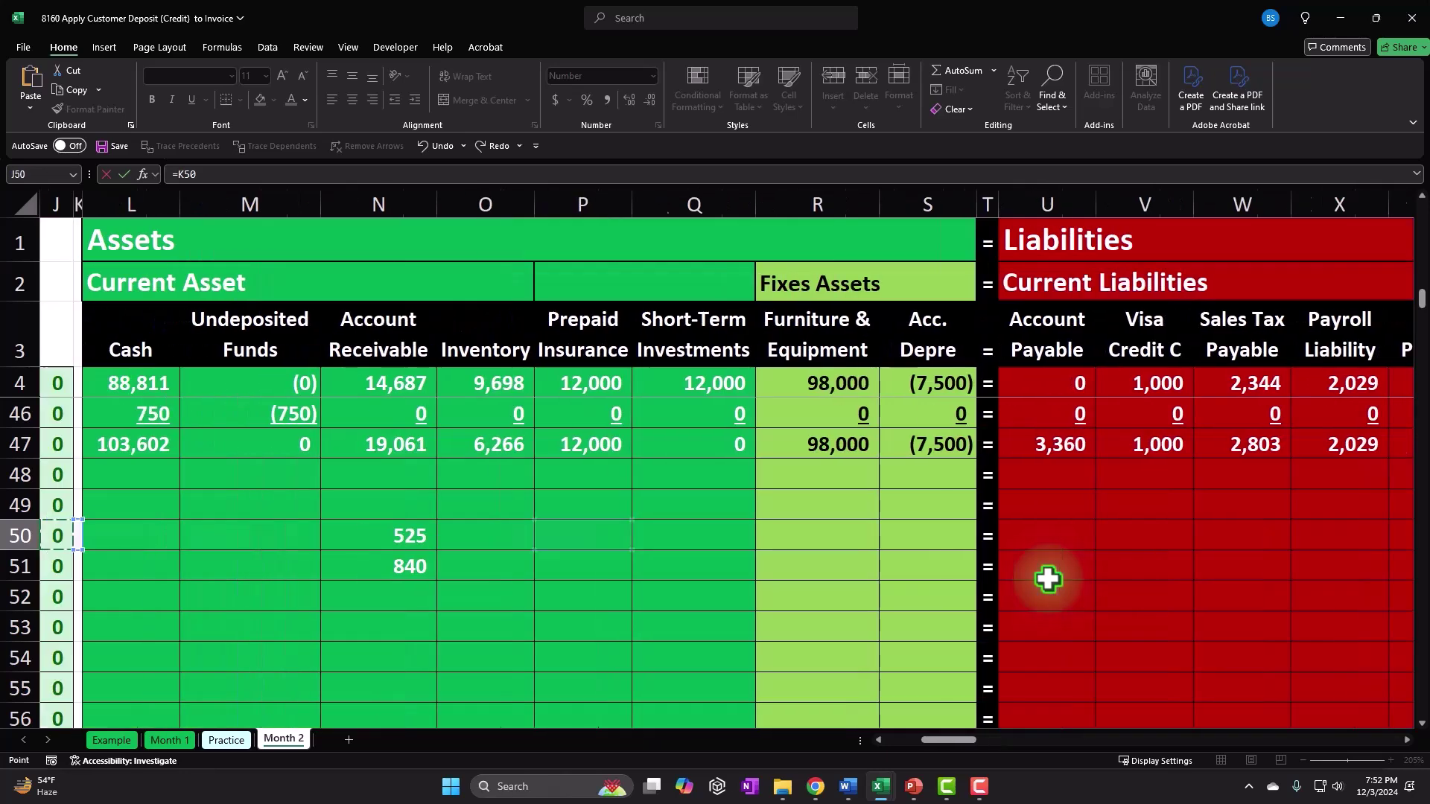
{"action": "key", "text": "Left"}
{"action": "type", "text": "*"}
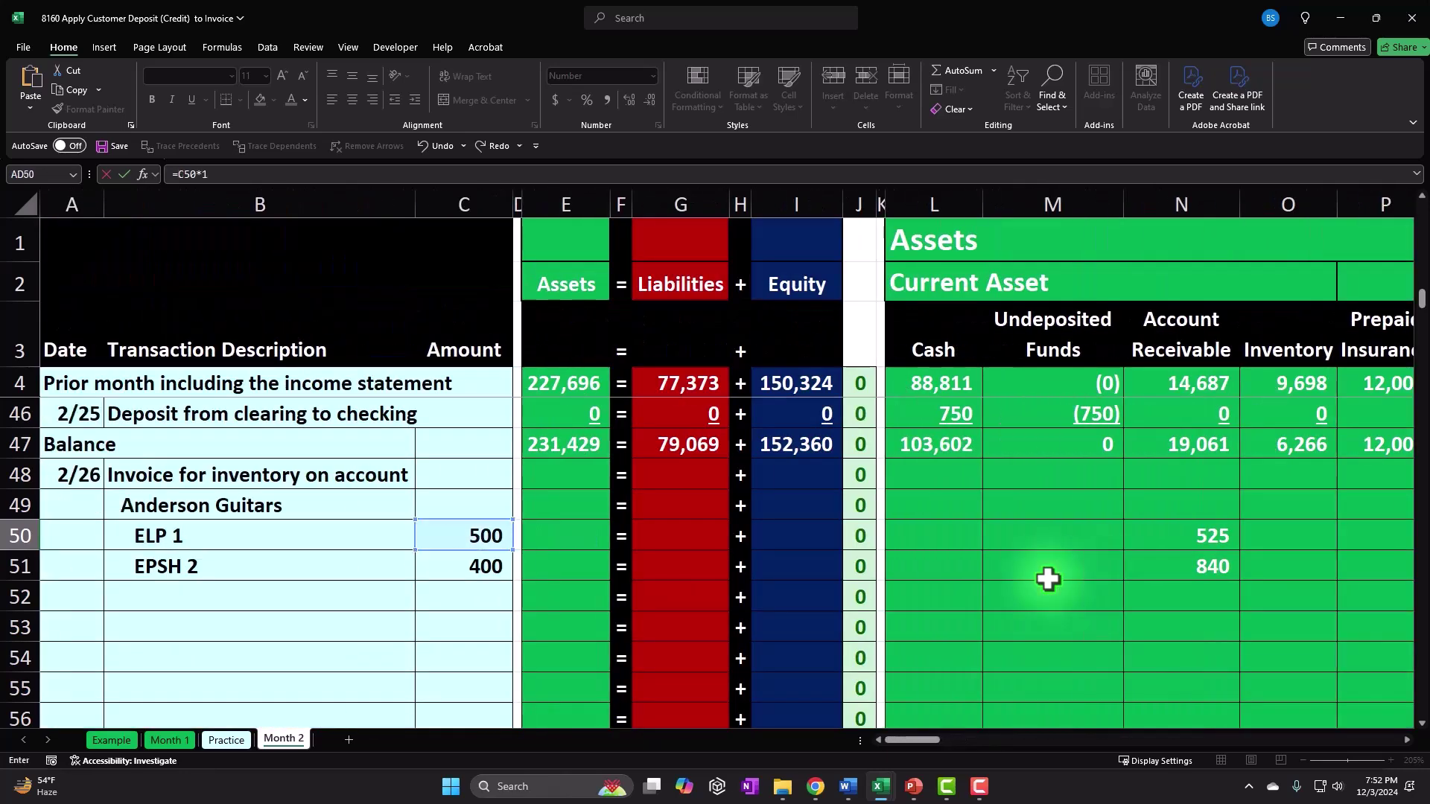
{"action": "type", "text": "1"}
{"action": "key", "text": "Return"}
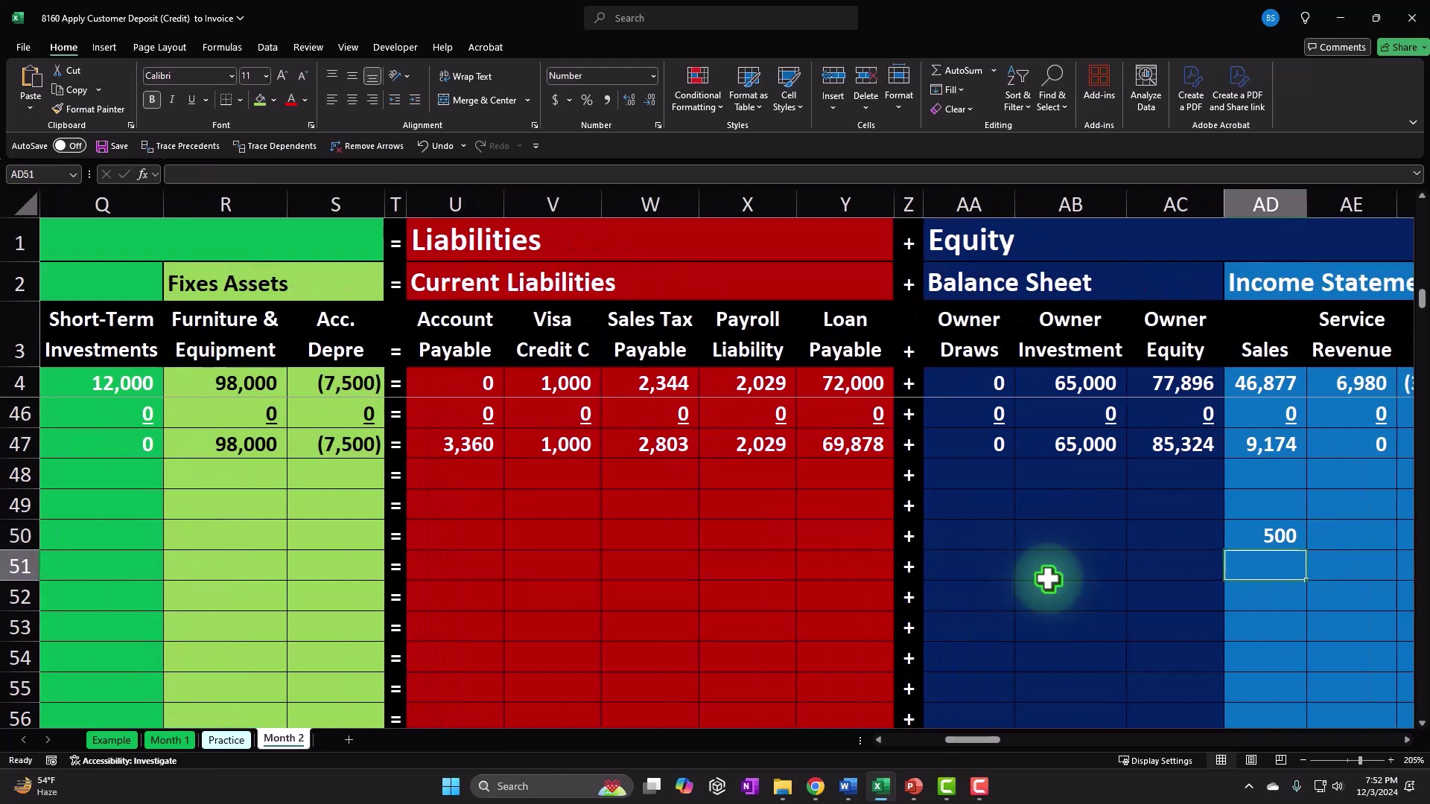
Step: Record the EPSH 2 revenue in the Sales column with the formula =C51*2 in AD51
{"action": "type", "text": "="}
{"action": "key", "text": "Left"}
{"action": "key", "text": "Left"}
{"action": "key", "text": "Left"}
{"action": "key", "text": "Left"}
{"action": "key", "text": "Left"}
{"action": "key", "text": "Left"}
{"action": "key", "text": "Left"}
{"action": "key", "text": "Left"}
{"action": "key", "text": "Left"}
{"action": "key", "text": "Left"}
{"action": "key", "text": "Left"}
{"action": "key", "text": "Left"}
{"action": "key", "text": "Left"}
{"action": "key", "text": "Left"}
{"action": "key", "text": "Left"}
{"action": "key", "text": "Left"}
{"action": "key", "text": "Left"}
{"action": "key", "text": "Left"}
{"action": "key", "text": "Left"}
{"action": "key", "text": "Left"}
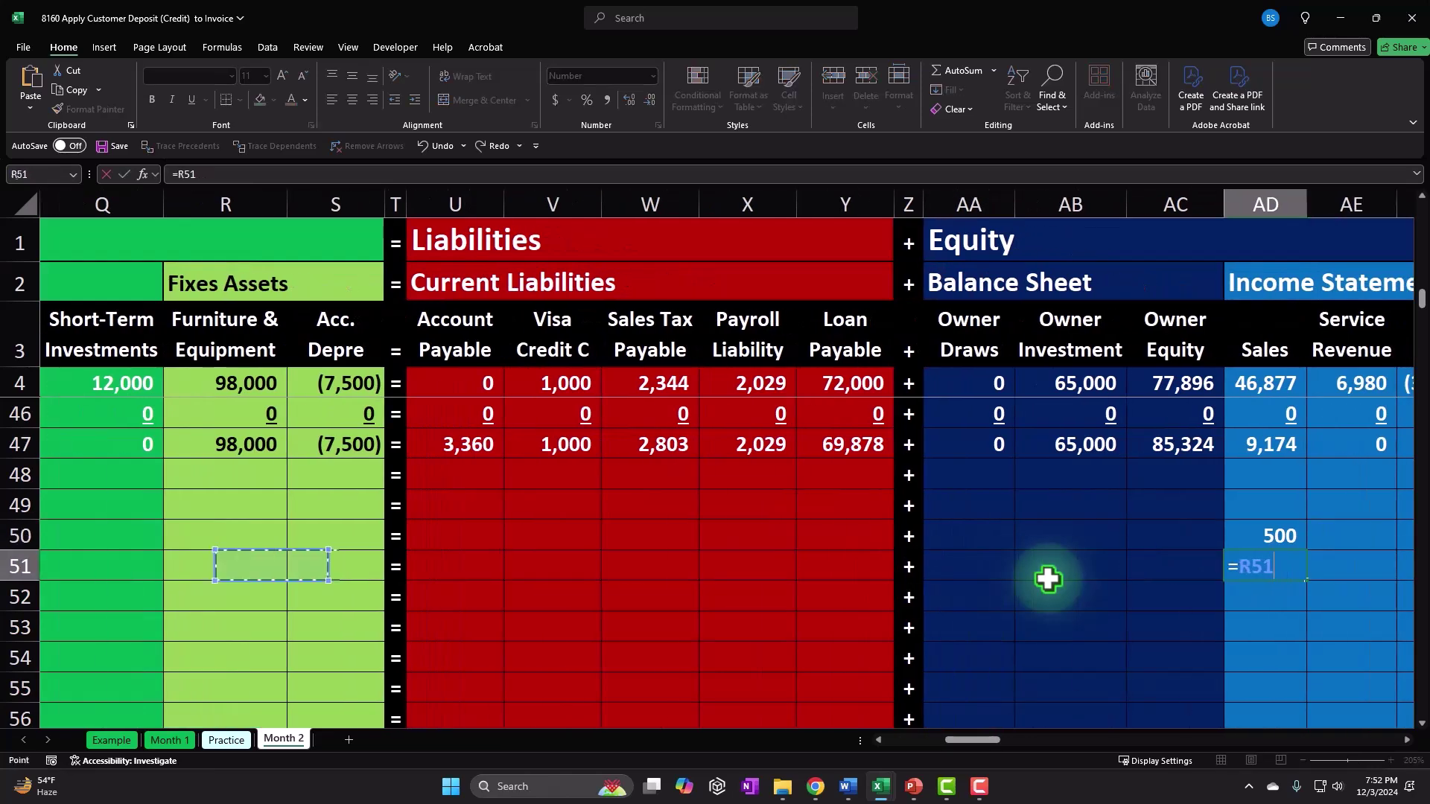
{"action": "key", "text": "Left"}
{"action": "type", "text": "*"}
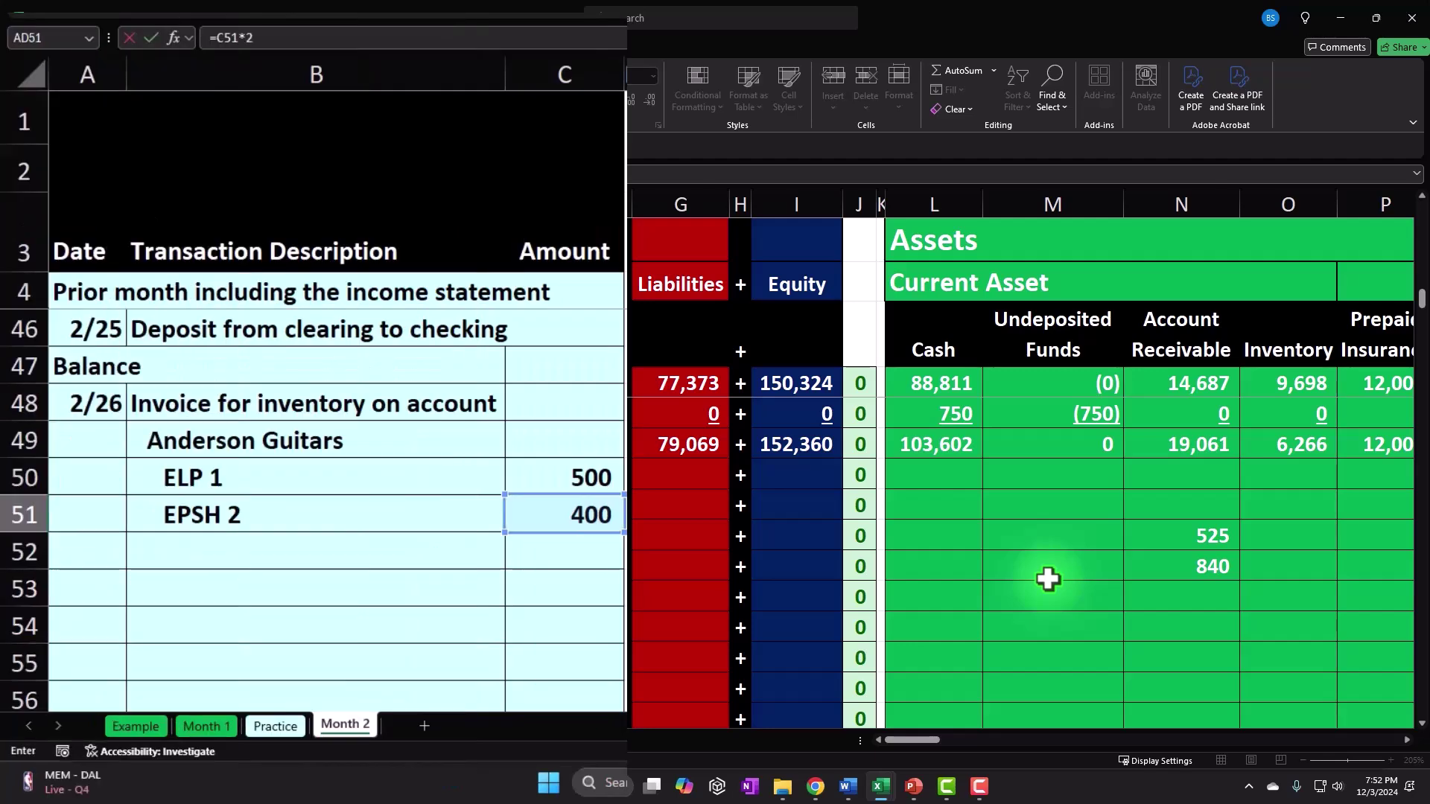
{"action": "key", "text": "Tab"}
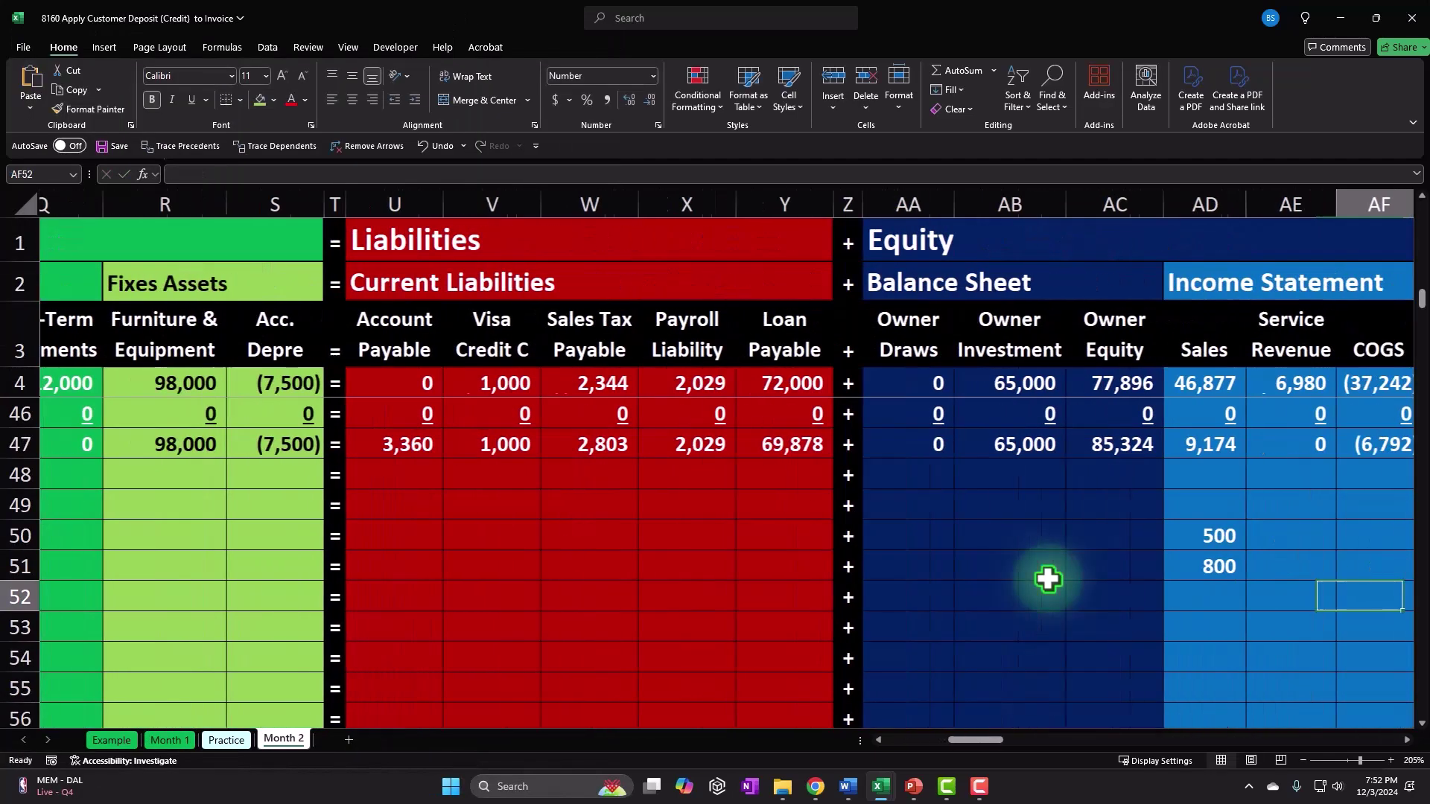
{"action": "key", "text": "Left"}
{"action": "double_click", "coordinate": [1169, 572]}
{"action": "key", "text": "Escape"}
Step: Record the ELP 1 sales tax in the Sales Tax Payable column with the formula =C50*1*0.05 in W50
{"action": "key", "text": "Up"}
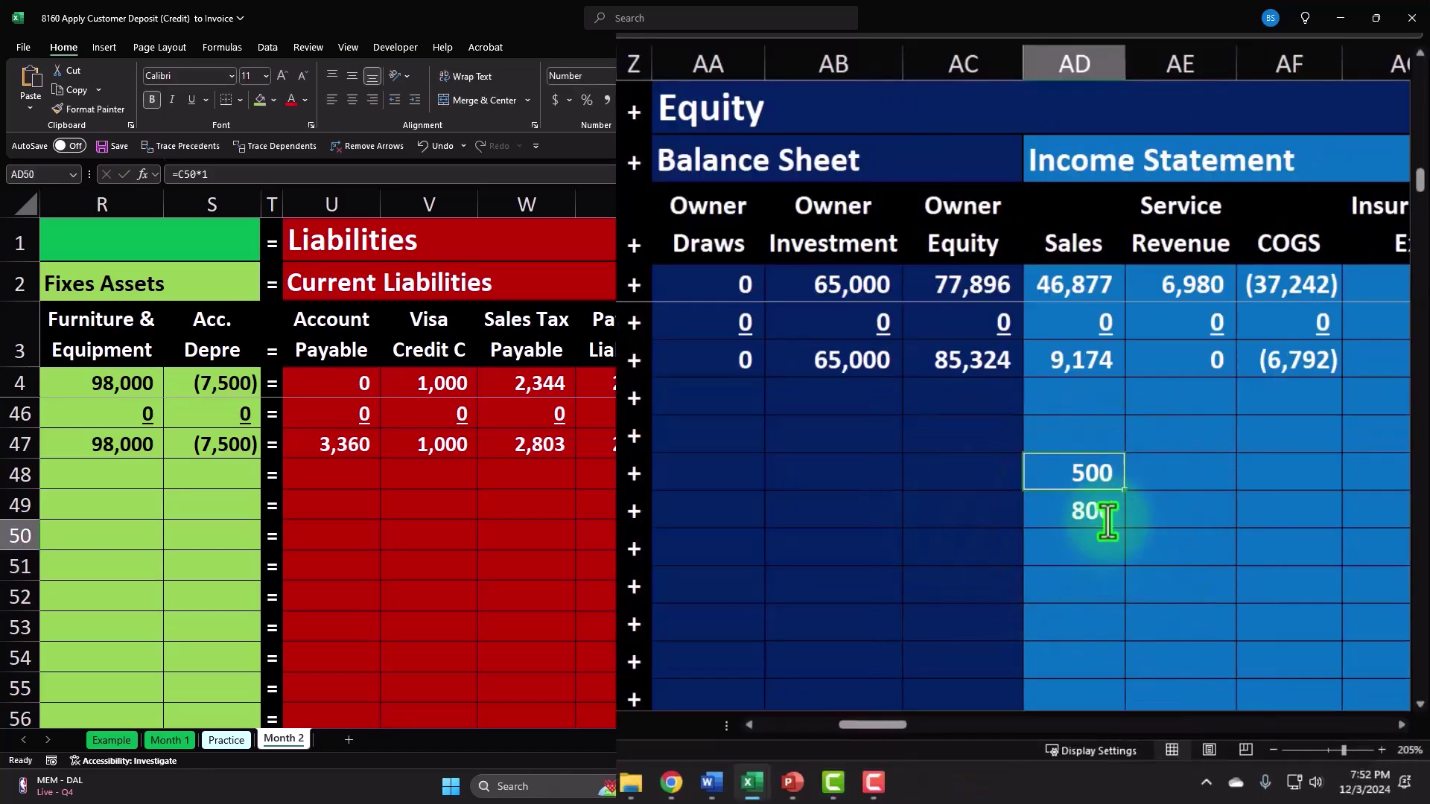
{"action": "key", "text": "Left"}
{"action": "key", "text": "Left"}
{"action": "key", "text": "Left"}
{"action": "key", "text": "Left"}
{"action": "key", "text": "Left"}
{"action": "key", "text": "Left"}
{"action": "key", "text": "Left"}
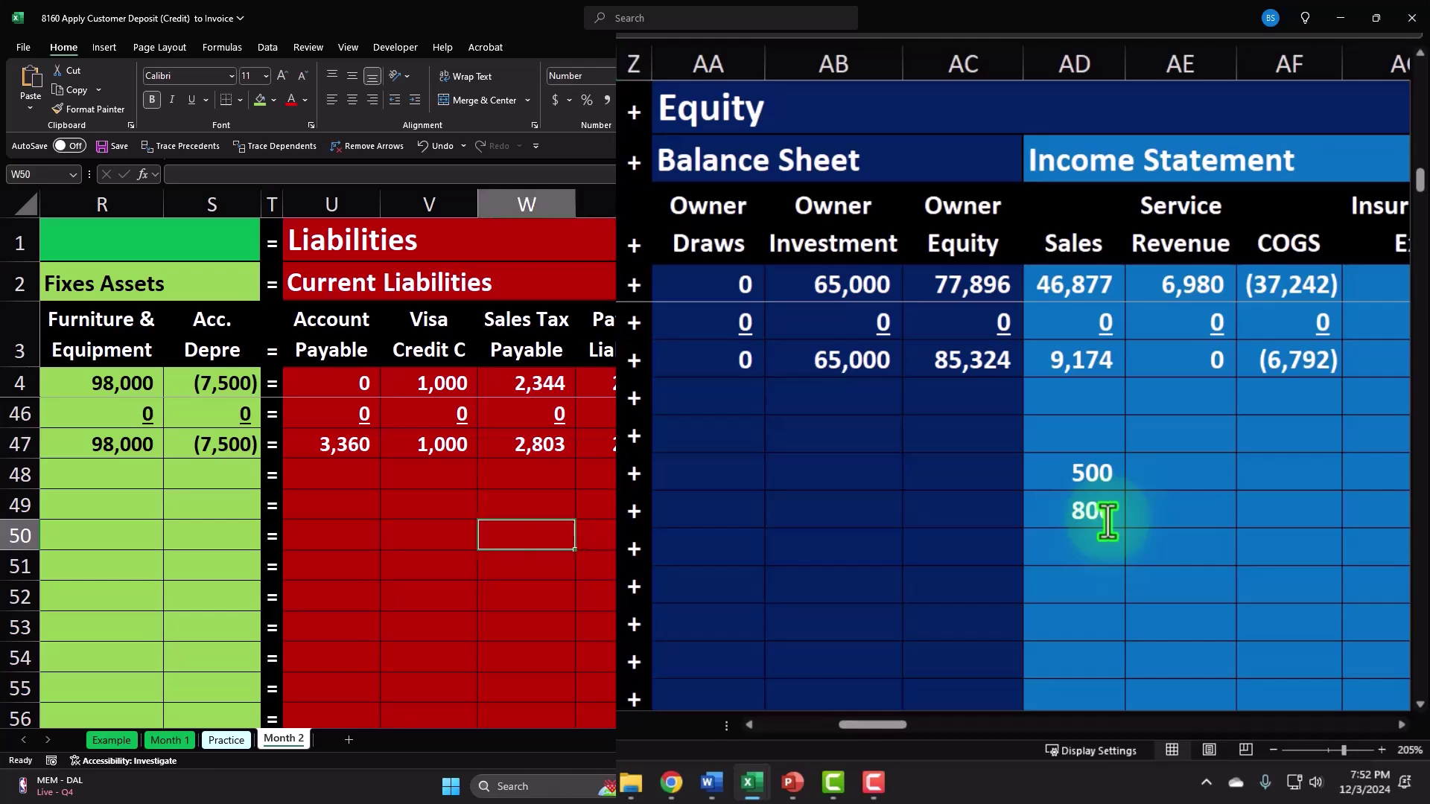
{"action": "type", "text": "="}
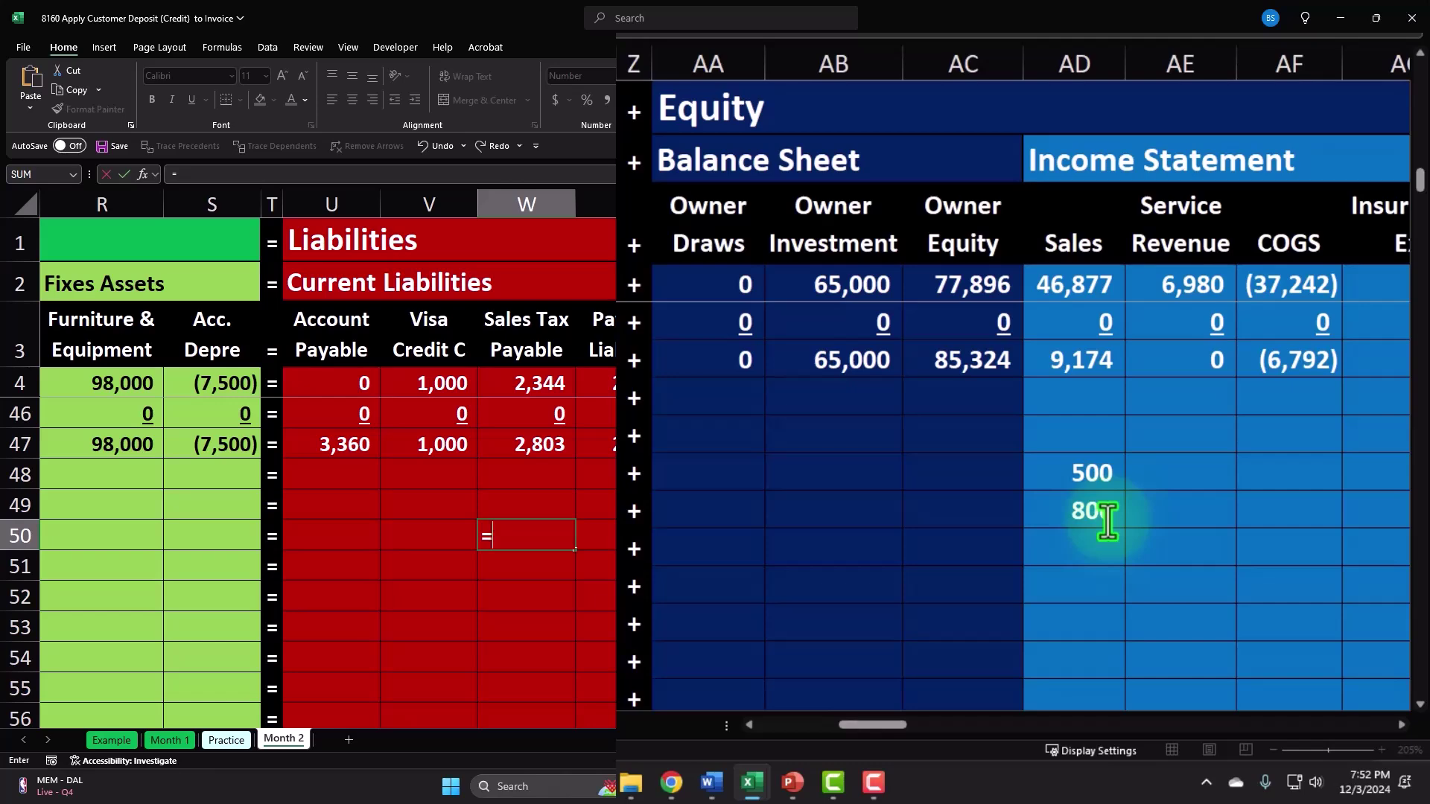
{"action": "key", "text": "Left"}
{"action": "key", "text": "Left"}
{"action": "key", "text": "Left"}
{"action": "key", "text": "Left"}
{"action": "key", "text": "Left"}
{"action": "key", "text": "Left"}
{"action": "key", "text": "Left"}
{"action": "key", "text": "Left"}
{"action": "key", "text": "Left"}
{"action": "key", "text": "Left"}
{"action": "key", "text": "Left"}
{"action": "key", "text": "Left"}
{"action": "key", "text": "Left"}
{"action": "key", "text": "Left"}
{"action": "key", "text": "Left"}
{"action": "key", "text": "Left"}
{"action": "key", "text": "Left"}
{"action": "key", "text": "Left"}
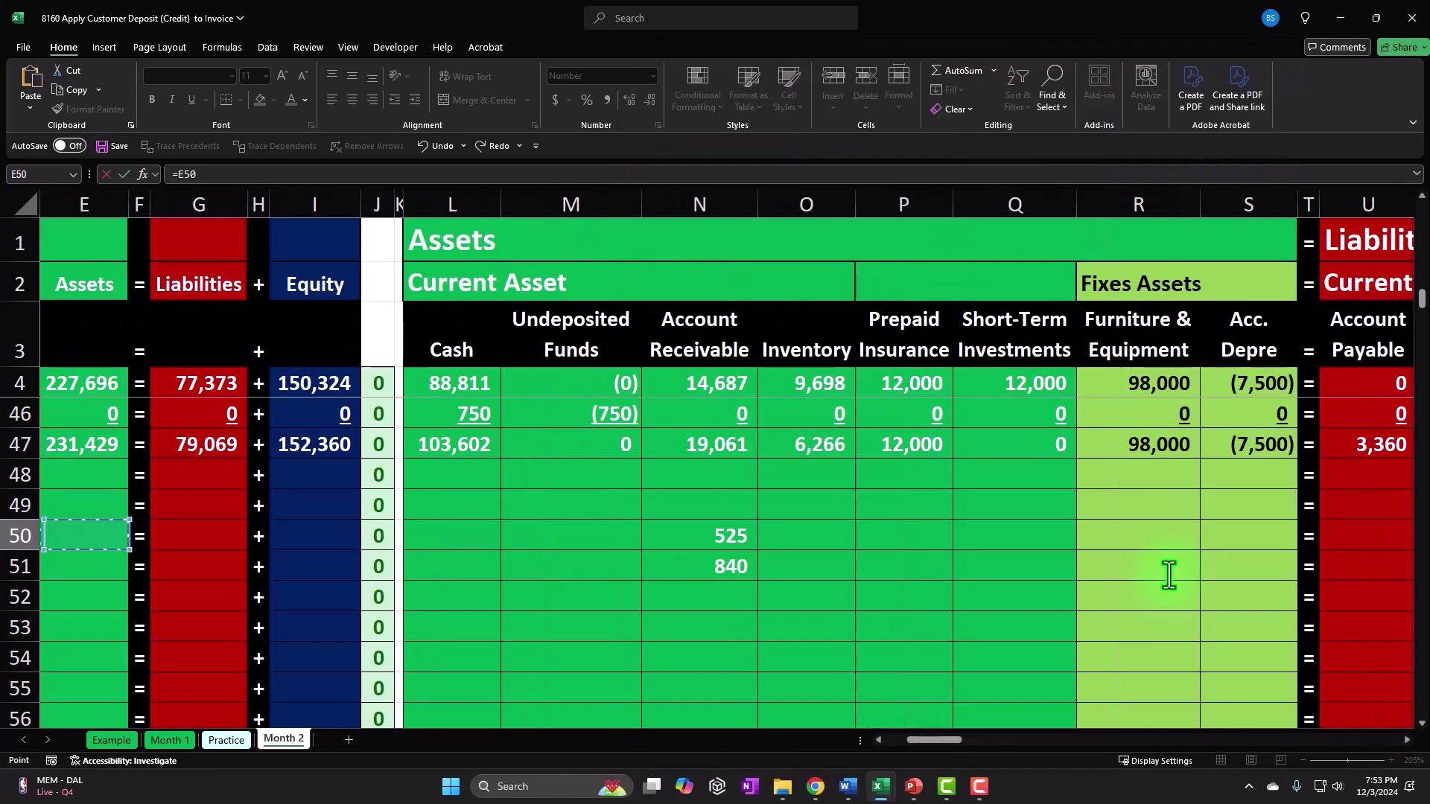
{"action": "key", "text": "Left"}
{"action": "key", "text": "Left"}
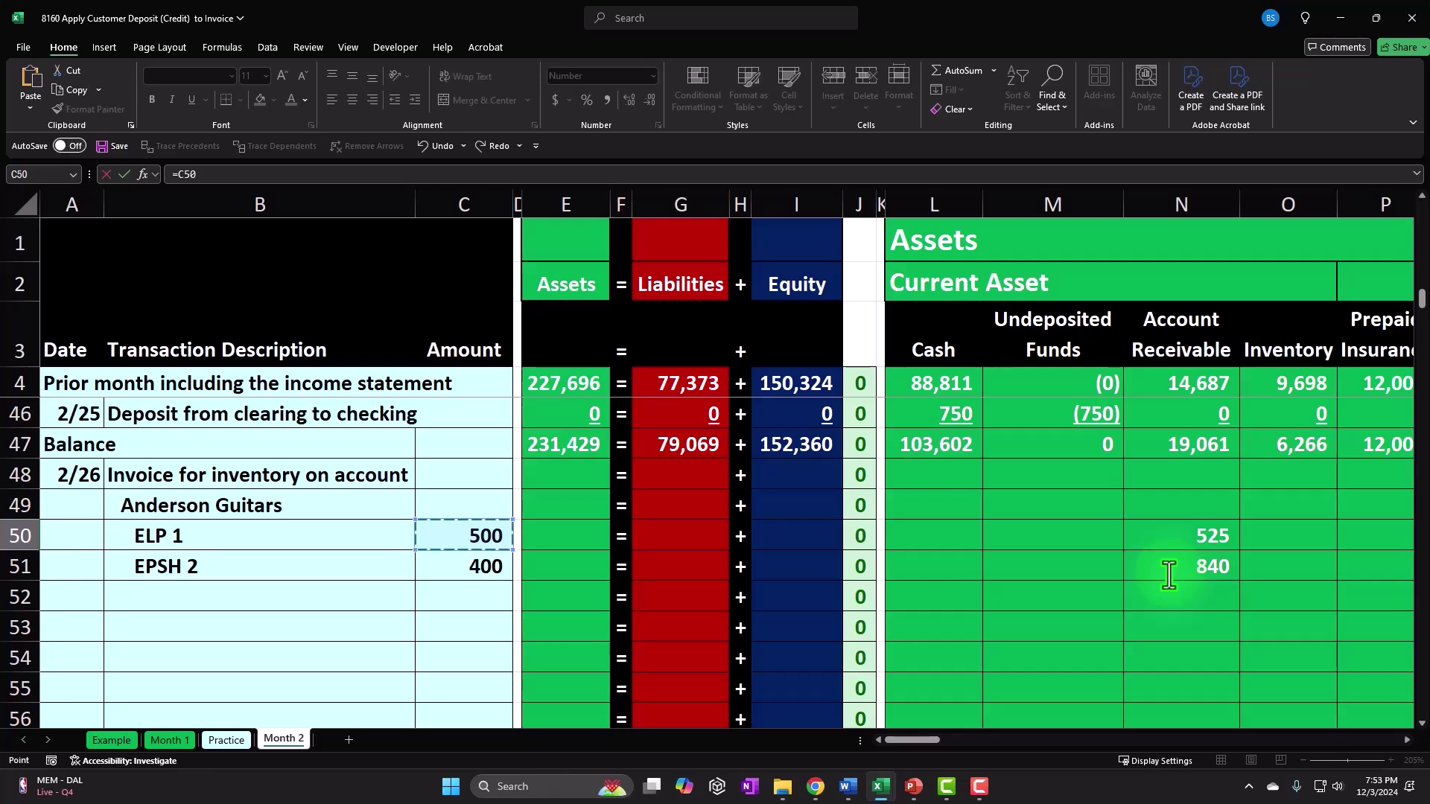
{"action": "type", "text": "*1*.05"}
{"action": "key", "text": "Return"}
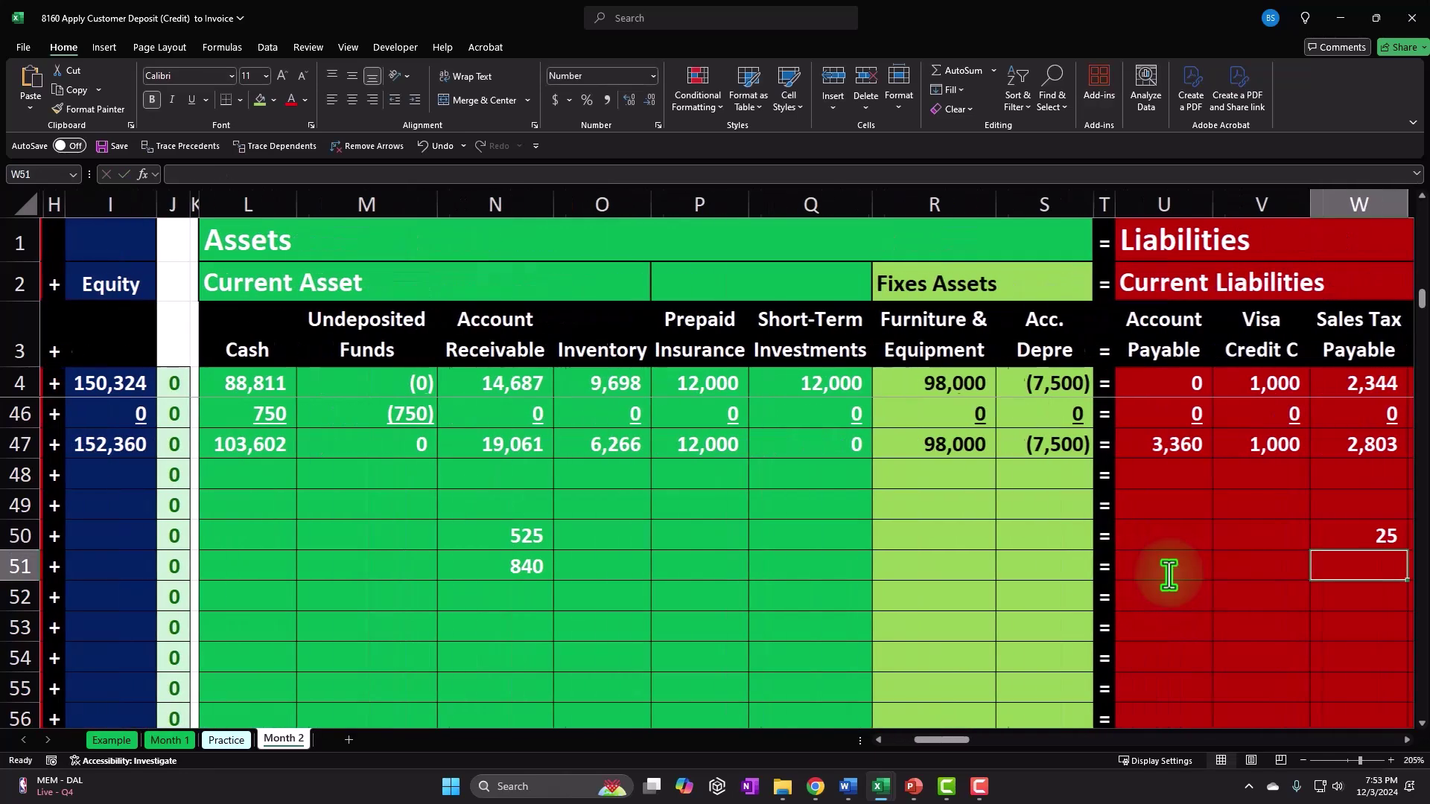
{"action": "key", "text": "Right"}
{"action": "key", "text": "Right"}
{"action": "key", "text": "Right"}
{"action": "double_click", "coordinate": [1102, 469]}
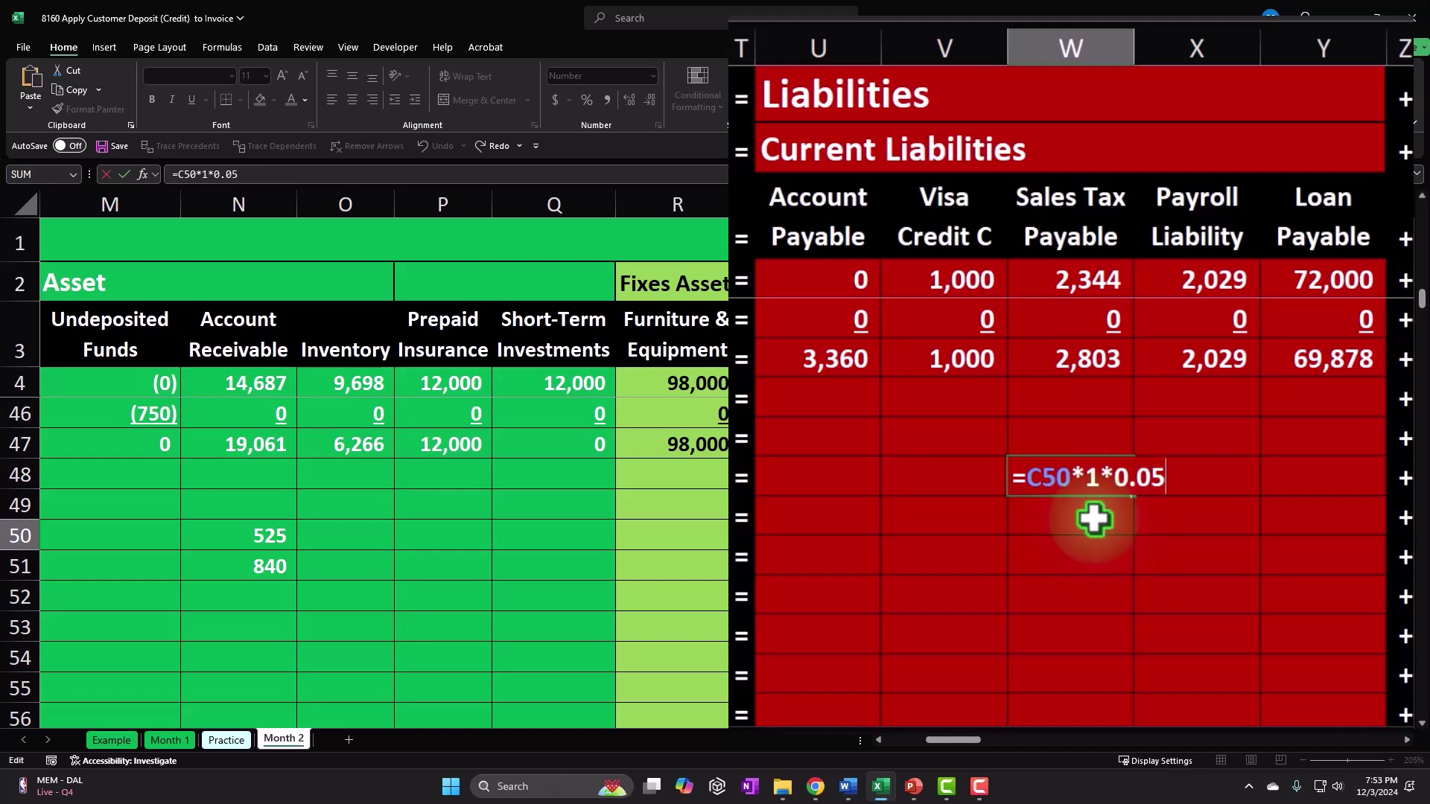
{"action": "key", "text": "Return"}
Step: Record the EPSH 2 sales tax with the formula =C51*2*0.05 in W51 and check the formula
{"action": "key", "text": "Up"}
{"action": "key", "text": "Down"}
{"action": "type", "text": "="}
{"action": "key", "text": "Left"}
{"action": "key", "text": "Left"}
{"action": "key", "text": "Left"}
{"action": "key", "text": "Left"}
{"action": "key", "text": "Left"}
{"action": "key", "text": "Left"}
{"action": "key", "text": "Left"}
{"action": "key", "text": "Left"}
{"action": "key", "text": "Left"}
{"action": "key", "text": "Left"}
{"action": "key", "text": "Left"}
{"action": "key", "text": "Left"}
{"action": "key", "text": "Left"}
{"action": "key", "text": "Left"}
{"action": "key", "text": "Left"}
{"action": "key", "text": "Left"}
{"action": "key", "text": "Left"}
{"action": "key", "text": "Left"}
{"action": "key", "text": "Left"}
{"action": "key", "text": "Left"}
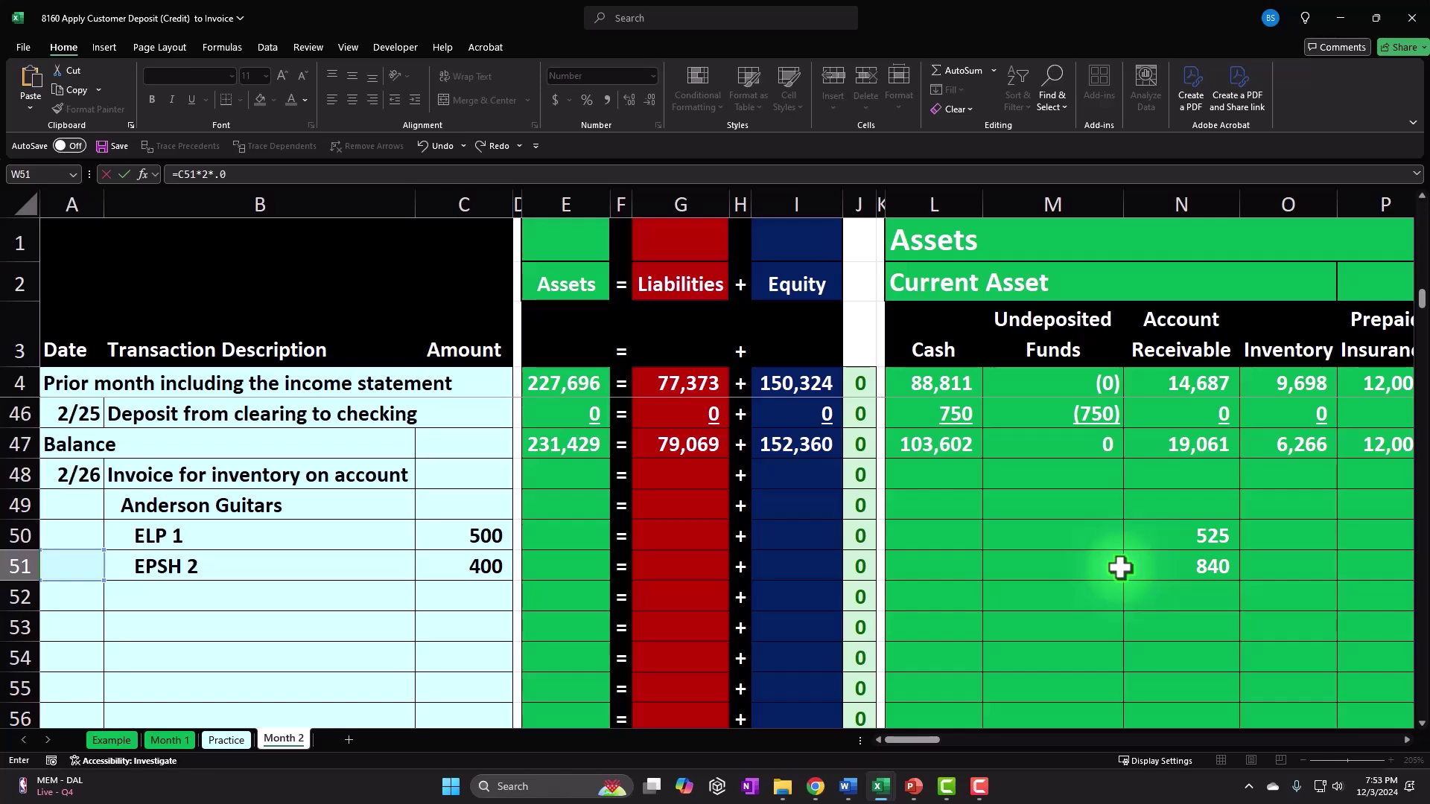
{"action": "type", "text": "*2*.05"}
{"action": "key", "text": "Return"}
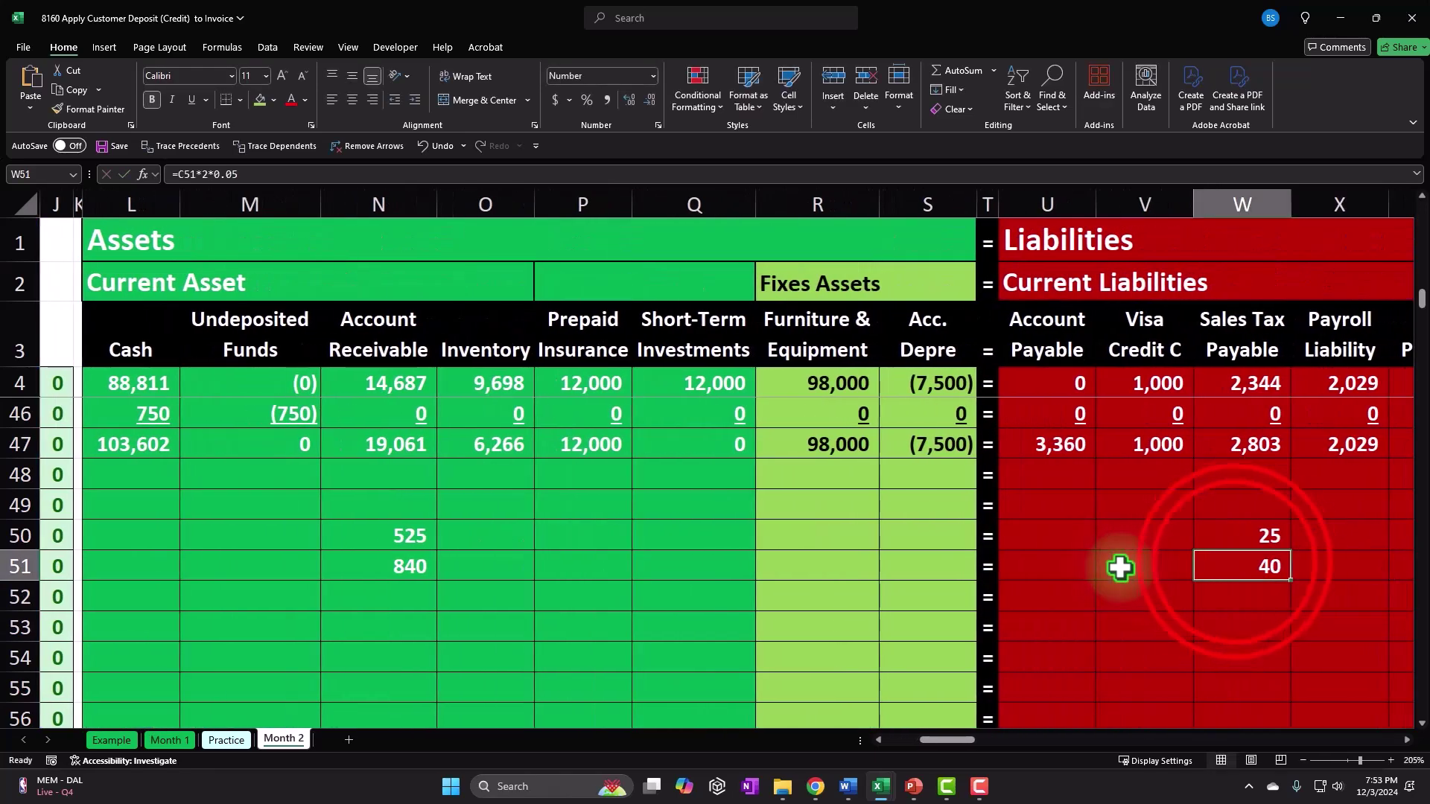
{"action": "double_click", "coordinate": [1197, 568]}
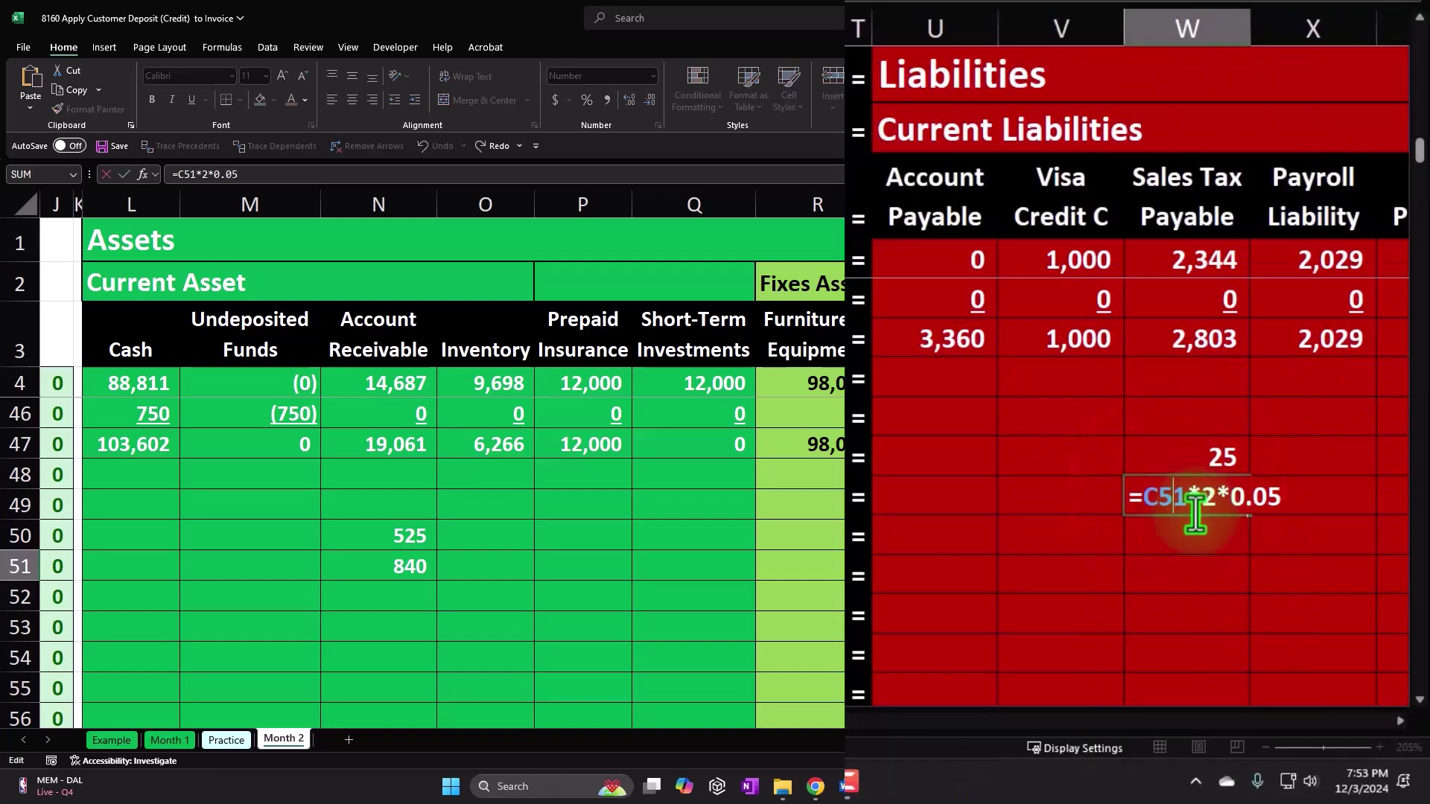
{"action": "key", "text": "Return"}
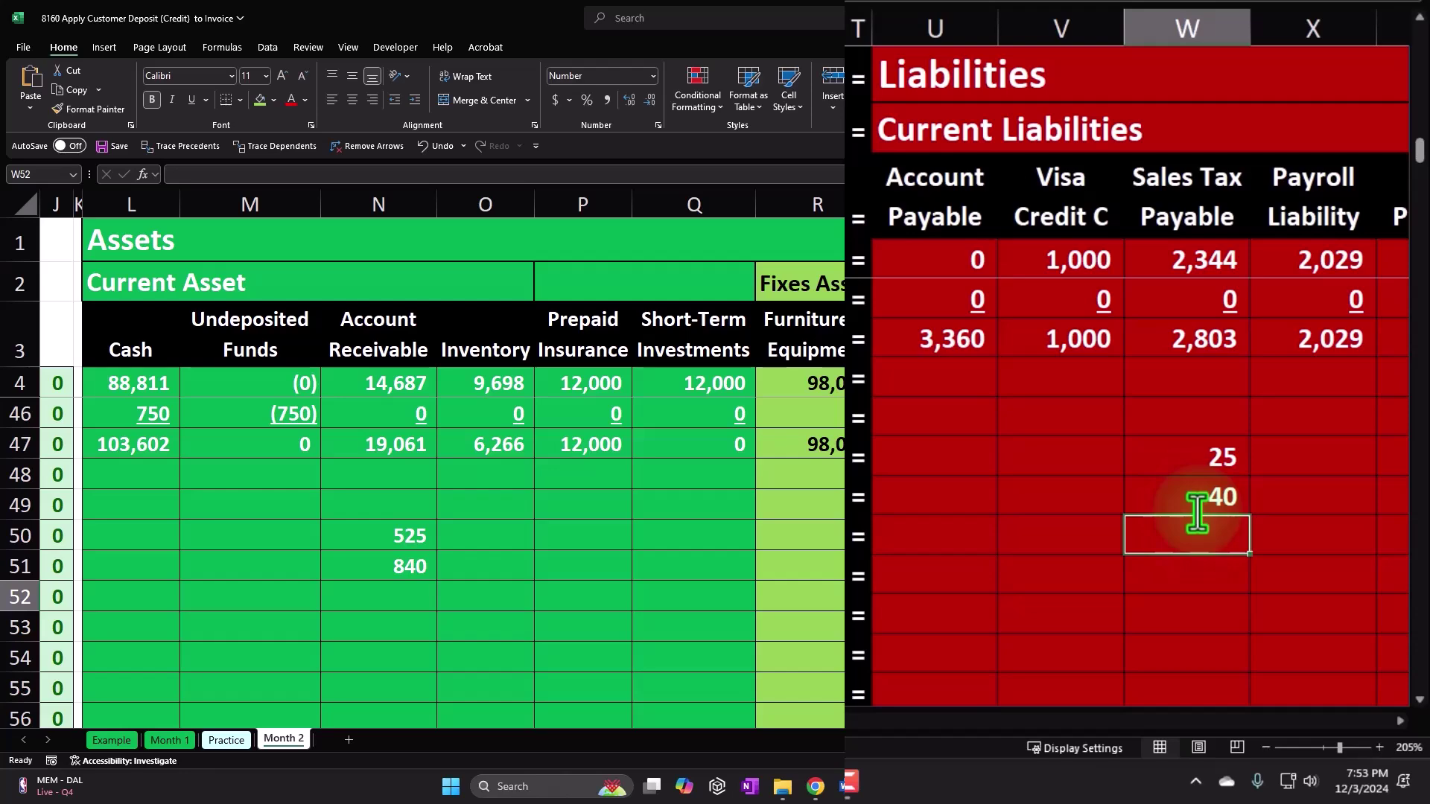
Step: Copy the Assets, Liabilities and Equity total formulas from E47:I47 down through row 51 and check the balance in J51
{"action": "key", "text": "Left"}
{"action": "key", "text": "Left"}
{"action": "key", "text": "Left"}
{"action": "key", "text": "Left"}
{"action": "key", "text": "Left"}
{"action": "key", "text": "Left"}
{"action": "key", "text": "Left"}
{"action": "key", "text": "Left"}
{"action": "key", "text": "Left"}
{"action": "key", "text": "Left"}
{"action": "key", "text": "Left"}
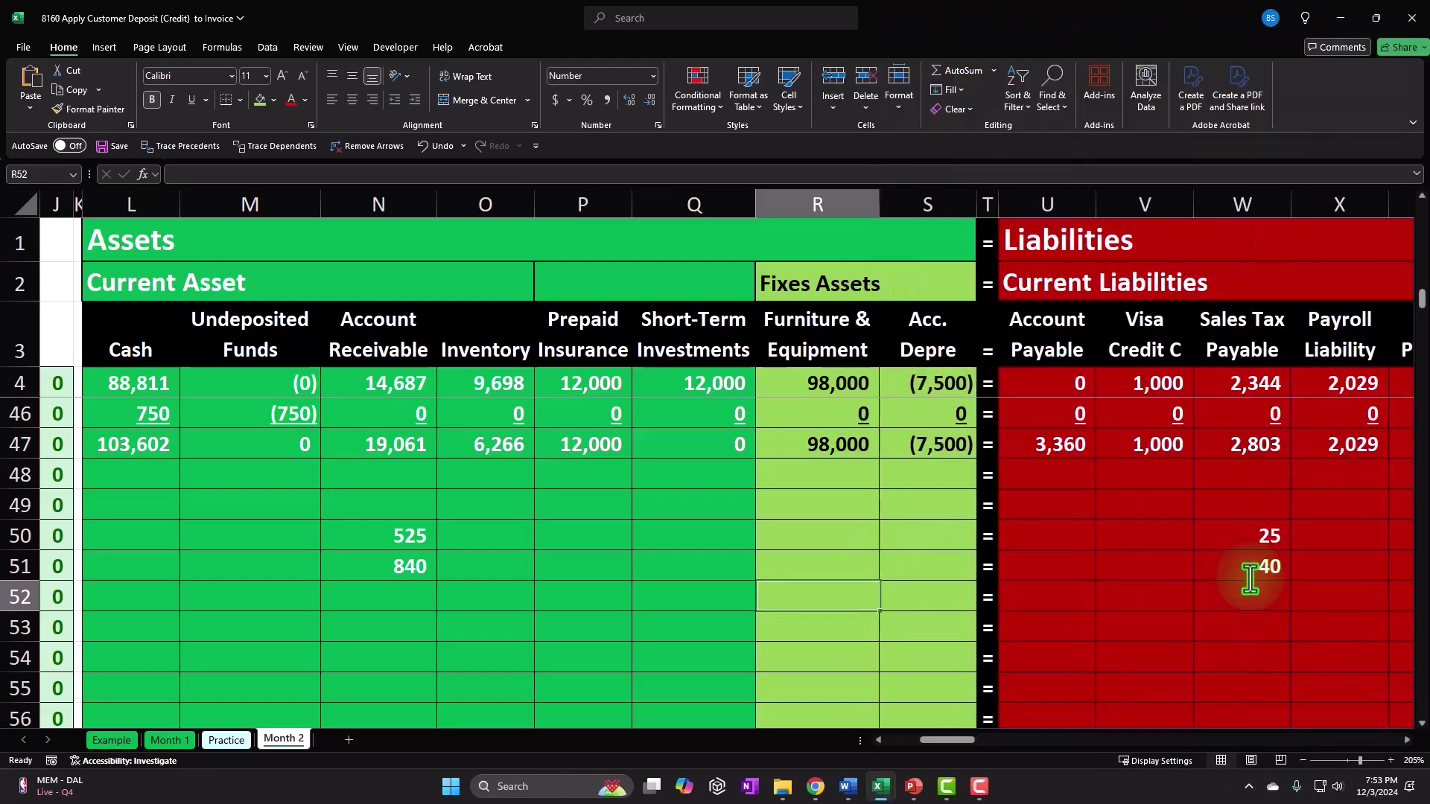
{"action": "key", "text": "Left"}
{"action": "key", "text": "Left"}
{"action": "key", "text": "Left"}
{"action": "key", "text": "Left"}
{"action": "key", "text": "Left"}
{"action": "key", "text": "Left"}
{"action": "key", "text": "Left"}
{"action": "key", "text": "Left"}
{"action": "key", "text": "Left"}
{"action": "key", "text": "Left"}
{"action": "key", "text": "Left"}
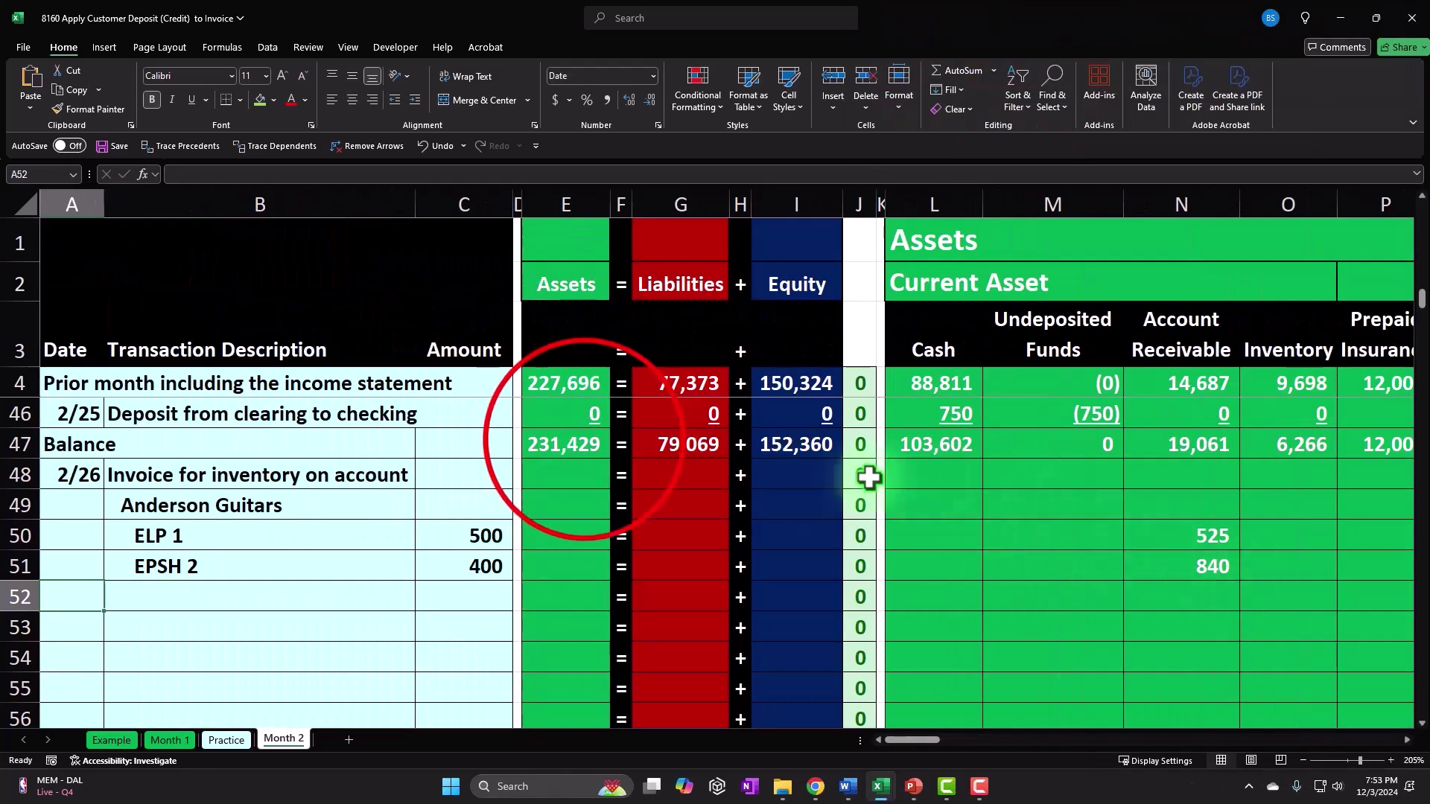
{"action": "left_click_drag", "start_coordinate": [574, 444], "coordinate": [749, 444]}
{"action": "left_click_drag", "start_coordinate": [817, 328], "coordinate": [925, 517]}
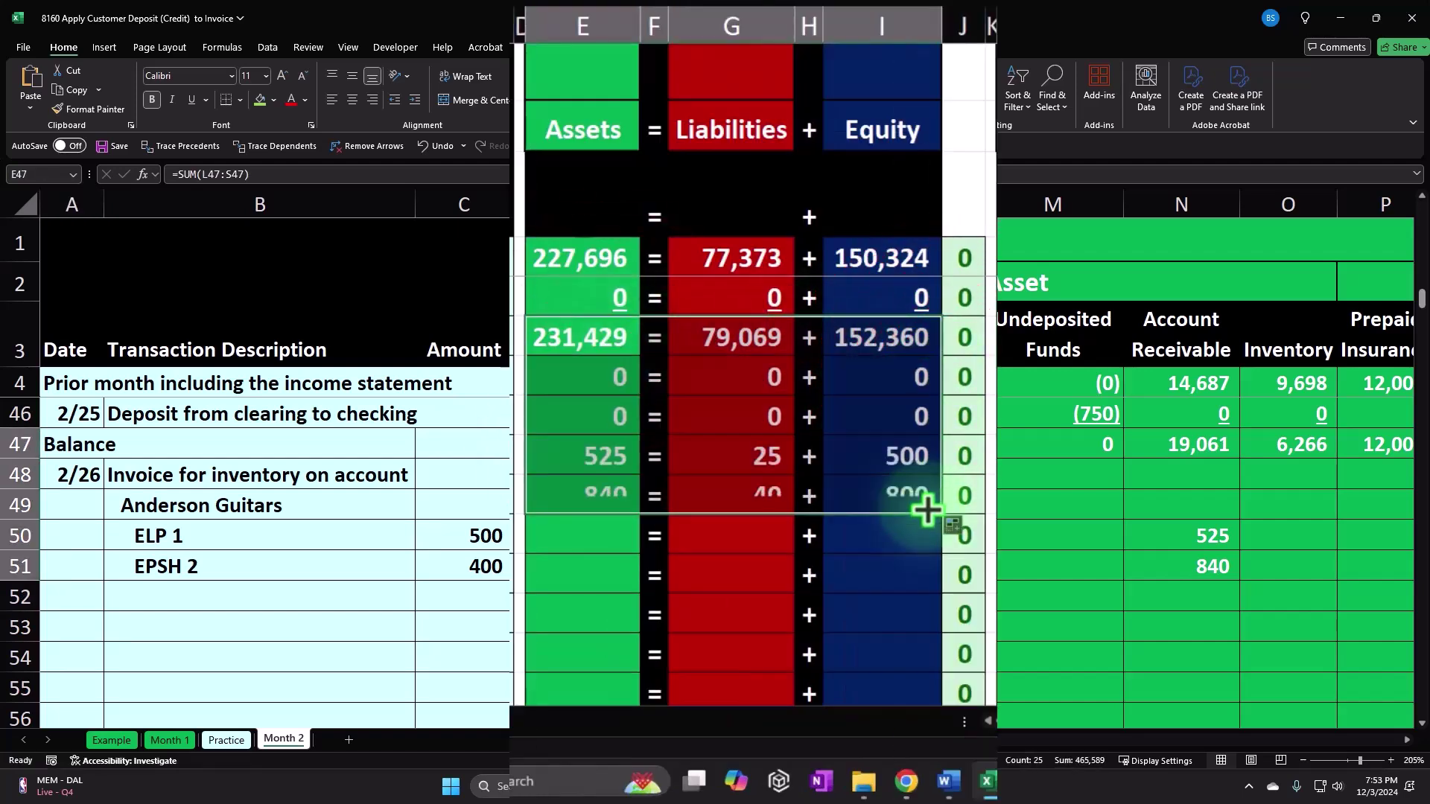
{"action": "left_click", "coordinate": [964, 495]}
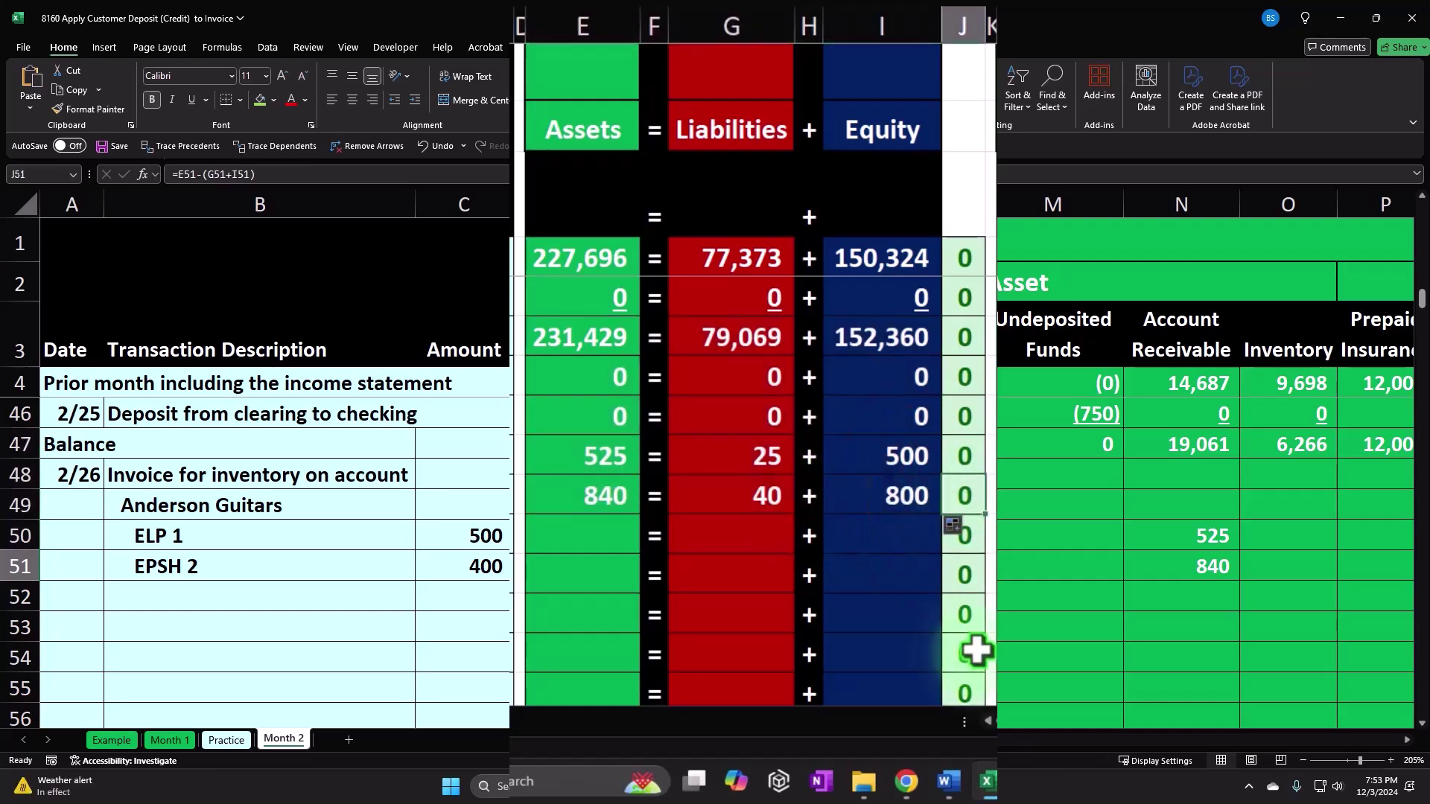
Step: Enter 0 in row 50 for every asset account from Cash to Acc. Depre except Account Receivable
{"action": "key", "text": "Right"}
{"action": "key", "text": "Right"}
{"action": "key", "text": "Up"}
{"action": "type", "text": "0"}
{"action": "key", "text": "Right"}
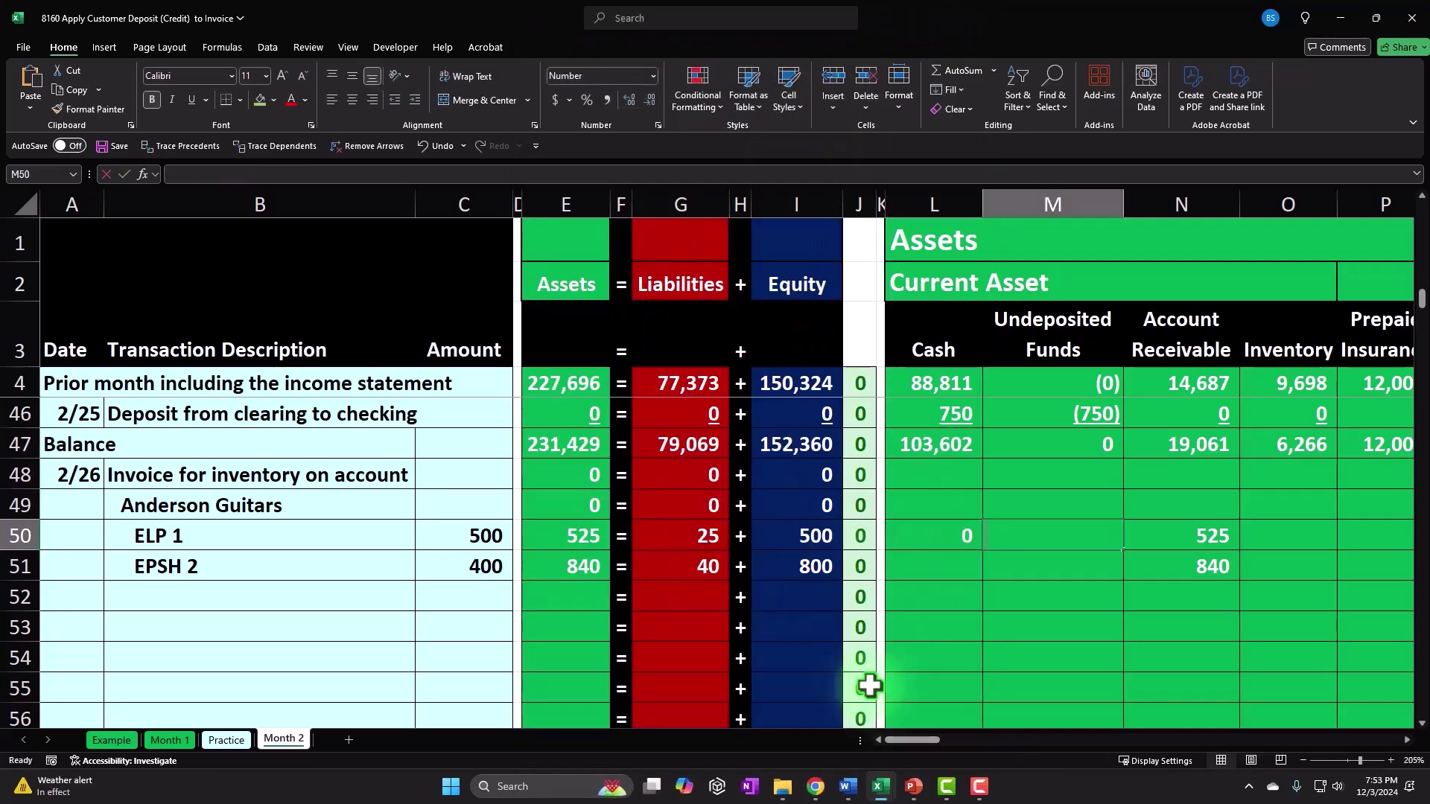
{"action": "type", "text": "0"}
{"action": "key", "text": "Right"}
{"action": "key", "text": "Right"}
{"action": "type", "text": "0"}
{"action": "key", "text": "Right"}
{"action": "type", "text": "0"}
{"action": "key", "text": "Right"}
{"action": "type", "text": "0"}
{"action": "key", "text": "Right"}
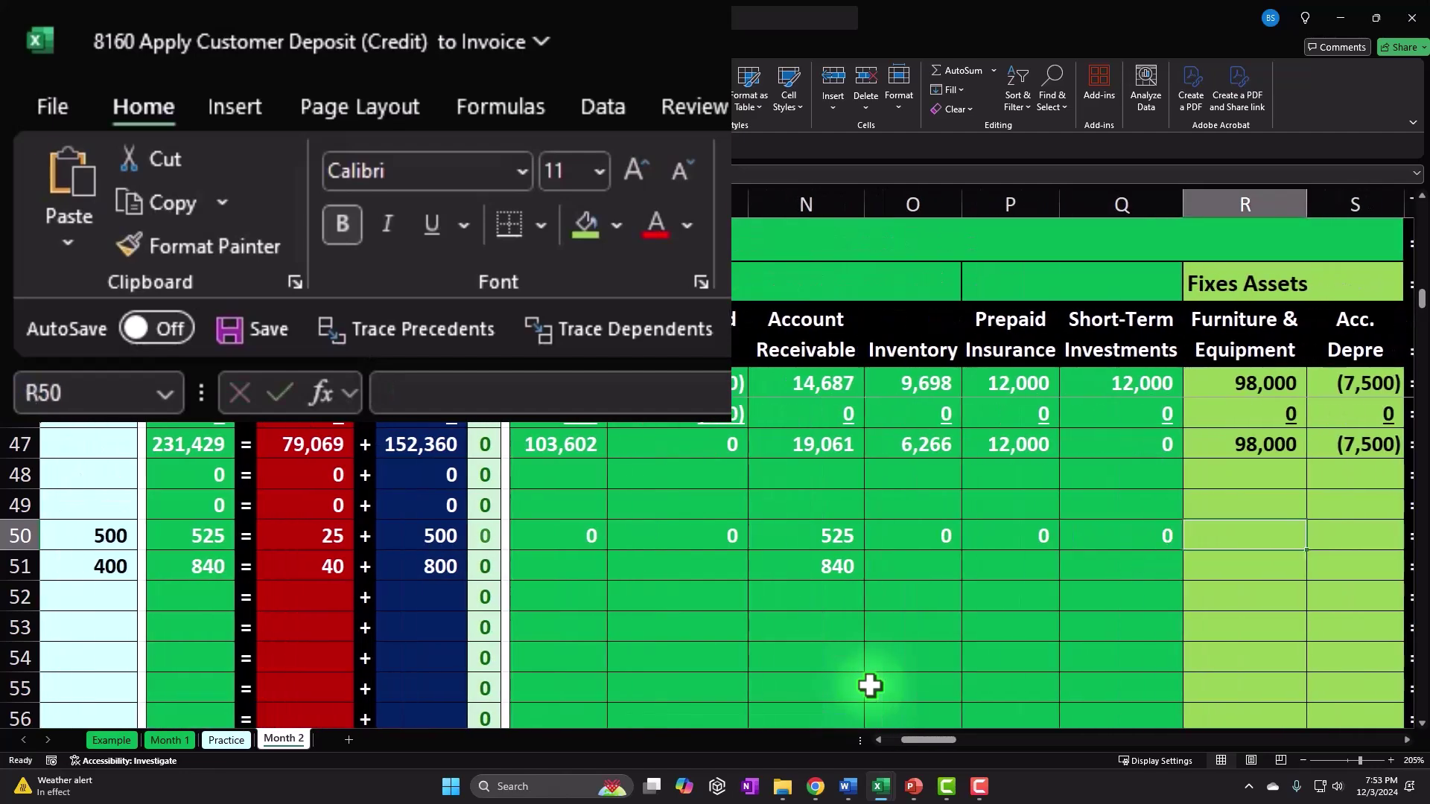
{"action": "type", "text": "0"}
{"action": "key", "text": "Right"}
{"action": "type", "text": "0"}
{"action": "key", "text": "Right"}
Step: Enter 0 in row 50 for the liability accounts Account Payable, Visa Credit C, Payroll Liability and Loan Payable
{"action": "key", "text": "Right"}
{"action": "type", "text": "0"}
{"action": "key", "text": "Right"}
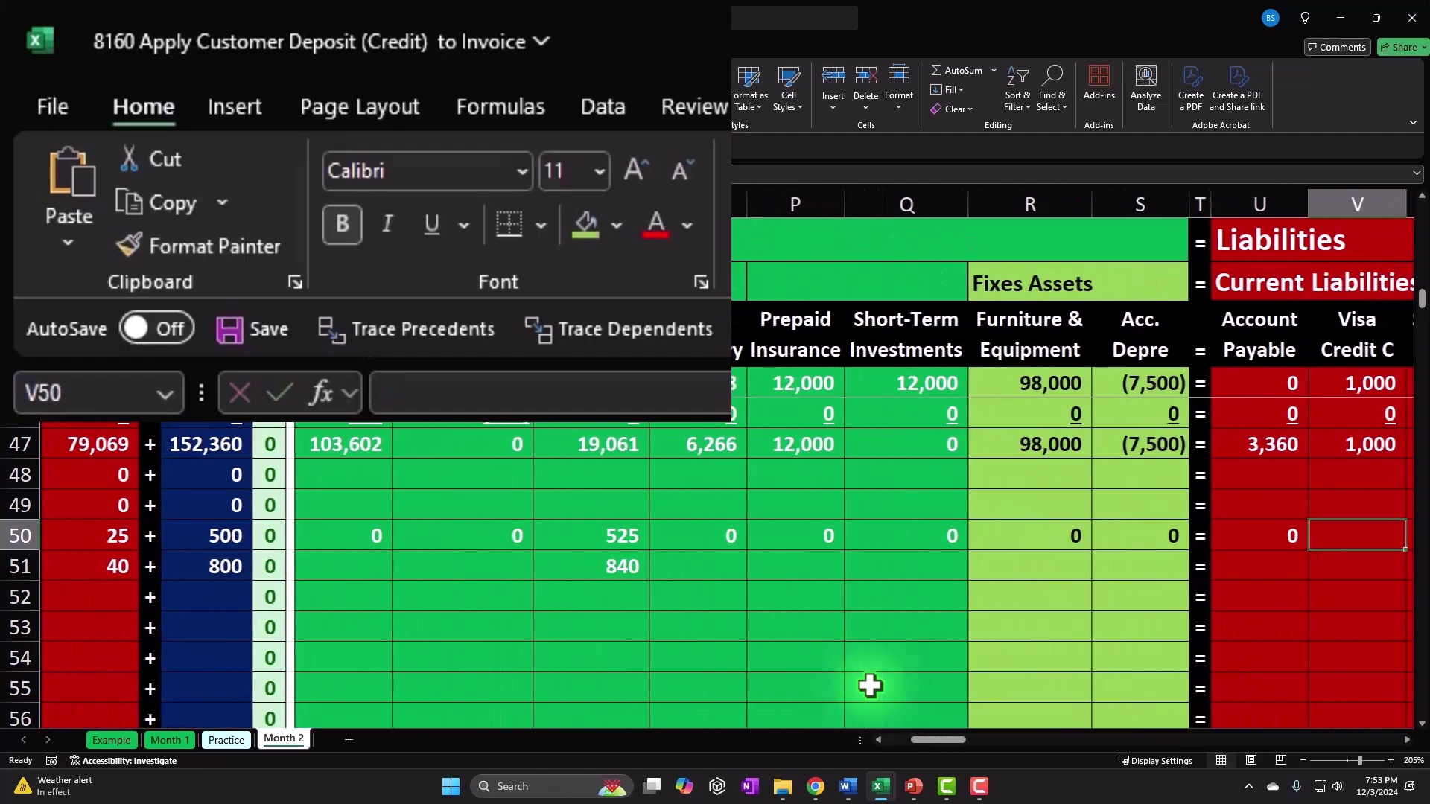
{"action": "type", "text": "0"}
{"action": "key", "text": "Right"}
{"action": "key", "text": "Right"}
{"action": "type", "text": "0"}
{"action": "key", "text": "Right"}
{"action": "type", "text": "0"}
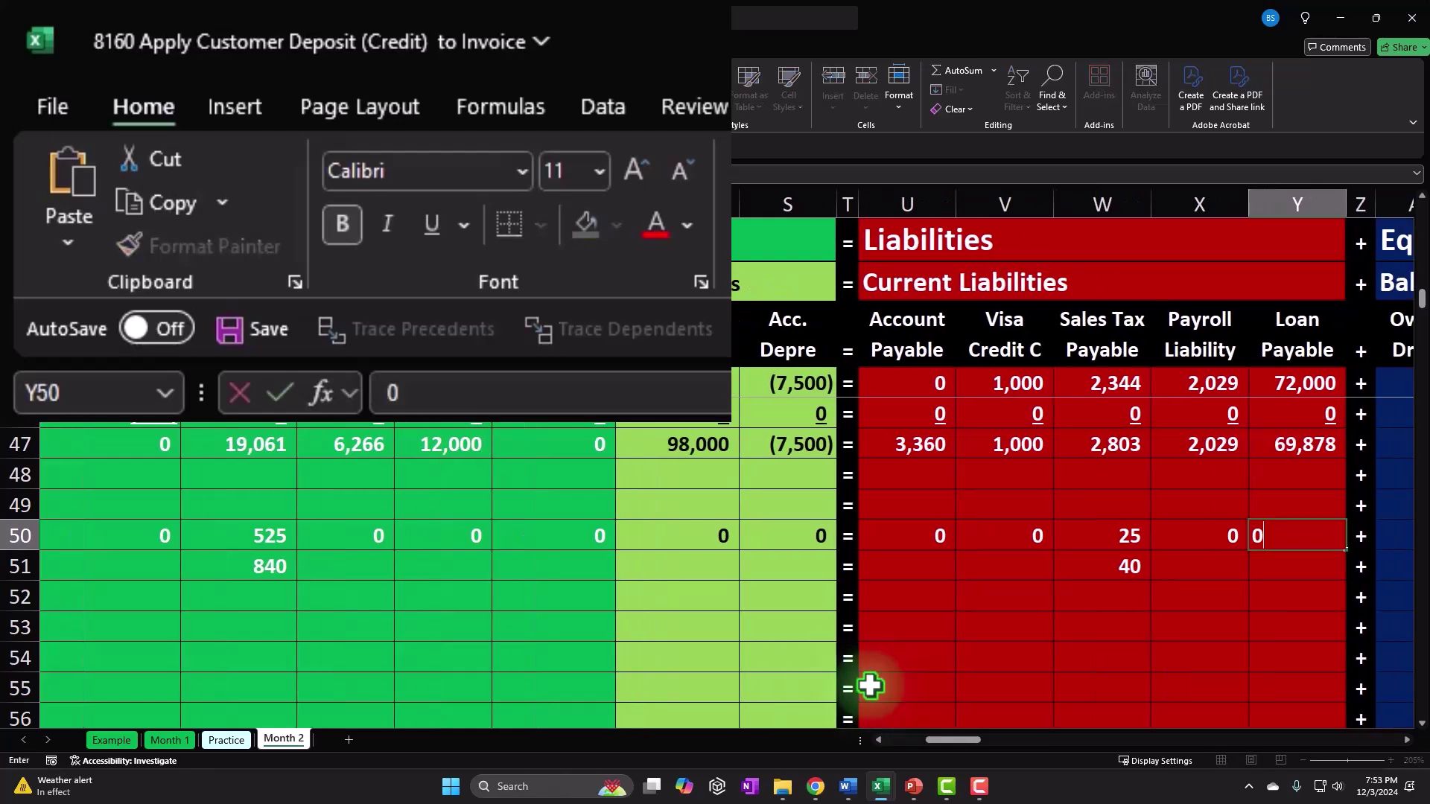
{"action": "key", "text": "Right"}
Step: Enter 0 in row 50 for Owner Draws, Owner Investment and Owner Equity
{"action": "key", "text": "Right"}
{"action": "type", "text": "0"}
{"action": "key", "text": "Right"}
{"action": "type", "text": "0"}
{"action": "key", "text": "Right"}
{"action": "type", "text": "0"}
{"action": "key", "text": "Right"}
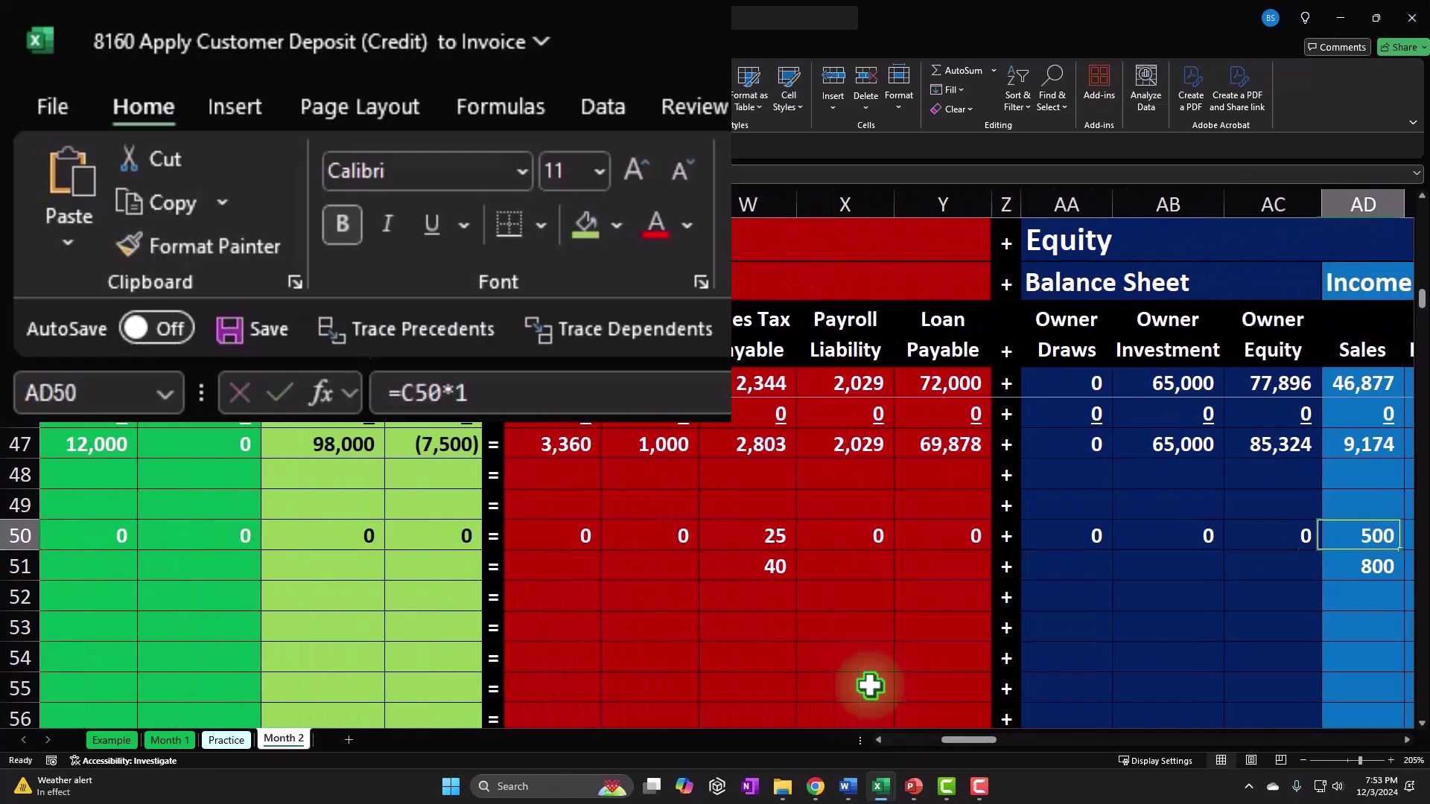
Step: Enter 0 in row 50 for every income statement account from Service Revenue to Interest Expense
{"action": "key", "text": "Right"}
{"action": "type", "text": "0"}
{"action": "key", "text": "Right"}
{"action": "type", "text": "0"}
{"action": "key", "text": "Right"}
{"action": "type", "text": "0"}
{"action": "key", "text": "Right"}
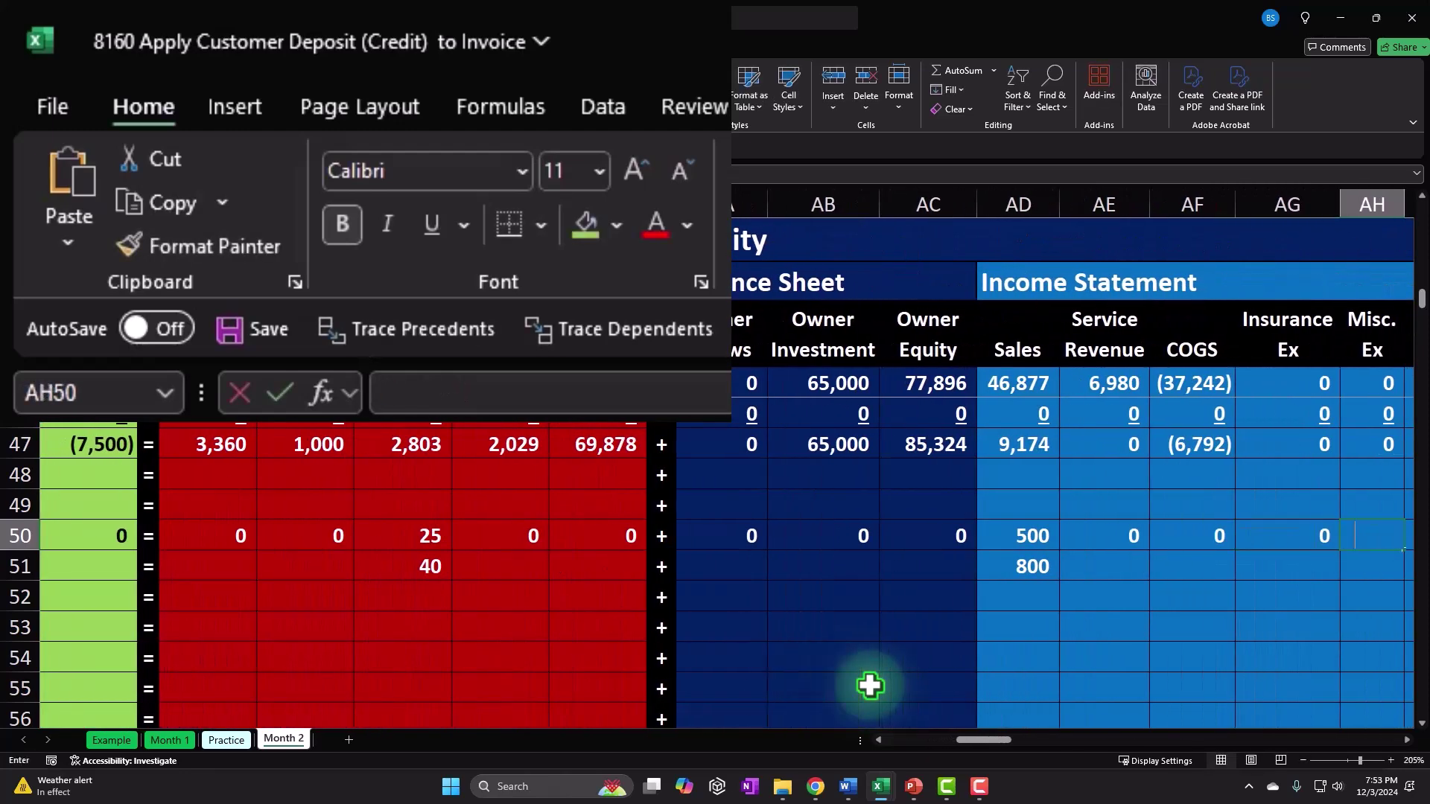
{"action": "type", "text": "0"}
{"action": "key", "text": "Right"}
{"action": "type", "text": "0"}
{"action": "key", "text": "Right"}
{"action": "type", "text": "0"}
{"action": "key", "text": "Right"}
{"action": "key", "text": "0"}
{"action": "key", "text": "Right"}
{"action": "key", "text": "0"}
{"action": "key", "text": "Right"}
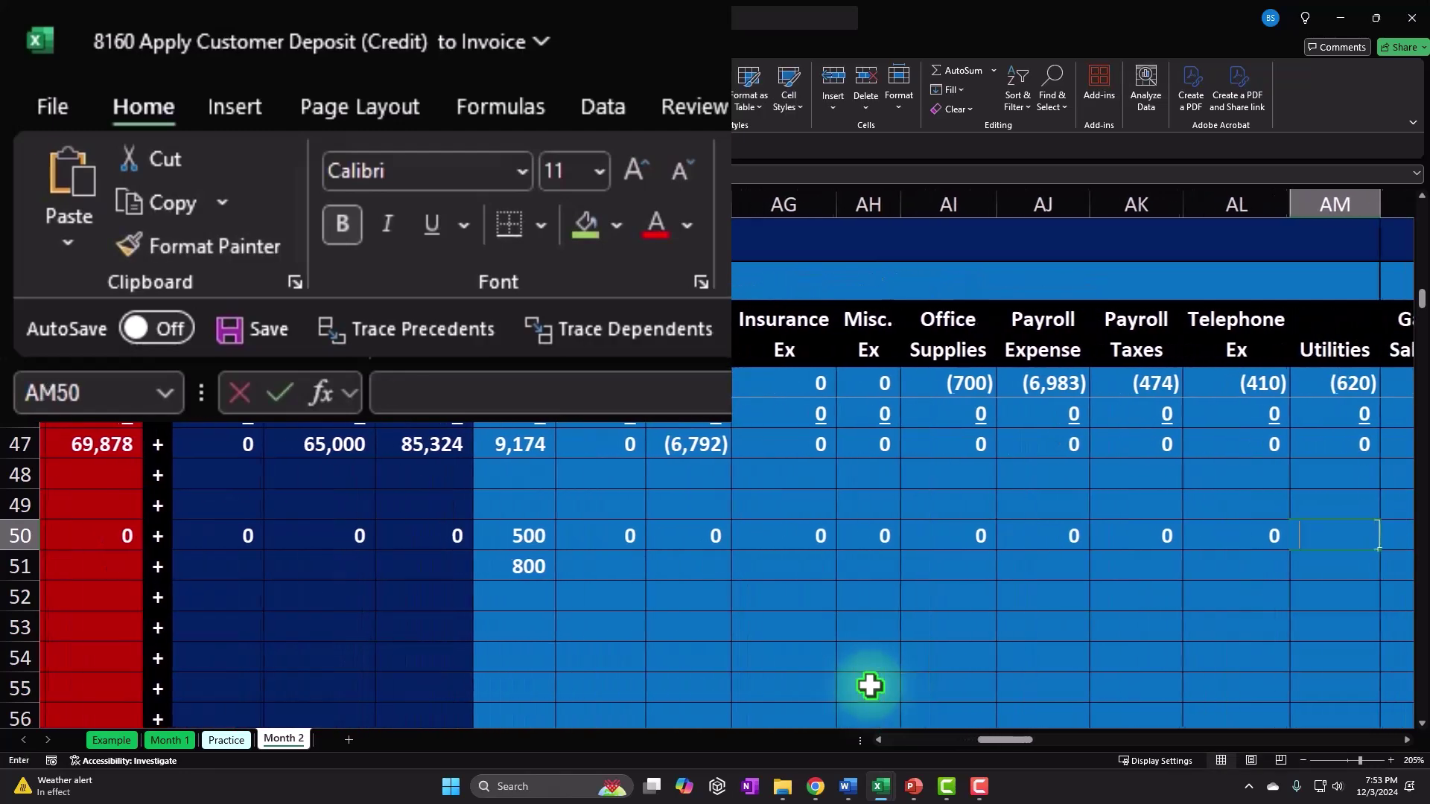
{"action": "type", "text": "0"}
{"action": "key", "text": "Right"}
{"action": "type", "text": "0"}
{"action": "key", "text": "Right"}
{"action": "type", "text": "0"}
{"action": "key", "text": "Right"}
Step: Link the Anderson Guitars cell in row 50 of the receivable subsidiary ledger to the same row's Account Receivable amount with =N50
{"action": "key", "text": "Right"}
{"action": "key", "text": "Right"}
{"action": "key", "text": "Right"}
{"action": "key", "text": "Right"}
{"action": "key", "text": "Left"}
{"action": "key", "text": "Left"}
{"action": "key", "text": "Left"}
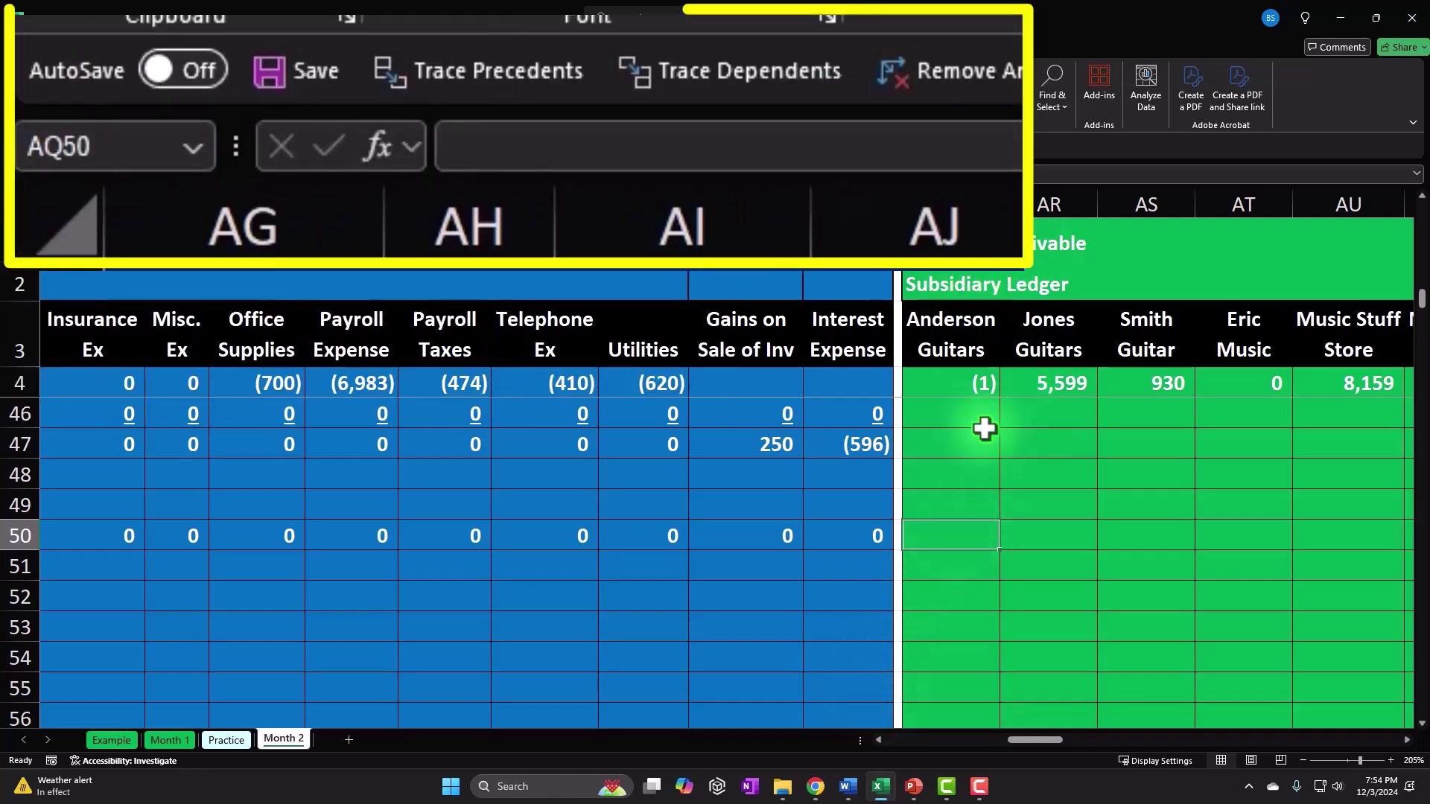
{"action": "type", "text": "="}
{"action": "key", "text": "Left"}
{"action": "key", "text": "Left"}
{"action": "key", "text": "Left"}
{"action": "key", "text": "Left"}
{"action": "key", "text": "Left"}
{"action": "key", "text": "Left"}
{"action": "key", "text": "Left"}
{"action": "key", "text": "Left"}
{"action": "key", "text": "Left"}
{"action": "key", "text": "Left"}
{"action": "key", "text": "Left"}
{"action": "key", "text": "Left"}
{"action": "key", "text": "Left"}
{"action": "key", "text": "Left"}
{"action": "key", "text": "Left"}
{"action": "key", "text": "Left"}
{"action": "key", "text": "Left"}
{"action": "key", "text": "Left"}
{"action": "key", "text": "Left"}
{"action": "key", "text": "Left"}
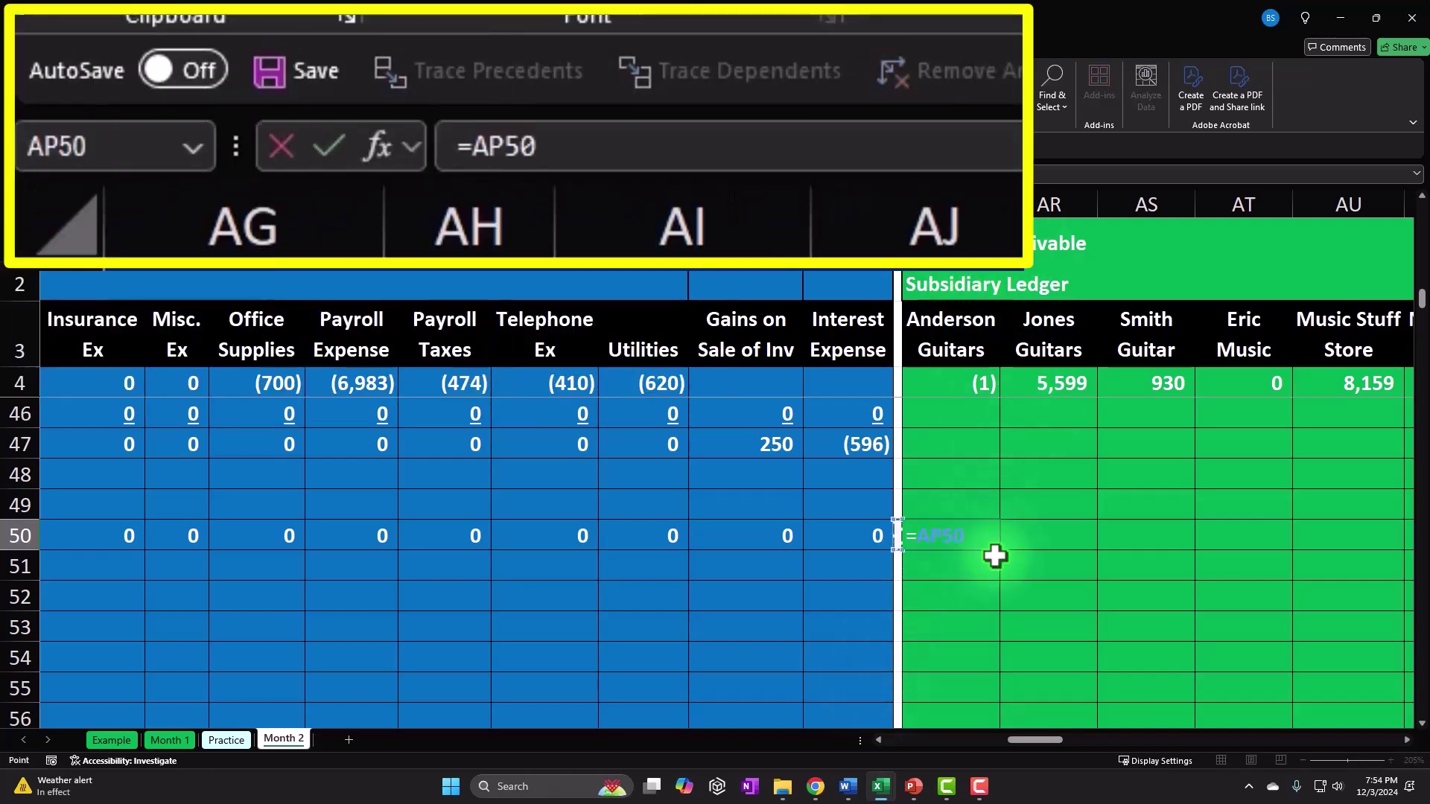
{"action": "key", "text": "Left"}
{"action": "key", "text": "Left"}
{"action": "key", "text": "Left"}
{"action": "key", "text": "Left"}
{"action": "key", "text": "Left"}
{"action": "key", "text": "Left"}
{"action": "key", "text": "Left"}
{"action": "key", "text": "Left"}
{"action": "key", "text": "Right"}
{"action": "key", "text": "Right"}
{"action": "key", "text": "Right"}
{"action": "key", "text": "Right"}
{"action": "key", "text": "Right"}
{"action": "key", "text": "Return"}
Step: Enter 0 in row 51 for every asset account from Cash to Acc. Depre except Account Receivable
{"action": "key", "text": "Left"}
{"action": "key", "text": "Left"}
{"action": "key", "text": "Left"}
{"action": "key", "text": "Left"}
{"action": "key", "text": "Left"}
{"action": "key", "text": "Left"}
{"action": "key", "text": "Left"}
{"action": "key", "text": "Left"}
{"action": "key", "text": "Left"}
{"action": "key", "text": "Left"}
{"action": "key", "text": "Left"}
{"action": "key", "text": "Left"}
{"action": "key", "text": "Left"}
{"action": "key", "text": "Left"}
{"action": "key", "text": "Left"}
{"action": "key", "text": "Left"}
{"action": "key", "text": "Left"}
{"action": "key", "text": "Left"}
{"action": "key", "text": "Left"}
{"action": "key", "text": "Left"}
{"action": "key", "text": "Left"}
{"action": "key", "text": "Left"}
{"action": "key", "text": "Left"}
{"action": "key", "text": "Left"}
{"action": "key", "text": "Left"}
{"action": "key", "text": "Left"}
{"action": "key", "text": "Left"}
{"action": "key", "text": "Left"}
{"action": "key", "text": "Left"}
{"action": "key", "text": "Left"}
{"action": "key", "text": "Left"}
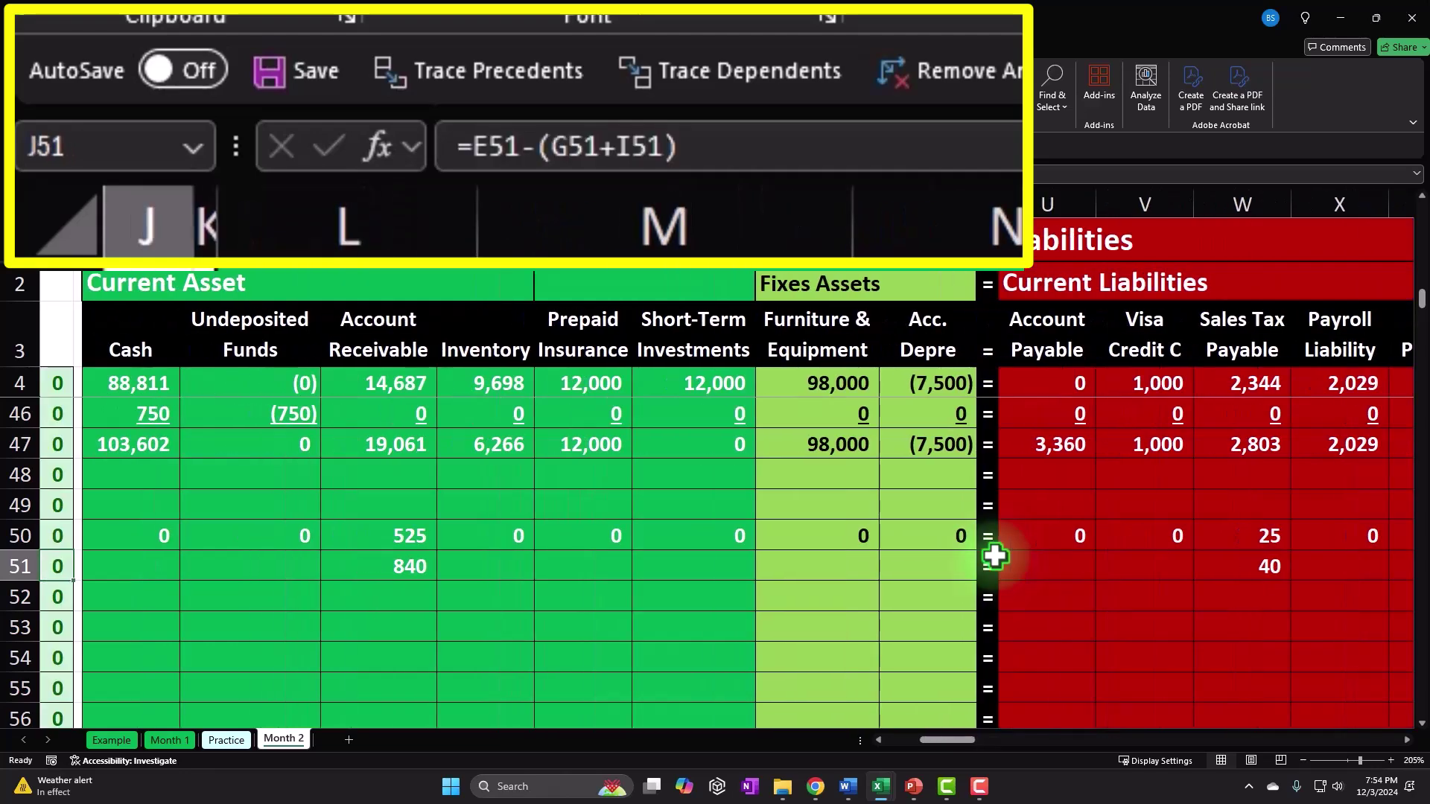
{"action": "key", "text": "Right"}
{"action": "key", "text": "Right"}
{"action": "key", "text": "Right"}
{"action": "type", "text": "0"}
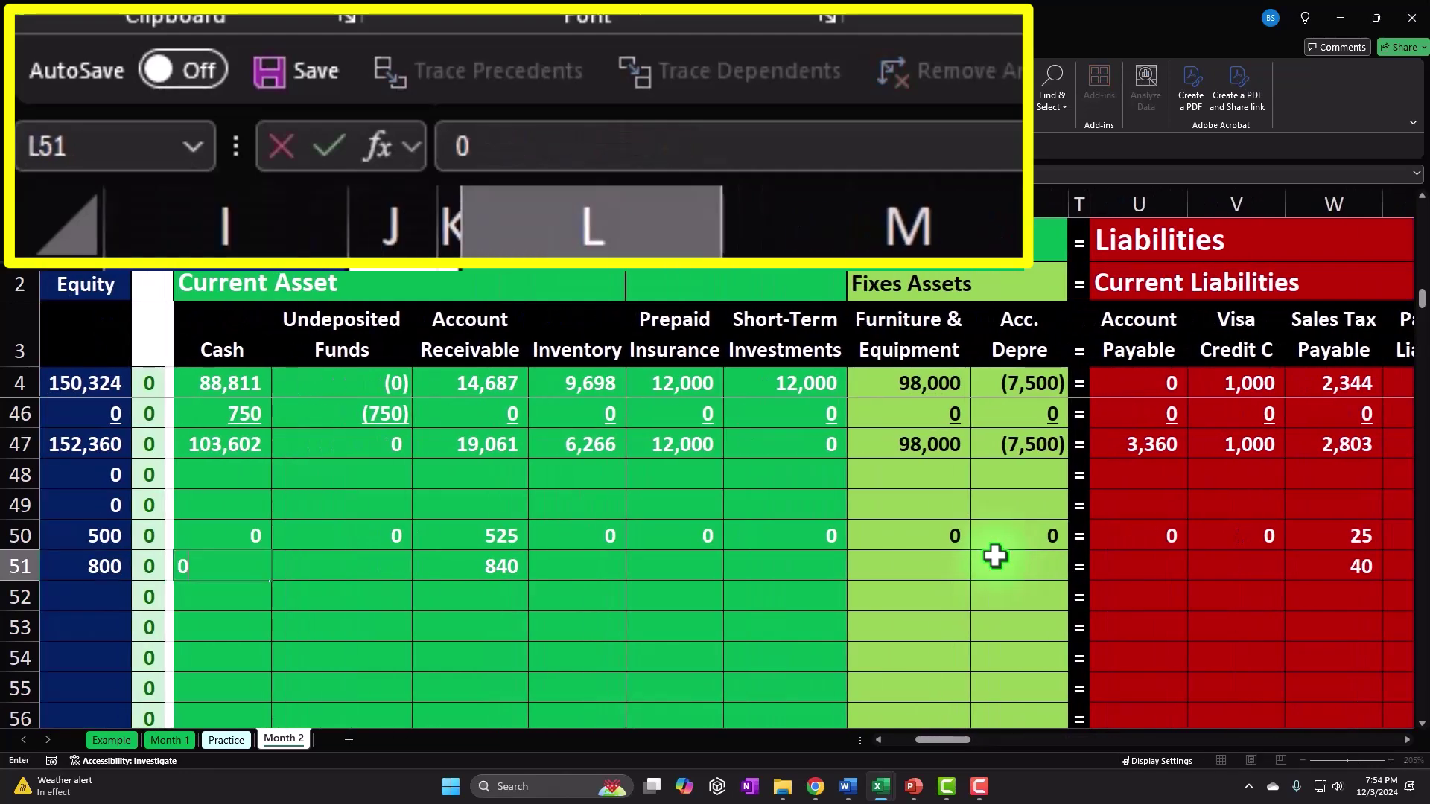
{"action": "key", "text": "Right"}
{"action": "type", "text": "0"}
{"action": "key", "text": "Right"}
{"action": "key", "text": "Right"}
{"action": "type", "text": "0"}
{"action": "key", "text": "Right"}
{"action": "type", "text": "0"}
{"action": "key", "text": "Right"}
{"action": "type", "text": "0"}
{"action": "key", "text": "Right"}
{"action": "type", "text": "0"}
{"action": "key", "text": "Right"}
{"action": "type", "text": "0"}
Step: Enter 0 in row 51 for Account Payable, Visa Credit C, Payroll Liability and Loan Payable, leaving out Sales Tax Payable
{"action": "key", "text": "Right"}
{"action": "type", "text": "0"}
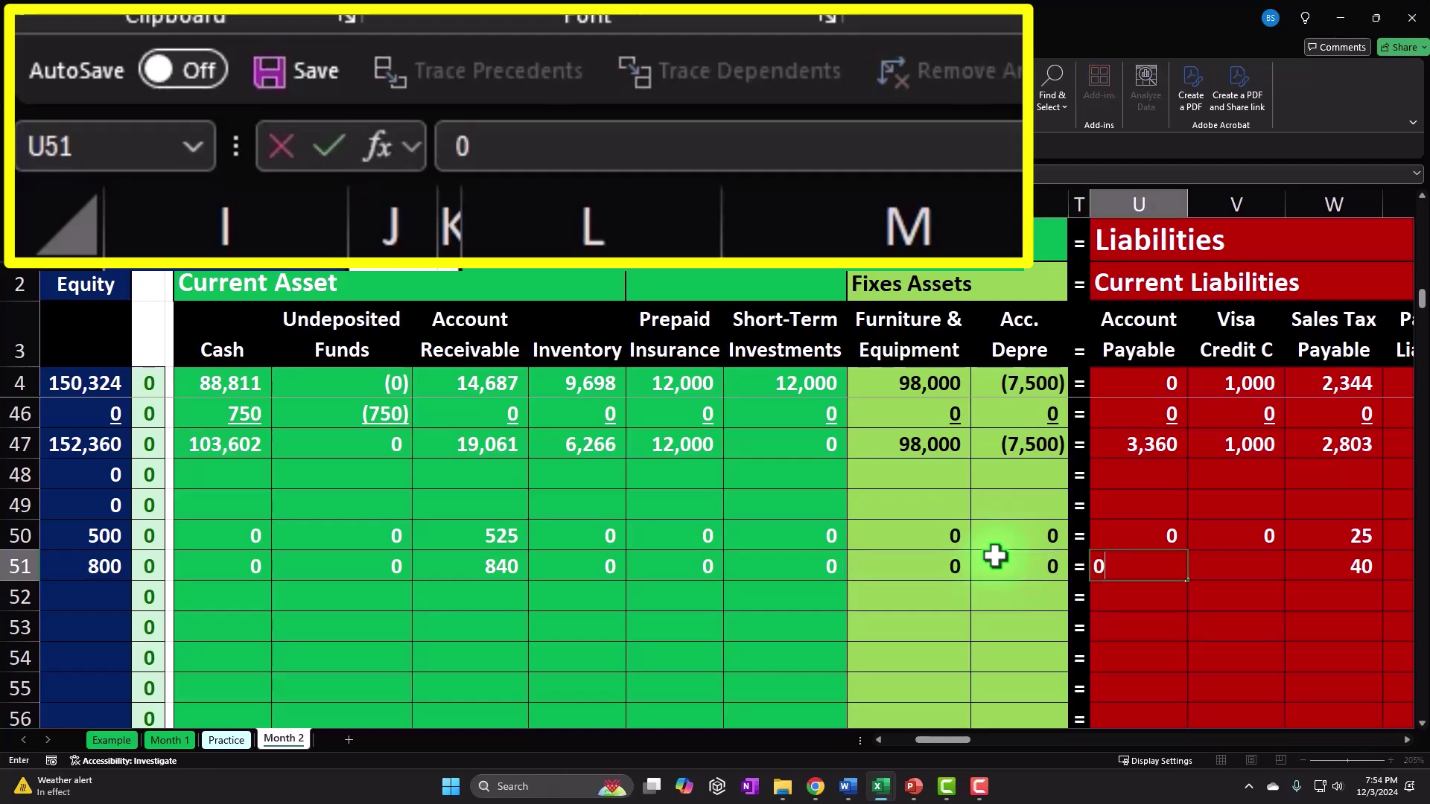
{"action": "key", "text": "Right"}
{"action": "type", "text": "0"}
{"action": "key", "text": "Right"}
{"action": "key", "text": "Right"}
{"action": "type", "text": "0"}
{"action": "key", "text": "Right"}
{"action": "key", "text": "Right"}
{"action": "key", "text": "Right"}
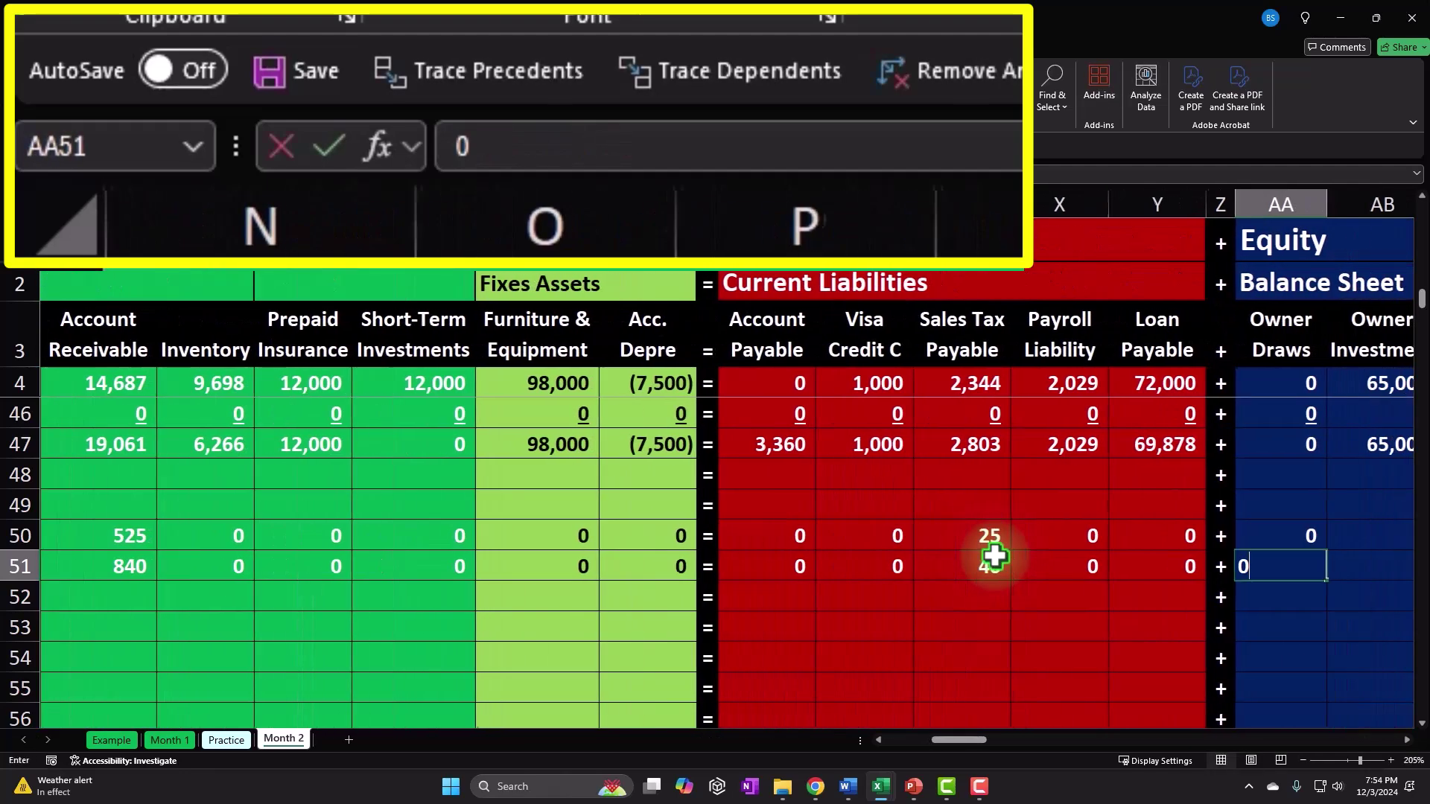
Step: Enter 0 in row 51 for Owner Draws, Owner Investment and Owner Equity
{"action": "type", "text": "0"}
{"action": "key", "text": "Right"}
{"action": "type", "text": "0"}
{"action": "key", "text": "Right"}
{"action": "type", "text": "0"}
{"action": "key", "text": "Right"}
{"action": "type", "text": "0"}
{"action": "key", "text": "Return"}
{"action": "key", "text": "ctrl+z"}
Step: Enter 0 in row 51 for every income statement account from Service Revenue to Interest Expense
{"action": "key", "text": "Tab"}
{"action": "type", "text": "0\t0\t0\t0\t0\t0\t0\t0\t0\t0\t0\t0"}
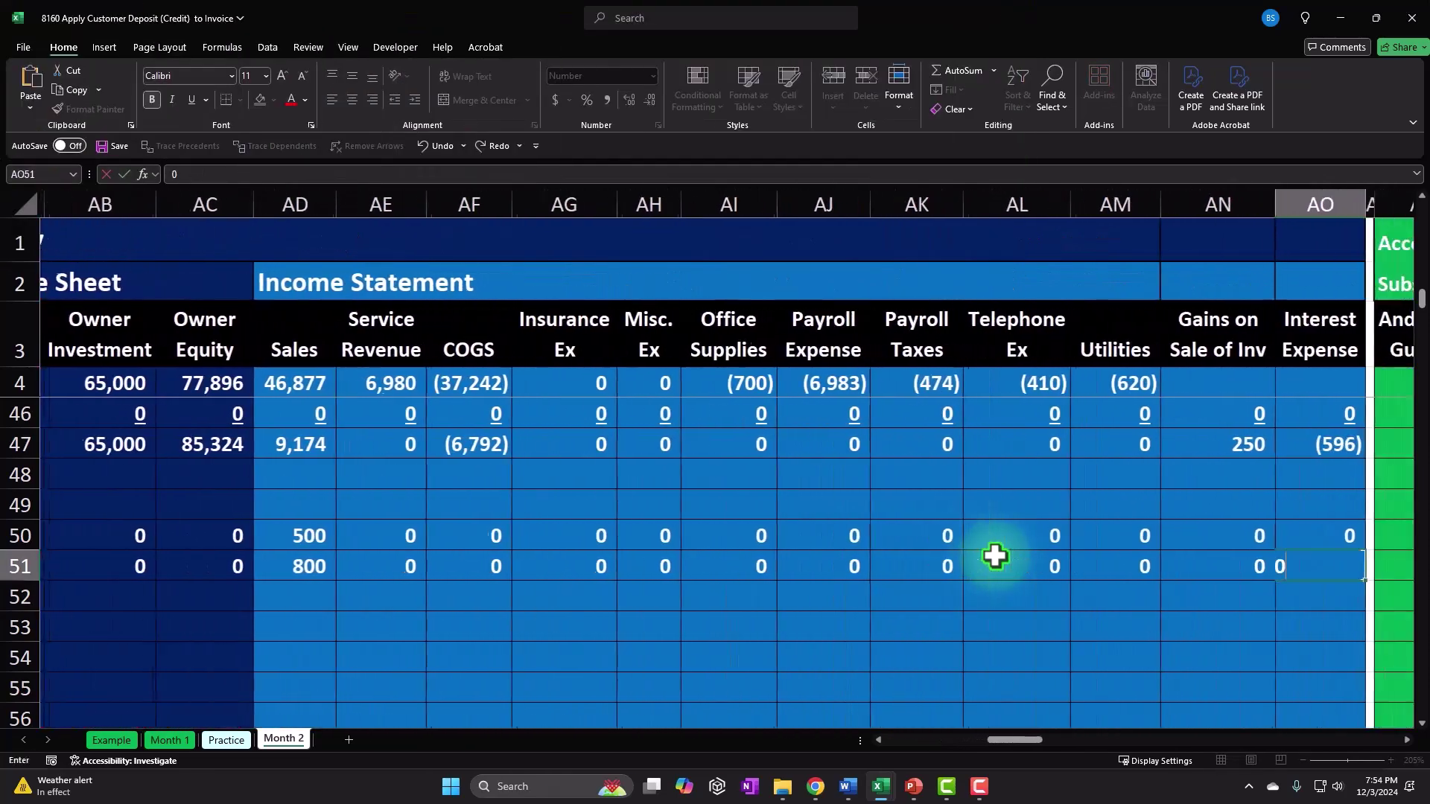
Step: Link the Anderson Guitars subsidiary ledger cell in row 51 to that row's Account Receivable amount
{"action": "key", "text": "Tab"}
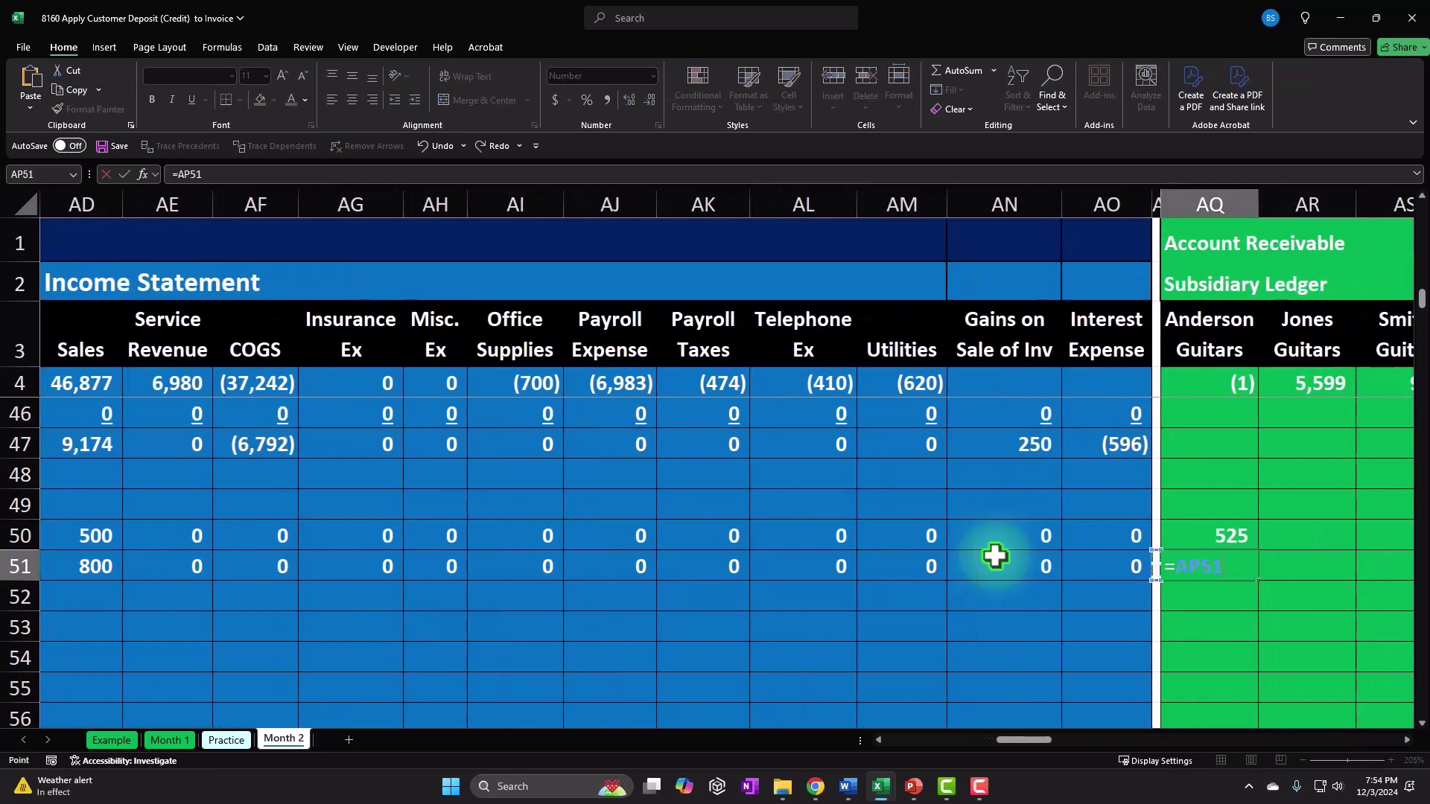
{"action": "key", "text": "ctrl+Left"}
{"action": "key", "text": "Right"}
{"action": "key", "text": "Right"}
{"action": "key", "text": "Right"}
{"action": "key", "text": "Left"}
{"action": "key", "text": "Return"}
Step: Examine the Anderson Guitars column for the advance payment in row 38 and the two invoice amounts in rows 50 and 51
{"action": "key", "text": "Right"}
{"action": "key", "text": "Right"}
{"action": "key", "text": "Right"}
{"action": "key", "text": "Right"}
{"action": "key", "text": "Right"}
{"action": "key", "text": "Right"}
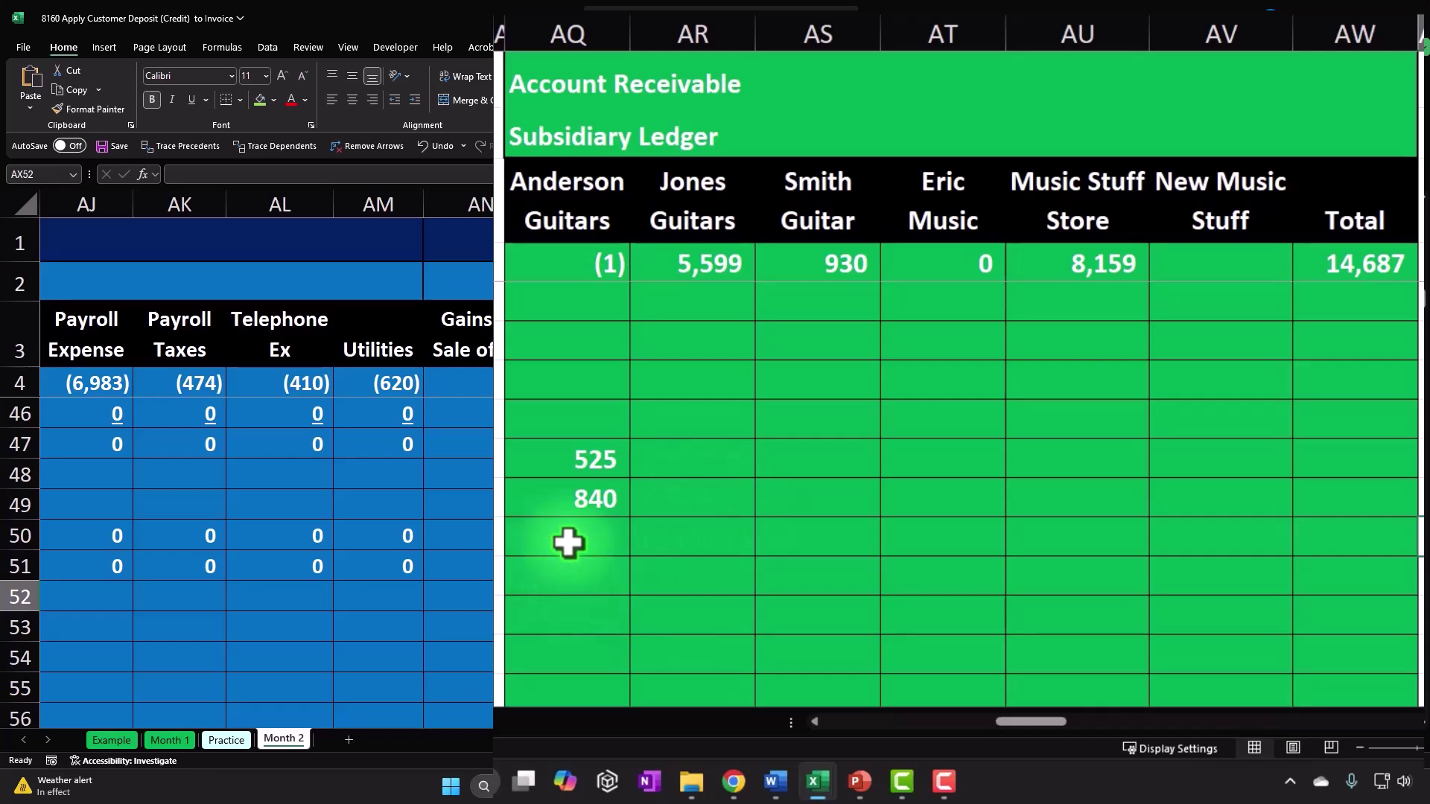
{"action": "scroll", "coordinate": [569, 543], "scroll_direction": "up", "scroll_amount": 4}
{"action": "scroll", "coordinate": [568, 543], "scroll_direction": "up", "scroll_amount": 1}
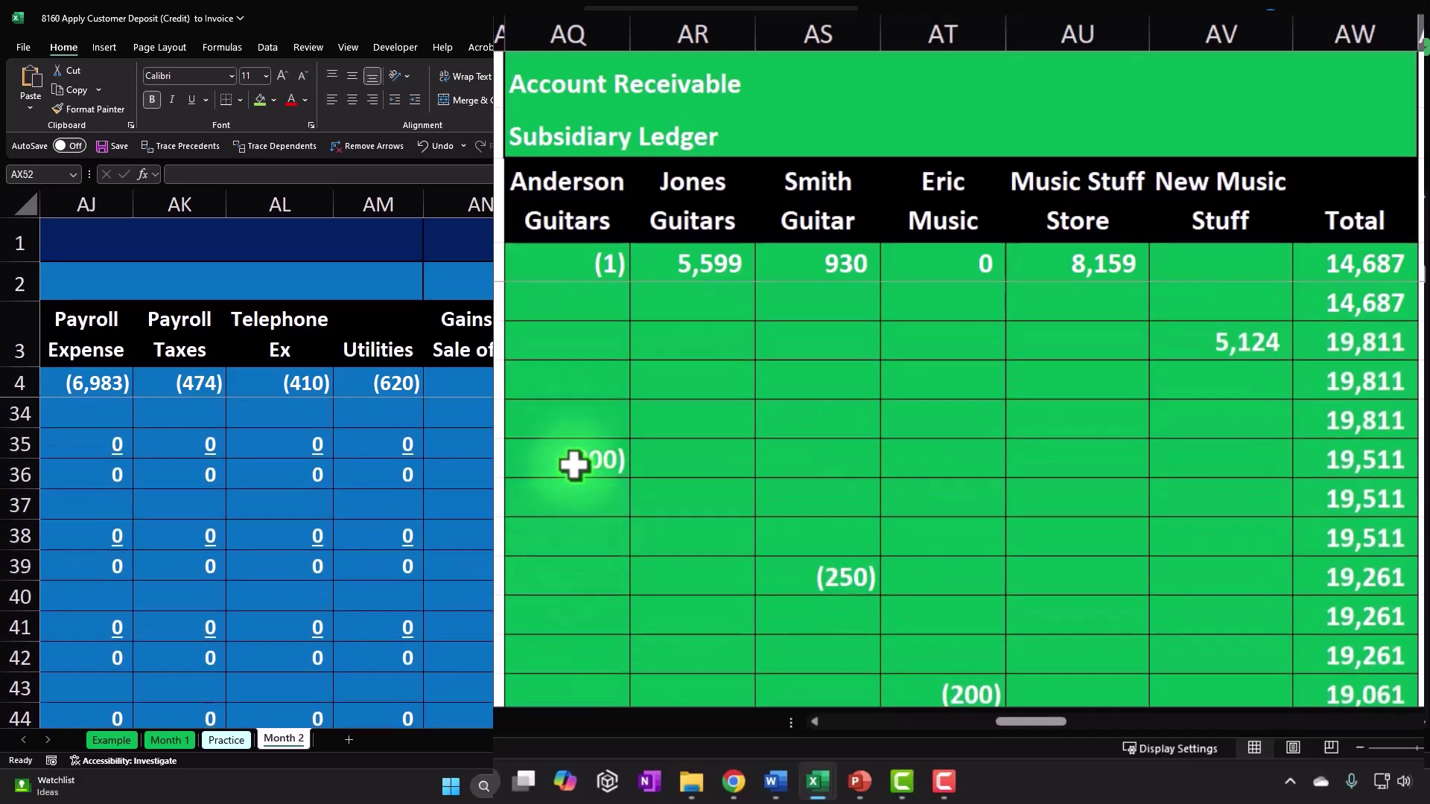
{"action": "left_click", "coordinate": [574, 463]}
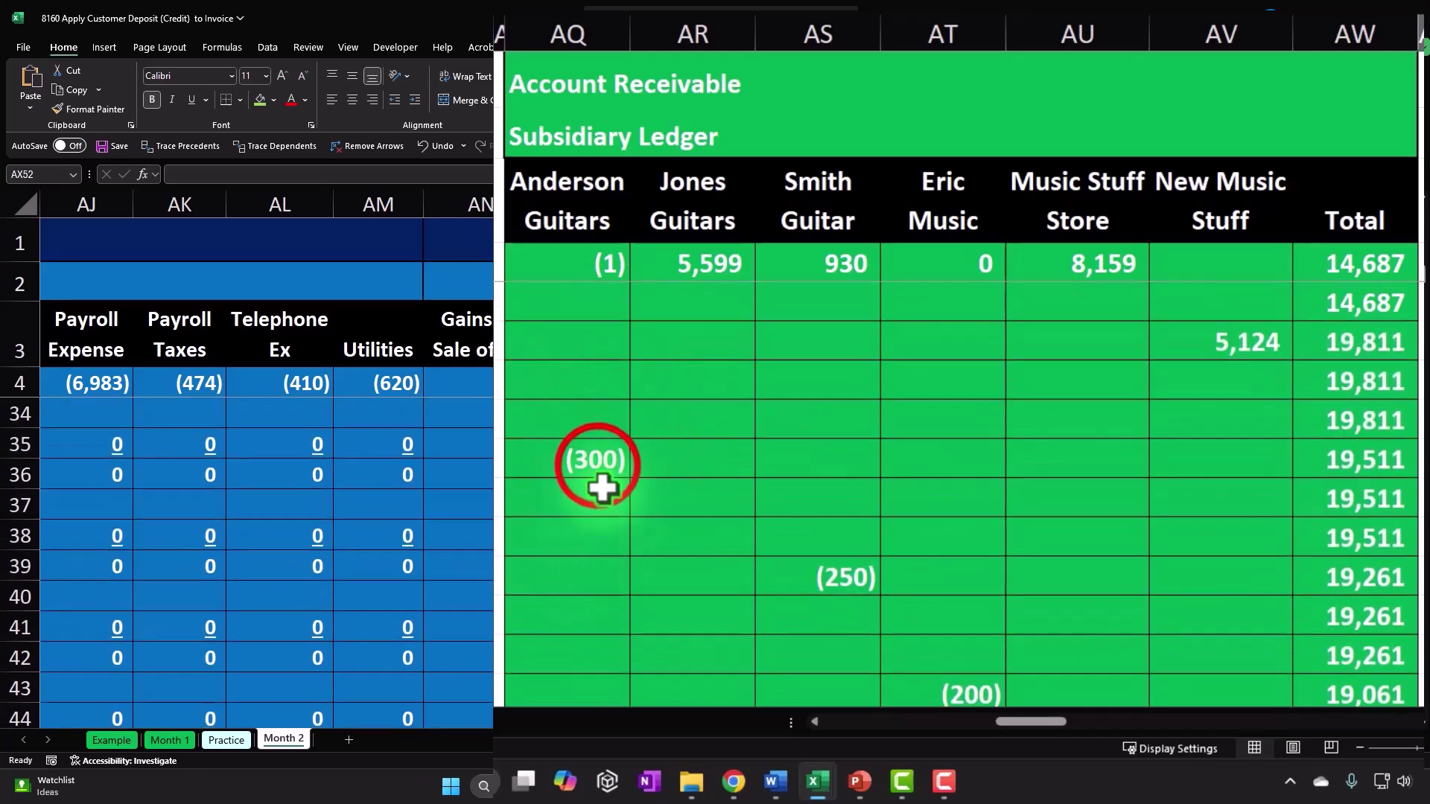
{"action": "left_click_drag", "start_coordinate": [588, 465], "coordinate": [559, 461]}
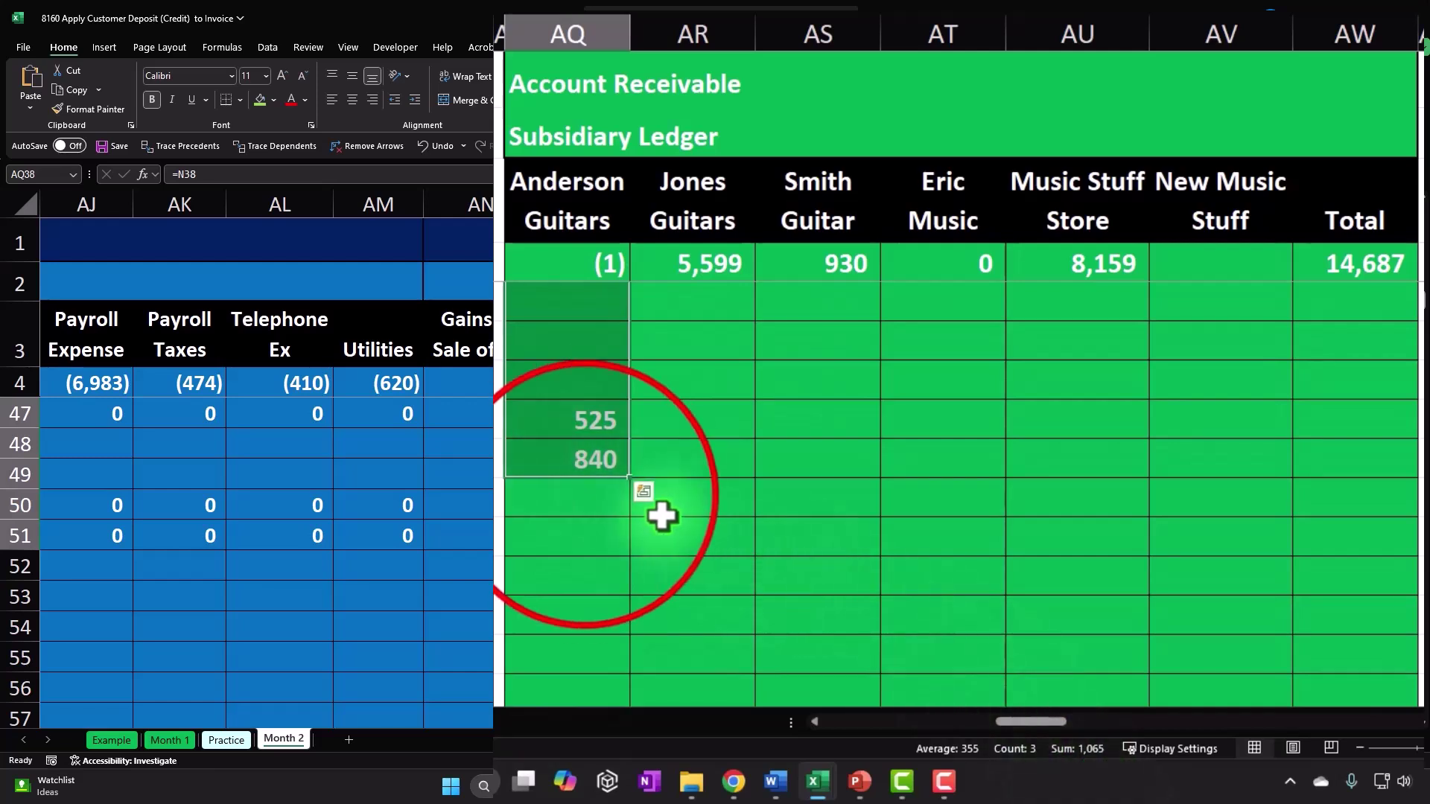
{"action": "left_click", "coordinate": [584, 495]}
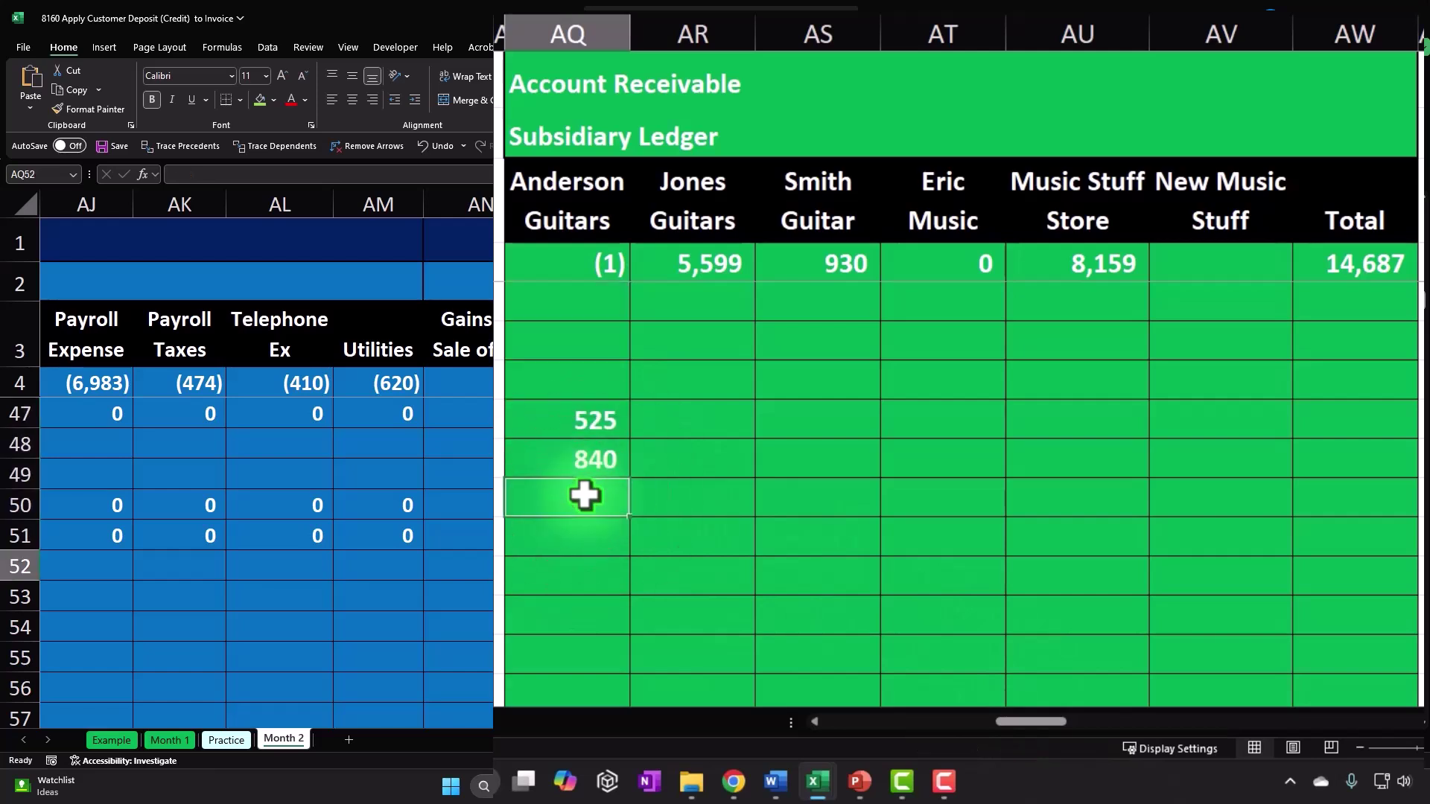
{"action": "left_click_drag", "start_coordinate": [564, 419], "coordinate": [564, 447]}
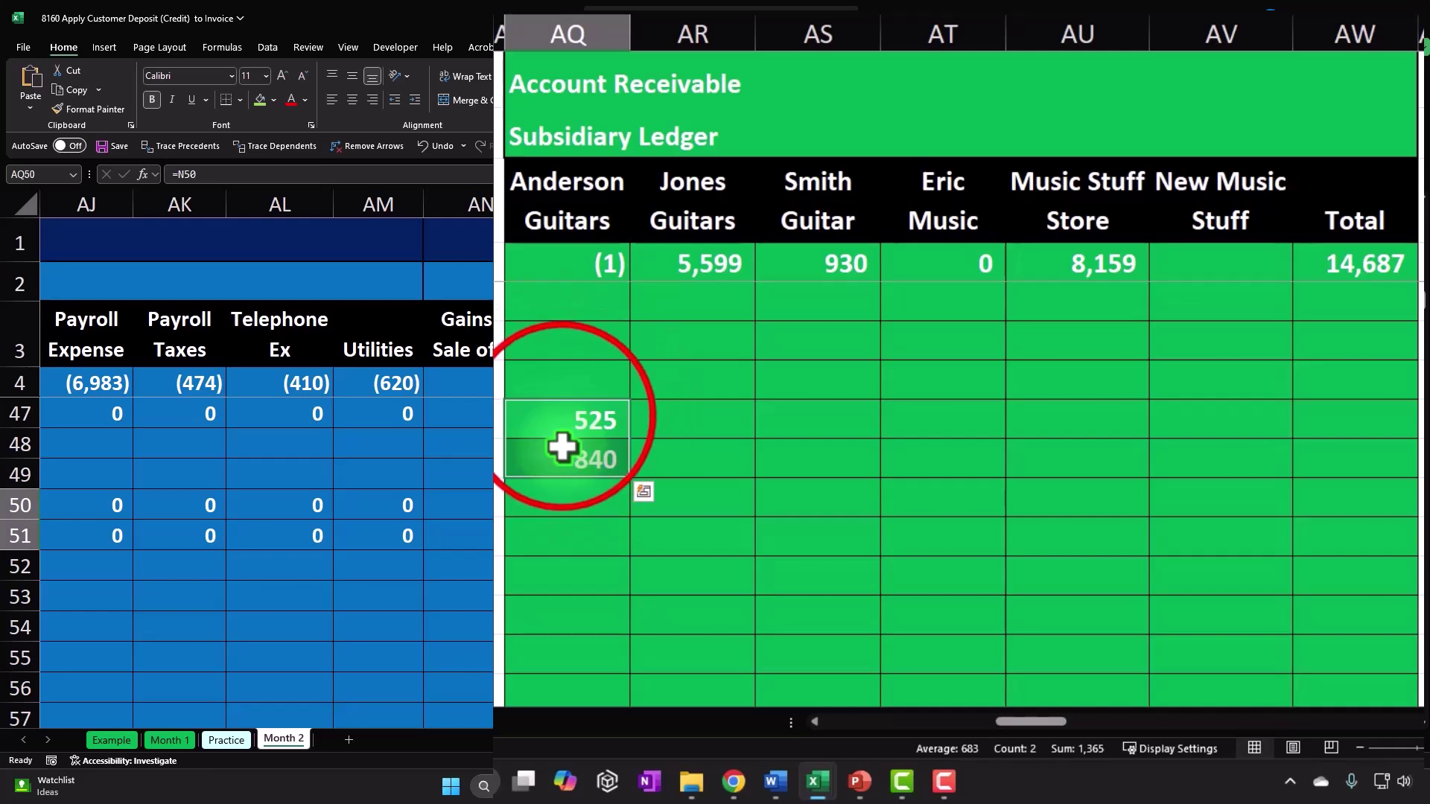
{"action": "left_click_drag", "start_coordinate": [561, 417], "coordinate": [563, 460]}
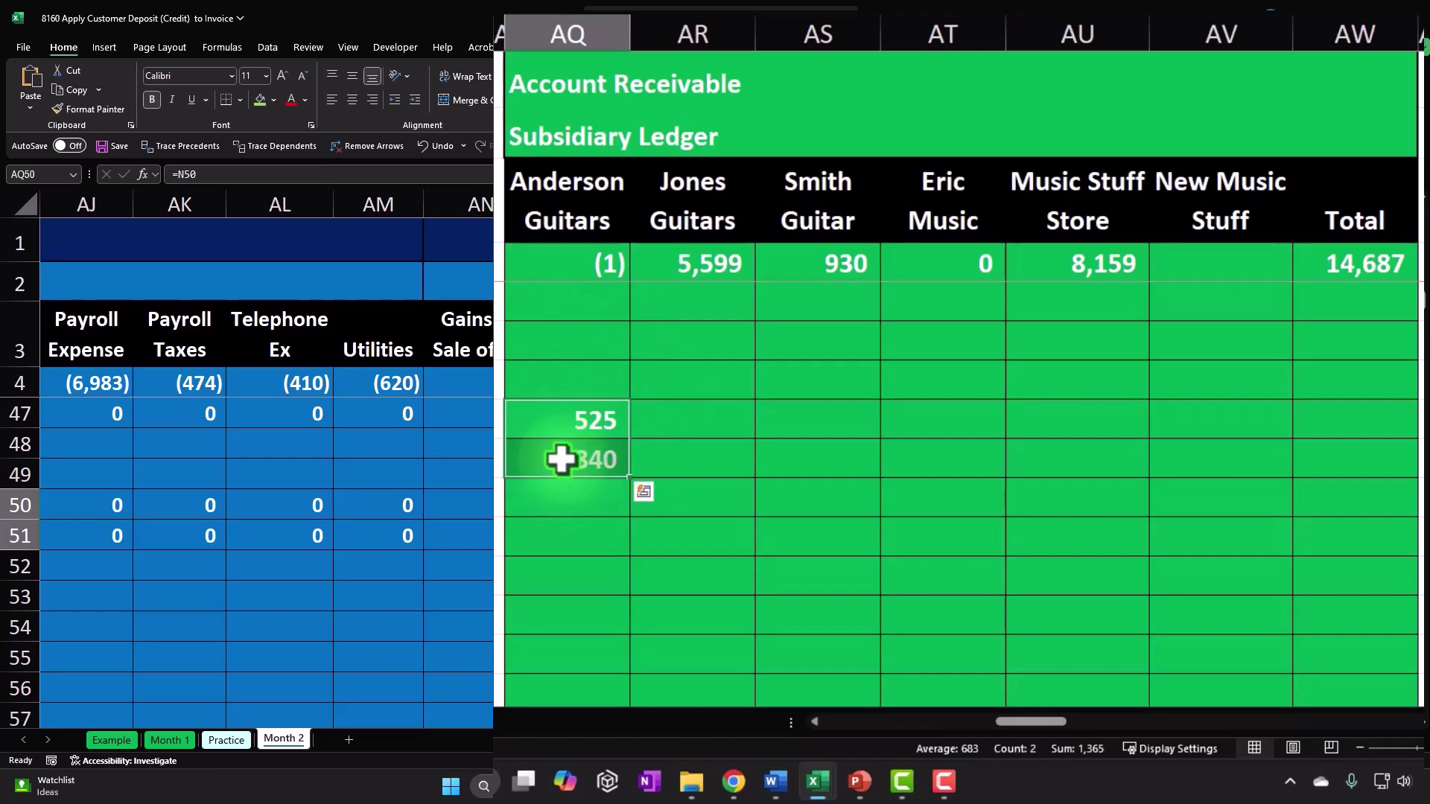
Step: Compare the row 38 customer deposit with the Anderson Guitars invoices it could be applied to within the Account Receivable subsidiary ledger
{"action": "scroll", "coordinate": [561, 459], "scroll_direction": "up", "scroll_amount": 4}
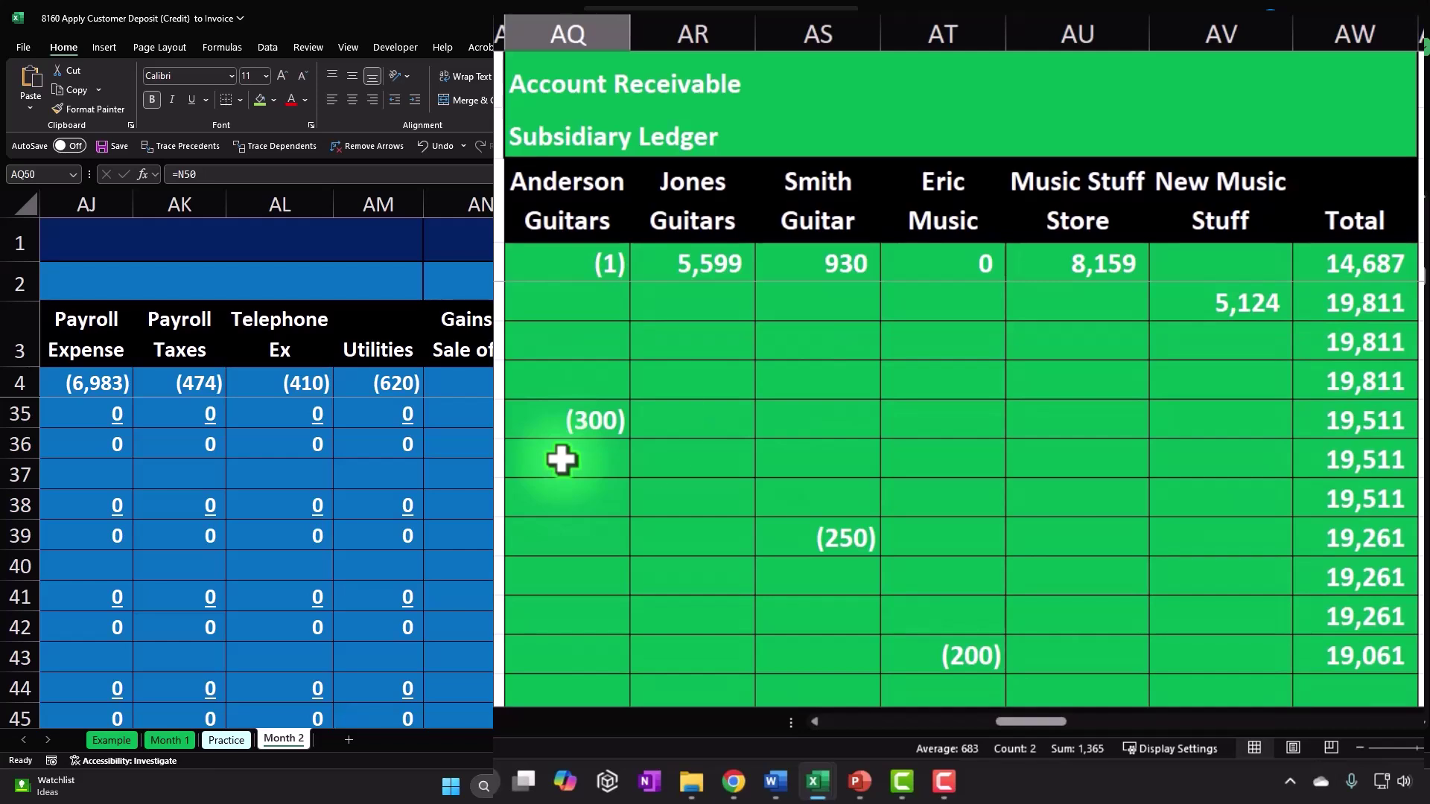
{"action": "left_click", "coordinate": [561, 418]}
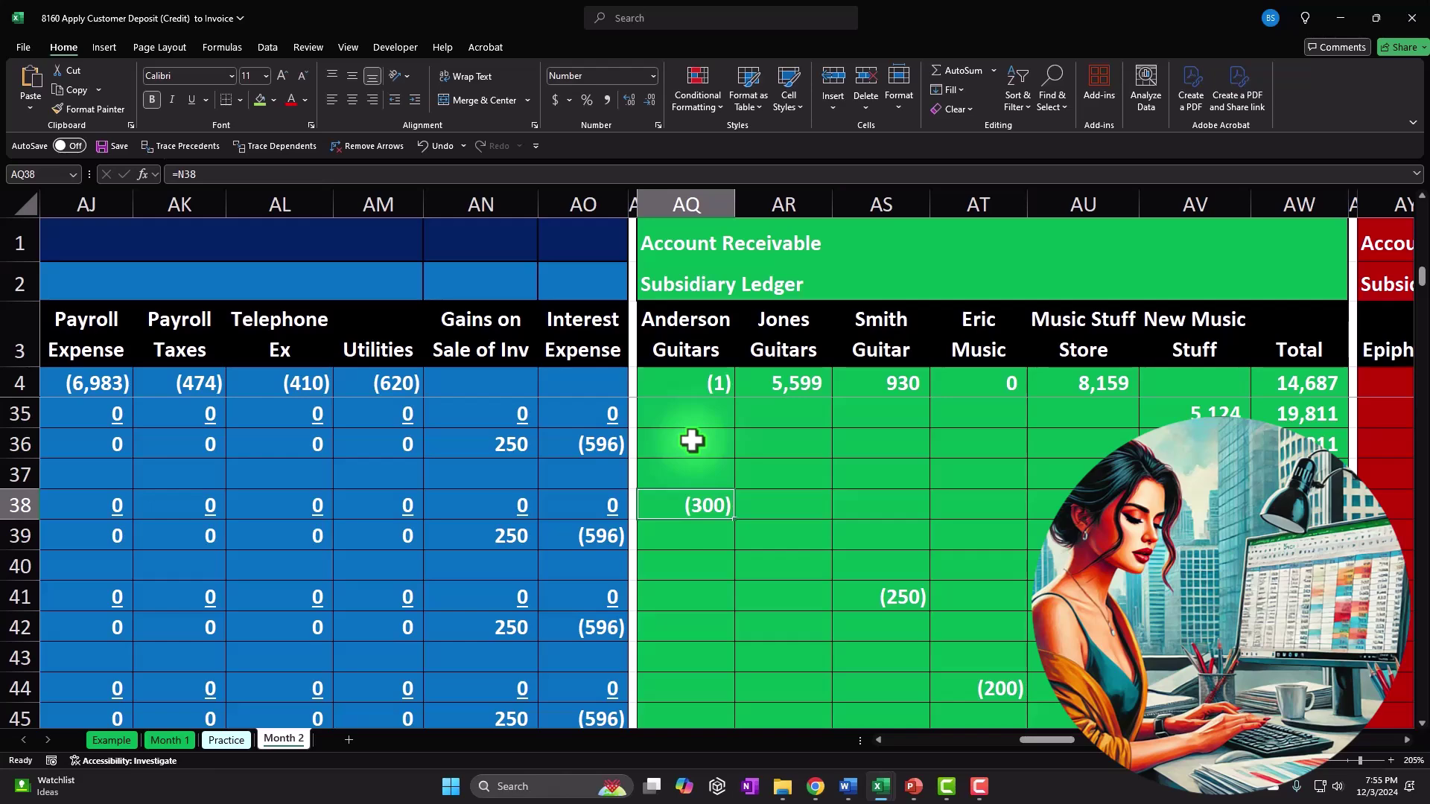
{"action": "scroll", "coordinate": [691, 441], "scroll_direction": "down", "scroll_amount": 4}
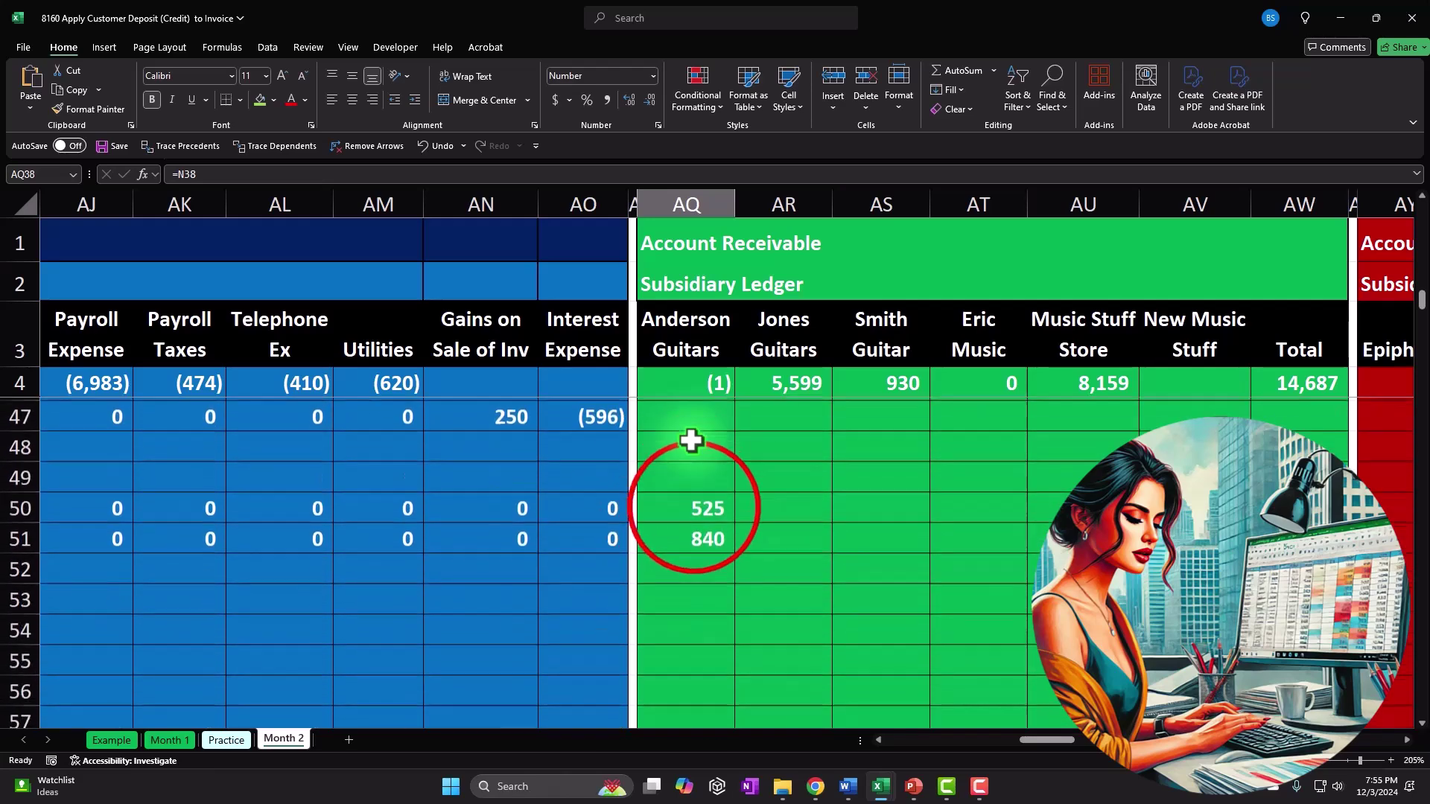
{"action": "left_click_drag", "start_coordinate": [692, 504], "coordinate": [692, 527]}
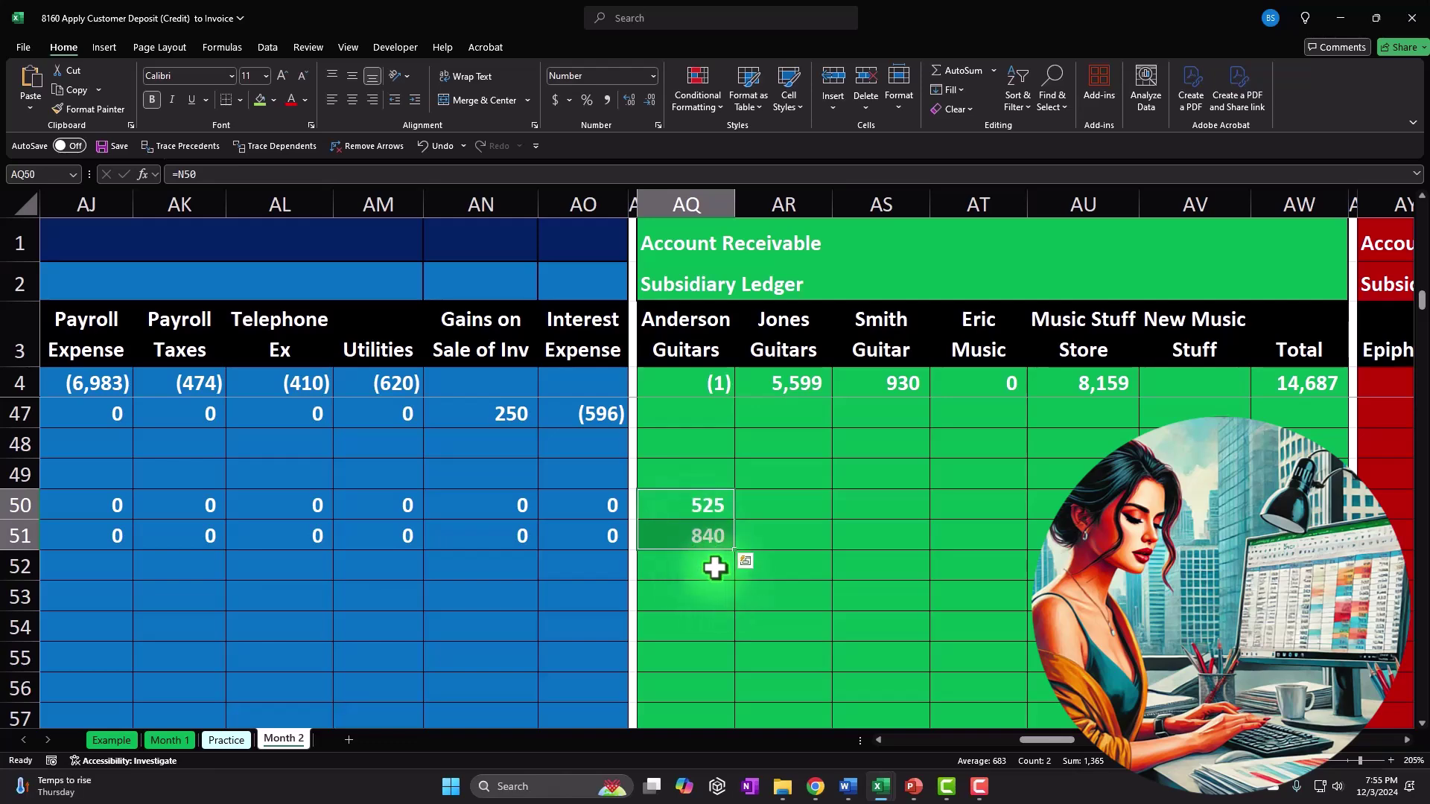
{"action": "scroll", "coordinate": [715, 567], "scroll_direction": "up", "scroll_amount": 4}
{"action": "left_click", "coordinate": [690, 507]}
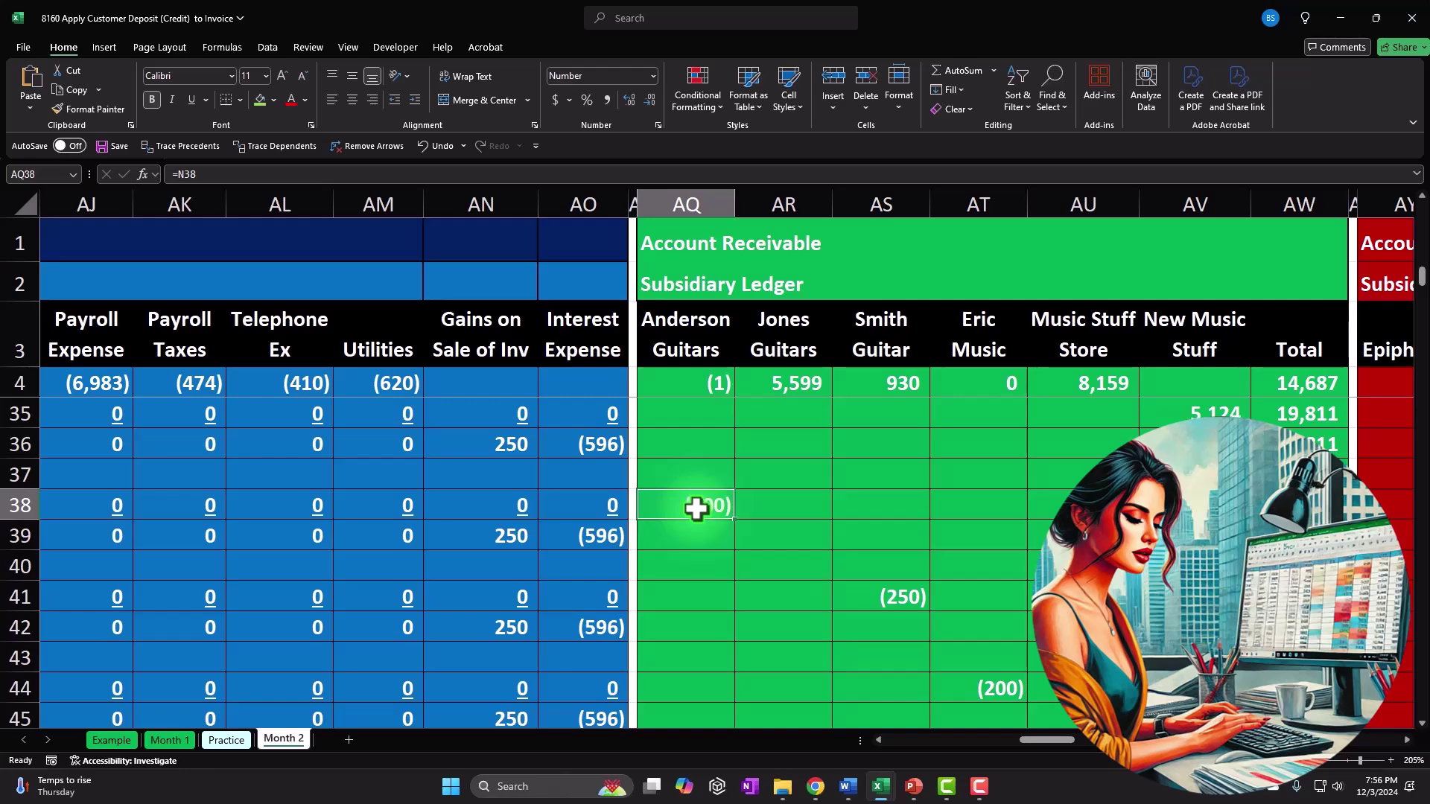
{"action": "scroll", "coordinate": [695, 508], "scroll_direction": "down", "scroll_amount": 4}
{"action": "left_click", "coordinate": [696, 508]}
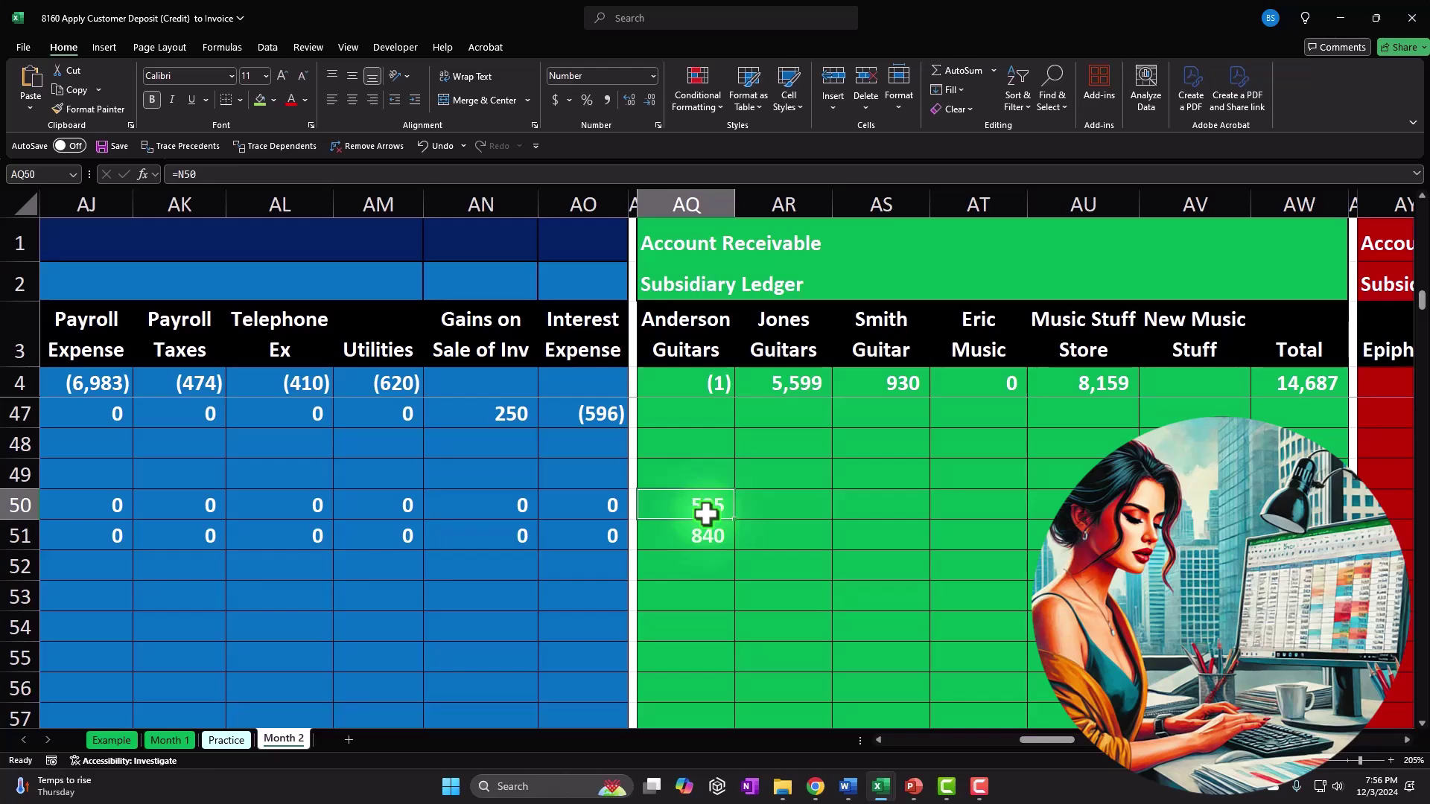
{"action": "scroll", "coordinate": [706, 514], "scroll_direction": "up", "scroll_amount": 4}
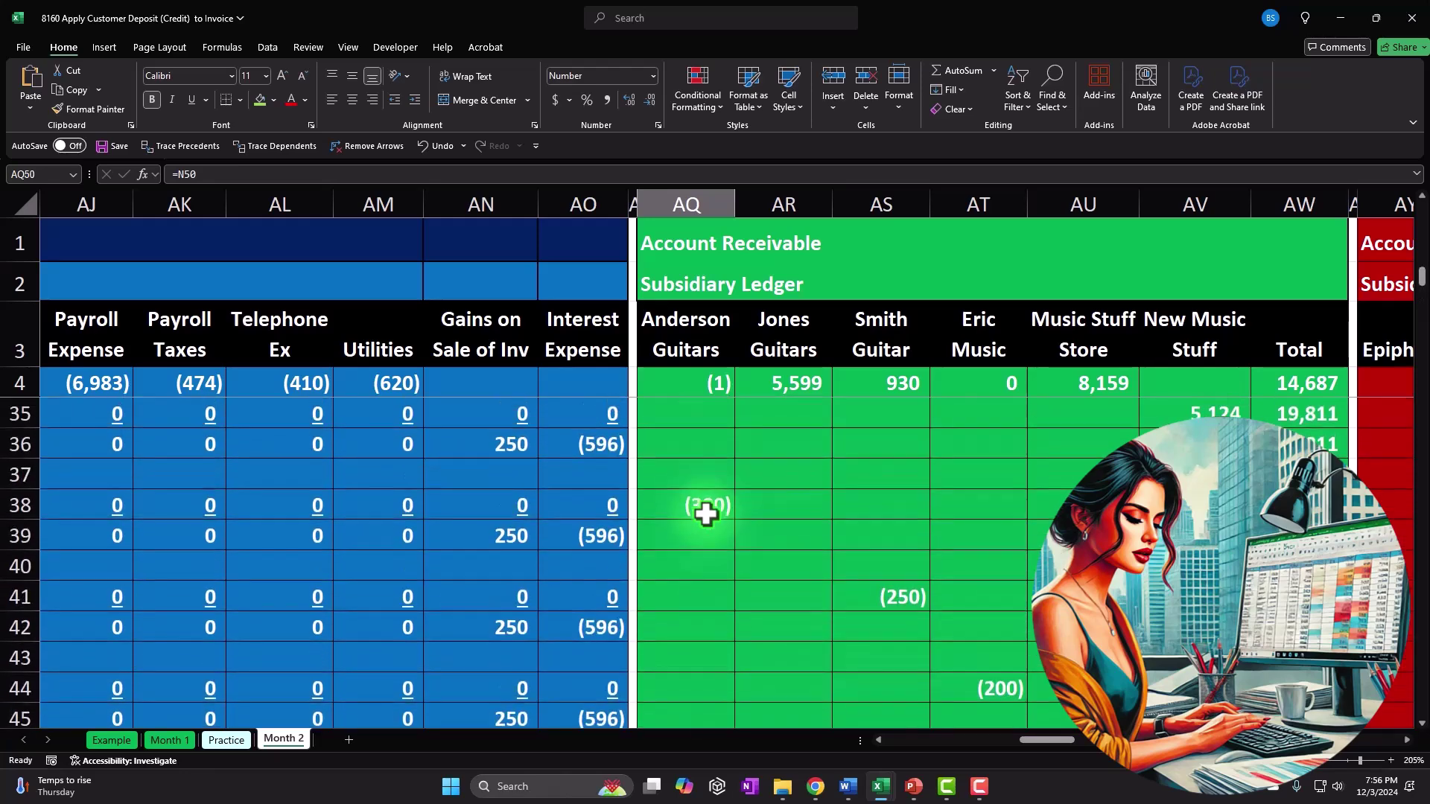
{"action": "left_click", "coordinate": [706, 514]}
{"action": "scroll", "coordinate": [709, 529], "scroll_direction": "down", "scroll_amount": 2}
{"action": "scroll", "coordinate": [709, 529], "scroll_direction": "down", "scroll_amount": 1}
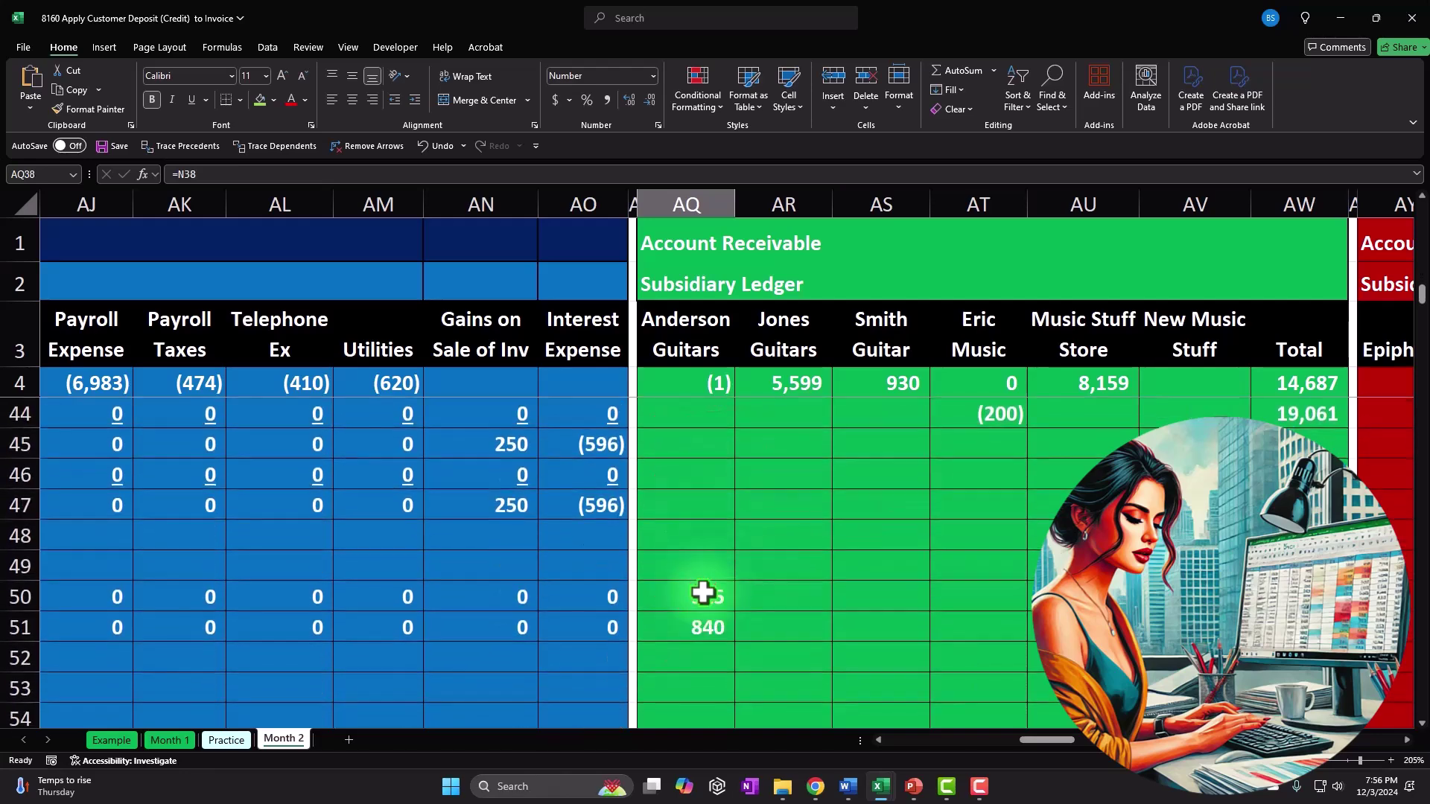
{"action": "left_click_drag", "start_coordinate": [702, 592], "coordinate": [703, 621]}
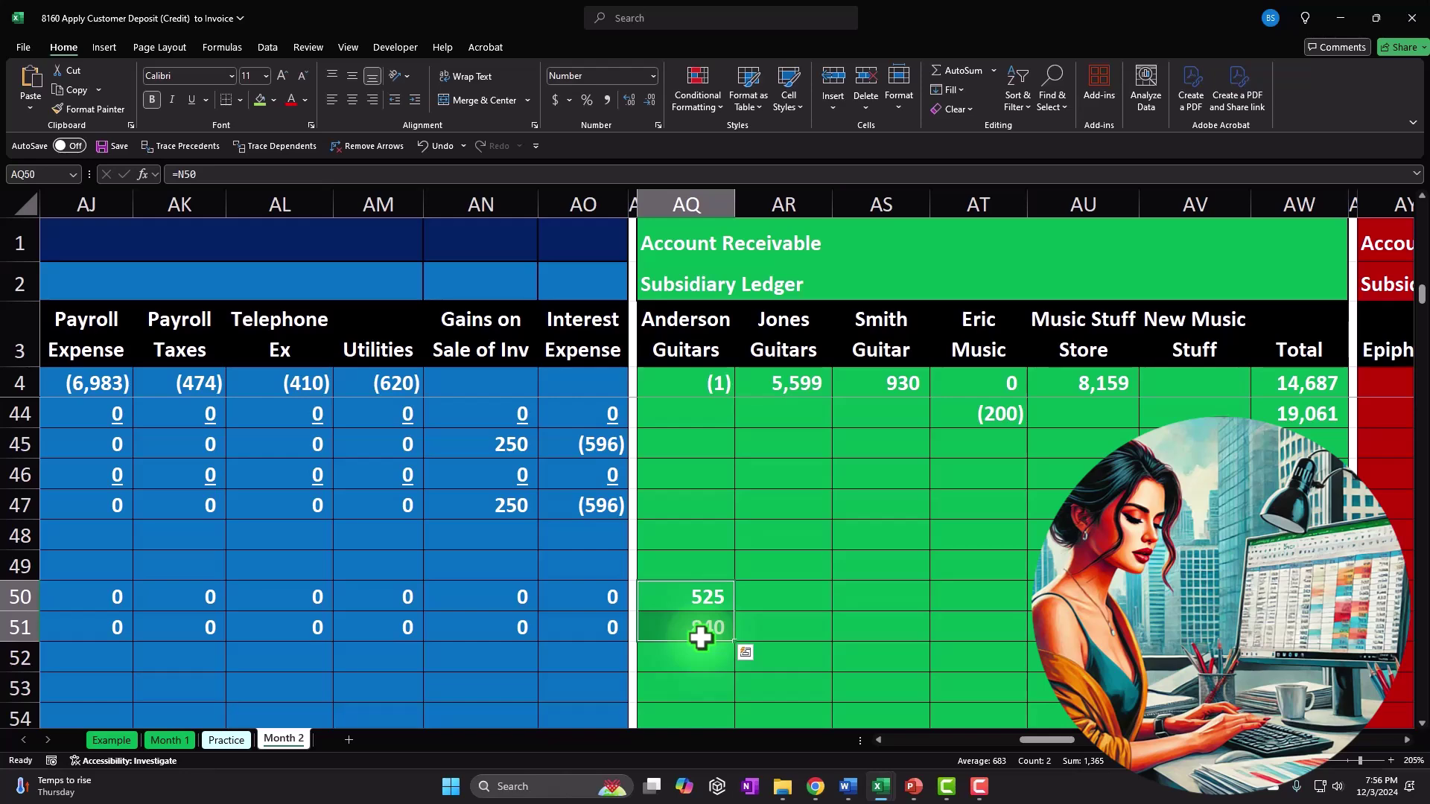
{"action": "scroll", "coordinate": [700, 638], "scroll_direction": "up", "scroll_amount": 3}
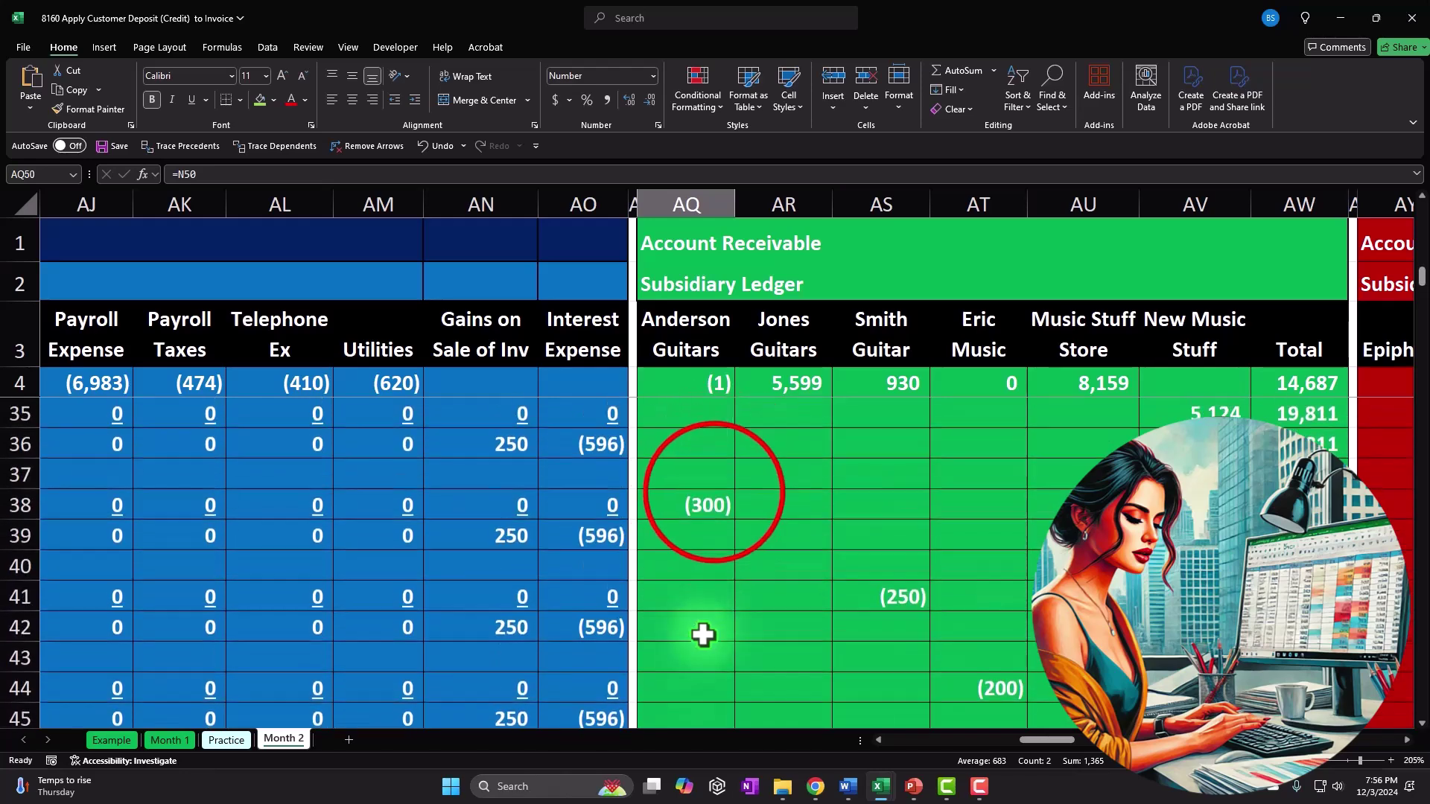
{"action": "left_click", "coordinate": [713, 492]}
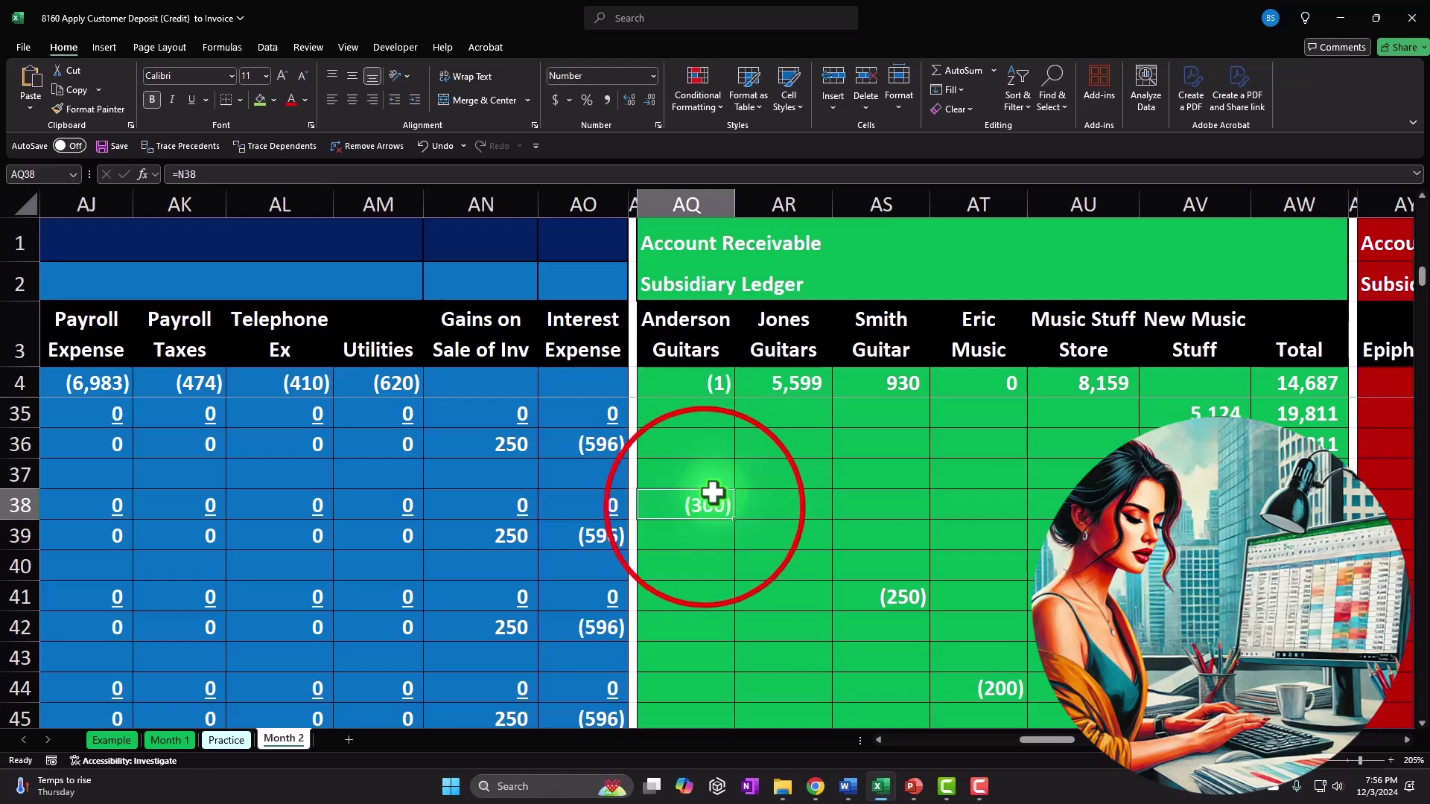
{"action": "left_click_drag", "start_coordinate": [712, 501], "coordinate": [688, 583]}
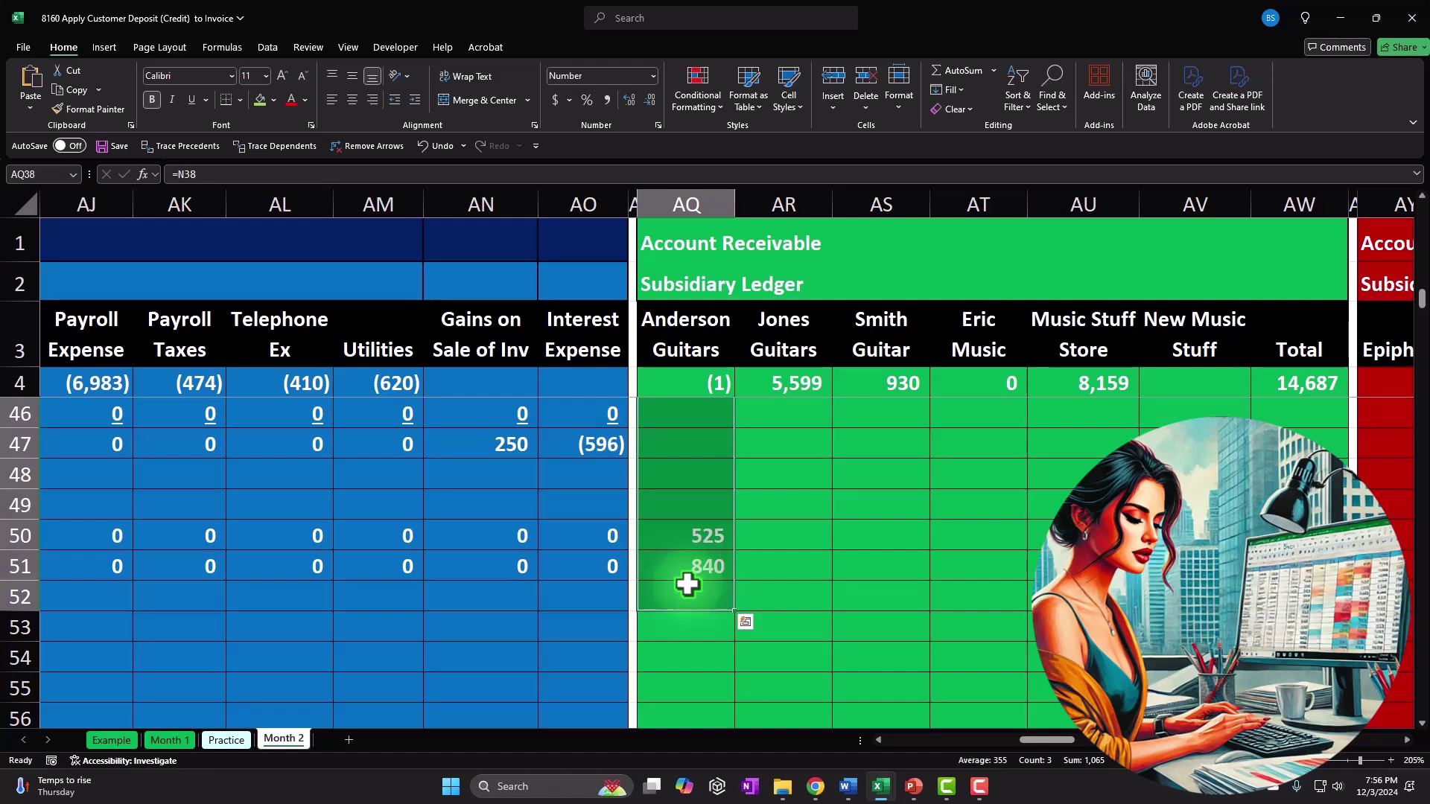
{"action": "left_click", "coordinate": [681, 596]}
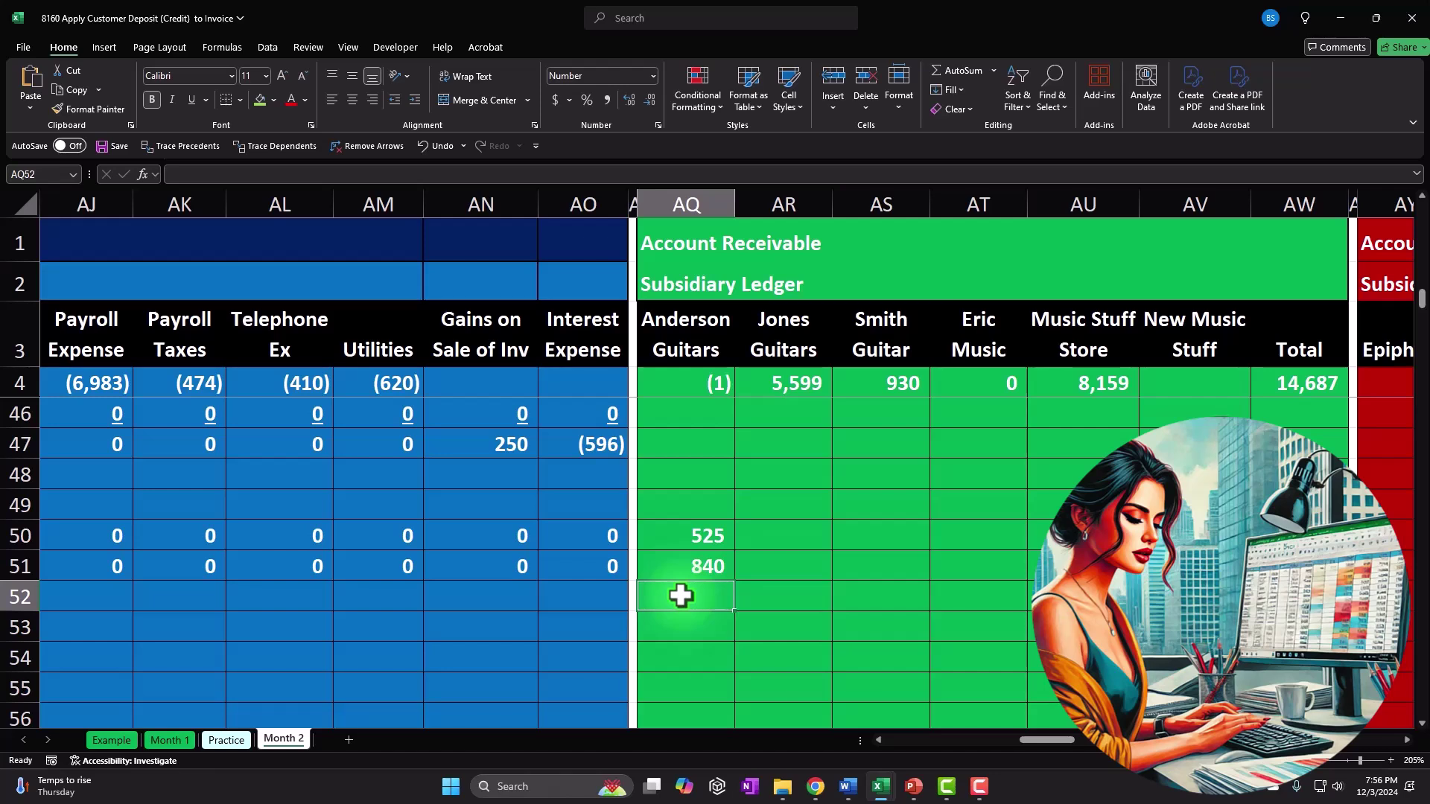
{"action": "scroll", "coordinate": [680, 596], "scroll_direction": "up", "scroll_amount": 3}
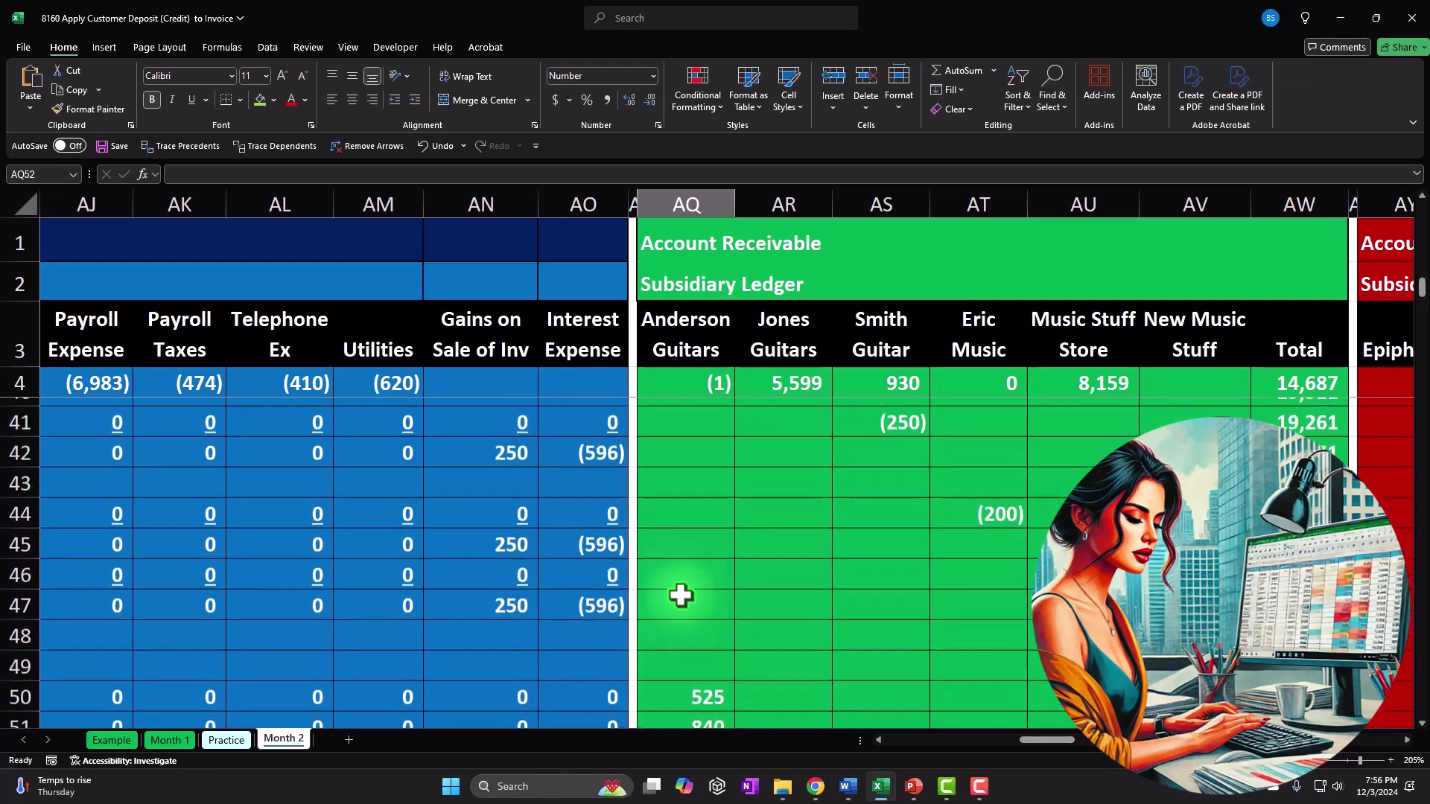
{"action": "left_click", "coordinate": [686, 445]}
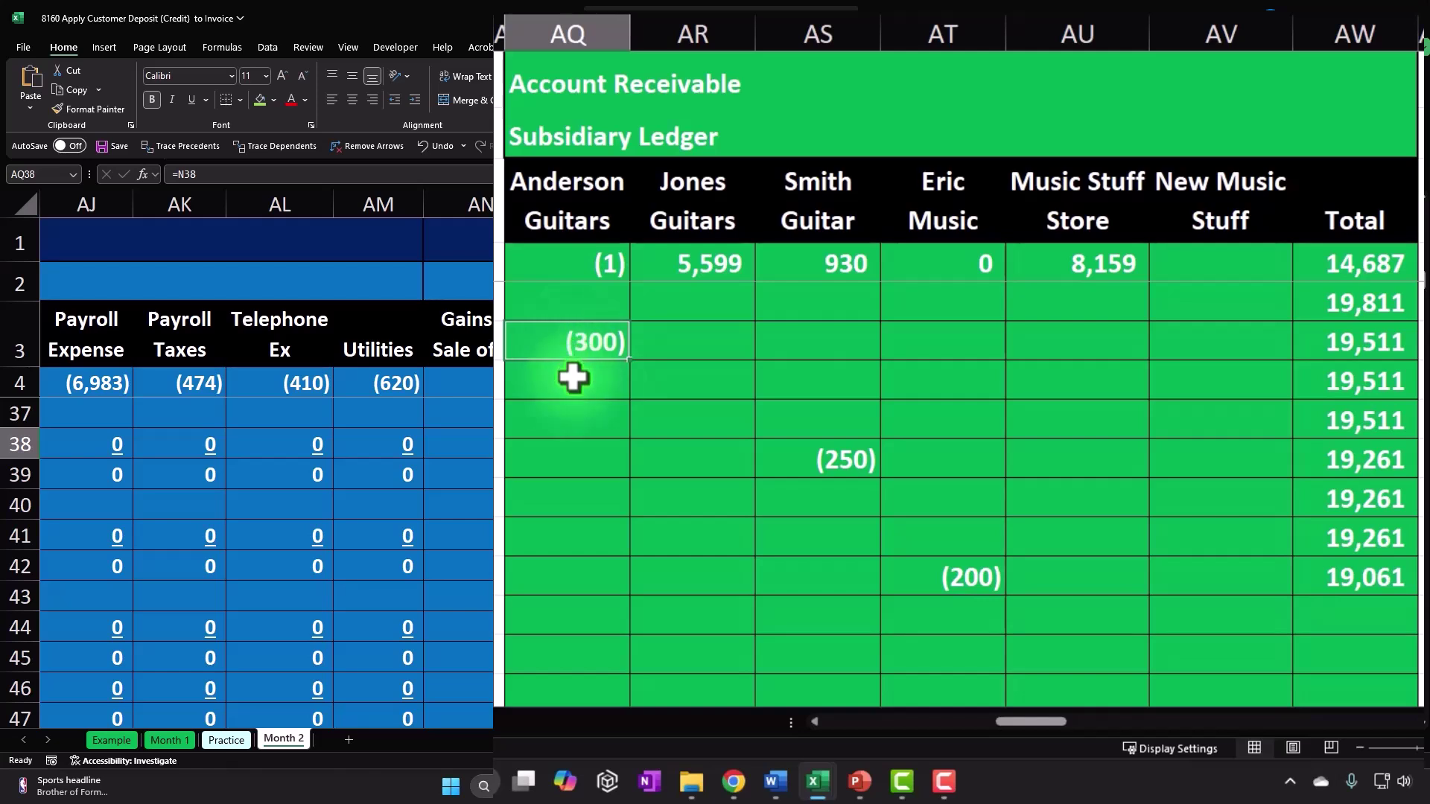
{"action": "left_click", "coordinate": [555, 93]}
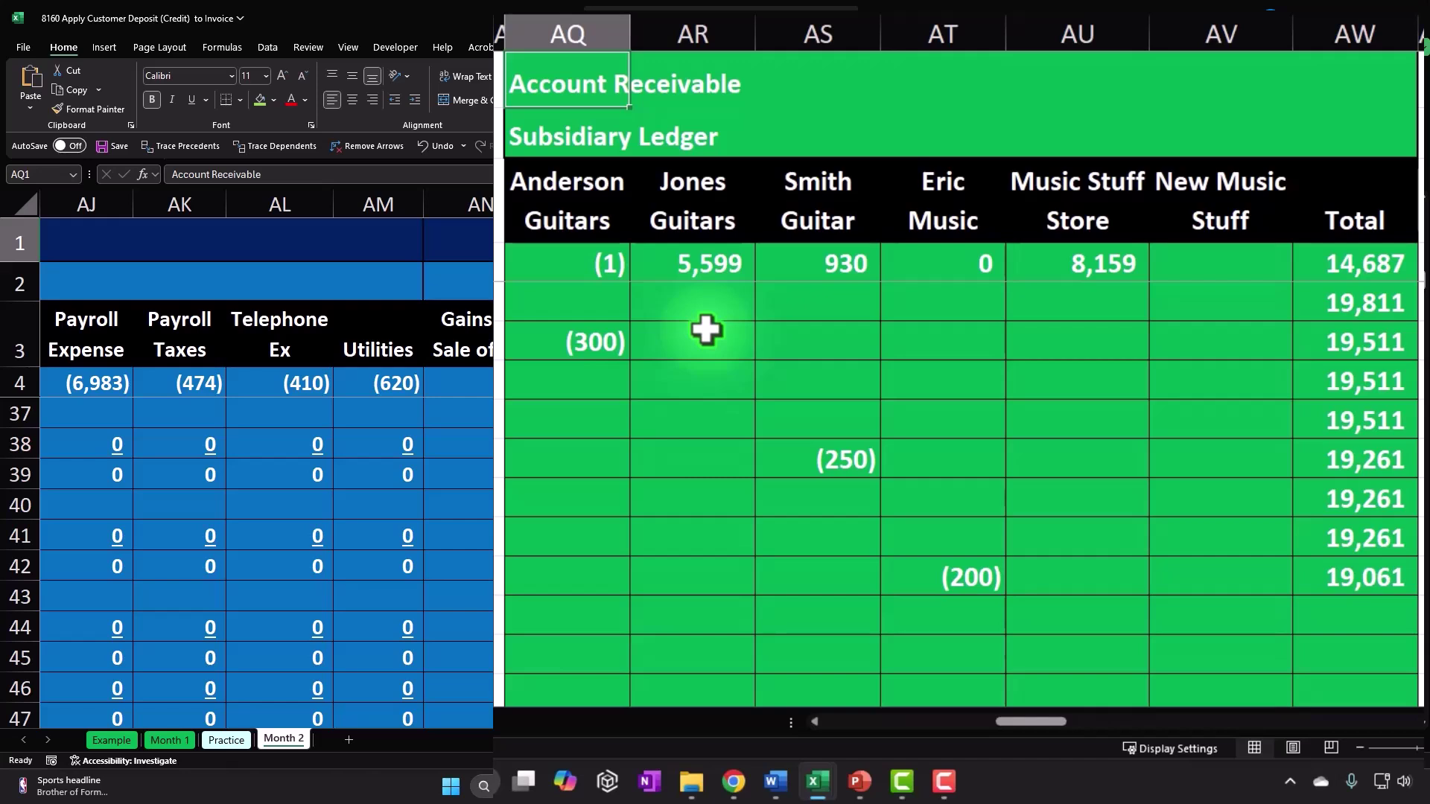
{"action": "left_click", "coordinate": [567, 340]}
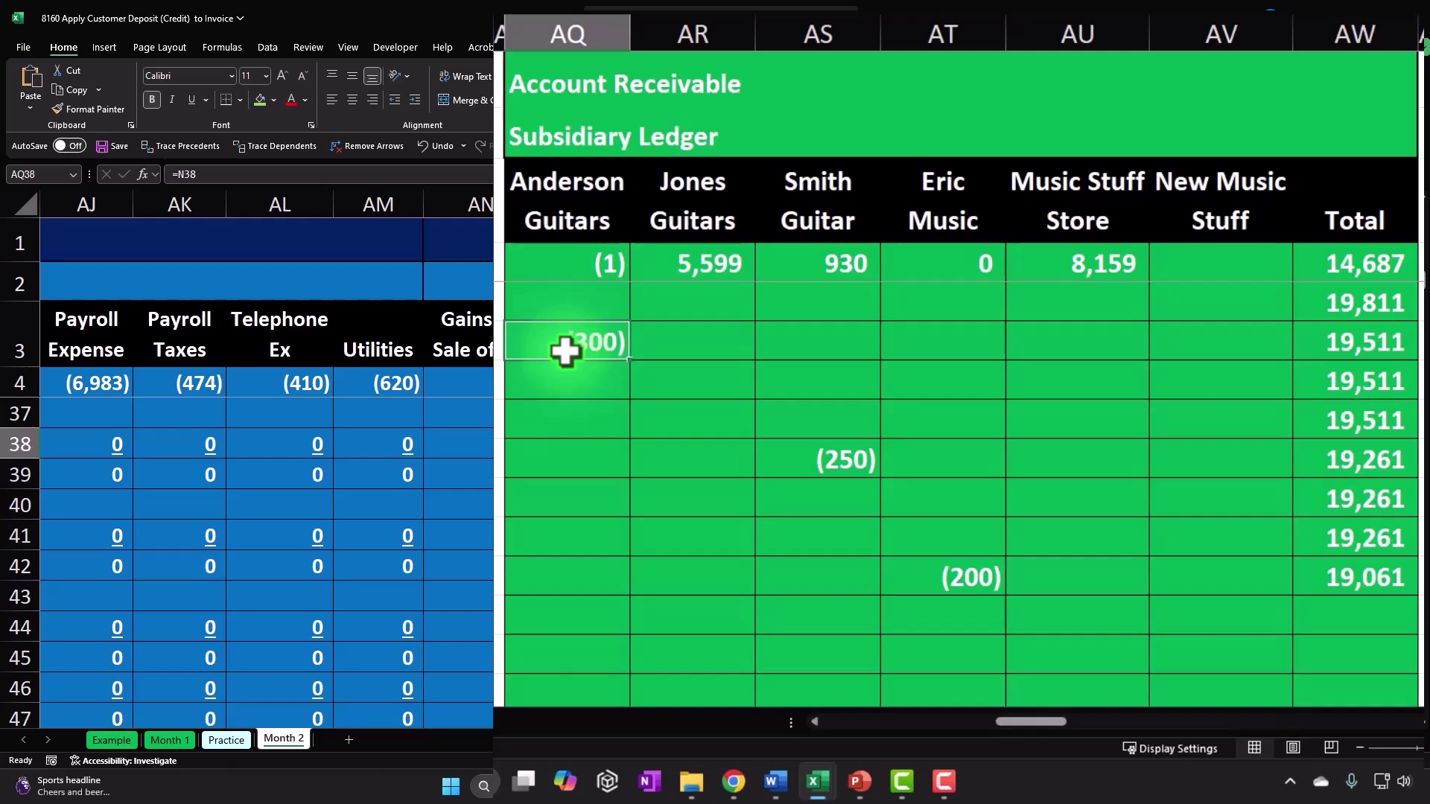
{"action": "left_click", "coordinate": [566, 370]}
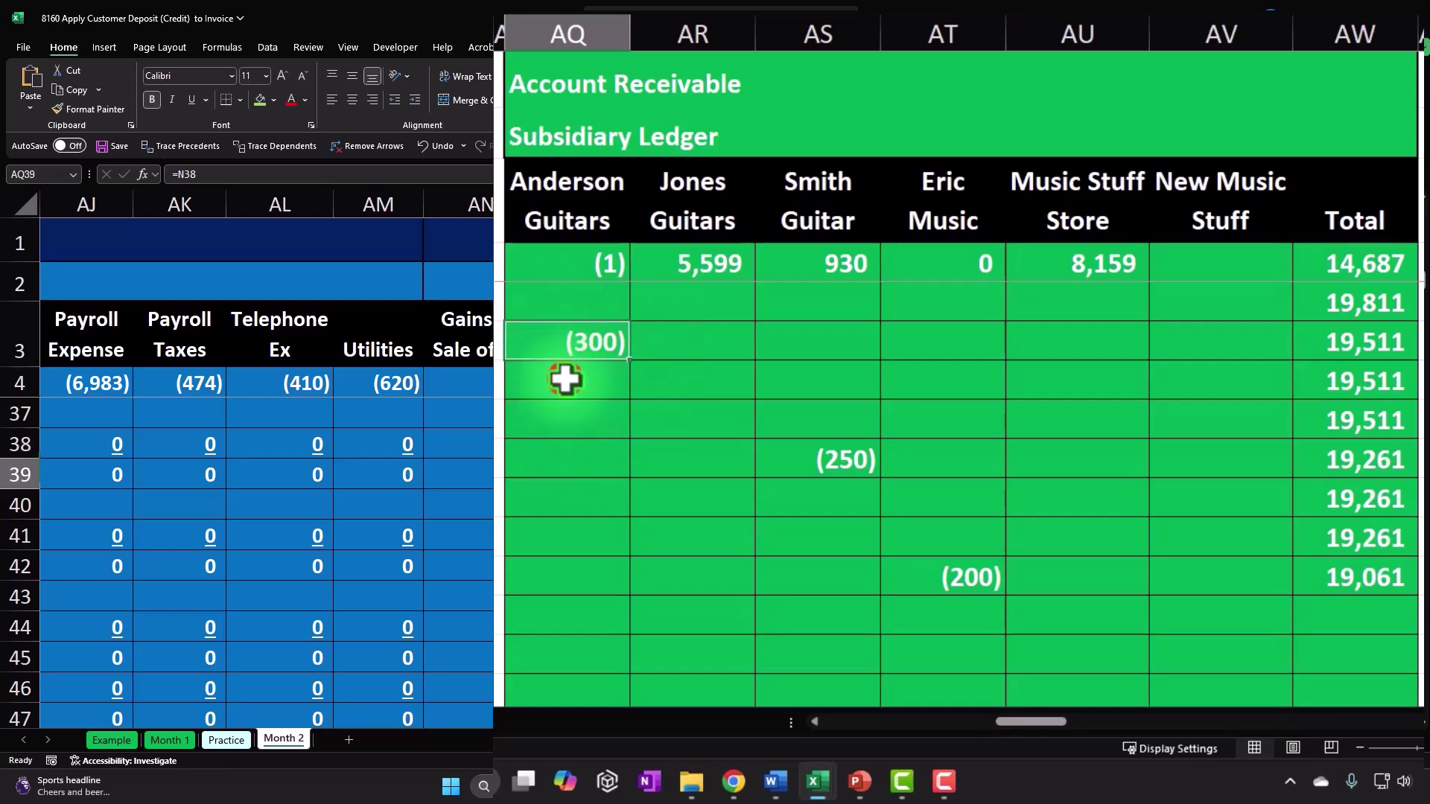
Step: Examine the Anderson Guitars receivable amounts in rows 50 and 51 and trace them back to the 2/26 invoice description lines
{"action": "scroll", "coordinate": [565, 376], "scroll_direction": "down", "scroll_amount": 3}
{"action": "scroll", "coordinate": [565, 380], "scroll_direction": "down", "scroll_amount": 1}
{"action": "left_click", "coordinate": [565, 485]}
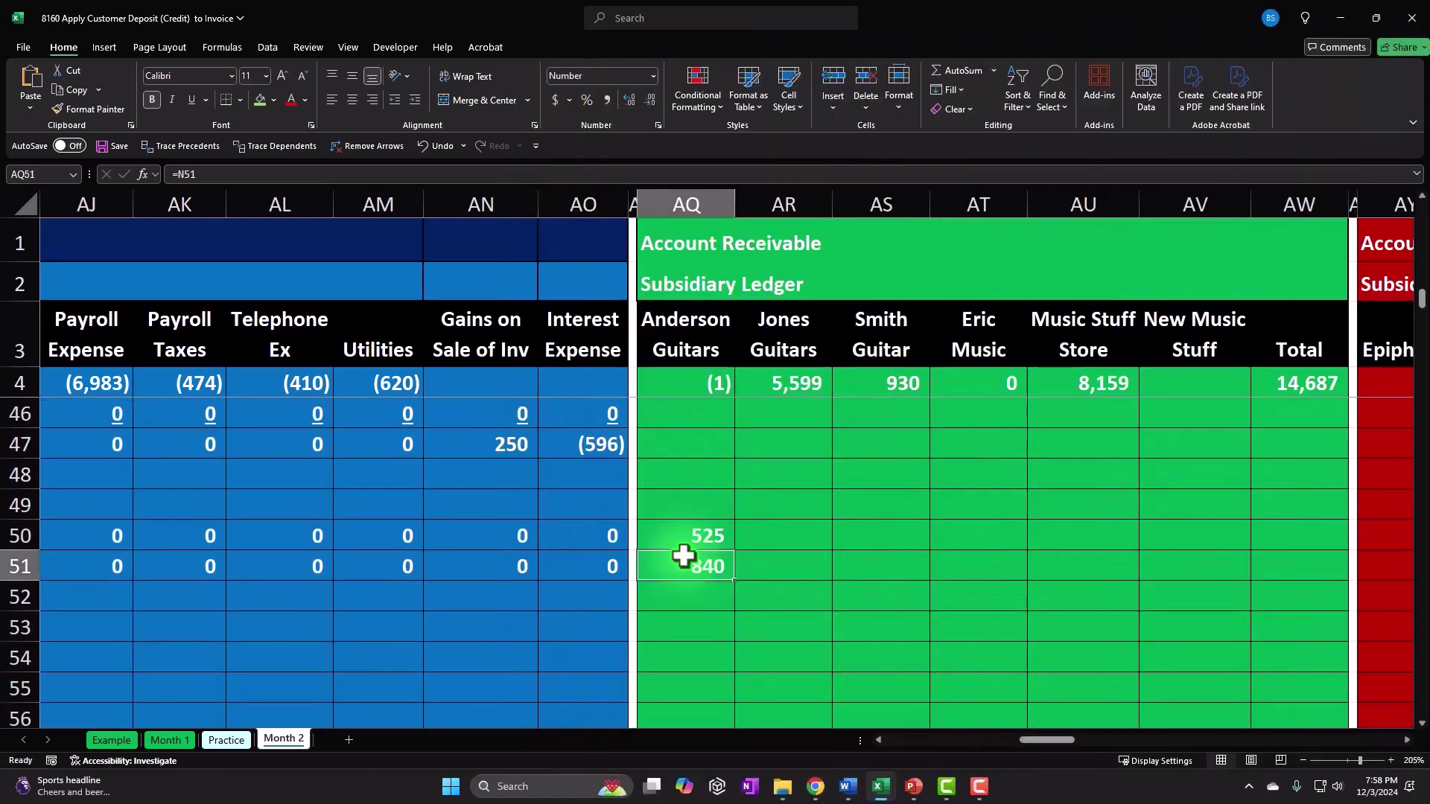
{"action": "key", "text": "Left"}
{"action": "key", "text": "Left"}
{"action": "key", "text": "Left"}
{"action": "key", "text": "Left"}
{"action": "key", "text": "Left"}
{"action": "key", "text": "Left"}
{"action": "key", "text": "Left"}
{"action": "key", "text": "Left"}
{"action": "key", "text": "Left"}
{"action": "key", "text": "Left"}
{"action": "key", "text": "Left"}
{"action": "key", "text": "Left"}
{"action": "key", "text": "Left"}
{"action": "key", "text": "Left"}
{"action": "key", "text": "Left"}
{"action": "key", "text": "Left"}
{"action": "key", "text": "Left"}
{"action": "key", "text": "Left"}
{"action": "key", "text": "Left"}
{"action": "key", "text": "Left"}
{"action": "key", "text": "Left"}
{"action": "key", "text": "Left"}
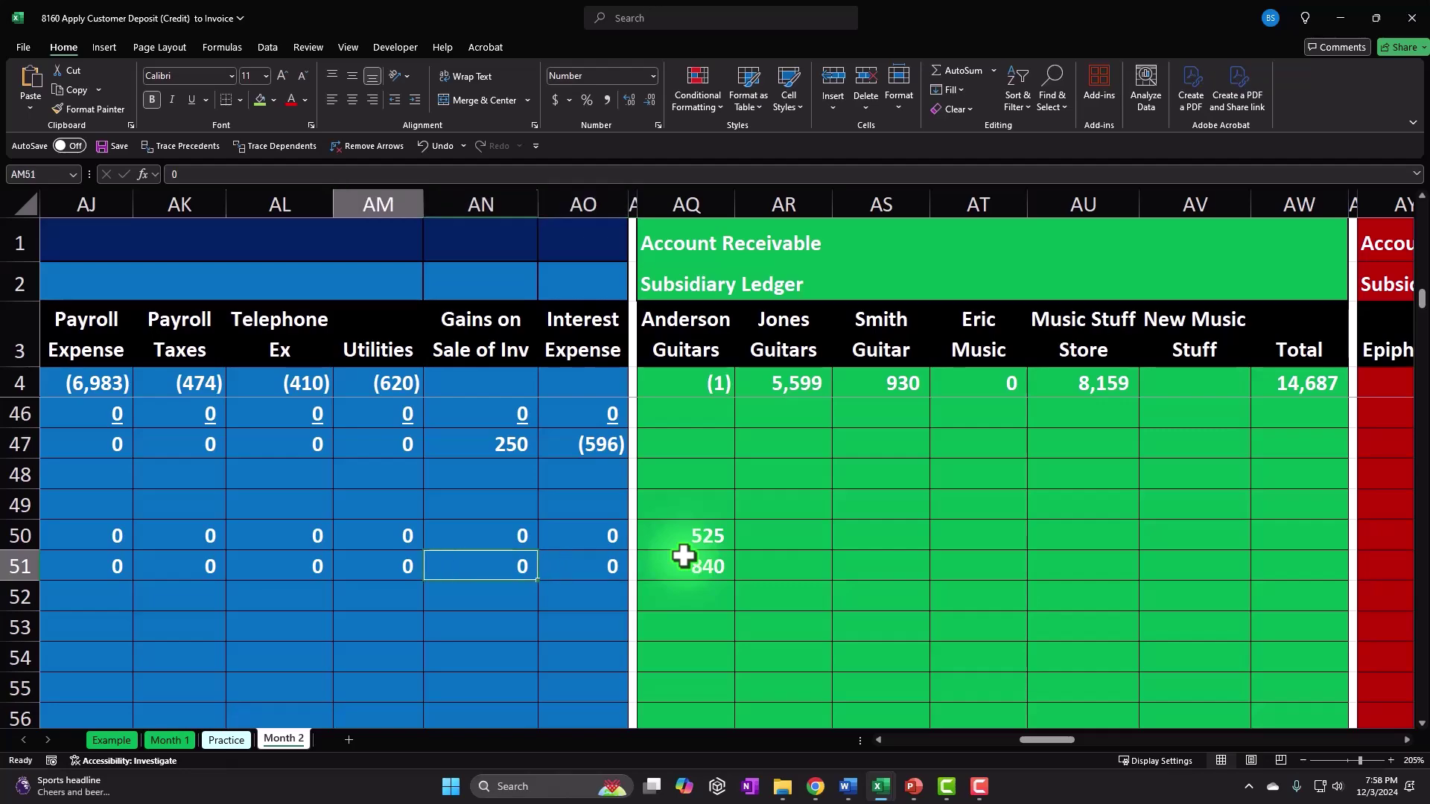
{"action": "key", "text": "Left"}
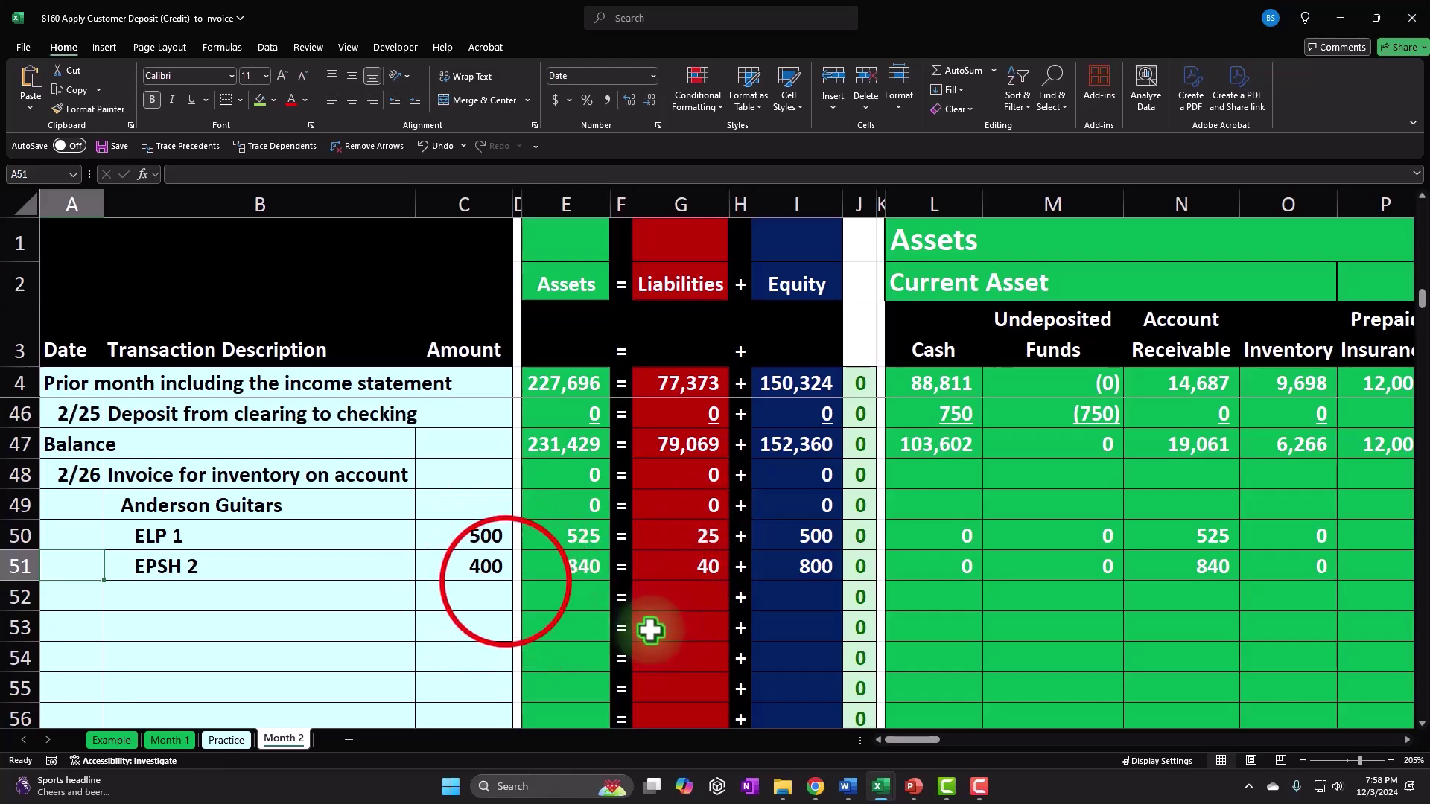
{"action": "left_click", "coordinate": [439, 607]}
{"action": "scroll", "coordinate": [435, 630], "scroll_direction": "up", "scroll_amount": 1}
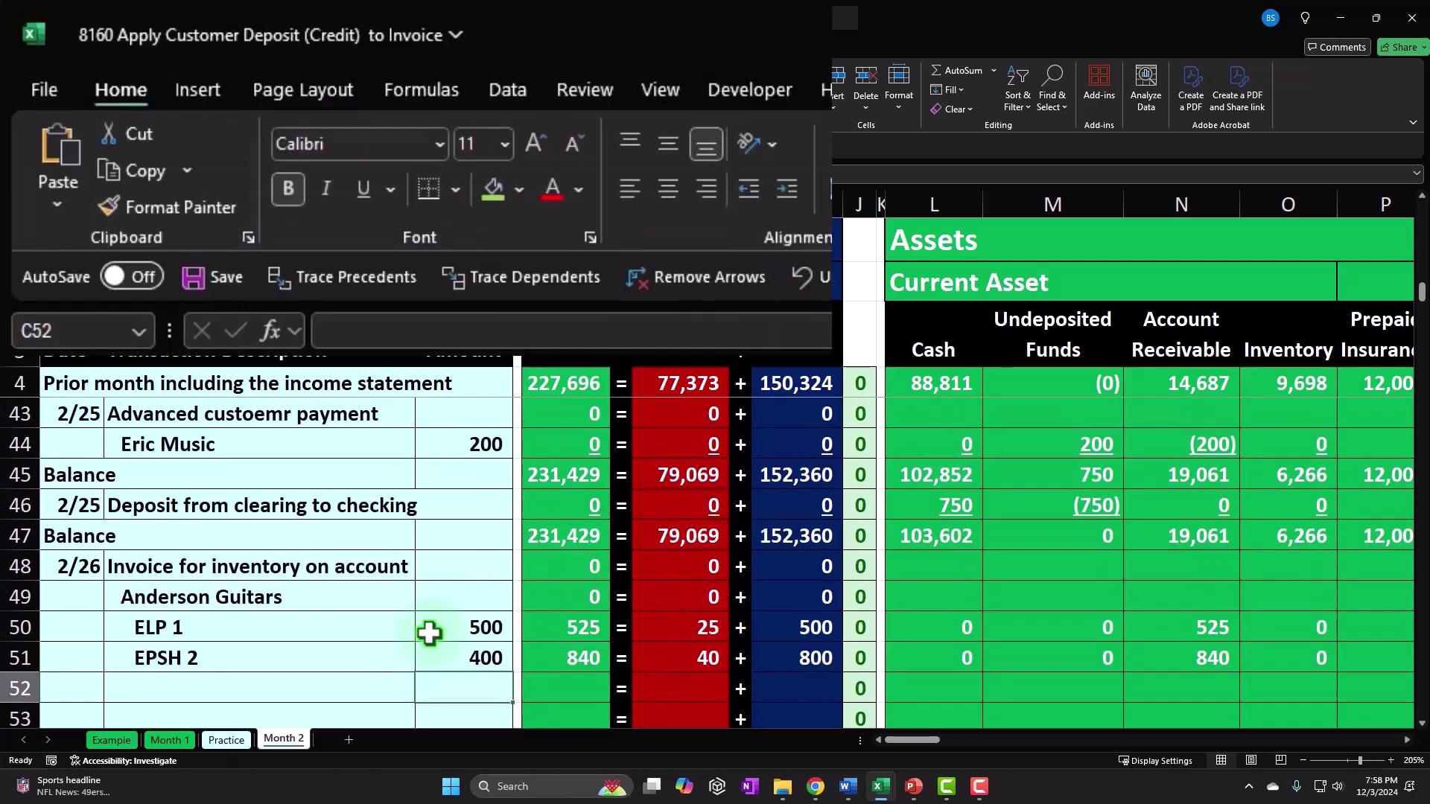
Step: Unfreeze the header panes on the Month 2 sheet
{"action": "left_click", "coordinate": [659, 92]}
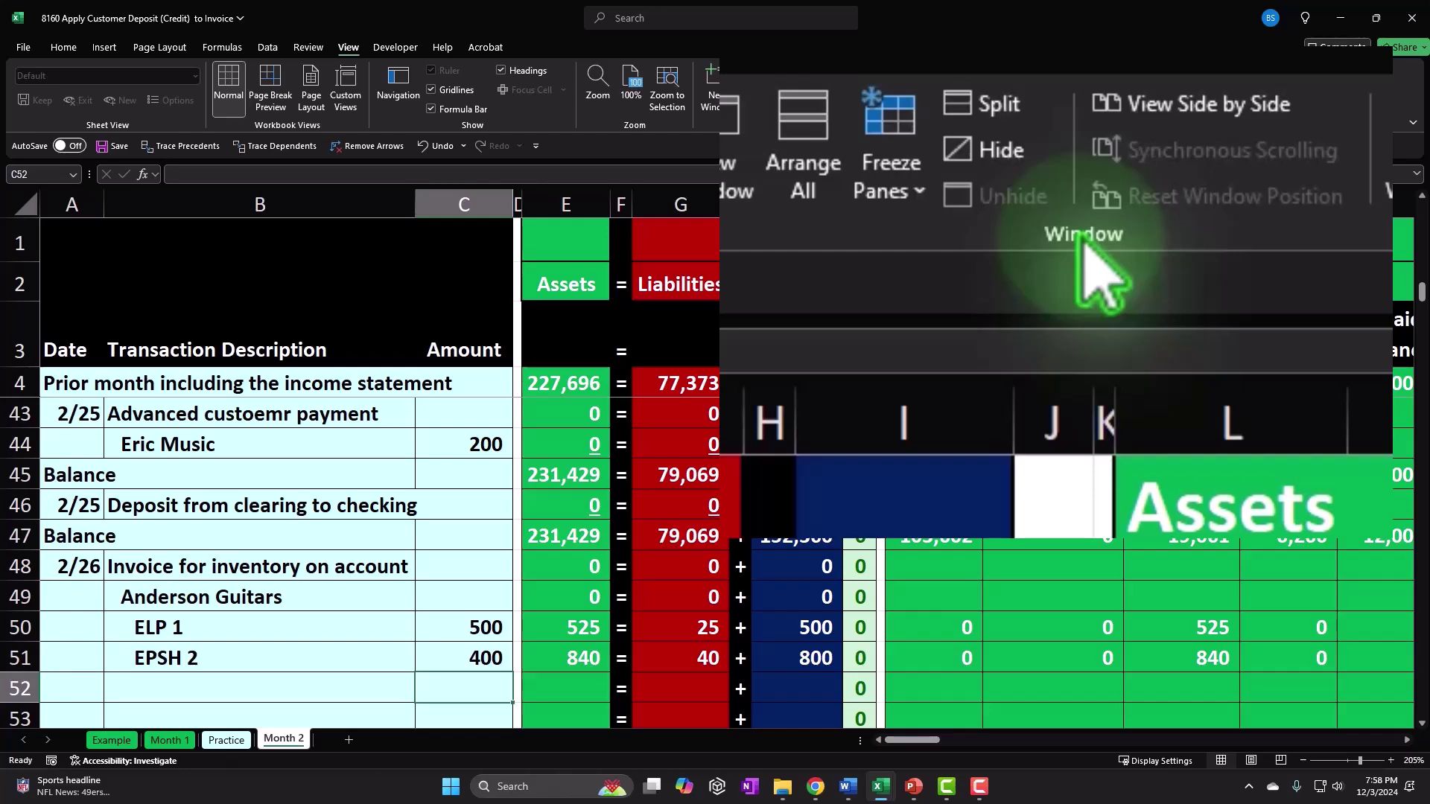
{"action": "left_click", "coordinate": [787, 90]}
{"action": "left_click", "coordinate": [797, 138]}
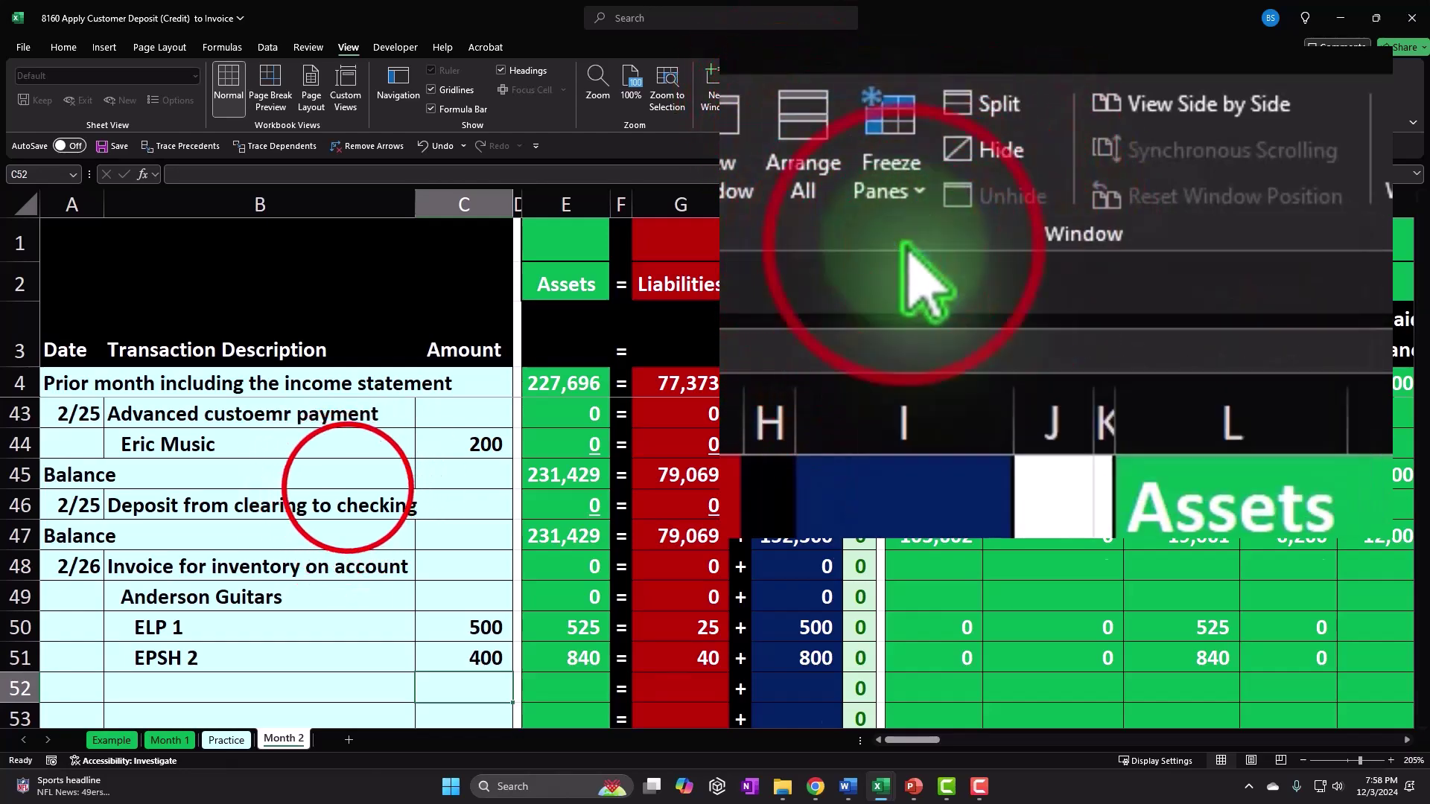
{"action": "left_click", "coordinate": [349, 483]}
{"action": "scroll", "coordinate": [348, 488], "scroll_direction": "down", "scroll_amount": 8}
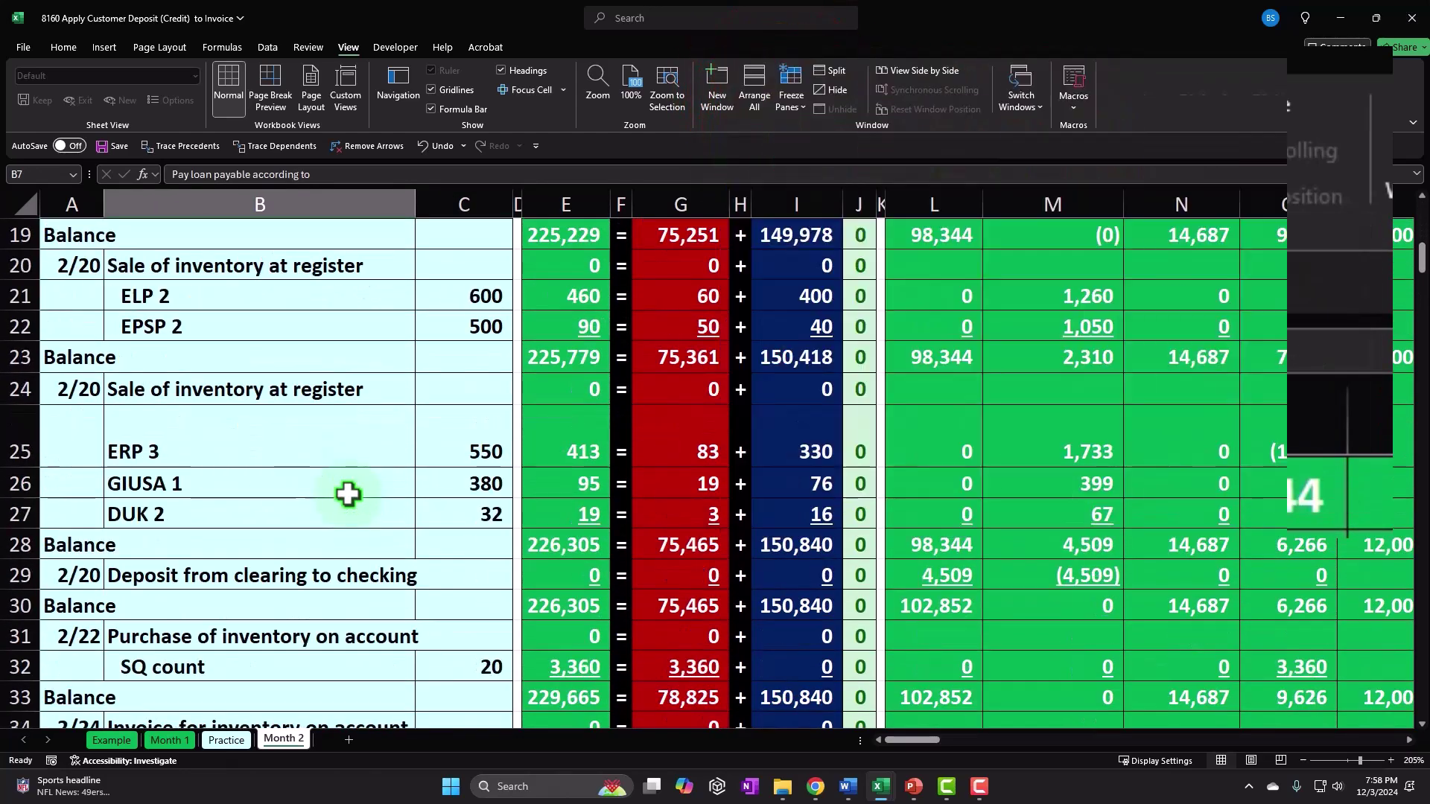
{"action": "scroll", "coordinate": [348, 493], "scroll_direction": "down", "scroll_amount": 4}
{"action": "scroll", "coordinate": [349, 501], "scroll_direction": "up", "scroll_amount": 1}
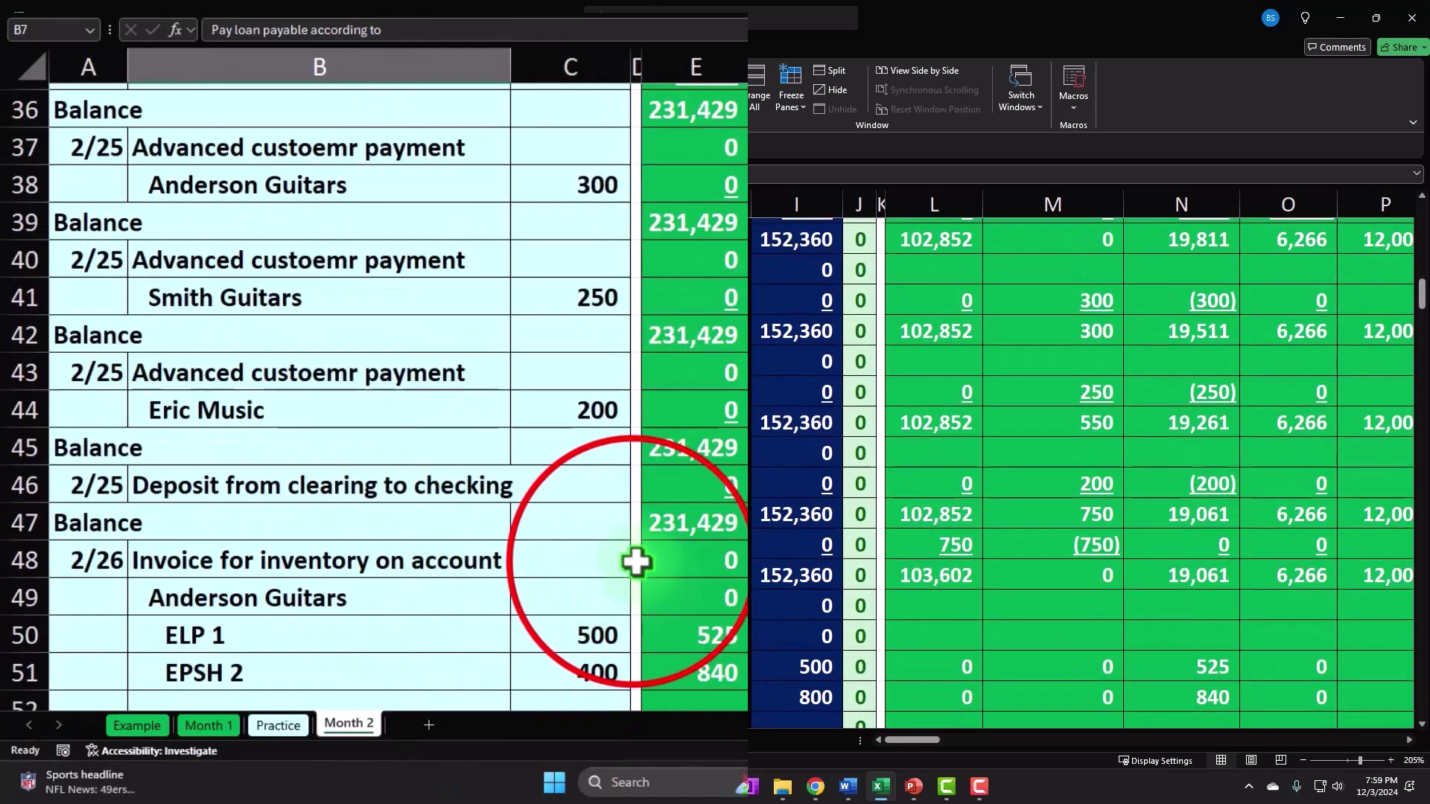
Step: Split the worksheet window at cell D48 and keep the Anderson Guitars ELP 1 and EPSH 2 invoice lines in the lower pane
{"action": "left_click", "coordinate": [636, 562]}
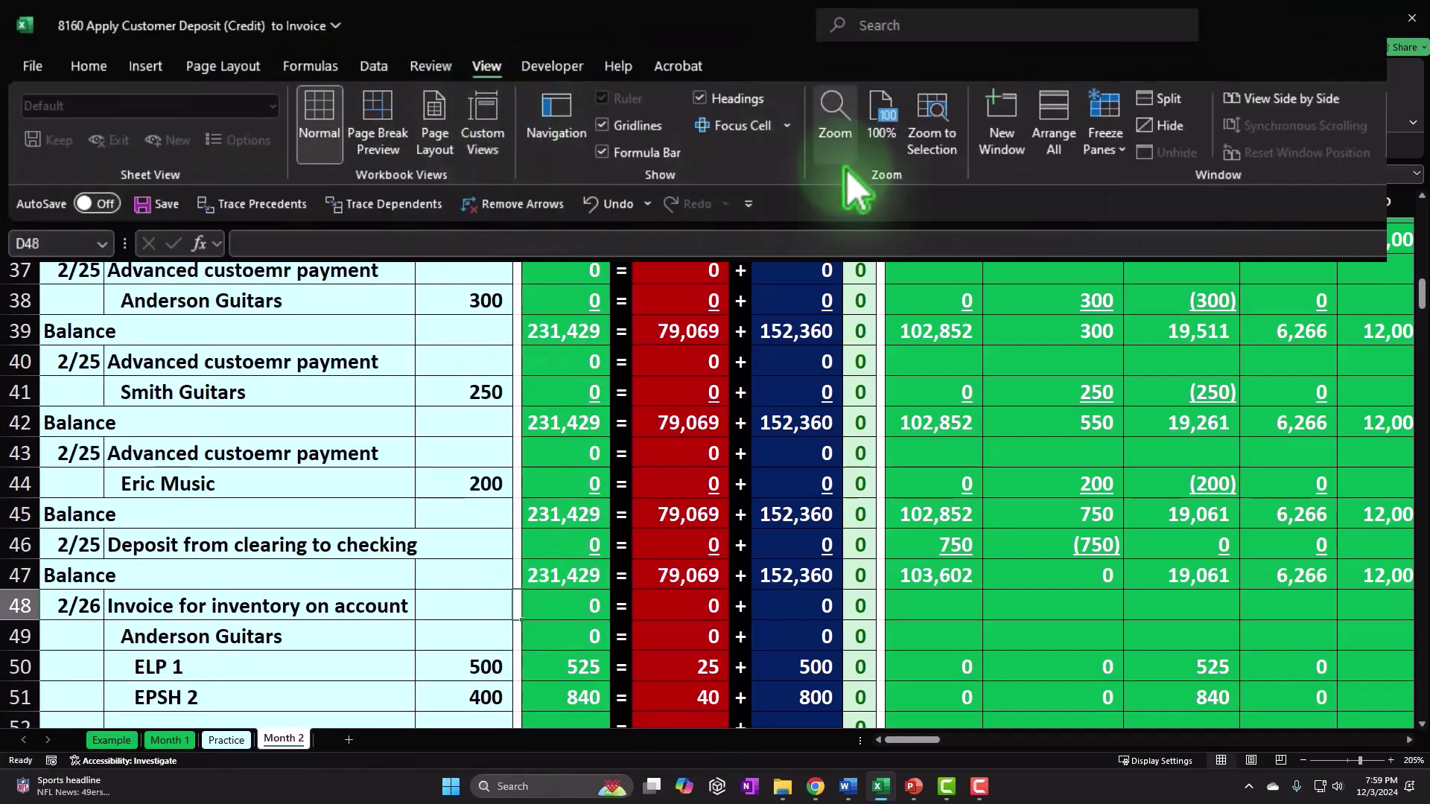
{"action": "left_click", "coordinate": [1156, 104]}
{"action": "left_click", "coordinate": [462, 689]}
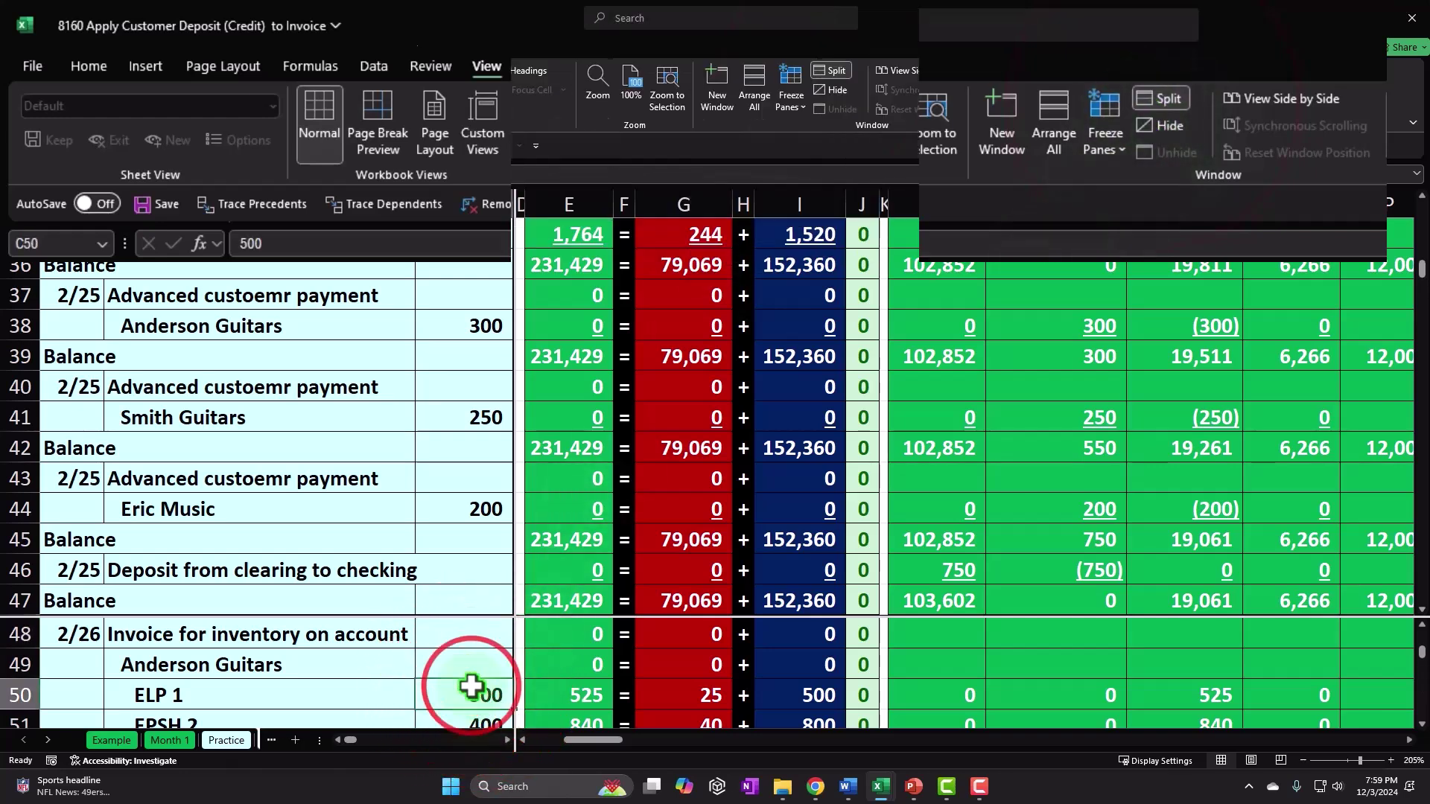
{"action": "left_click", "coordinate": [1422, 724]}
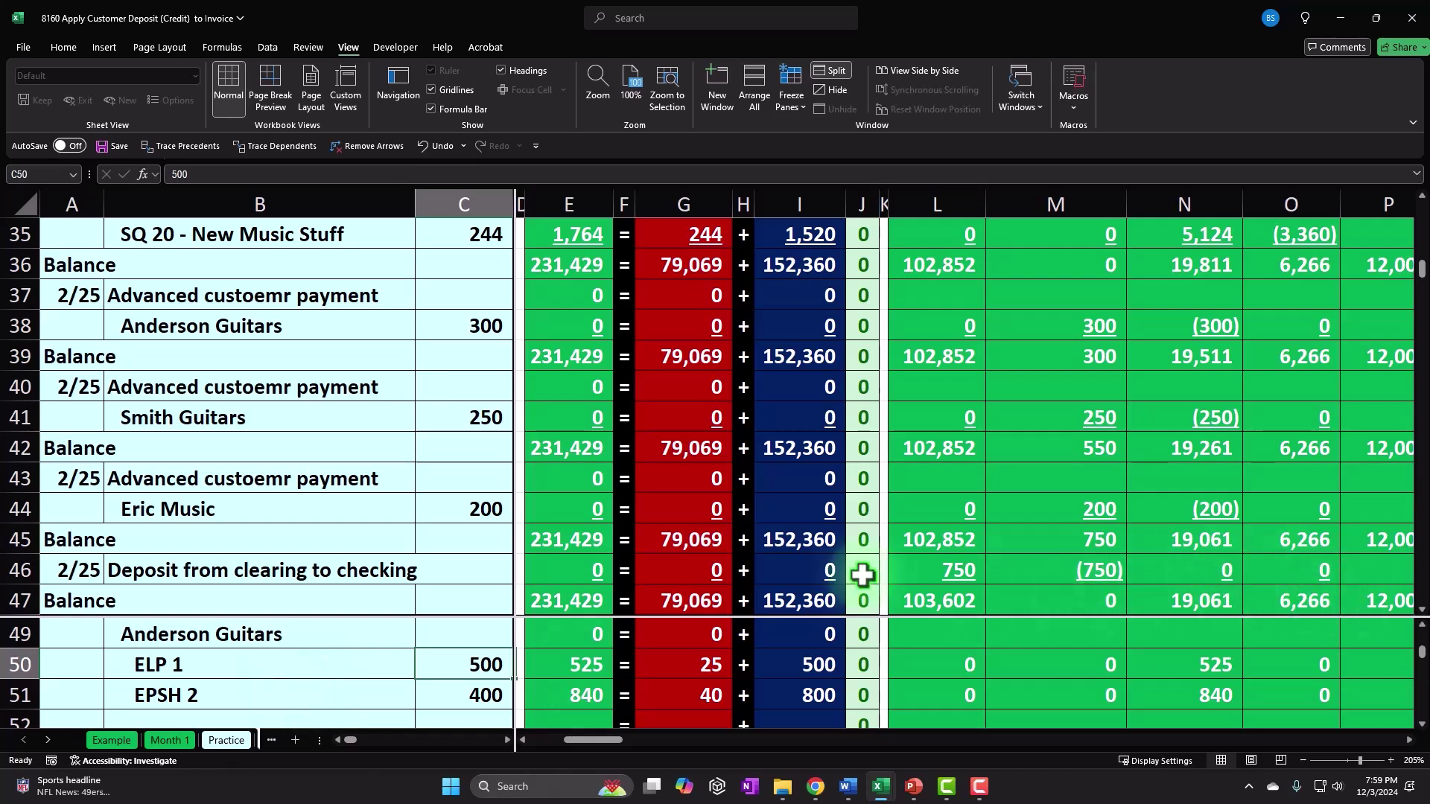
Step: Label row 6 of the ELP inventory subsidiary ledger Bal using a cell reference to the earlier Bal label
{"action": "left_click", "coordinate": [869, 438]}
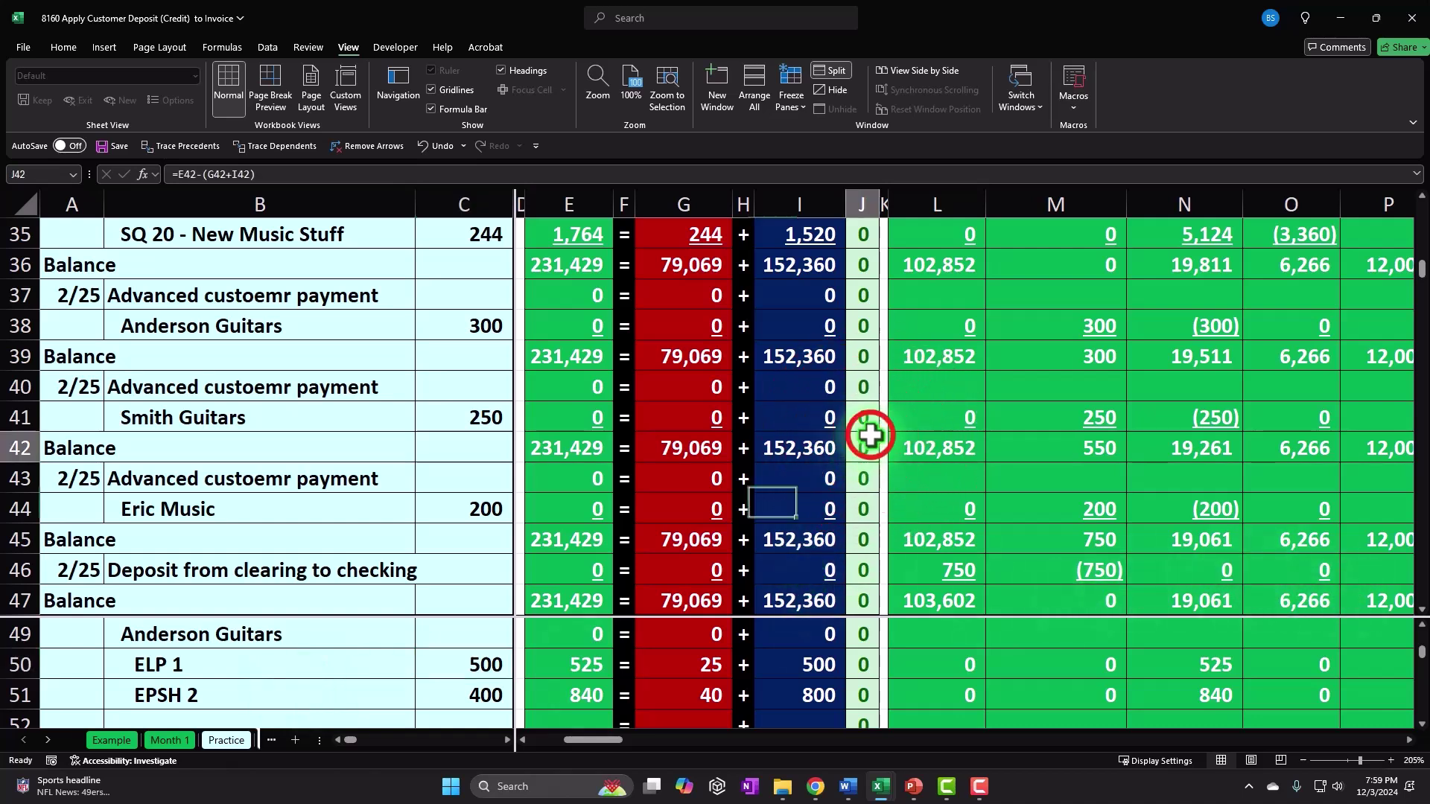
{"action": "key", "text": "Up"}
{"action": "key", "text": "Up"}
{"action": "key", "text": "Up"}
{"action": "key", "text": "Up"}
{"action": "key", "text": "Up"}
{"action": "key", "text": "Up"}
{"action": "key", "text": "Up"}
{"action": "key", "text": "Up"}
{"action": "key", "text": "Up"}
{"action": "key", "text": "Up"}
{"action": "key", "text": "Up"}
{"action": "key", "text": "Up"}
{"action": "key", "text": "Up"}
{"action": "key", "text": "Up"}
{"action": "key", "text": "Up"}
{"action": "key", "text": "Up"}
{"action": "key", "text": "Up"}
{"action": "key", "text": "Up"}
{"action": "key", "text": "Up"}
{"action": "key", "text": "Up"}
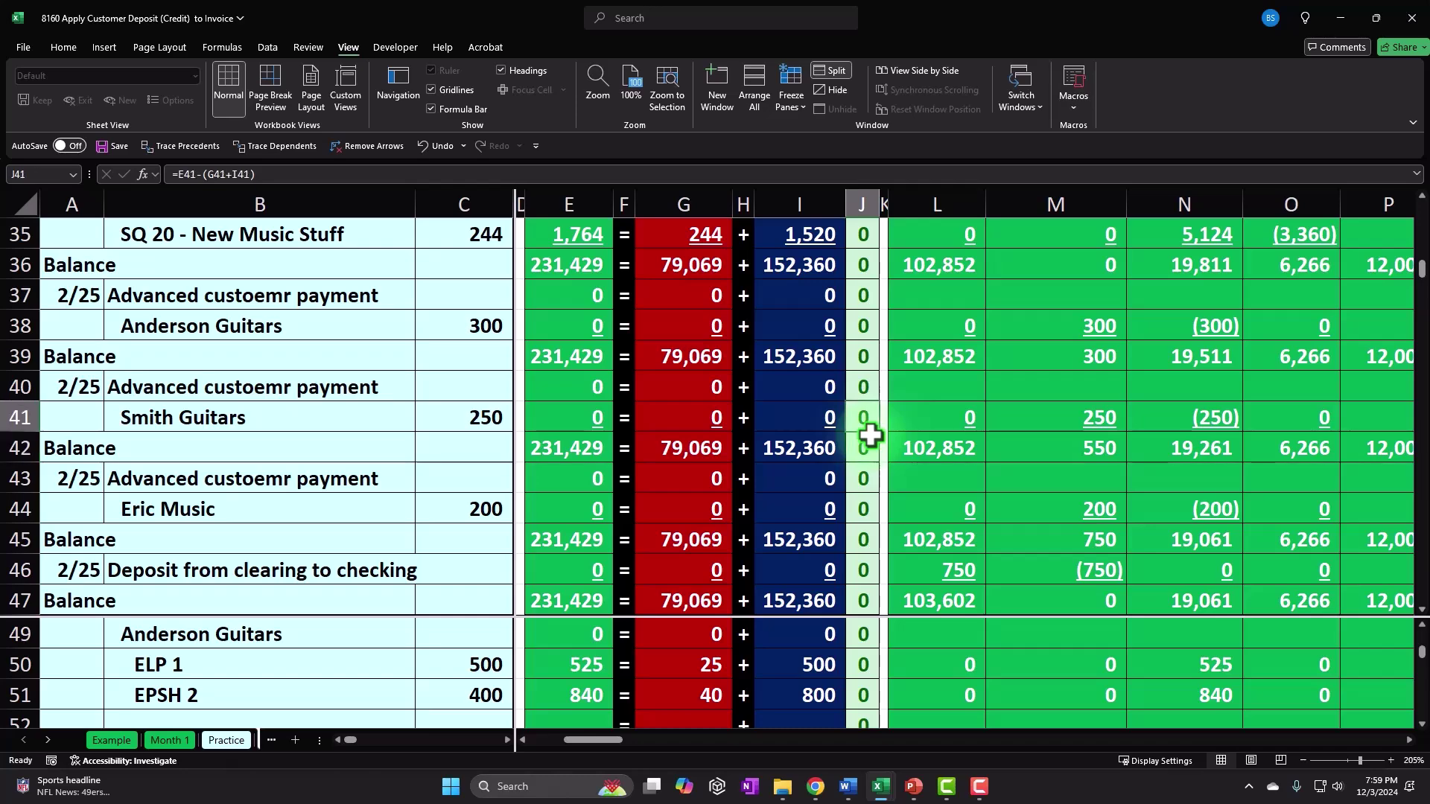
{"action": "key", "text": "Up"}
{"action": "key", "text": "Up"}
{"action": "key", "text": "Up"}
{"action": "key", "text": "Up"}
{"action": "key", "text": "Up"}
{"action": "key", "text": "Up"}
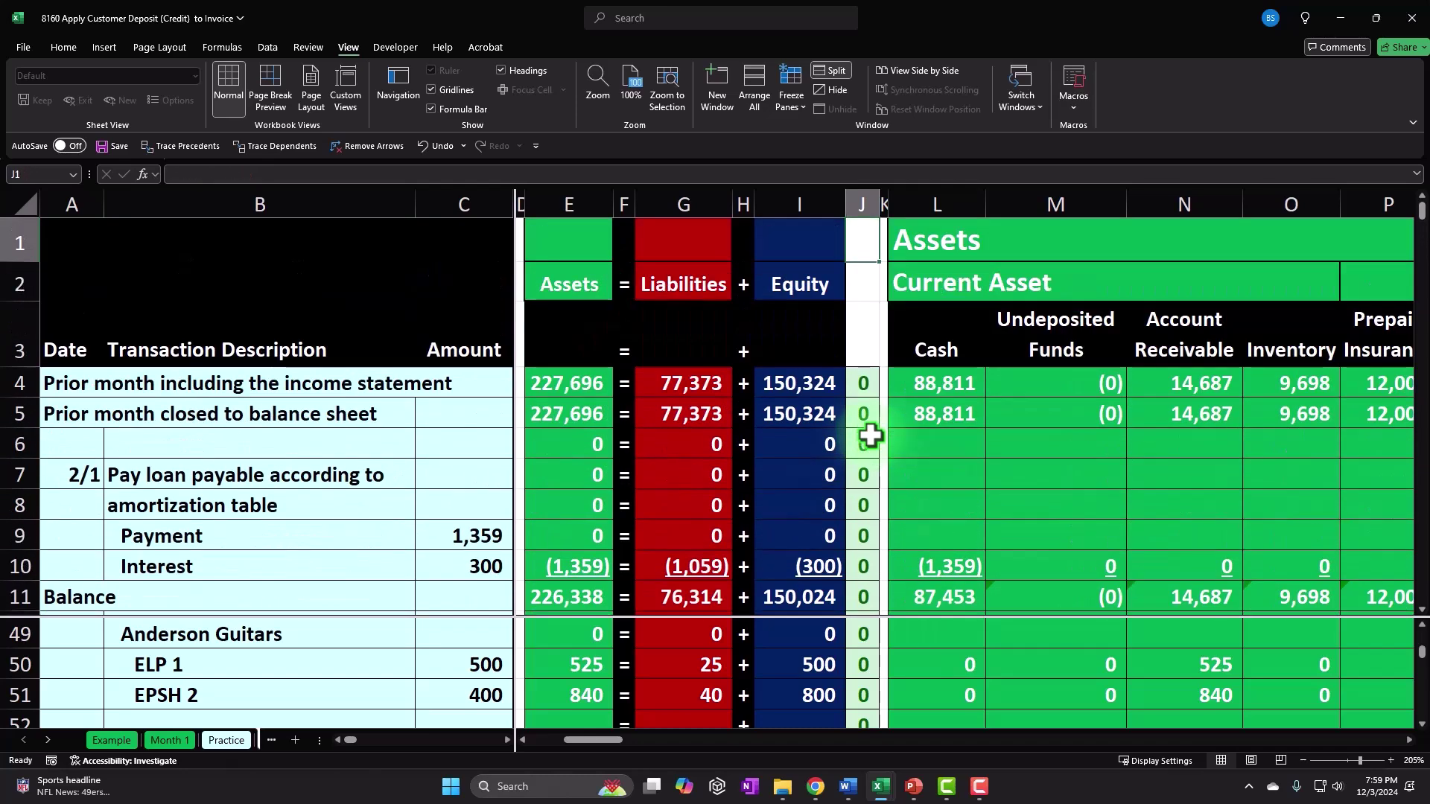
{"action": "key", "text": "Right"}
{"action": "key", "text": "Right"}
{"action": "key", "text": "Right"}
{"action": "key", "text": "Right"}
{"action": "key", "text": "Right"}
{"action": "key", "text": "Right"}
{"action": "key", "text": "Right"}
{"action": "key", "text": "Right"}
{"action": "key", "text": "Right"}
{"action": "key", "text": "Right"}
{"action": "key", "text": "Right"}
{"action": "key", "text": "Right"}
{"action": "key", "text": "Right"}
{"action": "key", "text": "Right"}
{"action": "key", "text": "Right"}
{"action": "key", "text": "Right"}
{"action": "key", "text": "Right"}
{"action": "key", "text": "Right"}
{"action": "key", "text": "Right"}
{"action": "key", "text": "Right"}
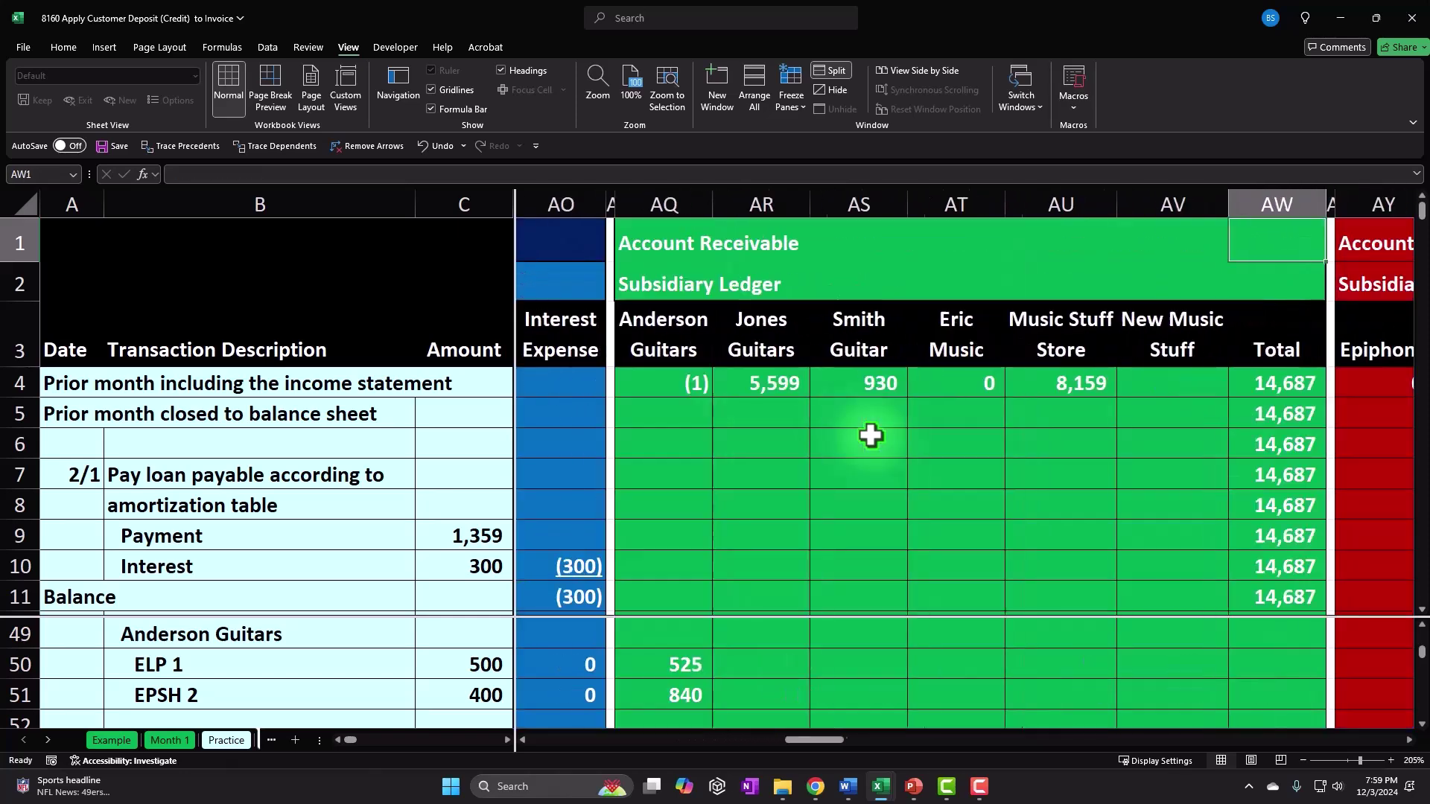
{"action": "key", "text": "Right"}
{"action": "key", "text": "Right"}
{"action": "key", "text": "Right"}
{"action": "key", "text": "Right"}
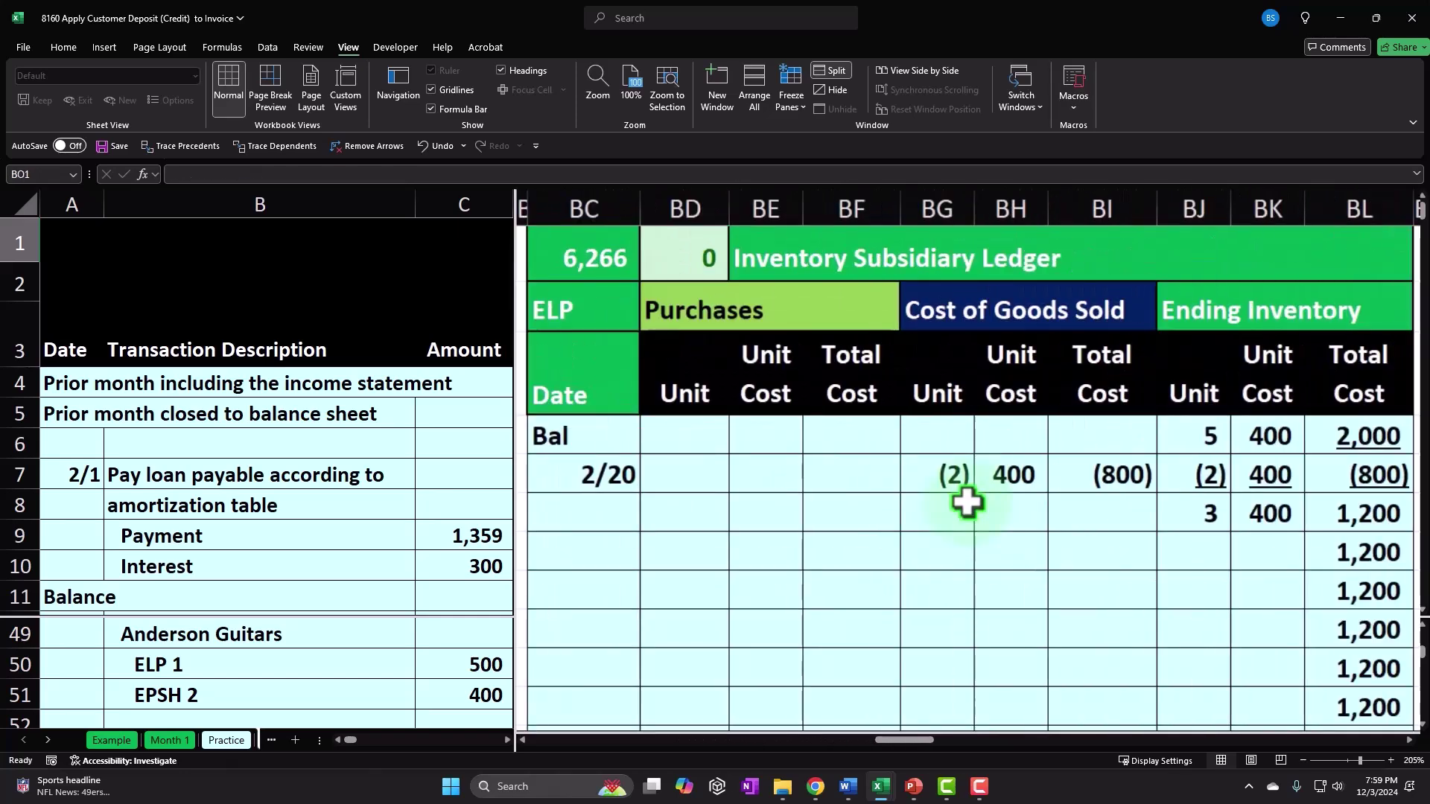
{"action": "key", "text": "Left"}
{"action": "key", "text": "Left"}
{"action": "key", "text": "Left"}
{"action": "key", "text": "Down"}
{"action": "key", "text": "Down"}
{"action": "key", "text": "Down"}
{"action": "key", "text": "Down"}
{"action": "key", "text": "Down"}
{"action": "key", "text": "Left"}
{"action": "key", "text": "Left"}
{"action": "key", "text": "Left"}
{"action": "key", "text": "Left"}
{"action": "key", "text": "Left"}
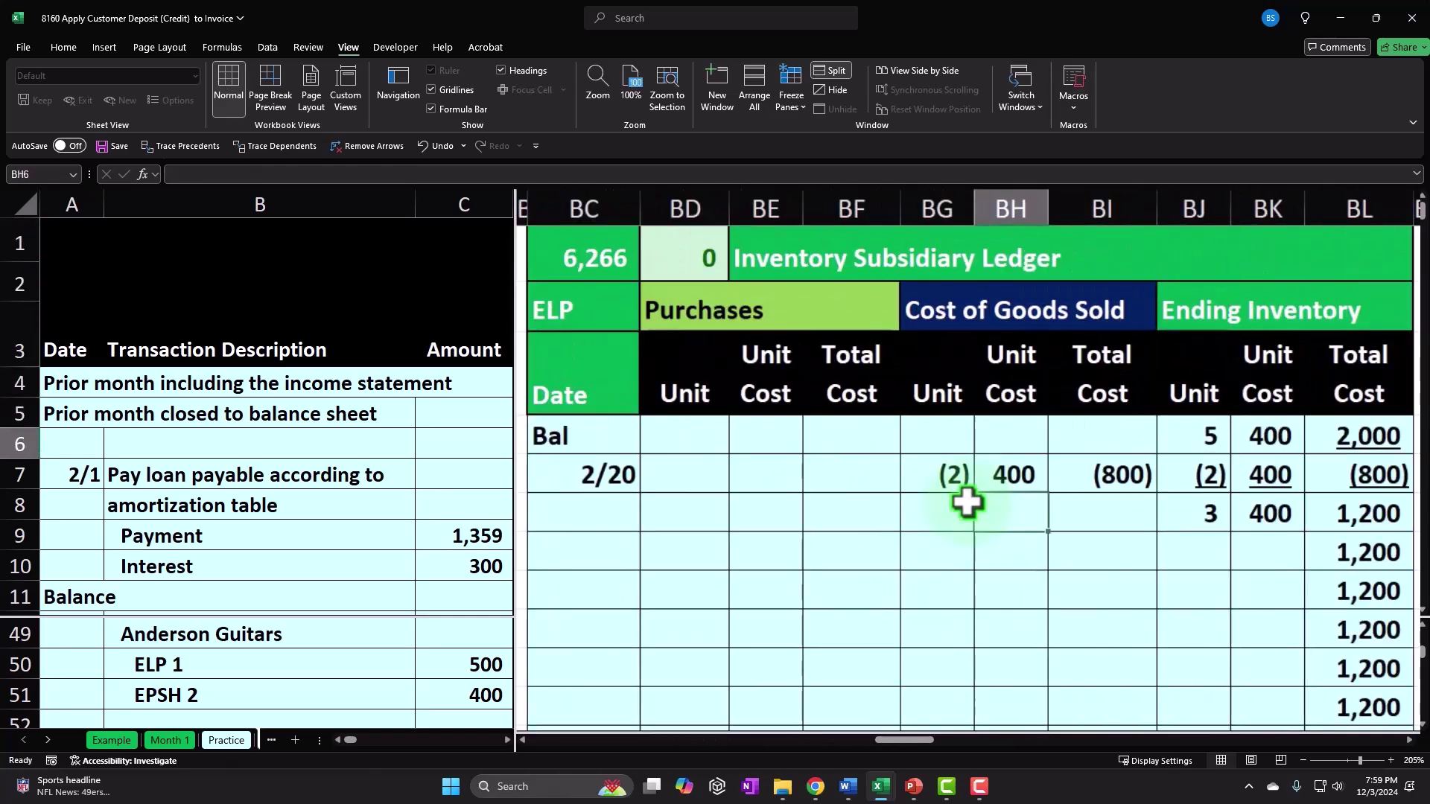
{"action": "key", "text": "Left"}
{"action": "key", "text": "Left"}
{"action": "type", "text": "="}
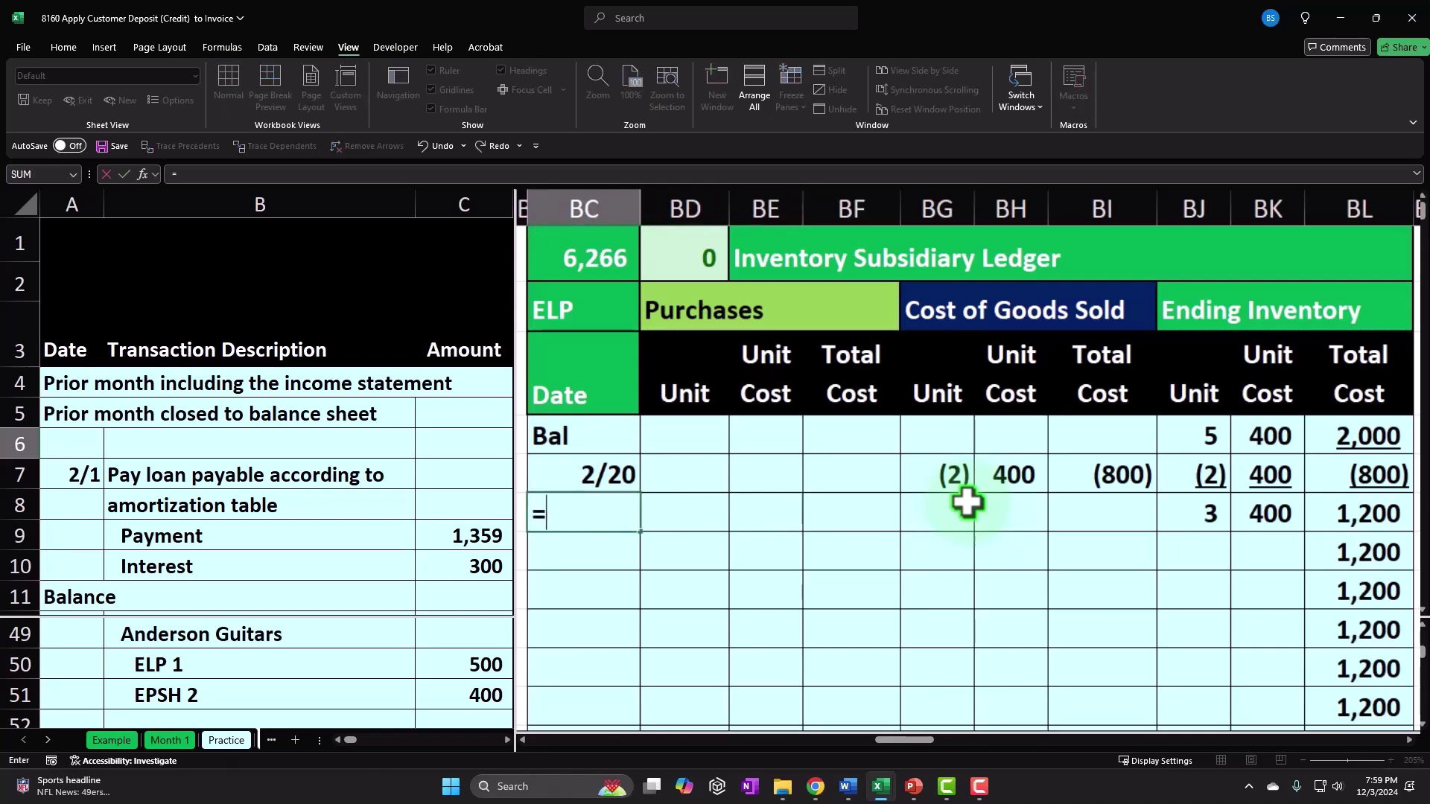
{"action": "key", "text": "Return"}
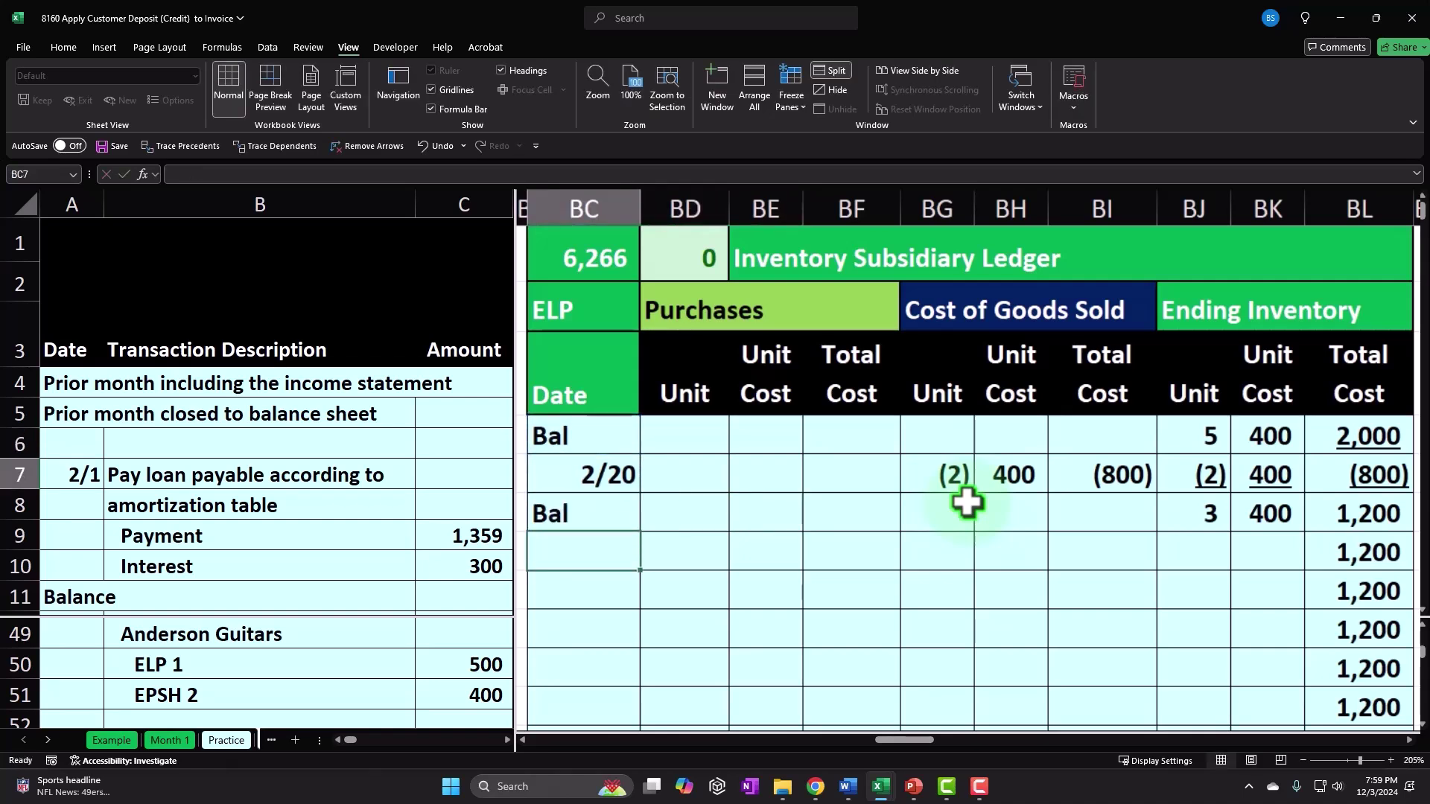
Step: Enter the date 2/26 and a cost of goods sold quantity of -1 in row 7 of the ELP inventory ledger
{"action": "type", "text": "2/2"}
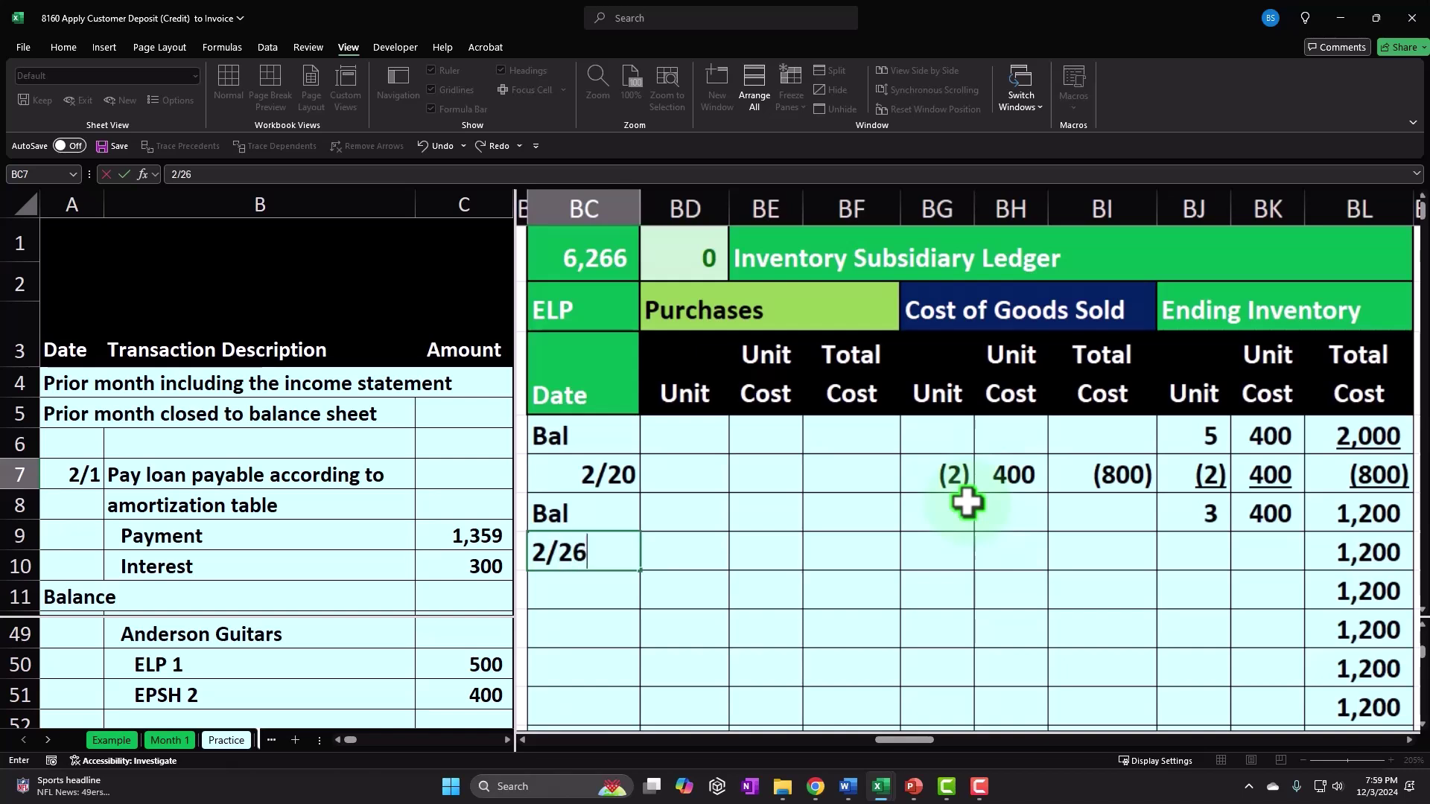
{"action": "type", "text": "6"}
{"action": "key", "text": "Return"}
{"action": "key", "text": "Up"}
{"action": "key", "text": "Right"}
{"action": "key", "text": "Right"}
{"action": "key", "text": "Right"}
{"action": "key", "text": "Right"}
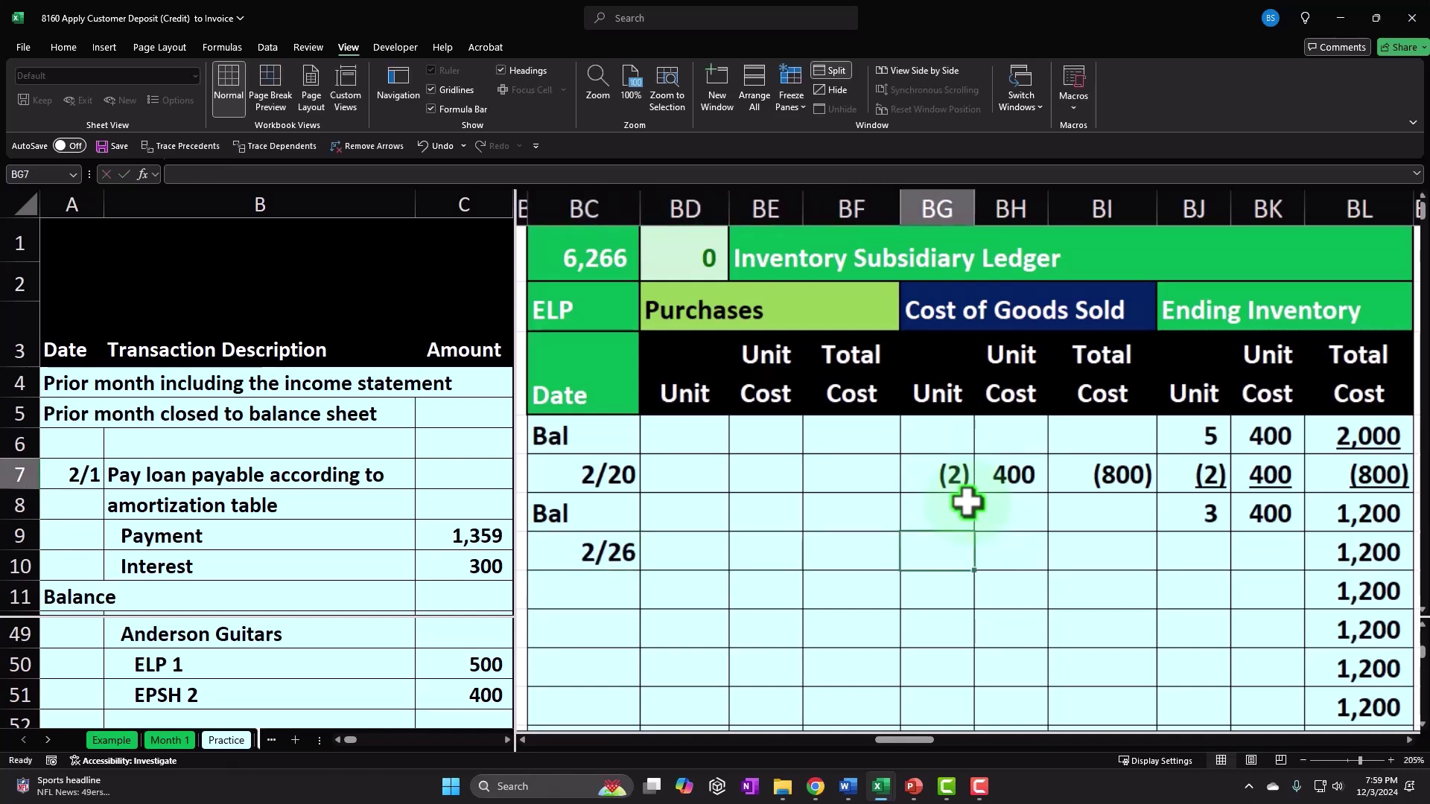
{"action": "type", "text": "-1"}
{"action": "key", "text": "Return"}
Step: Link row 7's cost of goods sold unit cost to BK6 and calculate its total cost as units times unit cost
{"action": "key", "text": "Up"}
{"action": "key", "text": "Right"}
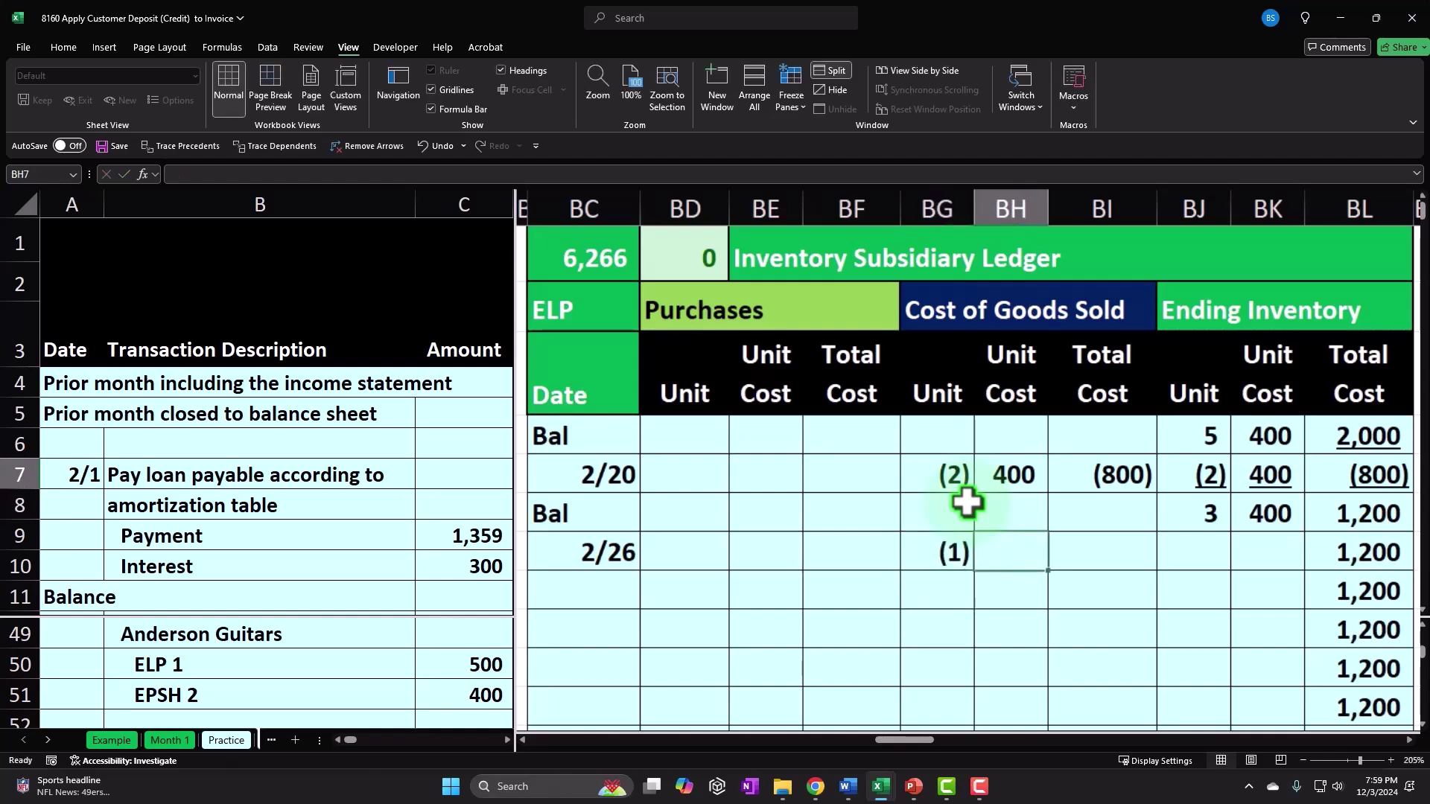
{"action": "type", "text": "="}
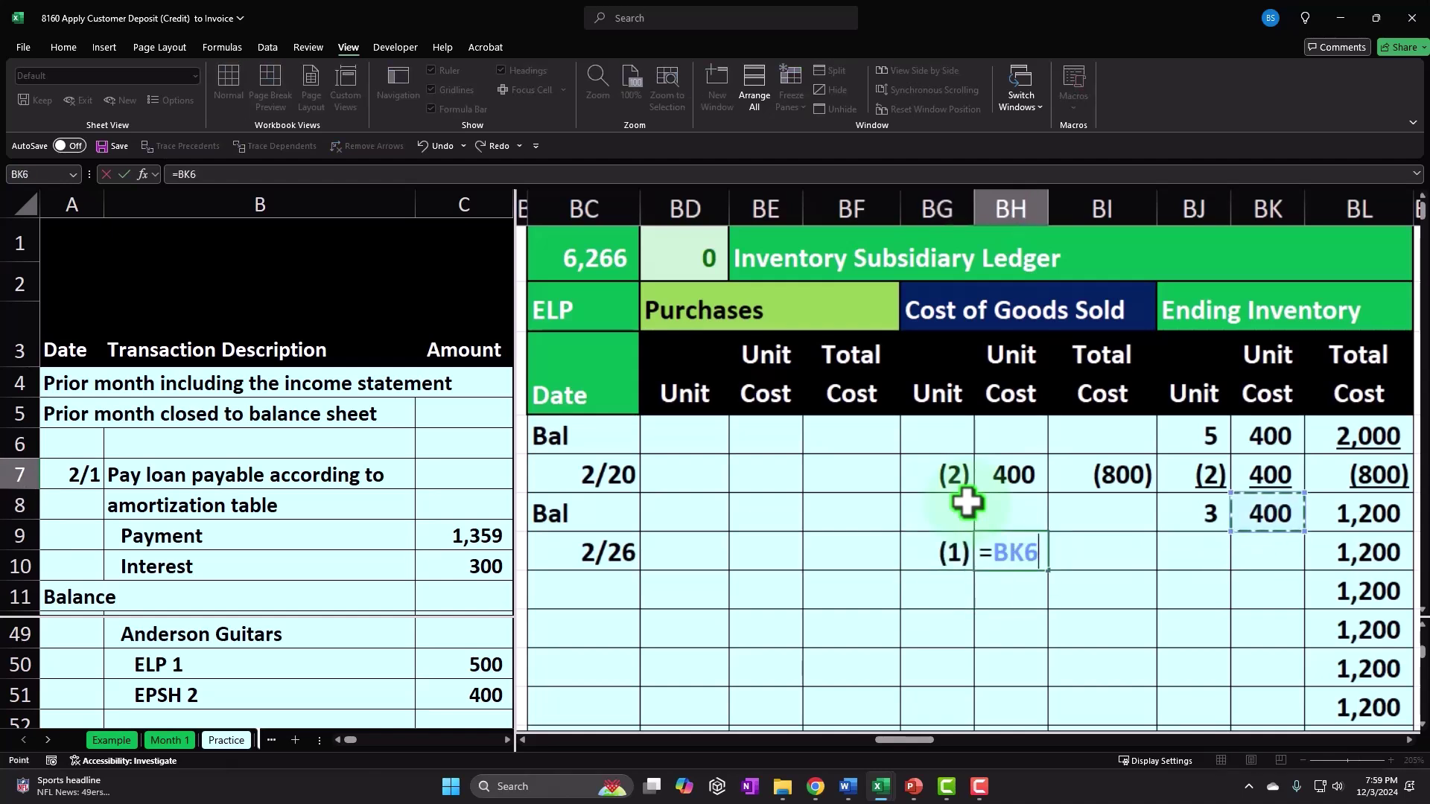
{"action": "key", "text": "Return"}
{"action": "key", "text": "Right"}
{"action": "key", "text": "Up"}
{"action": "type", "text": "="}
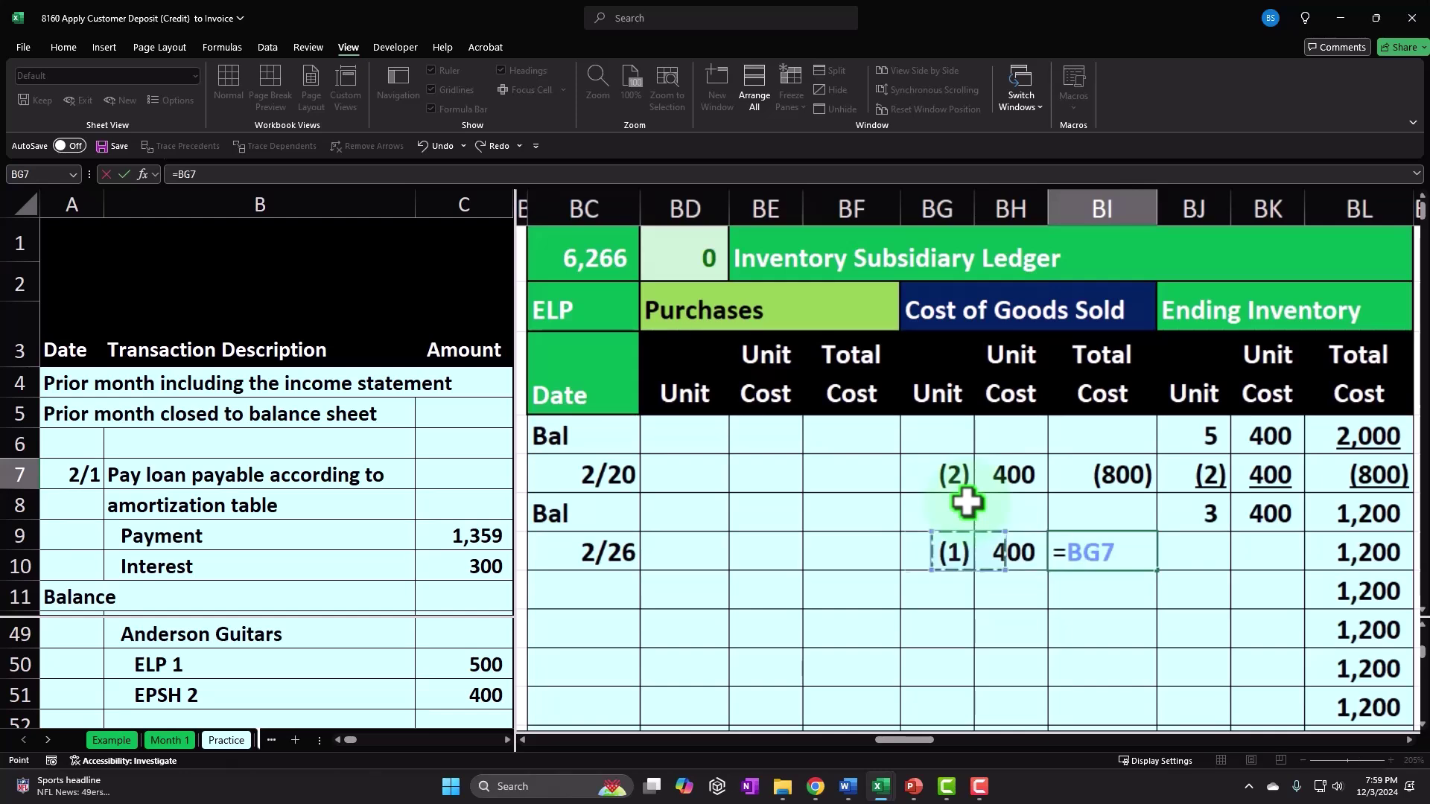
{"action": "key", "text": "Return"}
Step: Fill the row 7 cost of goods sold cells BG7 to BI7 with green
{"action": "left_click_drag", "start_coordinate": [953, 552], "coordinate": [1072, 552]}
{"action": "right_click", "coordinate": [1073, 553]}
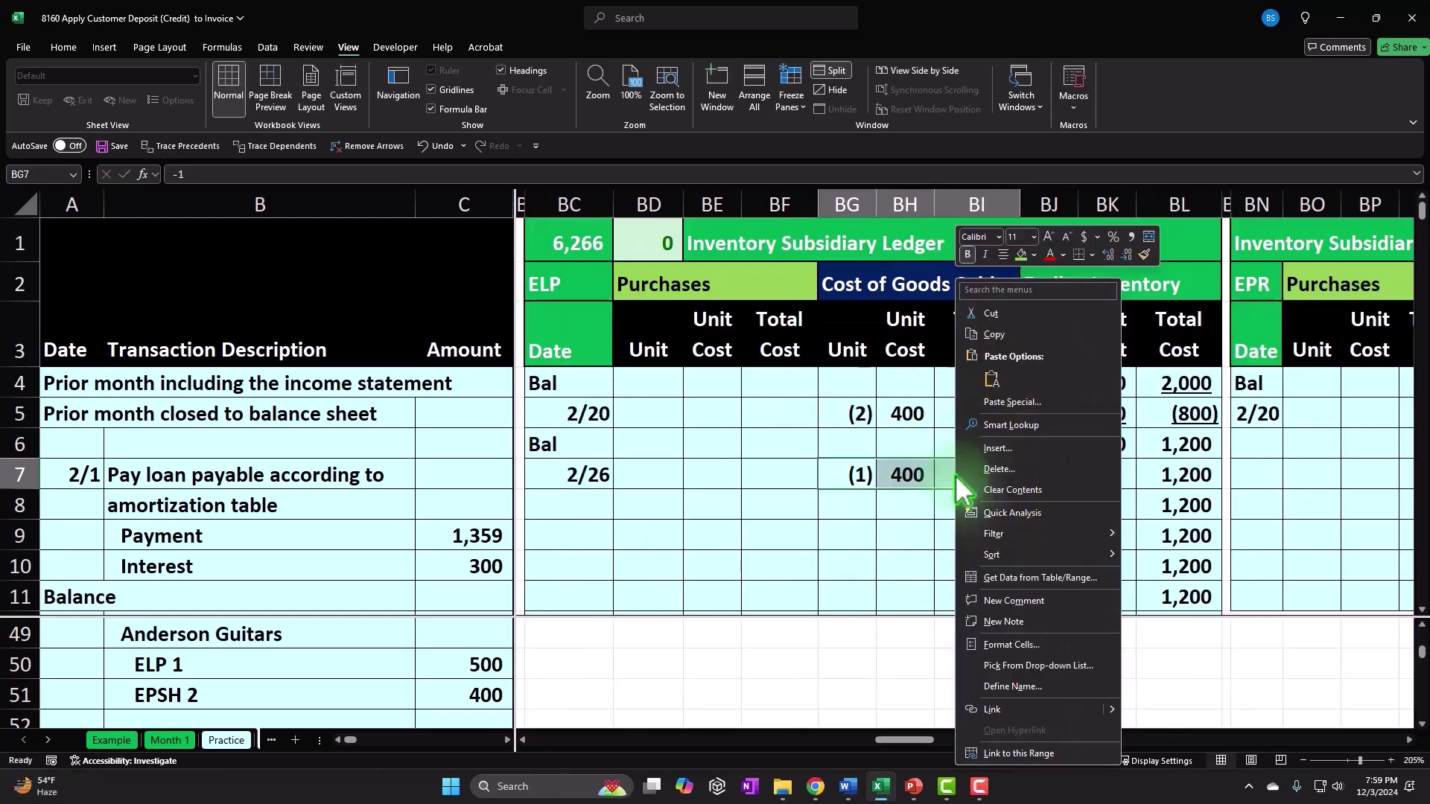
{"action": "left_click", "coordinate": [1044, 101]}
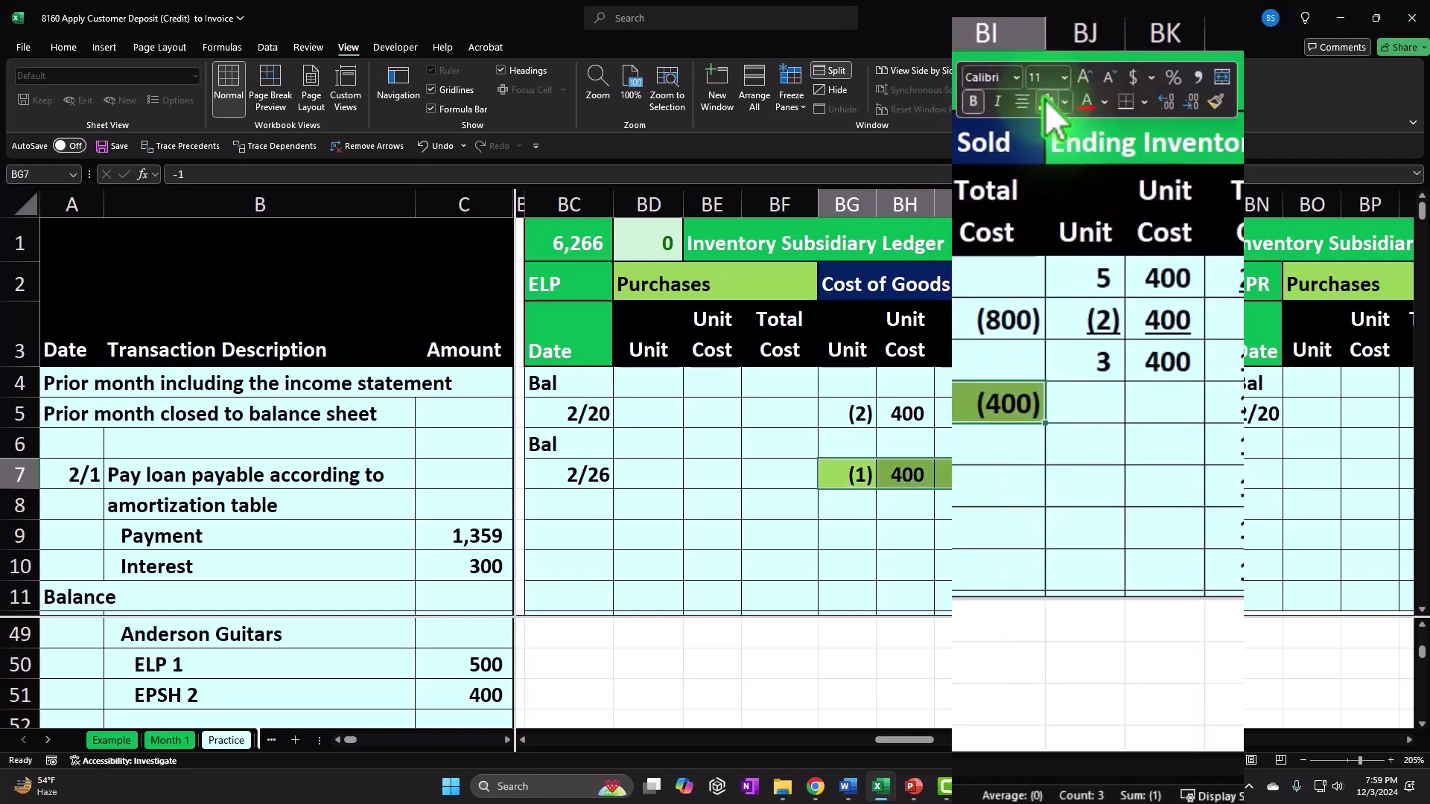
Step: Link the ELP ending inventory units and unit cost in row 7 to that row's cost of goods sold units and unit cost
{"action": "key", "text": "Right"}
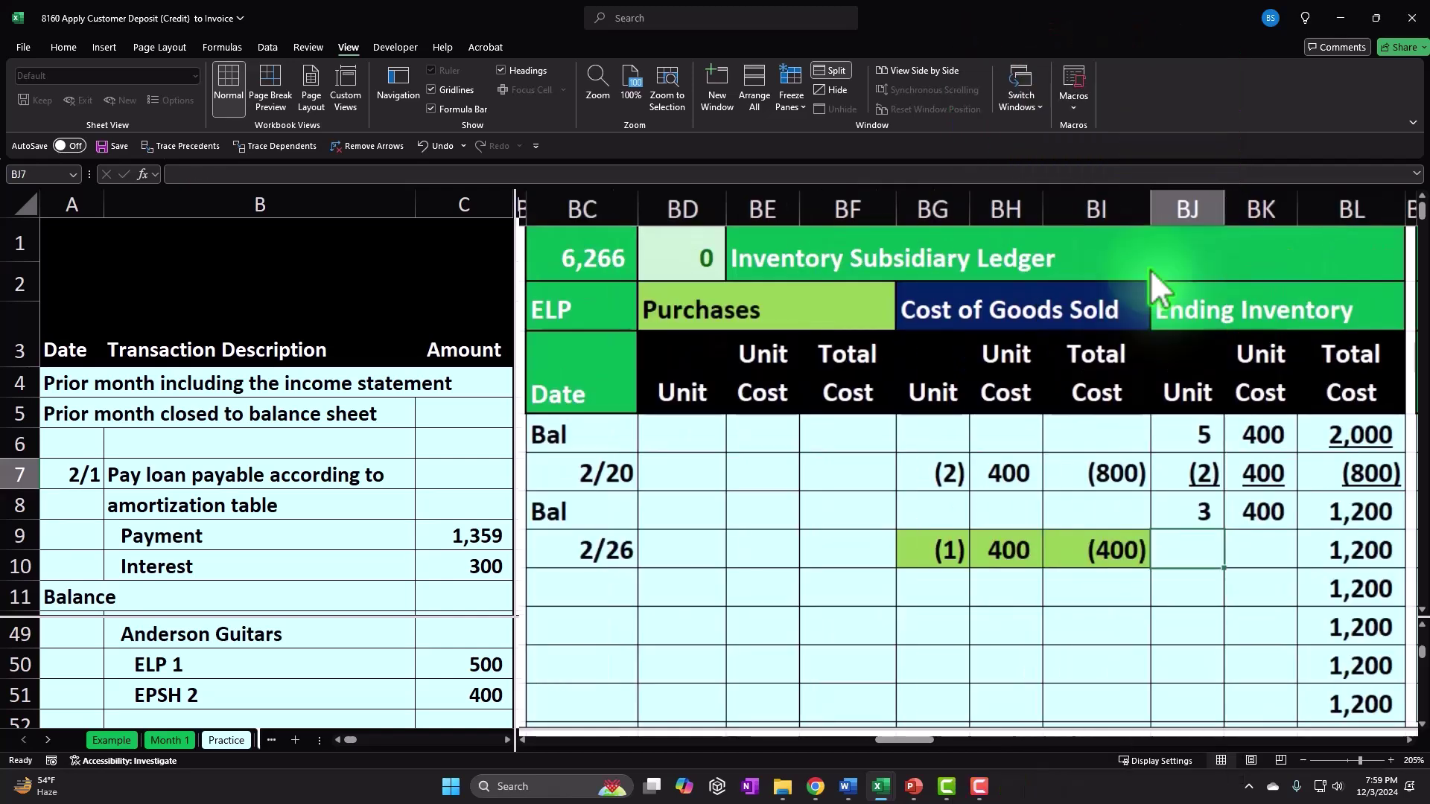
{"action": "type", "text": "="}
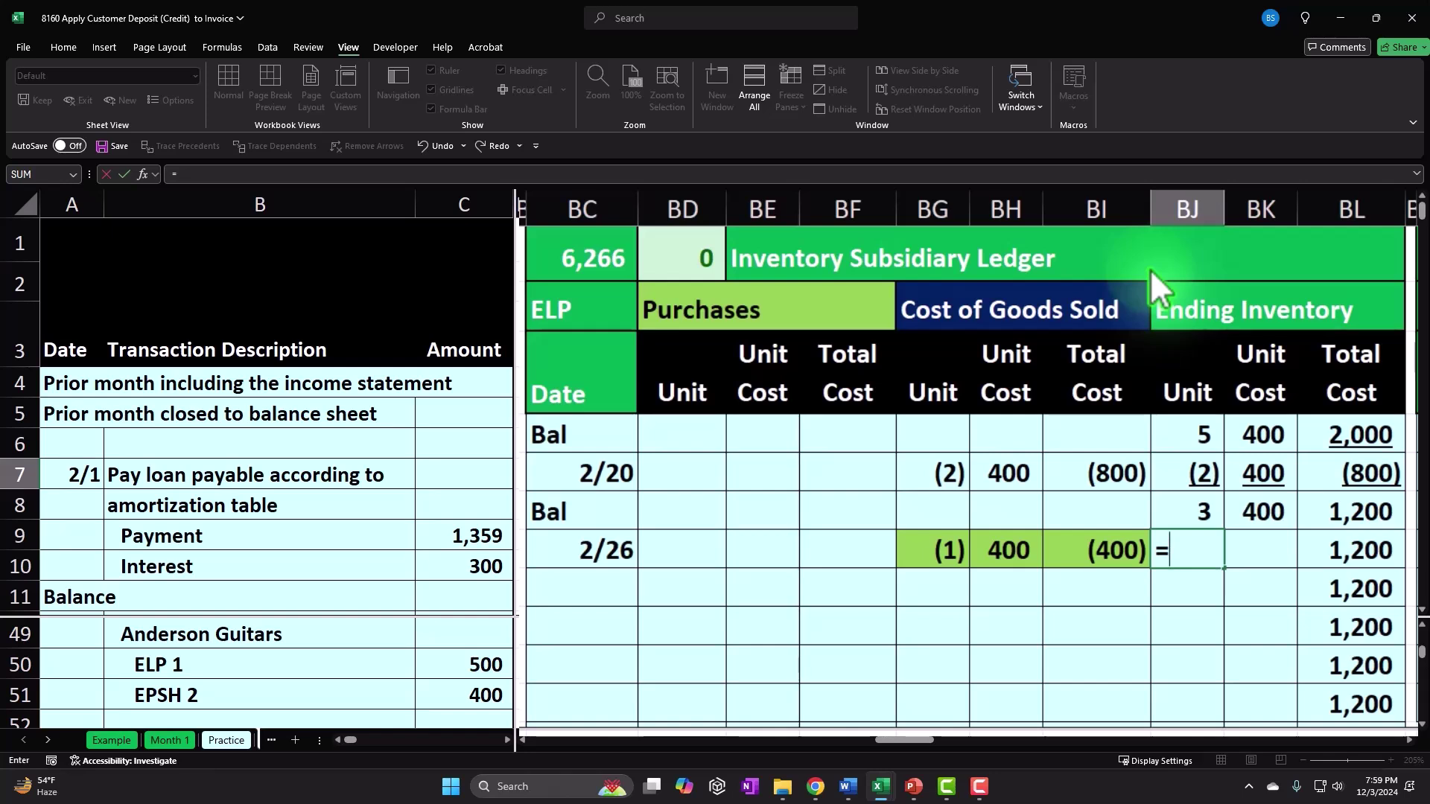
{"action": "key", "text": "Tab"}
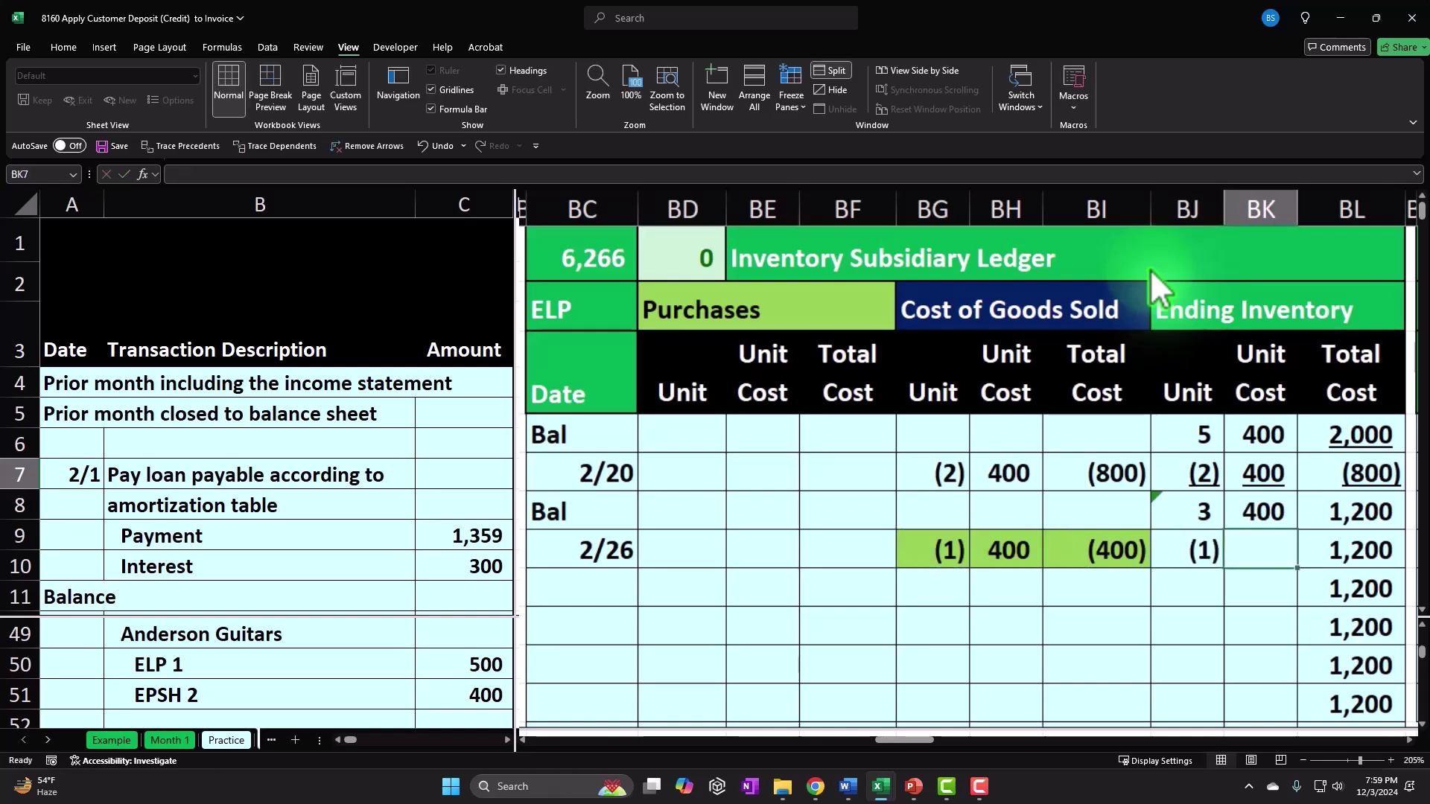
{"action": "type", "text": "="}
{"action": "key", "text": "Left"}
{"action": "key", "text": "Left"}
{"action": "key", "text": "Left"}
{"action": "key", "text": "Tab"}
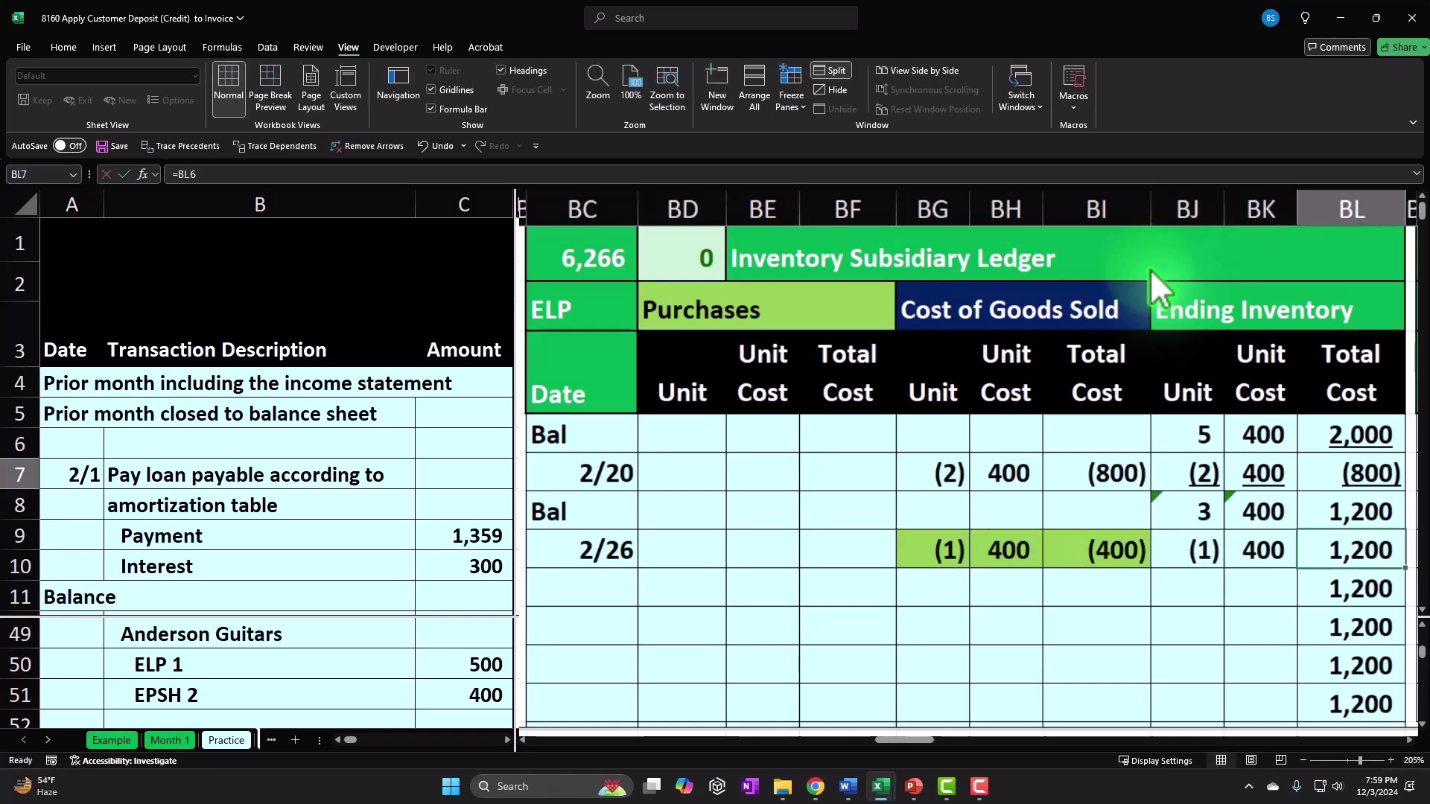
Step: Calculate the row 7 ending inventory total cost in BL7 by multiplying that row's units by its unit cost
{"action": "type", "text": "=*"}
{"action": "key", "text": "Left"}
{"action": "key", "text": "Return"}
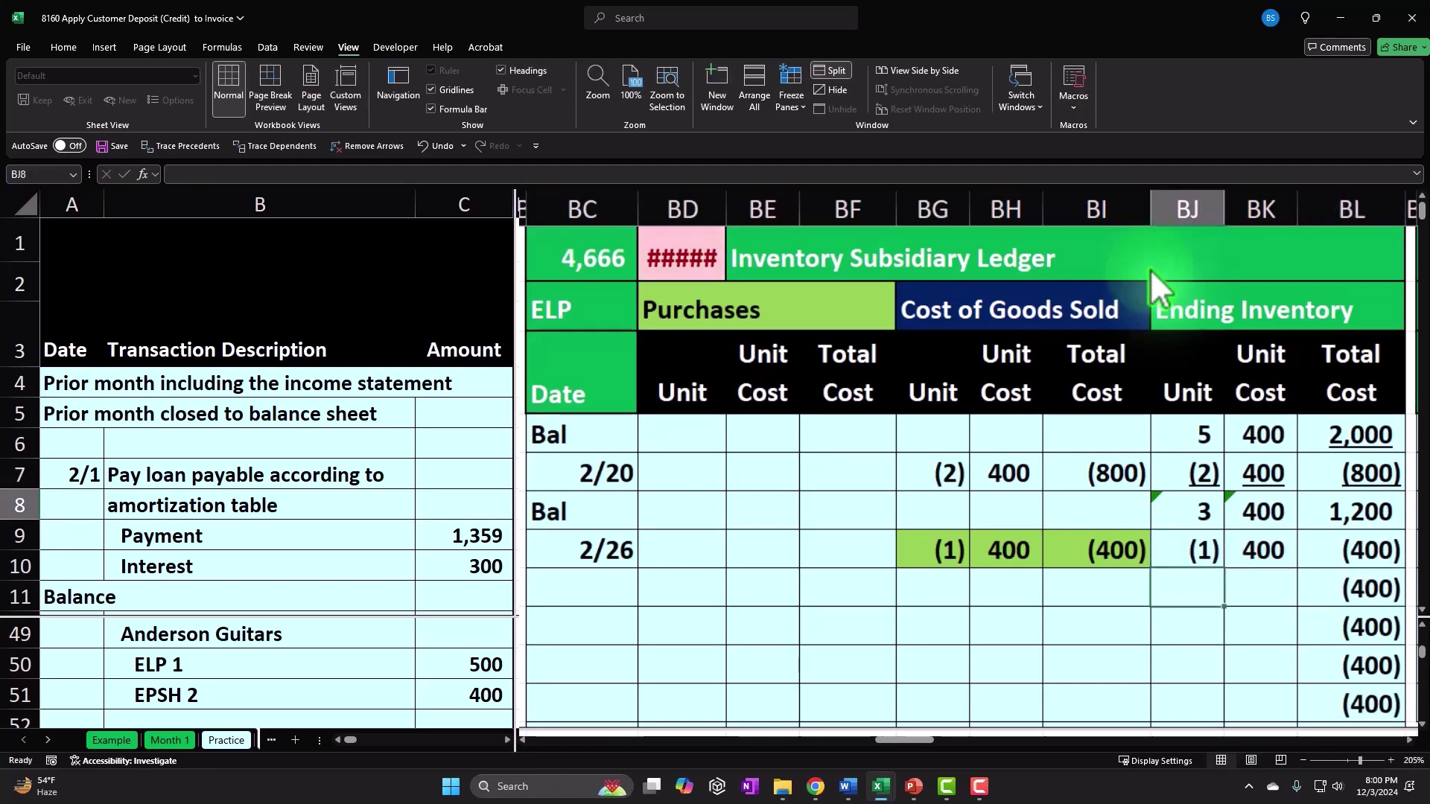
Step: Underline the row 7 ending inventory units, unit cost and total cost in BJ7 to BL7
{"action": "key", "text": "Up"}
{"action": "key", "text": "shift+Right"}
{"action": "key", "text": "shift+Right"}
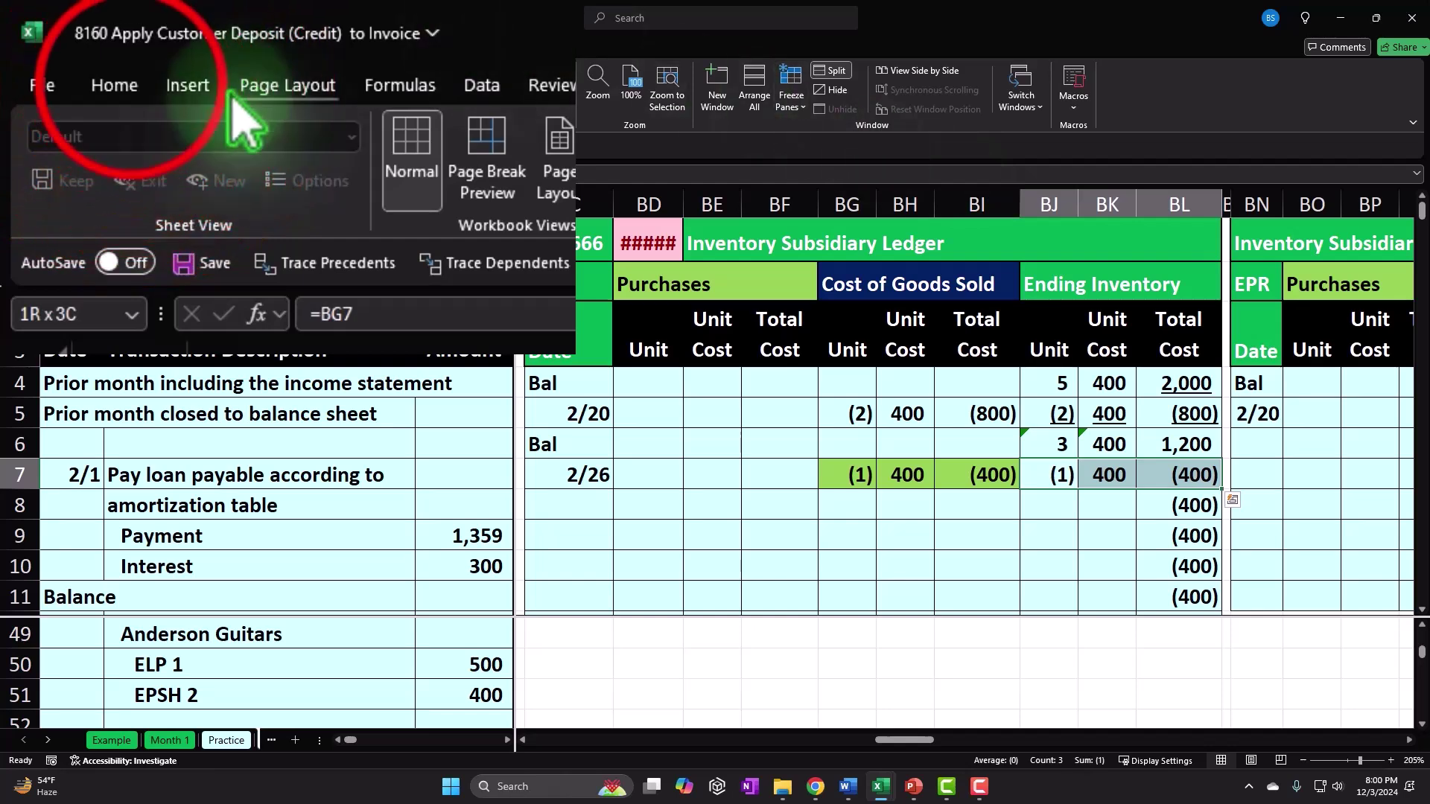
{"action": "left_click", "coordinate": [116, 86]}
{"action": "left_click", "coordinate": [341, 181]}
Step: Calculate the ELP ending inventory units in BJ8 as the sum of BJ6 to BJ7
{"action": "left_click", "coordinate": [1071, 499]}
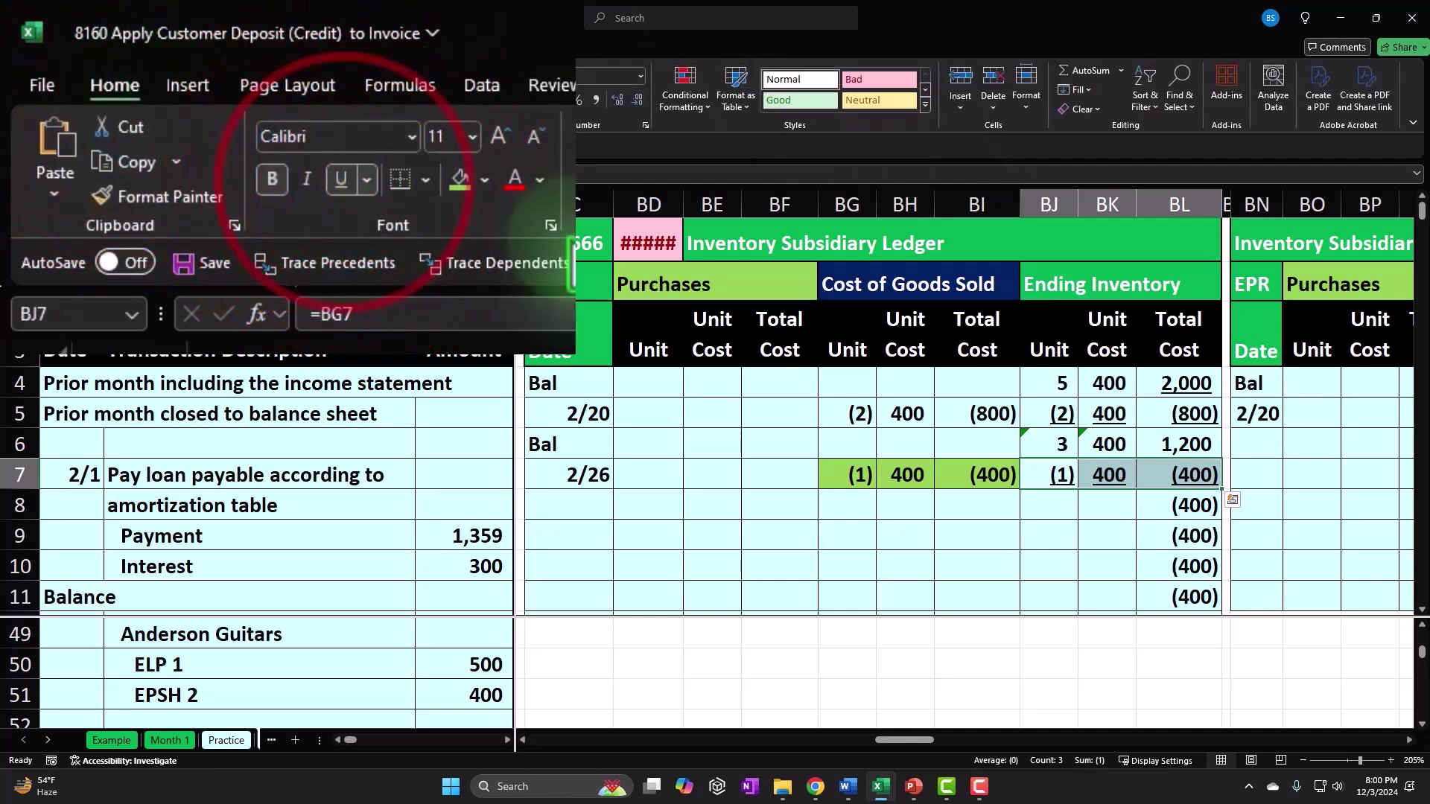
{"action": "type", "text": "=sum("}
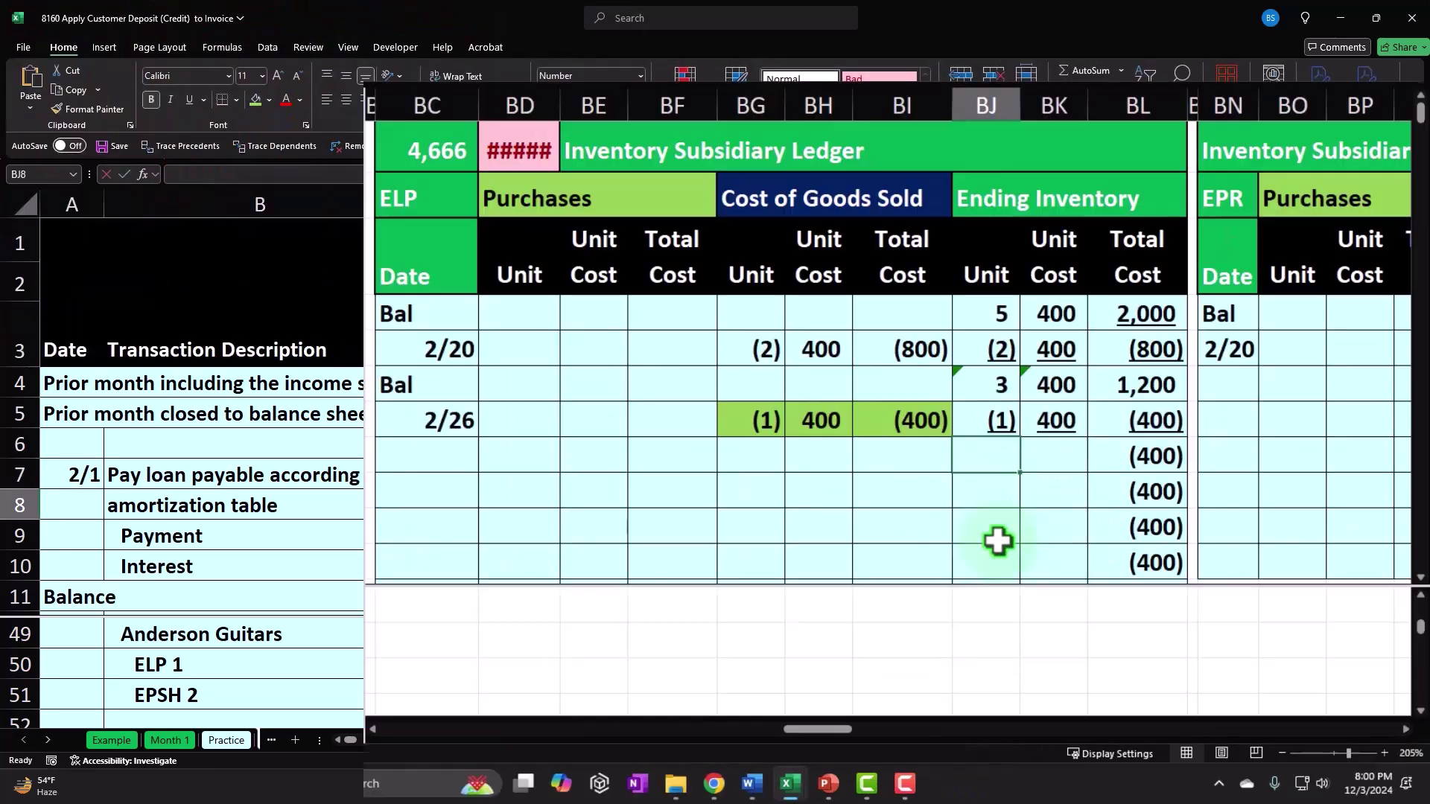
{"action": "key", "text": "Up"}
{"action": "key", "text": "Up"}
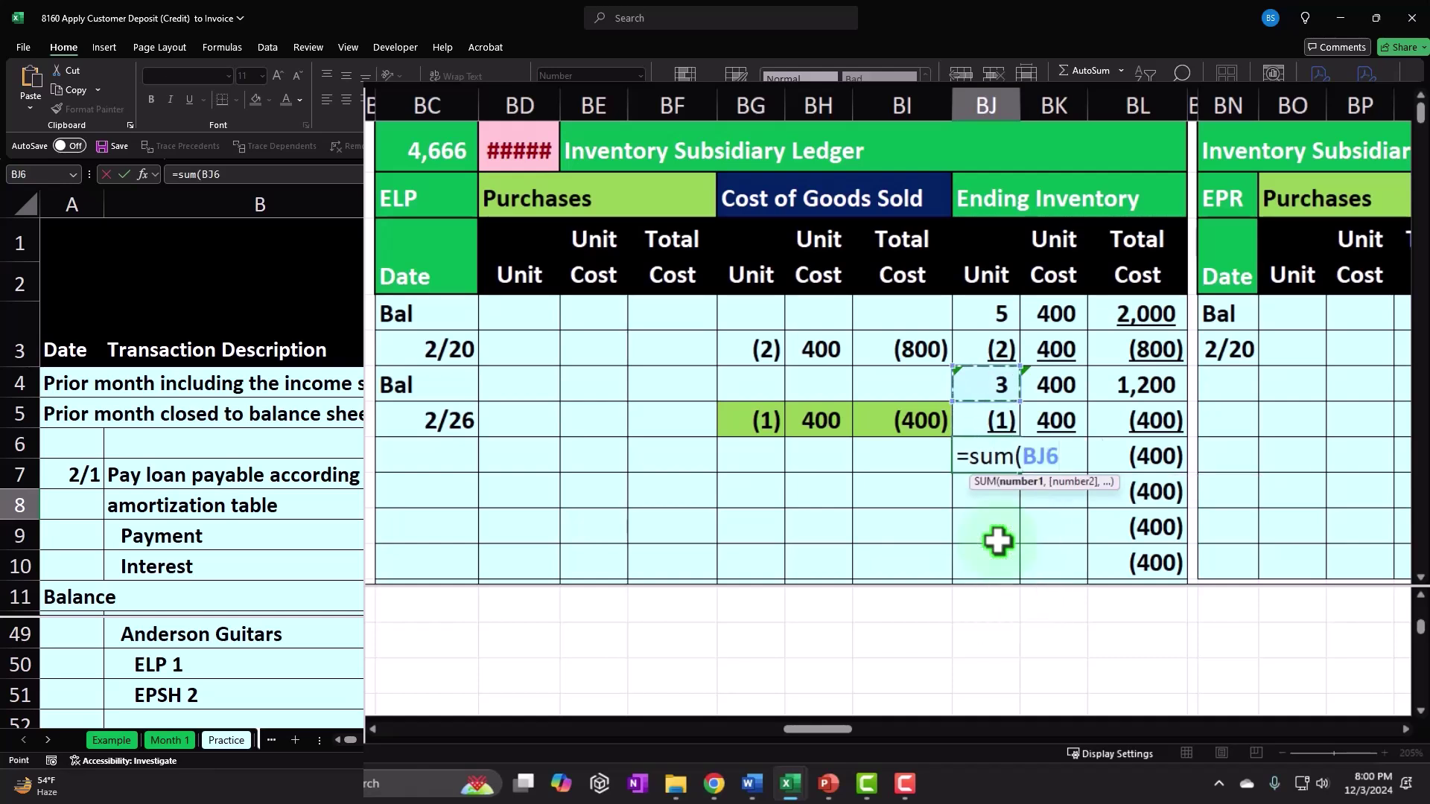
{"action": "key", "text": "shift+Down"}
{"action": "key", "text": "ctrl+Return"}
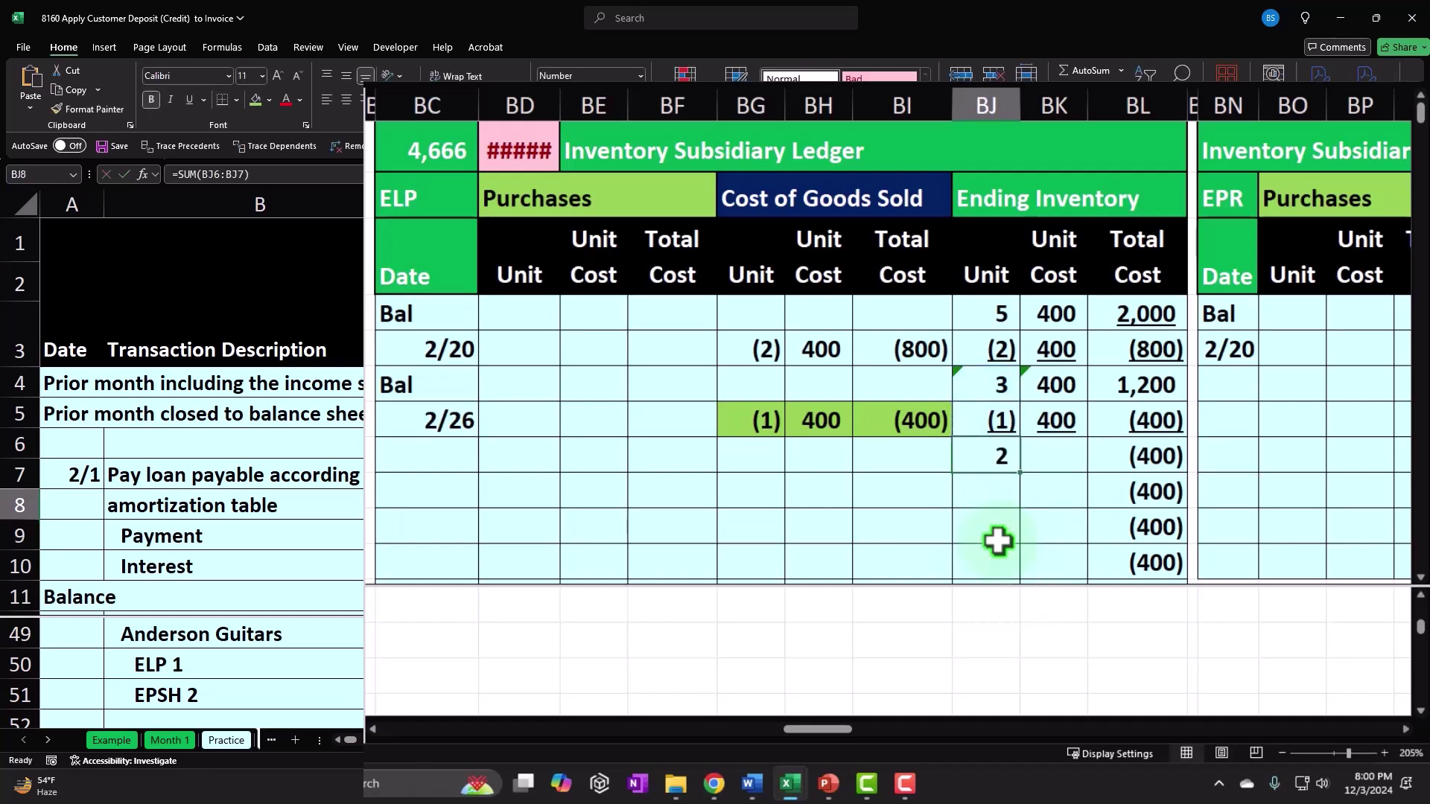
Step: Link the ELP unit cost in BK8 to BK7 and calculate the total cost in BL8 as BJ8 times BK8
{"action": "key", "text": "Right"}
{"action": "type", "text": "="}
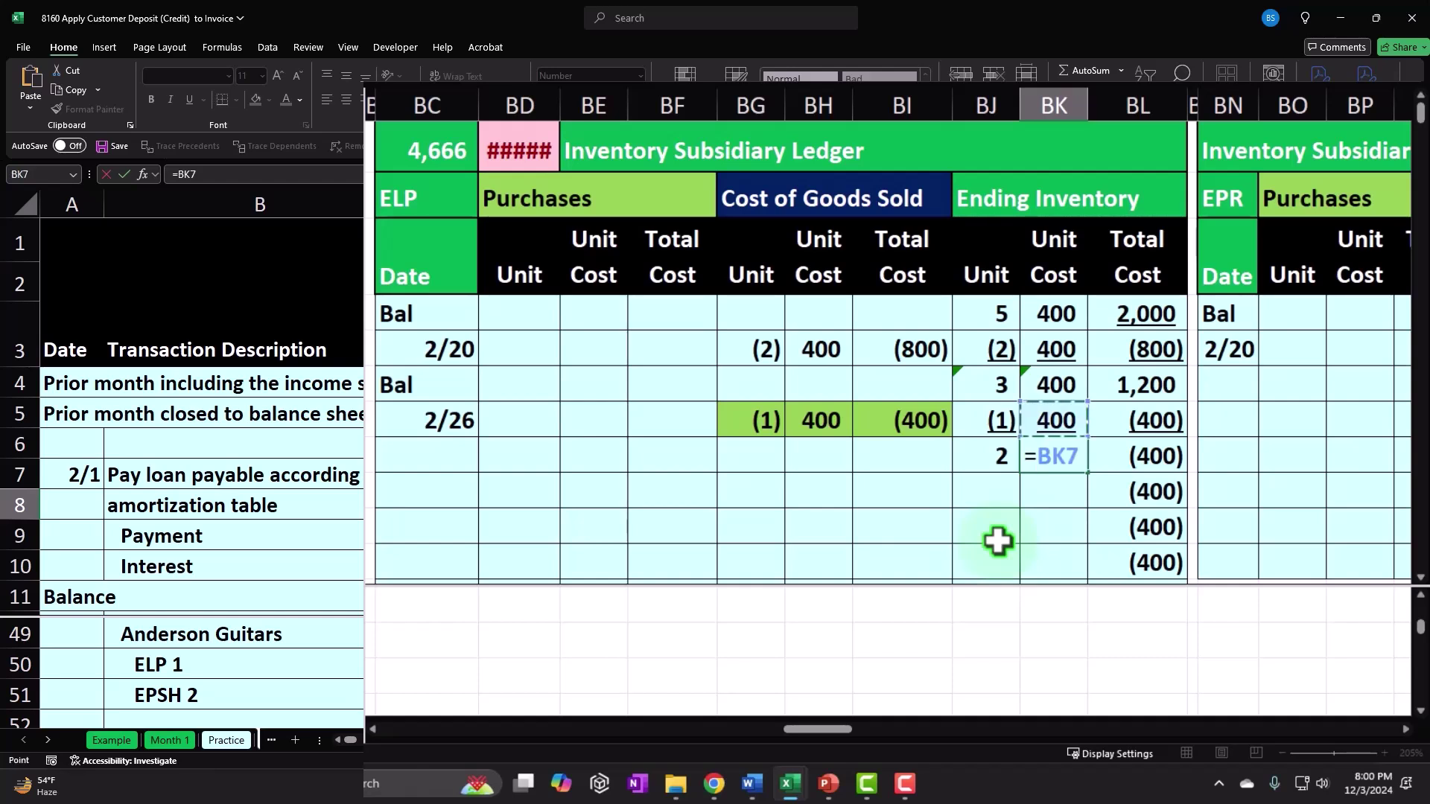
{"action": "key", "text": "ctrl+Return"}
{"action": "key", "text": "Right"}
{"action": "type", "text": "="}
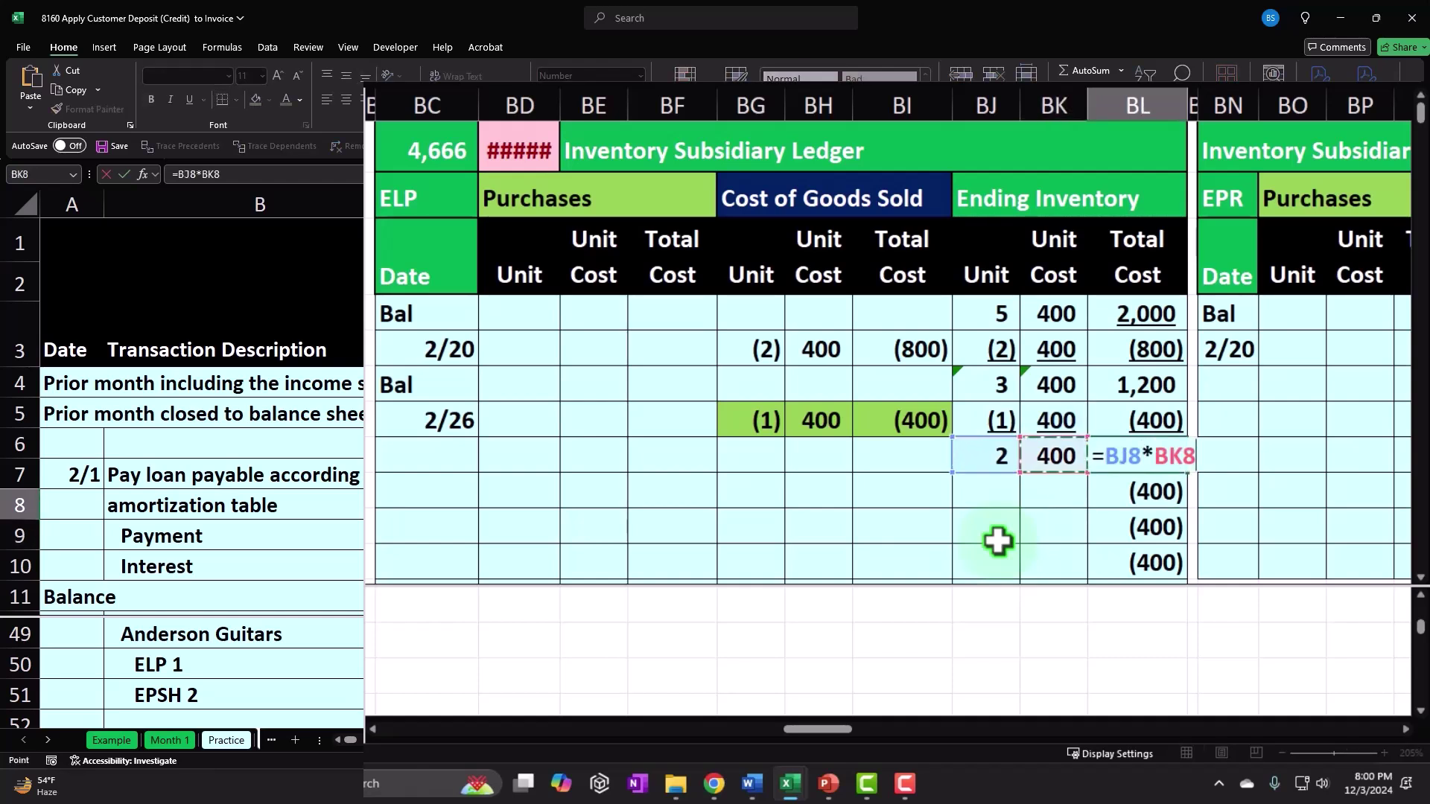
{"action": "key", "text": "Return"}
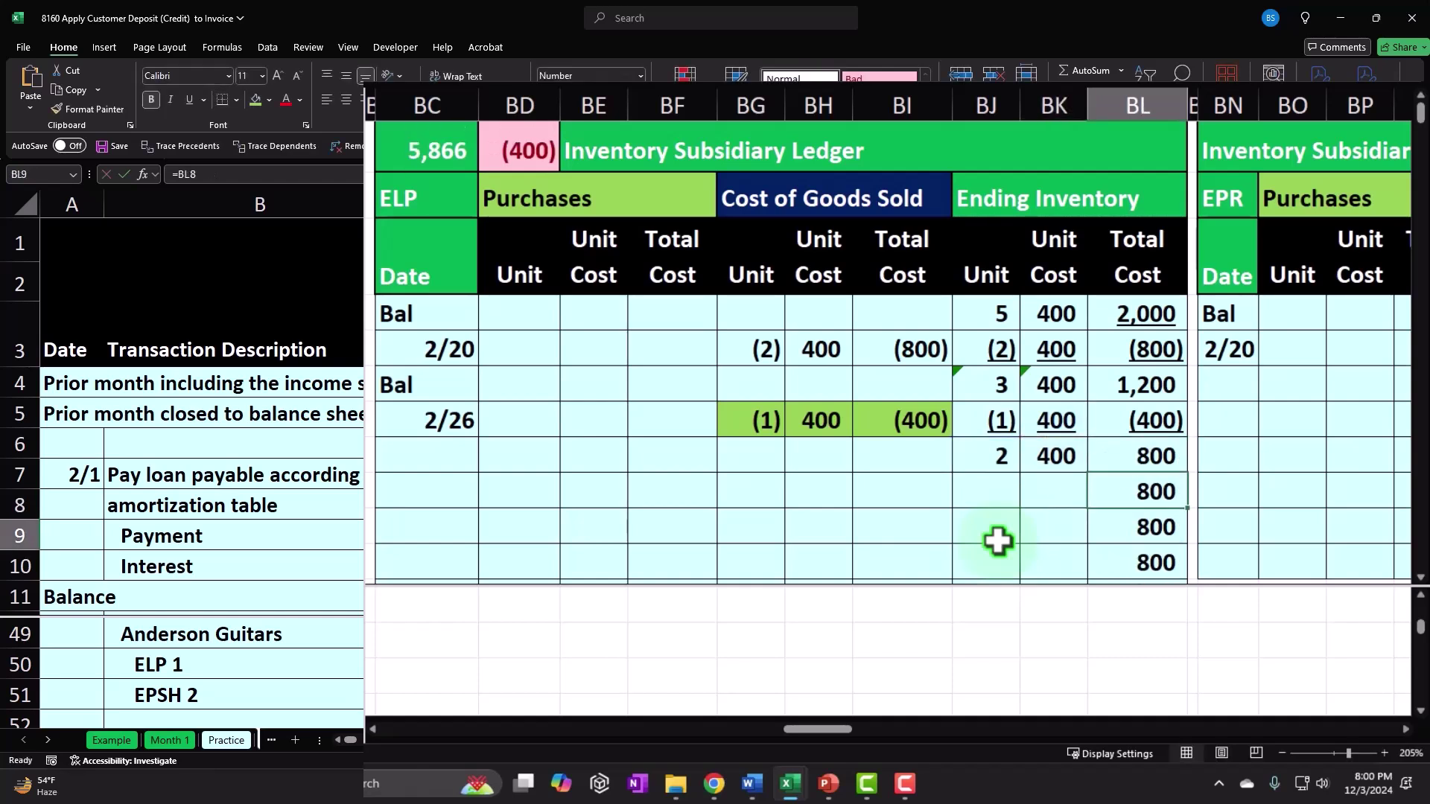
{"action": "left_click", "coordinate": [1142, 463]}
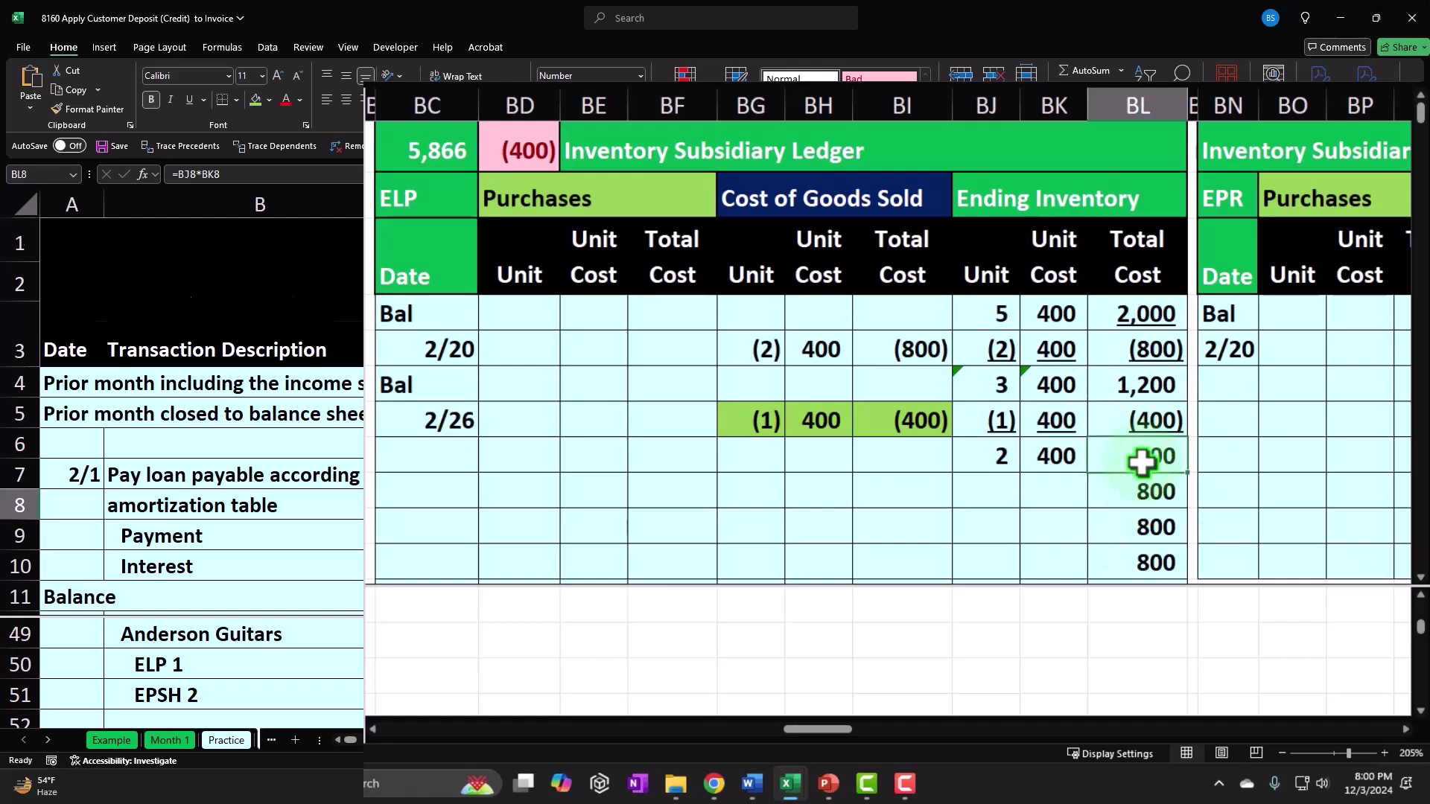
Step: In the EPSH inventory ledger, enter the date 2/26 in BN16 and -2 cost of goods sold units in BR16
{"action": "scroll", "coordinate": [1142, 462], "scroll_direction": "down", "scroll_amount": 4}
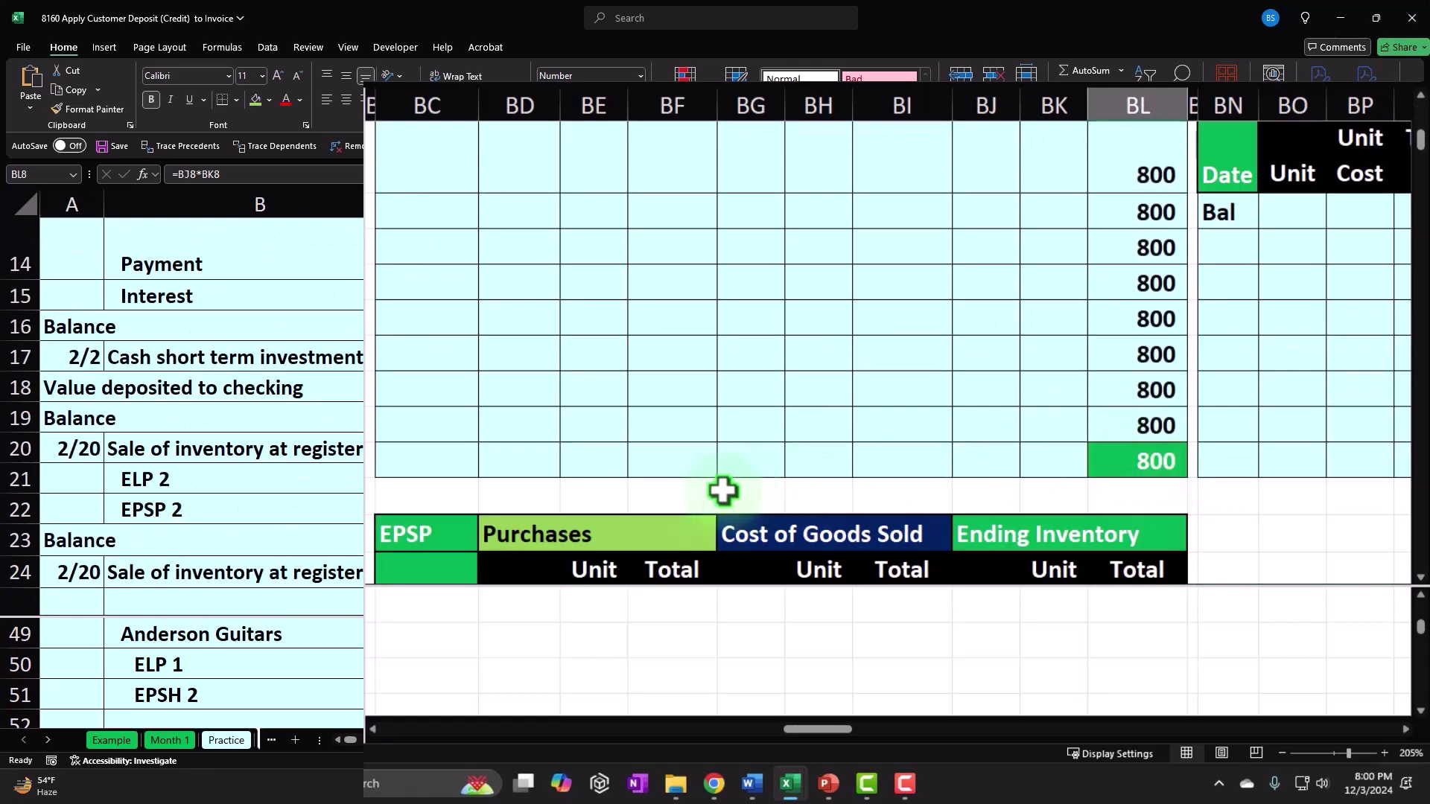
{"action": "scroll", "coordinate": [856, 440], "scroll_direction": "up", "scroll_amount": 4}
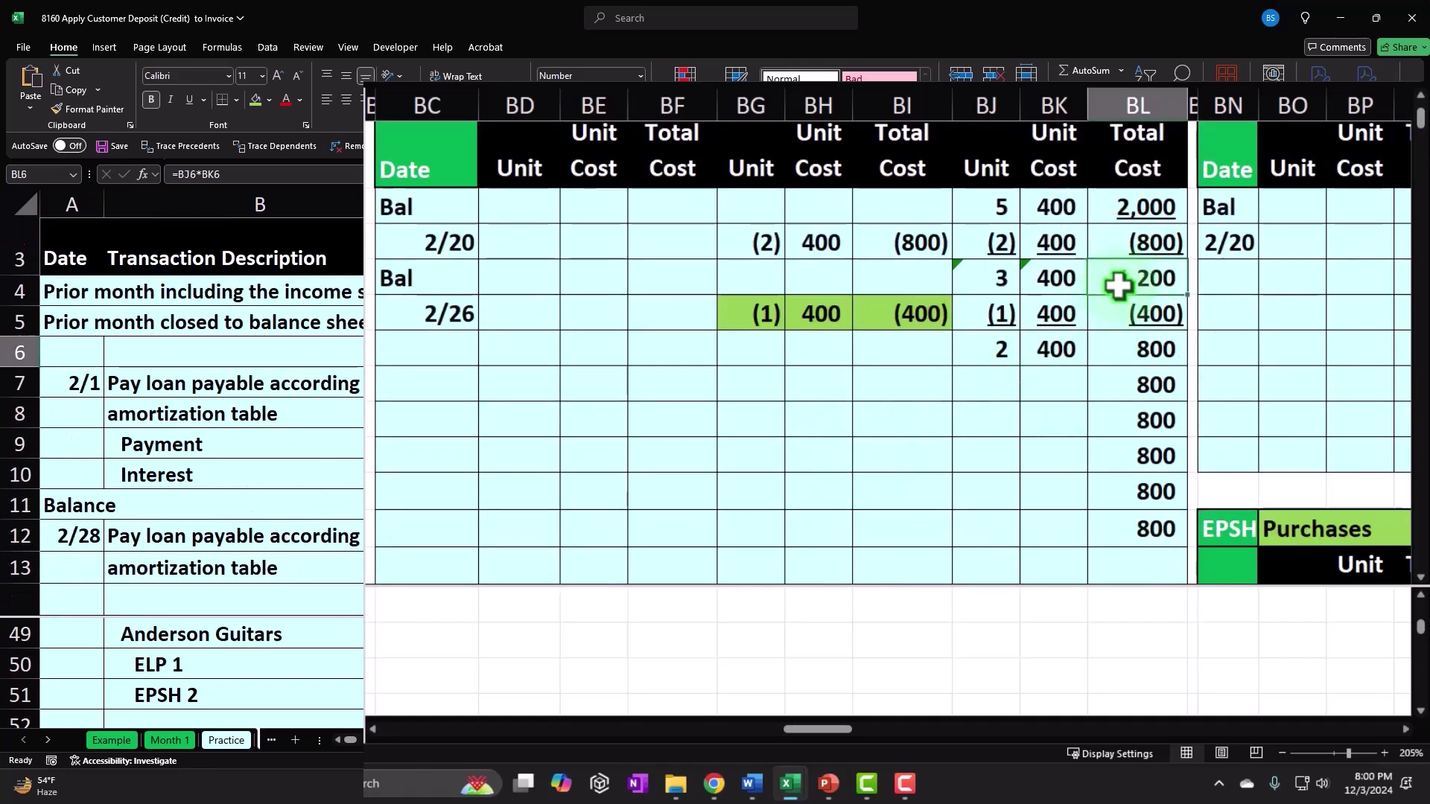
{"action": "scroll", "coordinate": [1117, 313], "scroll_direction": "up", "scroll_amount": 1}
{"action": "left_click", "coordinate": [1238, 465]}
{"action": "key", "text": "Right"}
{"action": "key", "text": "Right"}
{"action": "key", "text": "Right"}
{"action": "key", "text": "Right"}
{"action": "key", "text": "Right"}
{"action": "key", "text": "Right"}
{"action": "key", "text": "Right"}
{"action": "key", "text": "Right"}
{"action": "key", "text": "Right"}
{"action": "key", "text": "Right"}
{"action": "key", "text": "Right"}
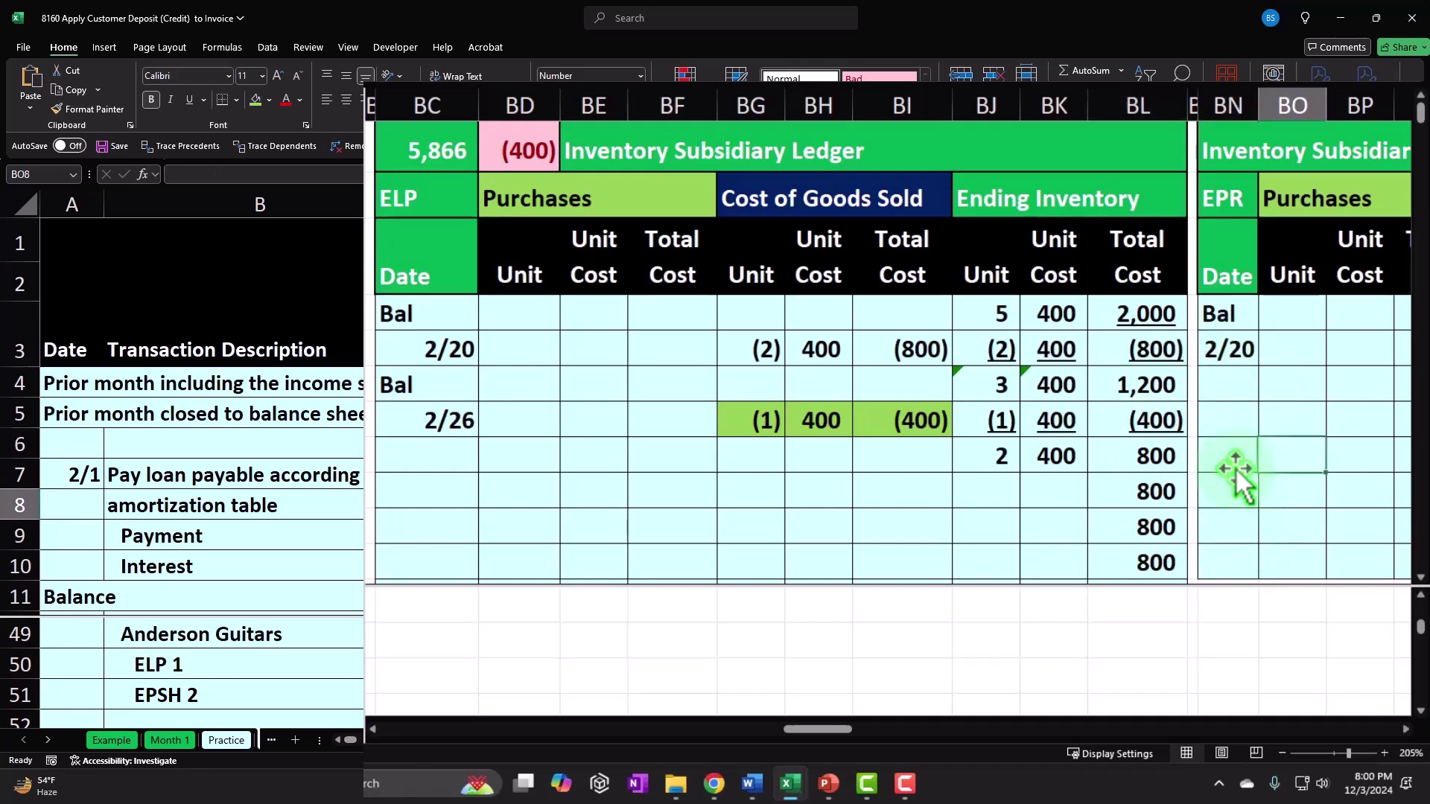
{"action": "scroll", "coordinate": [1214, 473], "scroll_direction": "down", "scroll_amount": 3}
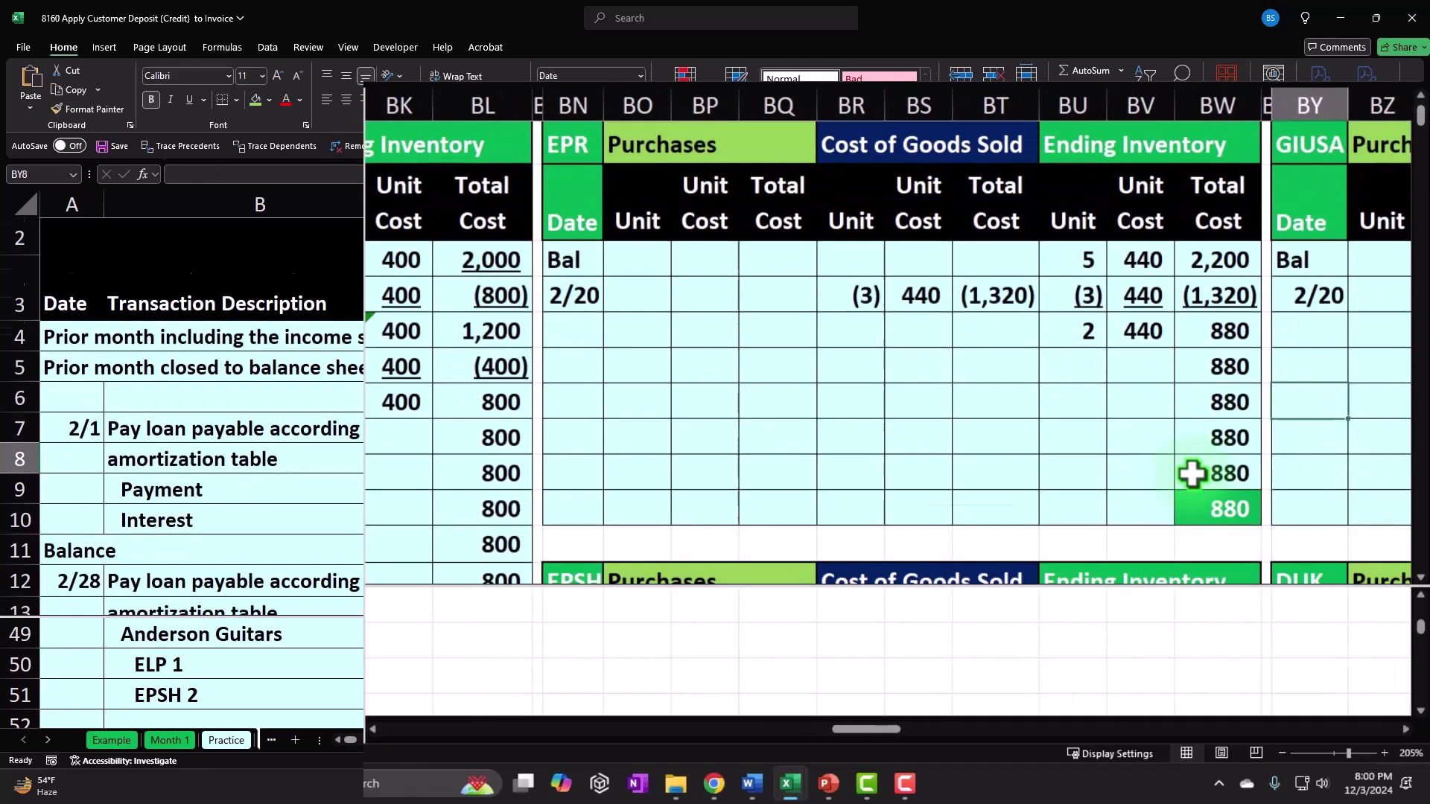
{"action": "left_click", "coordinate": [578, 464]}
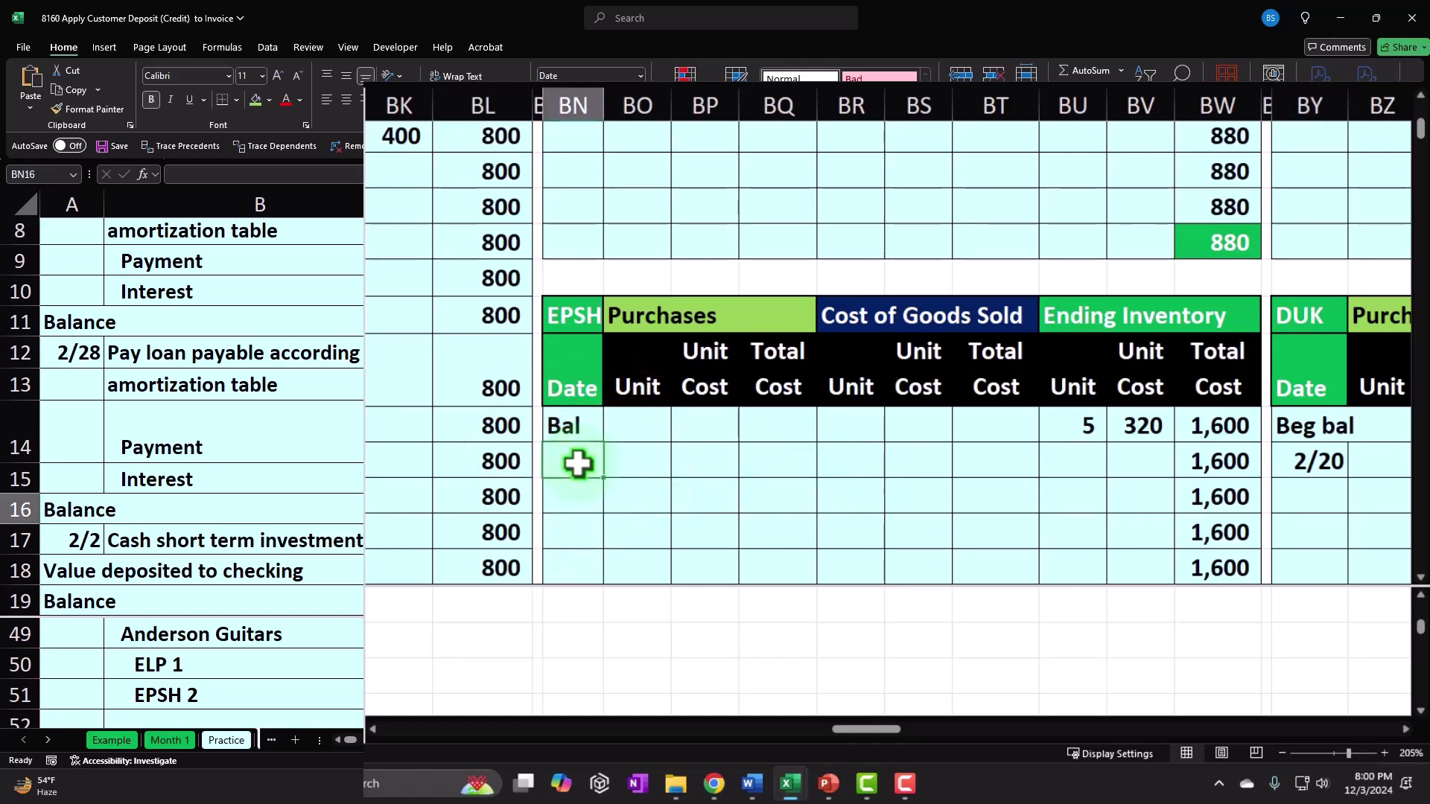
{"action": "type", "text": "2/26"}
{"action": "key", "text": "Tab"}
{"action": "key", "text": "Tab"}
{"action": "key", "text": "Tab"}
{"action": "key", "text": "Tab"}
{"action": "type", "text": "-2"}
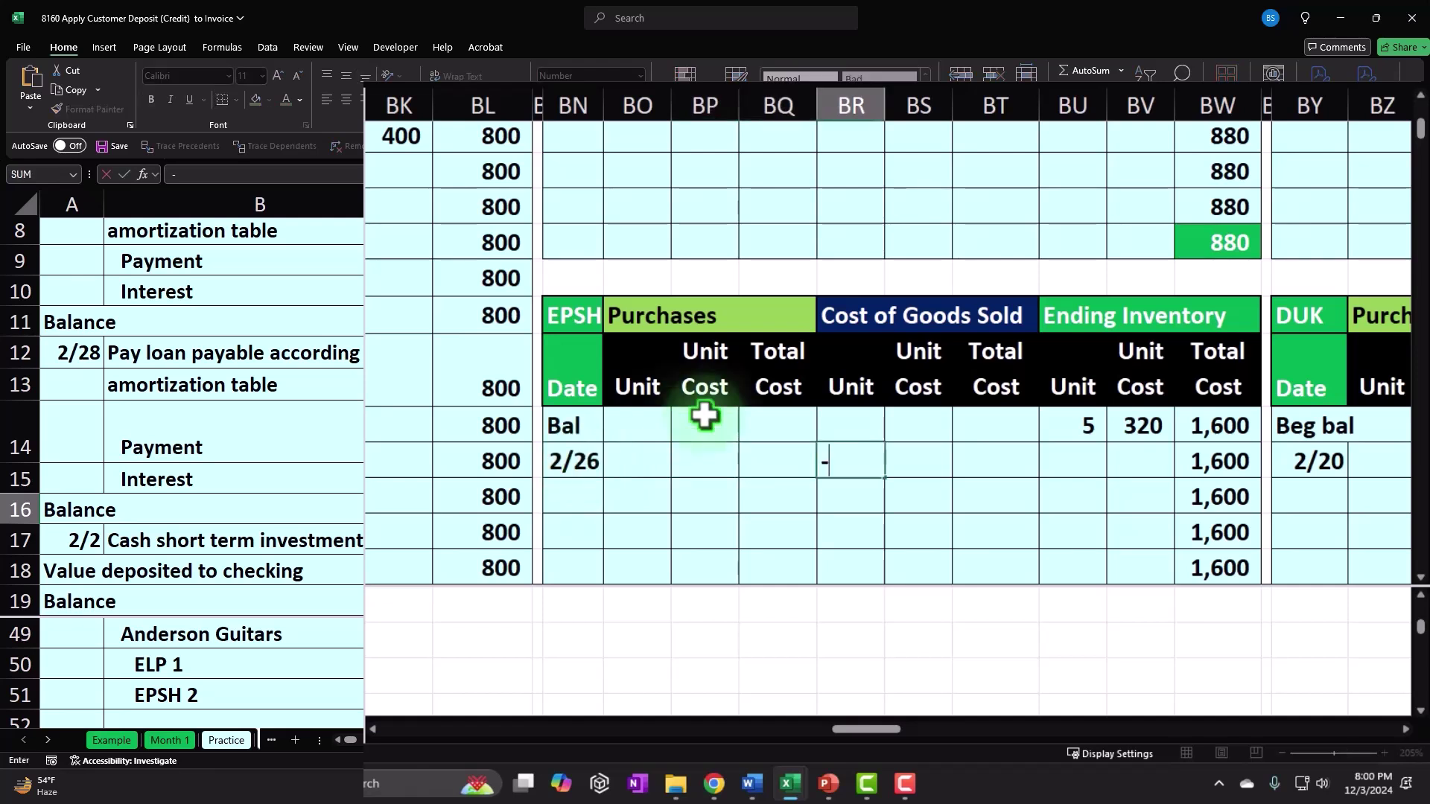
{"action": "key", "text": "Return"}
Step: Link the EPSH cost of goods sold unit cost in BS16 to BV15 and calculate the total cost in BT16 as units times unit cost
{"action": "left_click", "coordinate": [923, 461]}
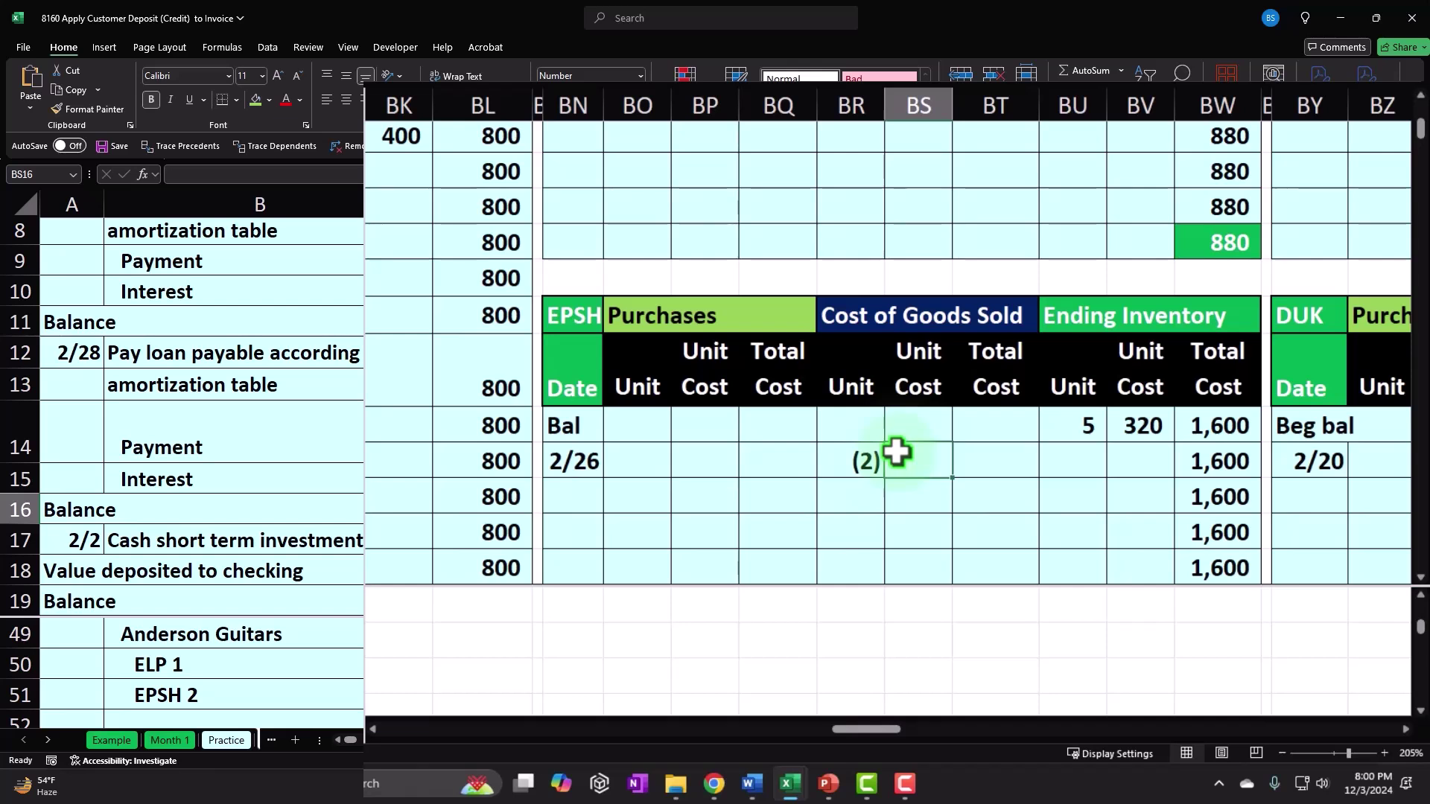
{"action": "type", "text": "="}
{"action": "key", "text": "Right"}
{"action": "key", "text": "Up"}
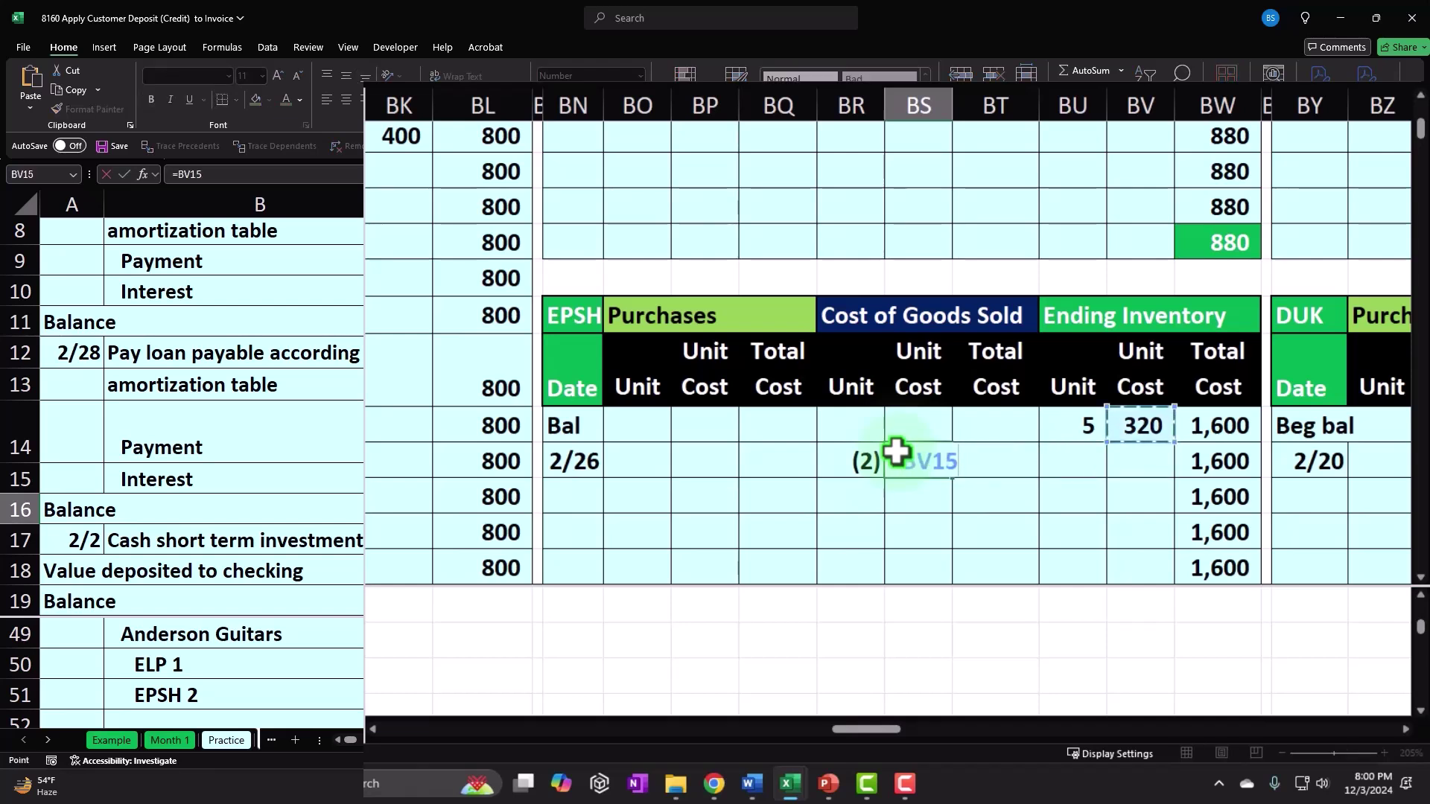
{"action": "key", "text": "Return"}
{"action": "key", "text": "Up"}
{"action": "key", "text": "Right"}
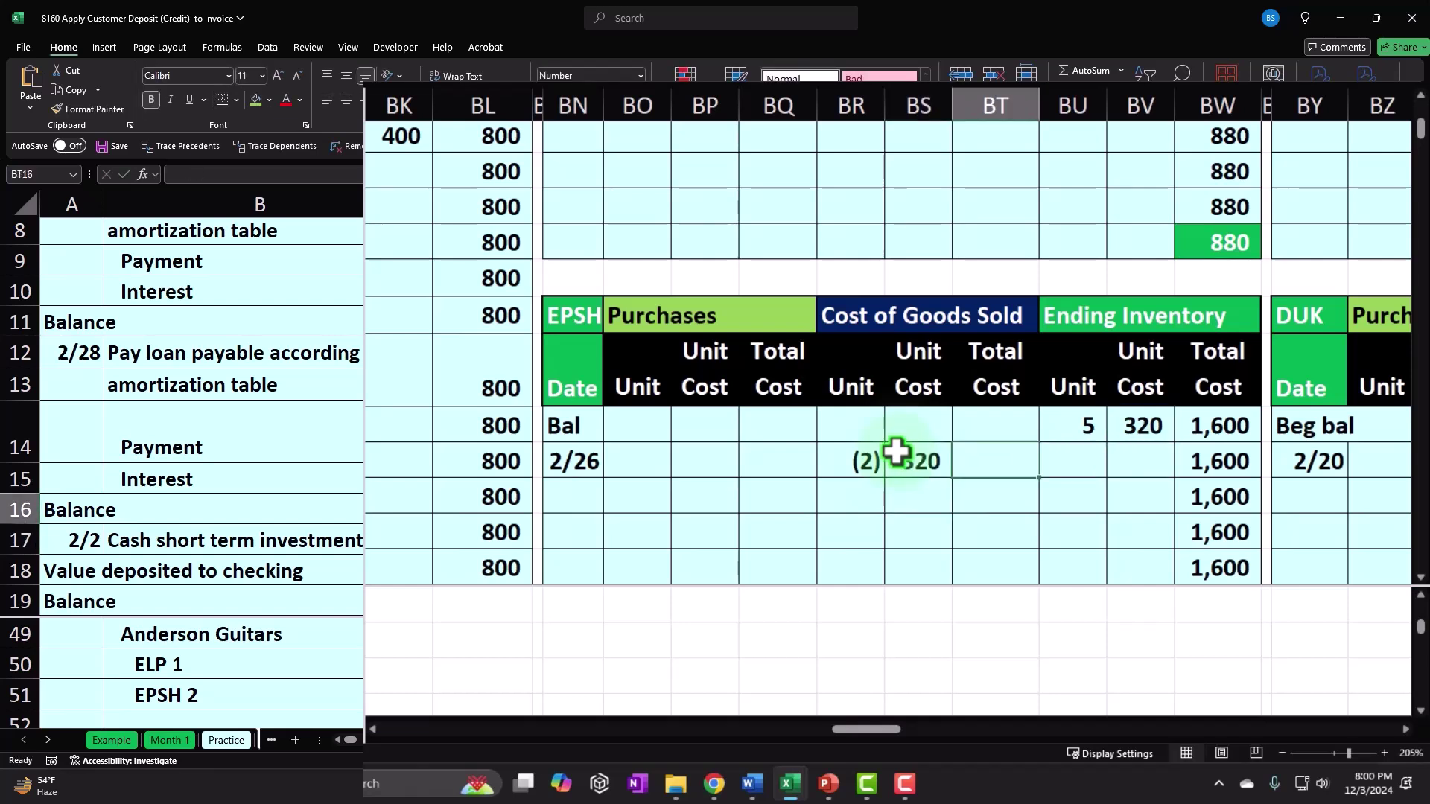
{"action": "type", "text": "="}
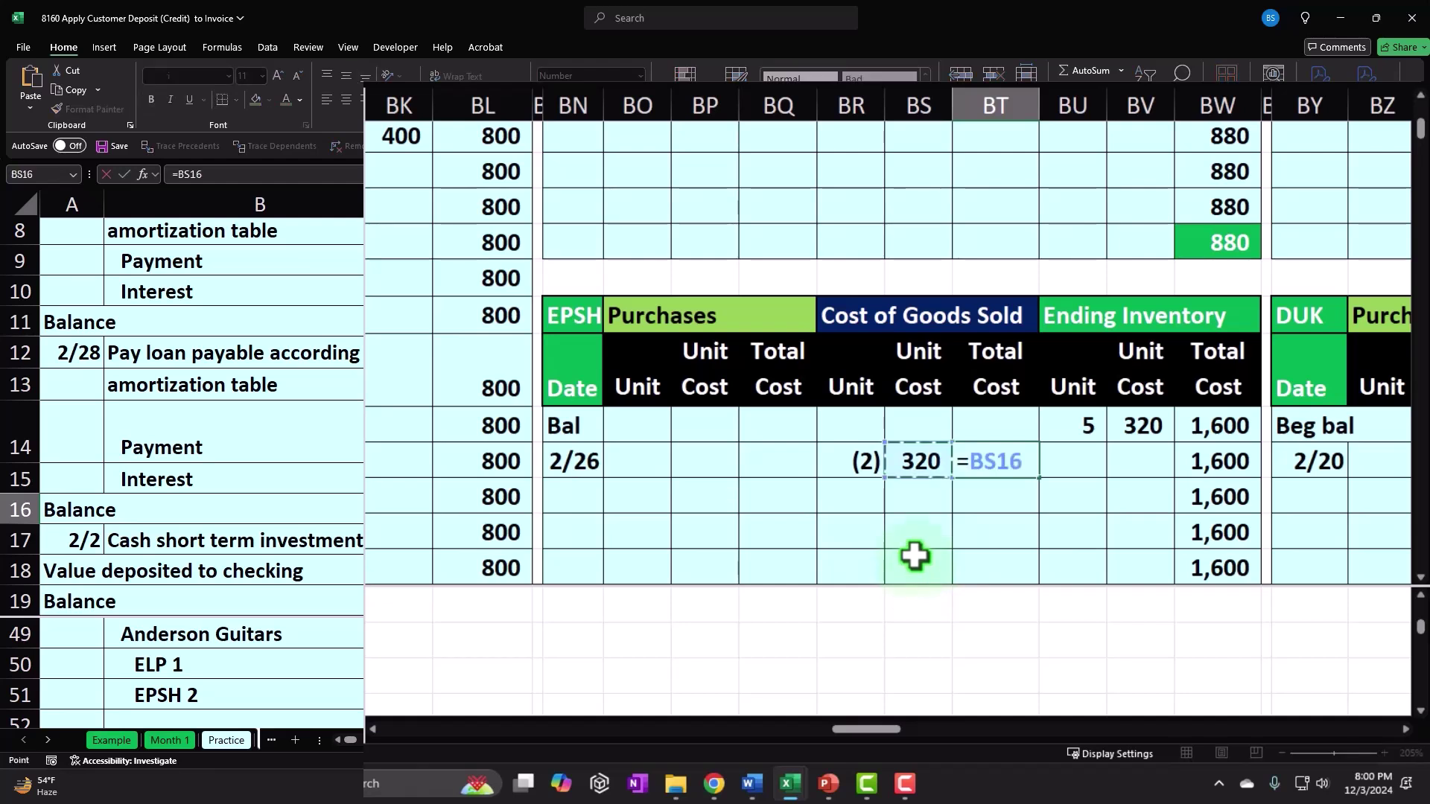
{"action": "key", "text": "Tab"}
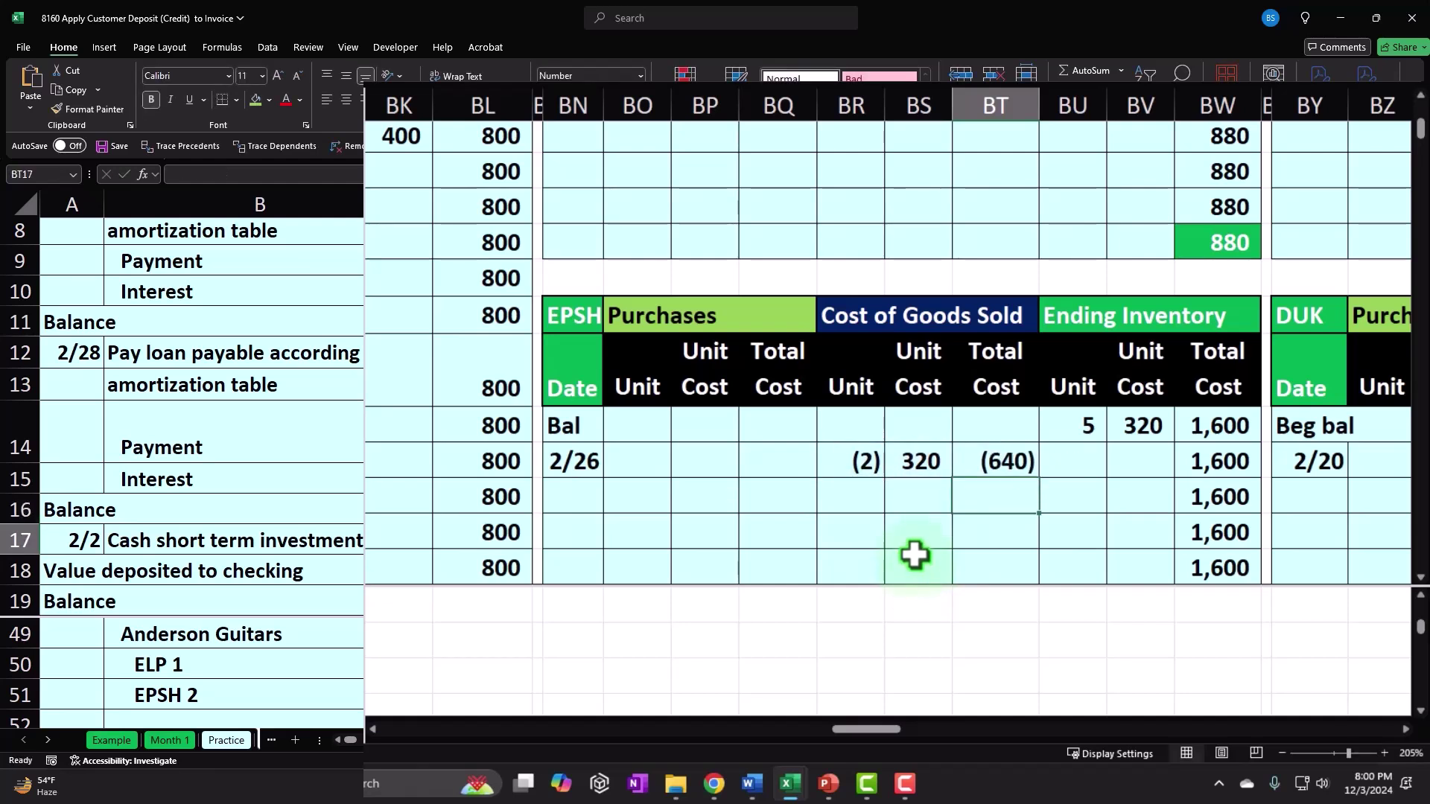
Step: Link the EPSH ending inventory units in BU16 to BR16 and fill the unit cost in BV16 by formula with 320
{"action": "type", "text": "="}
{"action": "key", "text": "Left"}
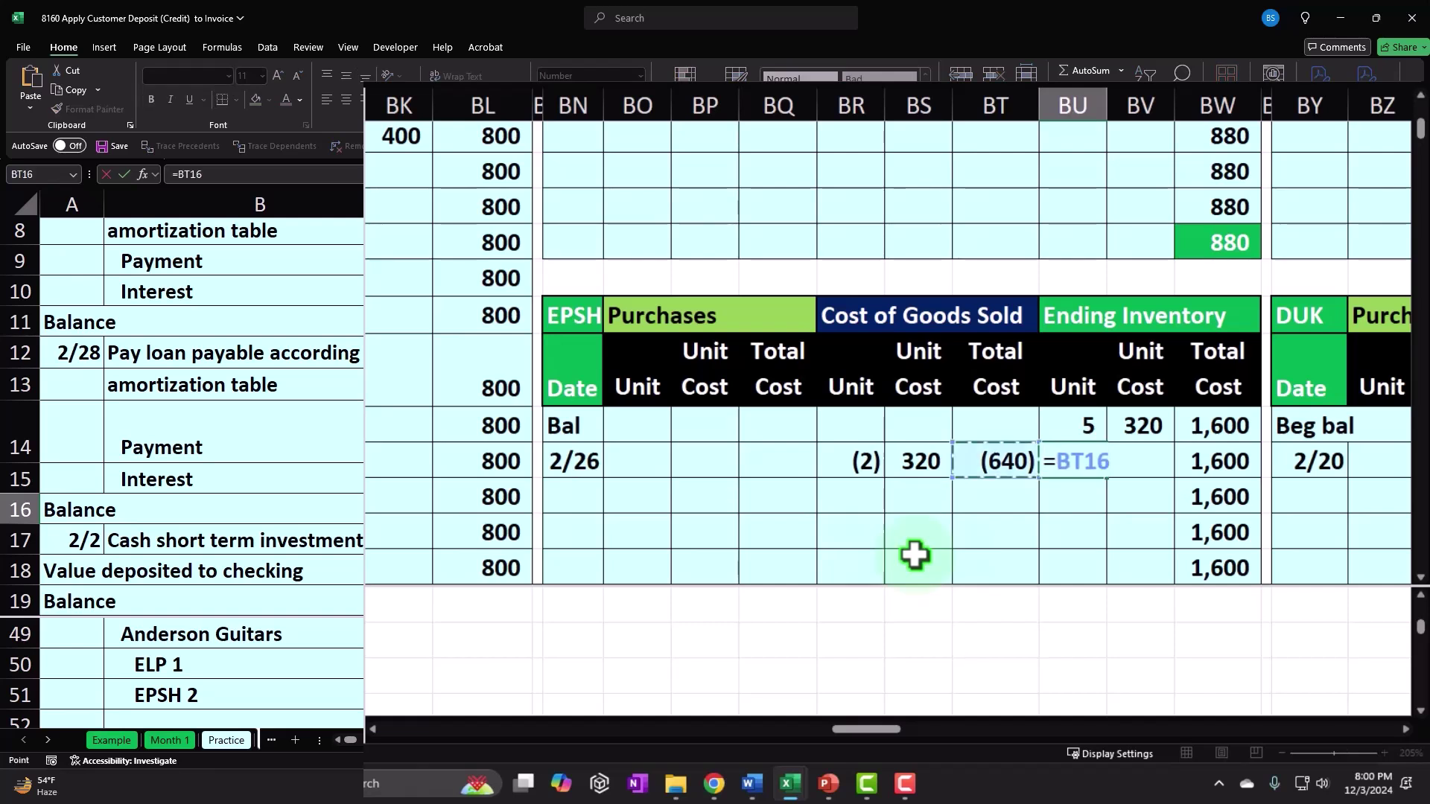
{"action": "key", "text": "Tab"}
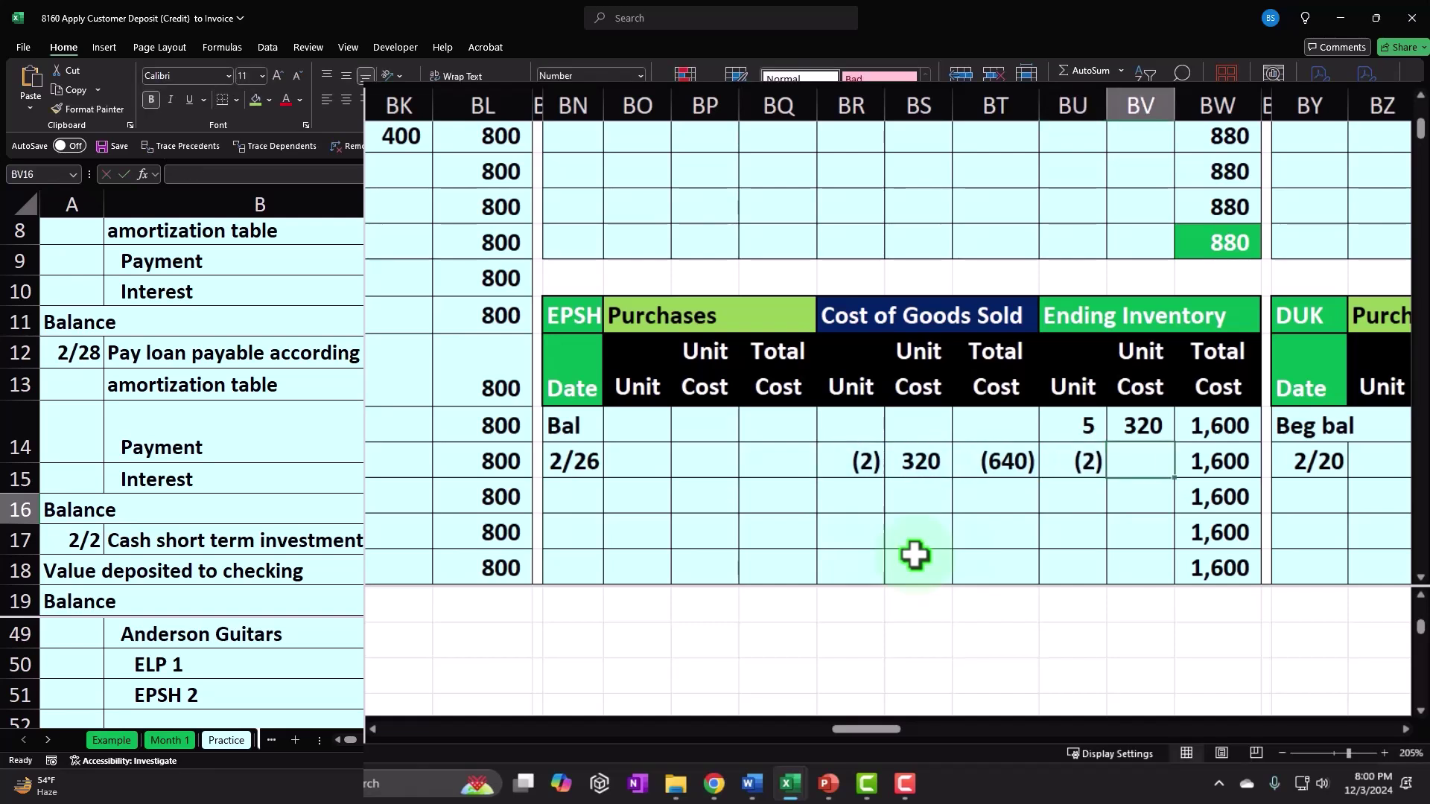
{"action": "type", "text": "="}
{"action": "key", "text": "Up"}
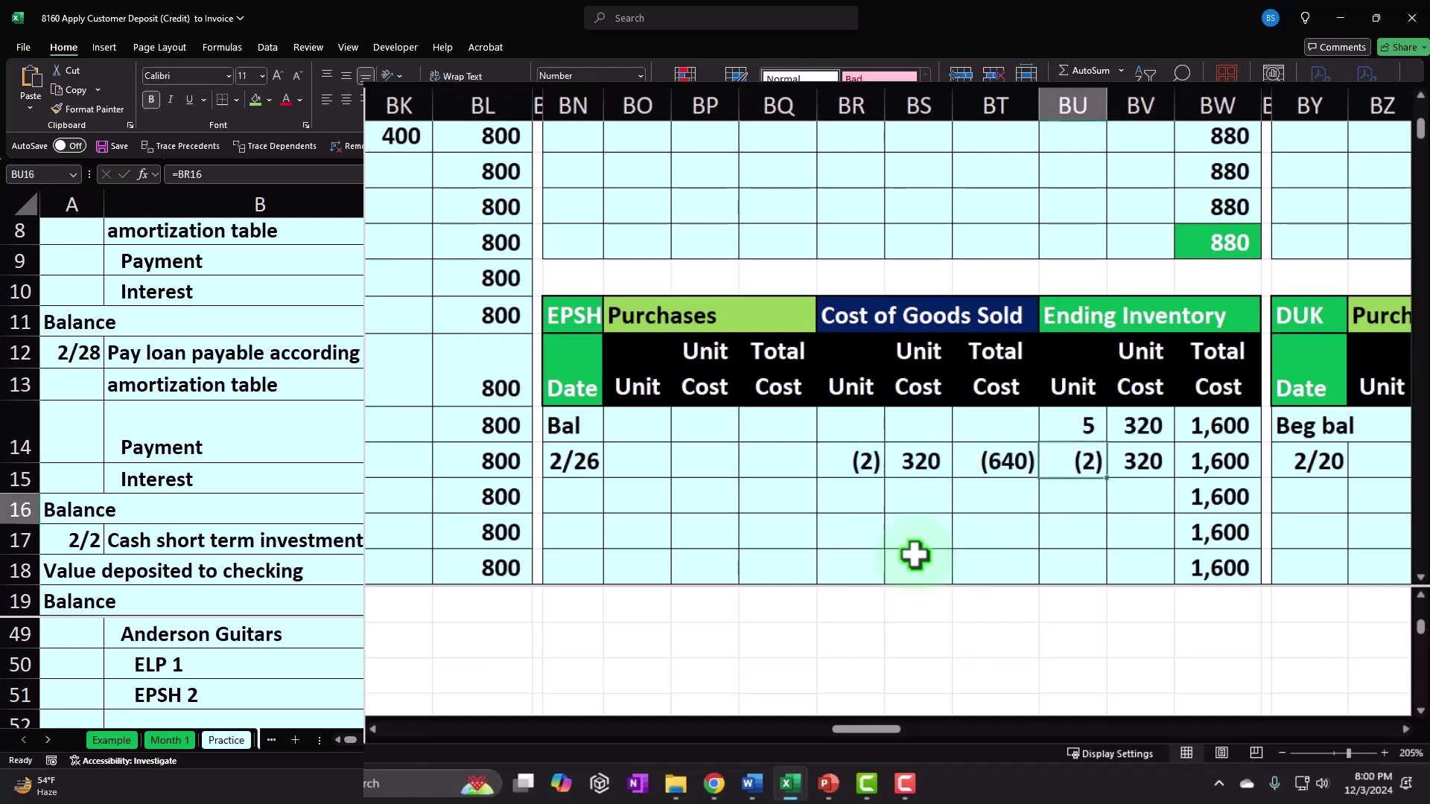
Step: Calculate the EPSH ending inventory total cost in BW16 as units times unit cost, and underline BU16 to BW16
{"action": "key", "text": "Tab"}
{"action": "type", "text": "="}
{"action": "key", "text": "Left"}
{"action": "type", "text": "*"}
{"action": "key", "text": "Left"}
{"action": "key", "text": "Return"}
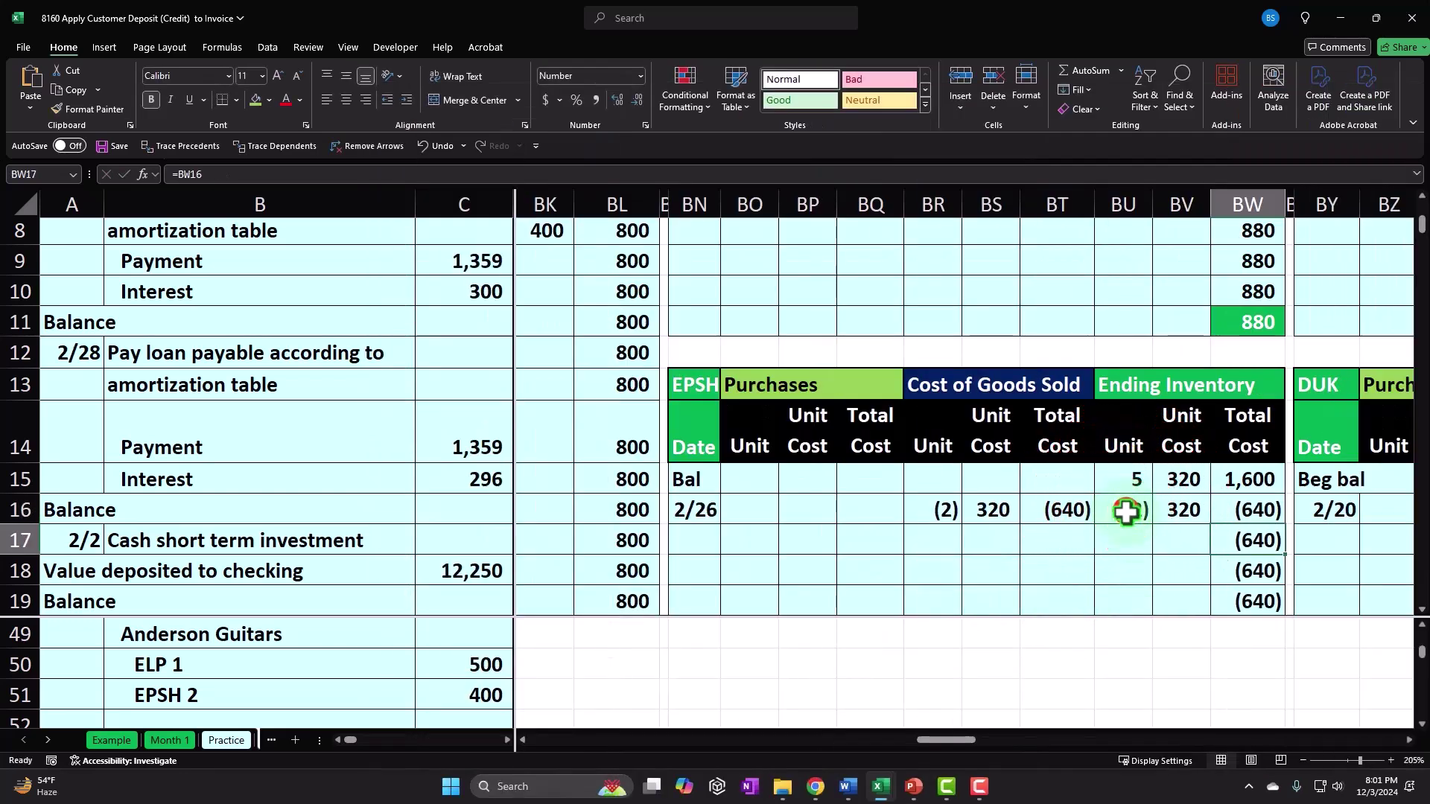
{"action": "left_click_drag", "start_coordinate": [1126, 512], "coordinate": [1222, 511]}
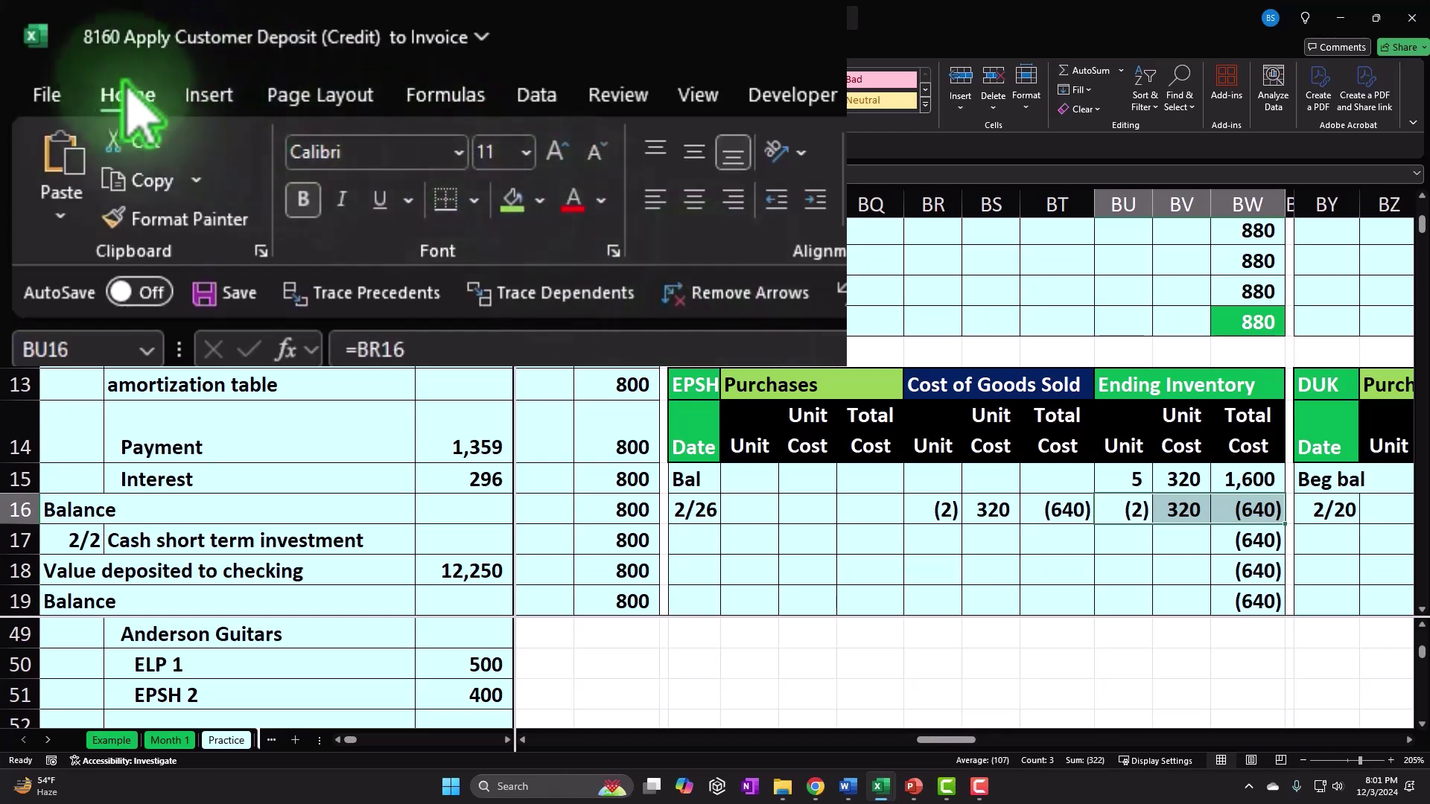
{"action": "left_click", "coordinate": [380, 199]}
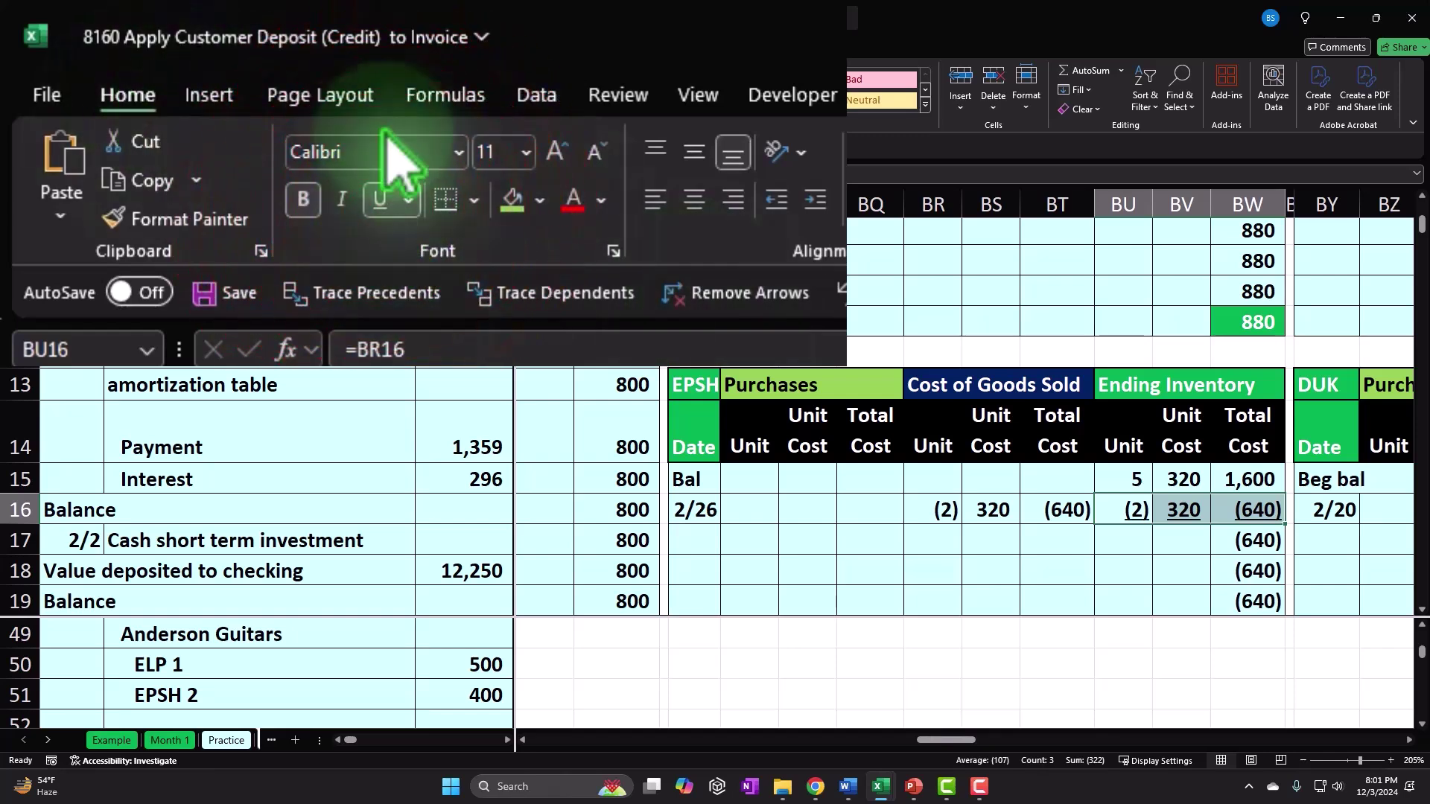
Step: Calculate the EPSH ending inventory units in BU17 as the sum of BU15 to BU16
{"action": "key", "text": "Down"}
{"action": "key", "text": "Left"}
{"action": "key", "text": "Right"}
{"action": "type", "text": "=sum("}
{"action": "key", "text": "Up"}
{"action": "key", "text": "Up"}
{"action": "key", "text": "shift+Down"}
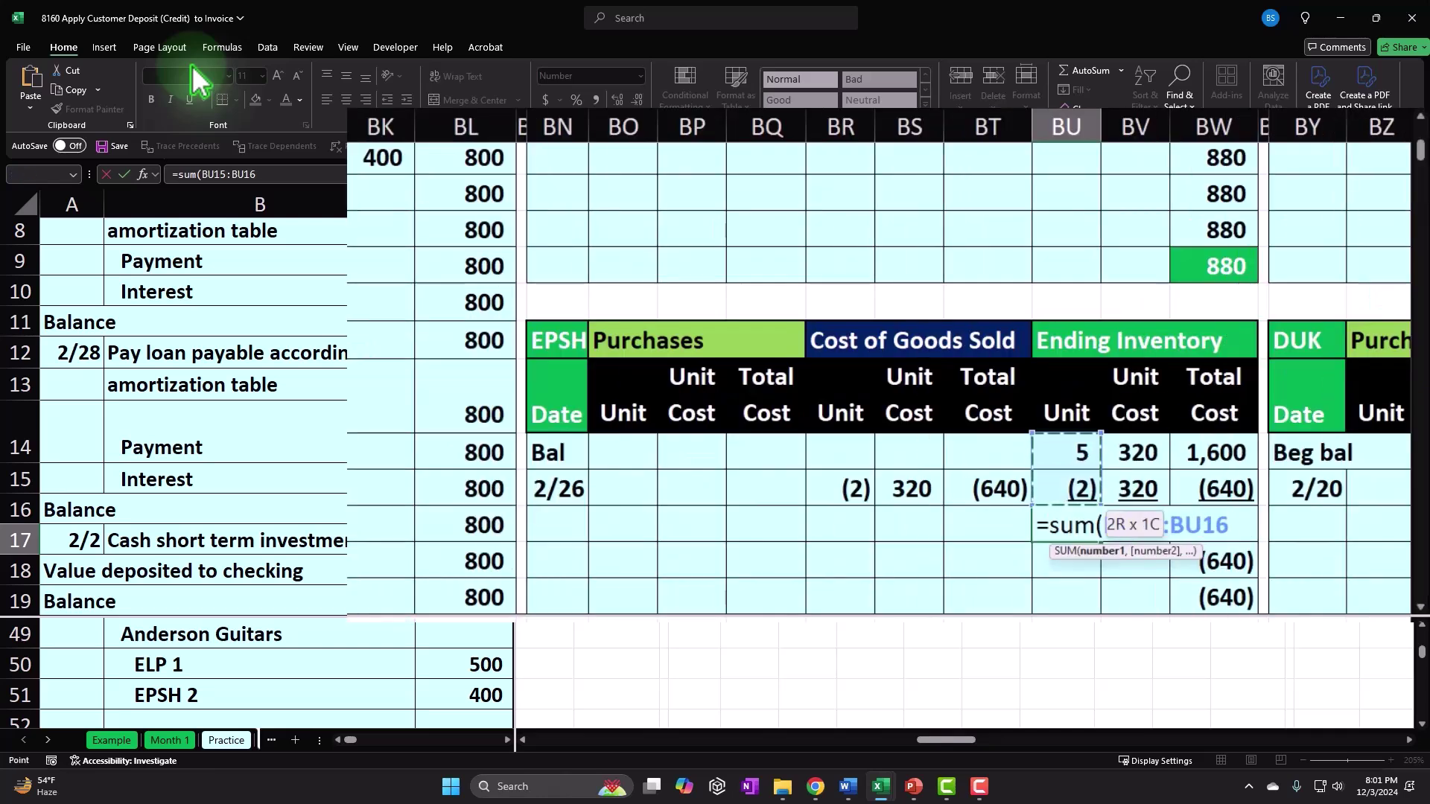
{"action": "key", "text": "Return"}
Step: Link the EPSH unit cost in BV17 to BV16 and calculate the total cost in BW17 as BU17 times BV17
{"action": "key", "text": "Up"}
{"action": "key", "text": "Right"}
{"action": "type", "text": "="}
{"action": "key", "text": "Up"}
{"action": "key", "text": "Return"}
{"action": "key", "text": "Up"}
{"action": "key", "text": "Right"}
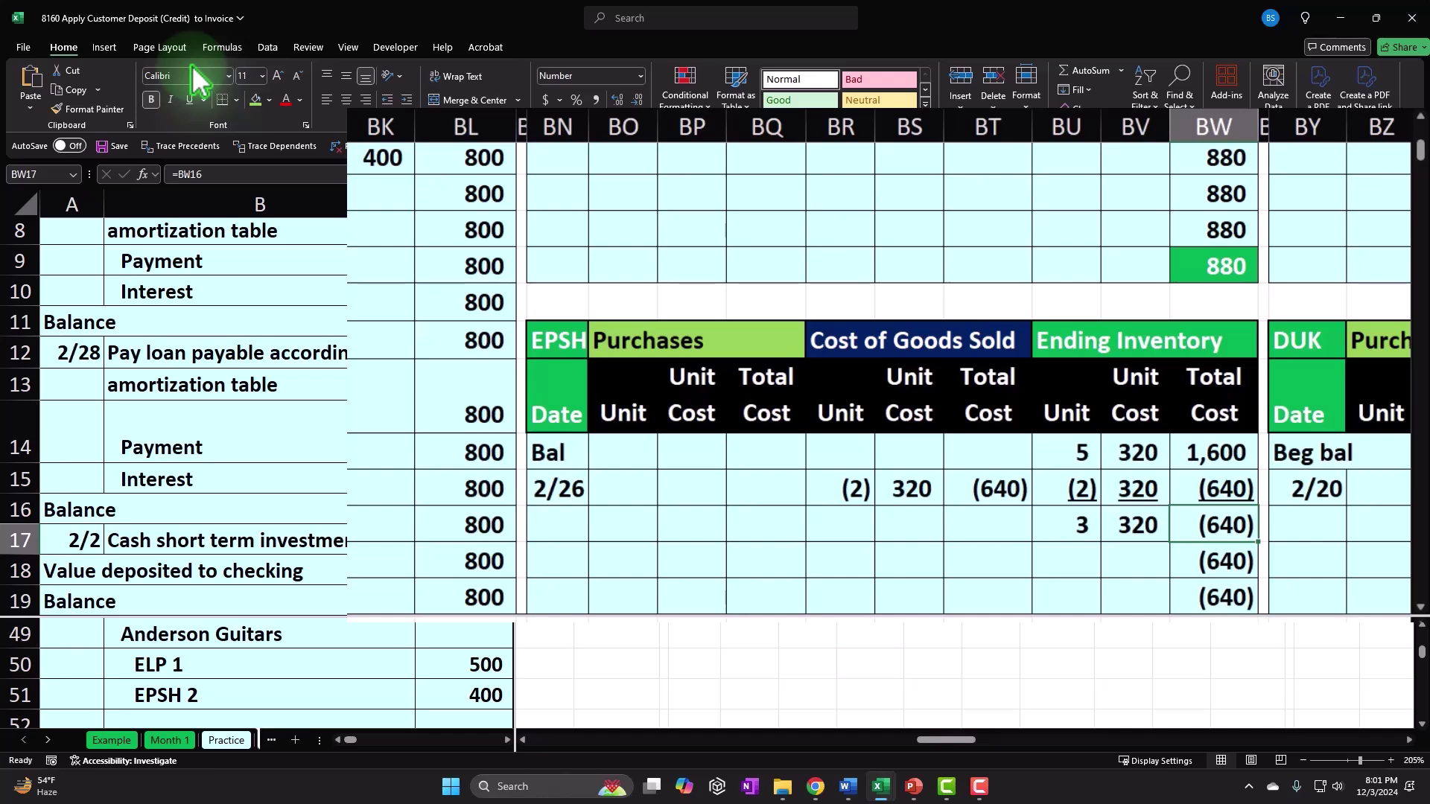
{"action": "type", "text": "="}
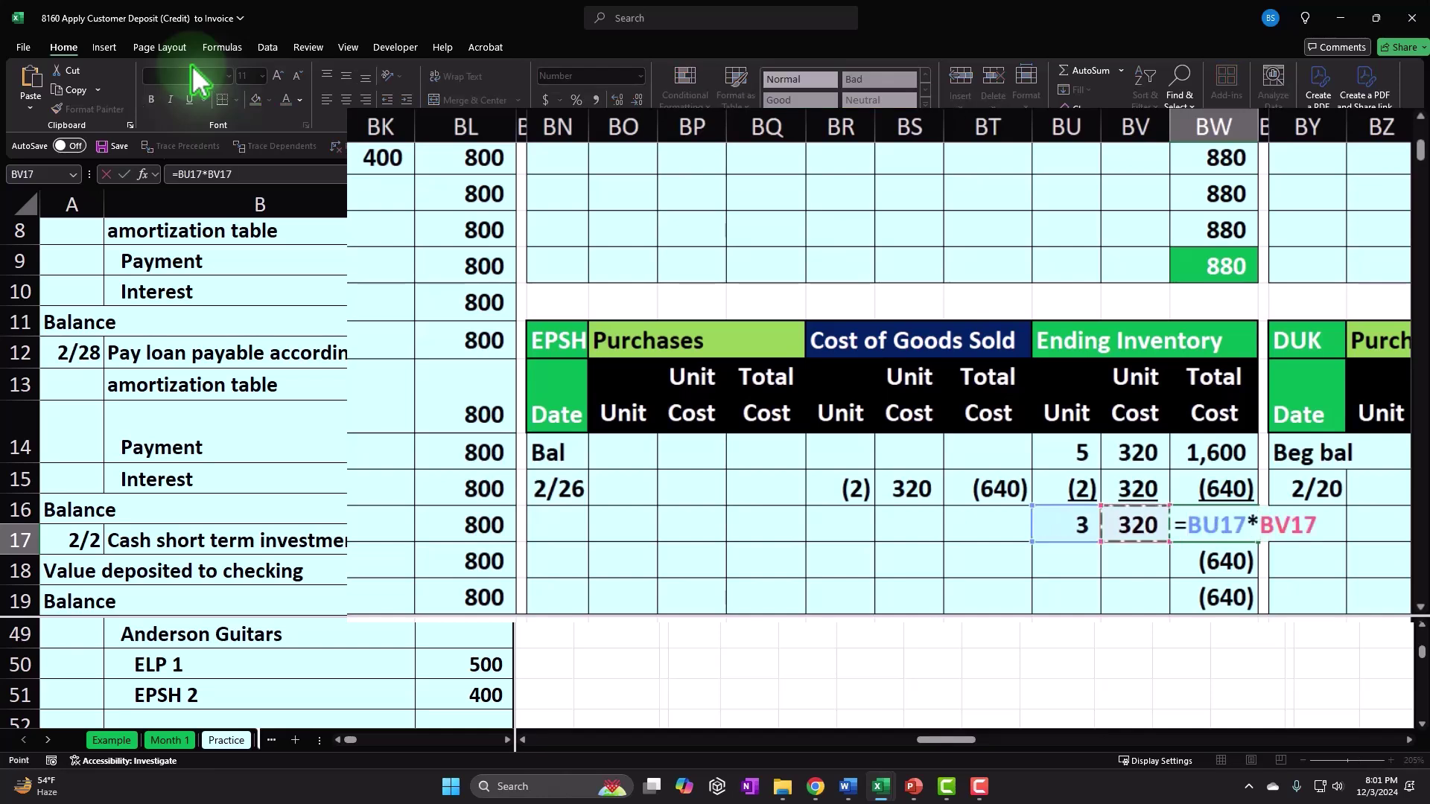
{"action": "key", "text": "Return"}
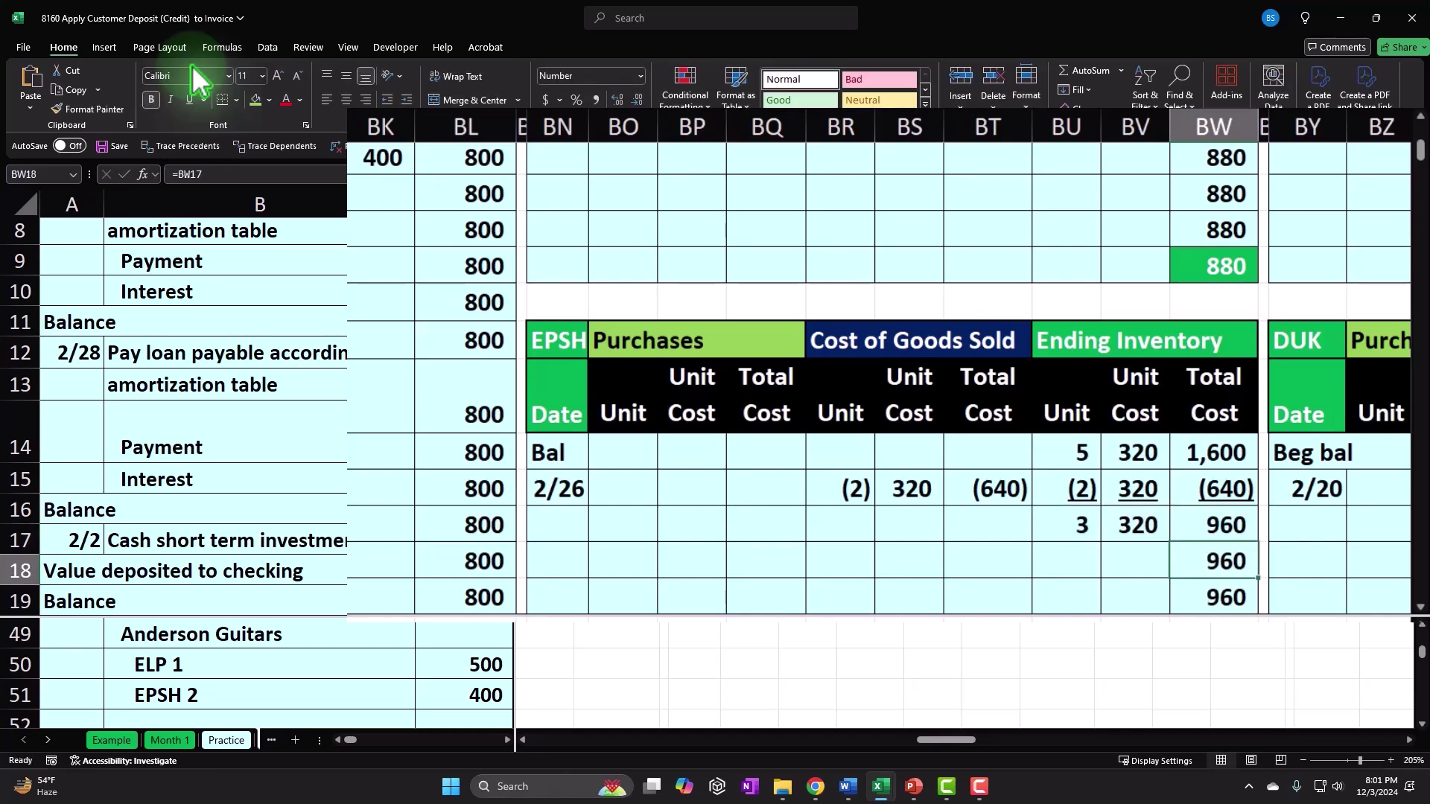
Step: Fill the EPSH cost of goods sold cells BR16 to BT16 with green
{"action": "left_click_drag", "start_coordinate": [840, 482], "coordinate": [961, 485]}
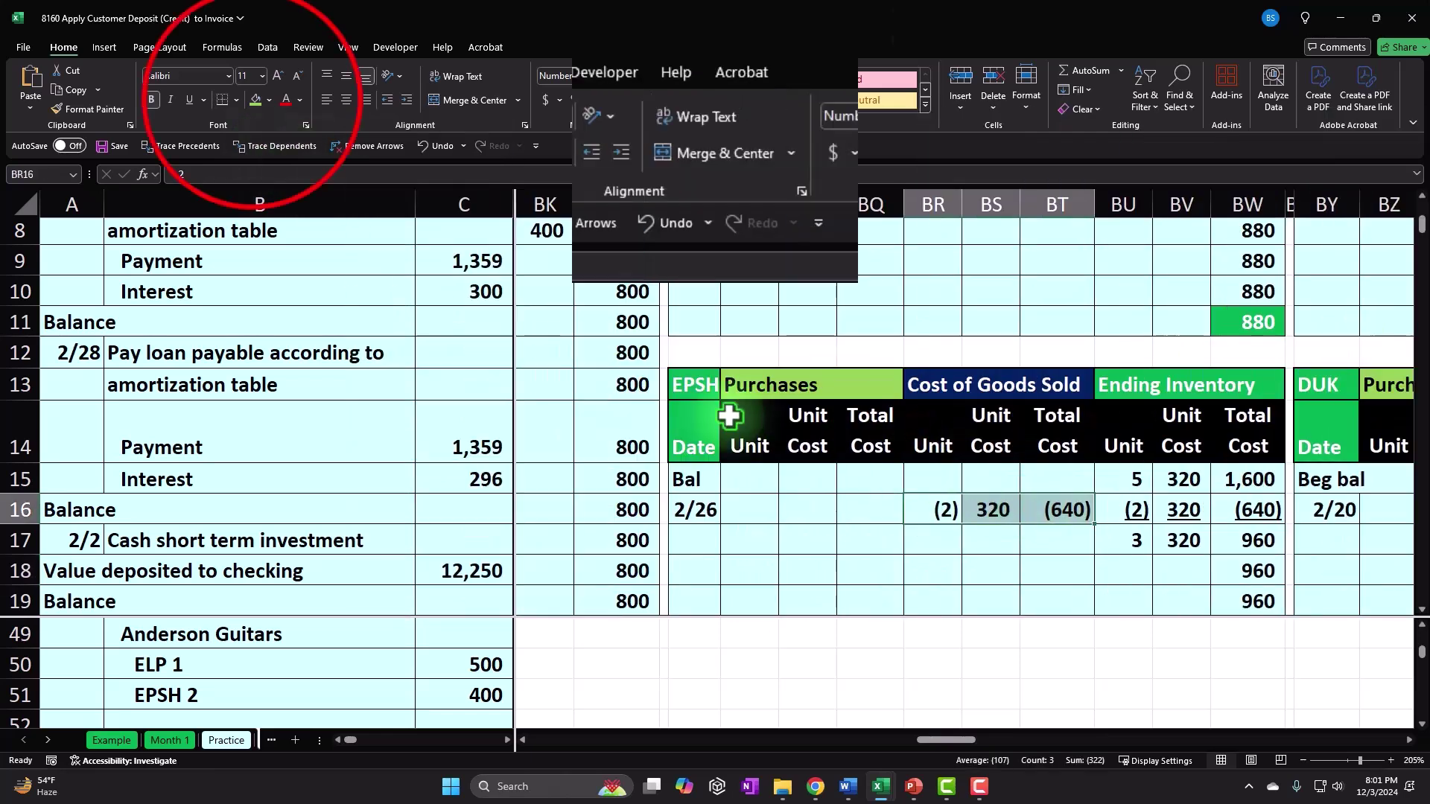
{"action": "left_click", "coordinate": [256, 100]}
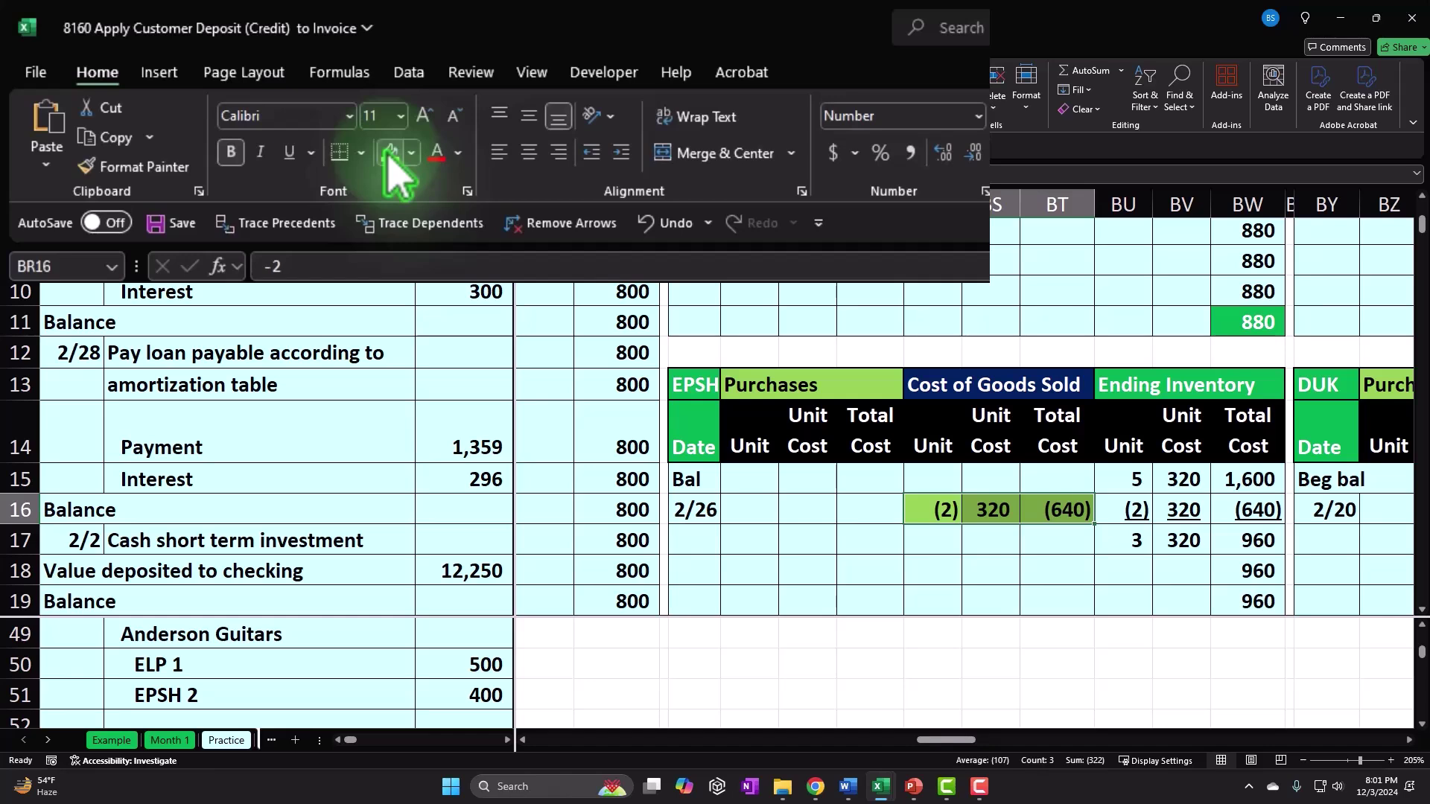
Step: Remove the window split and freeze the header rows above row 5 of the Month 2 sheet
{"action": "left_click", "coordinate": [556, 70]}
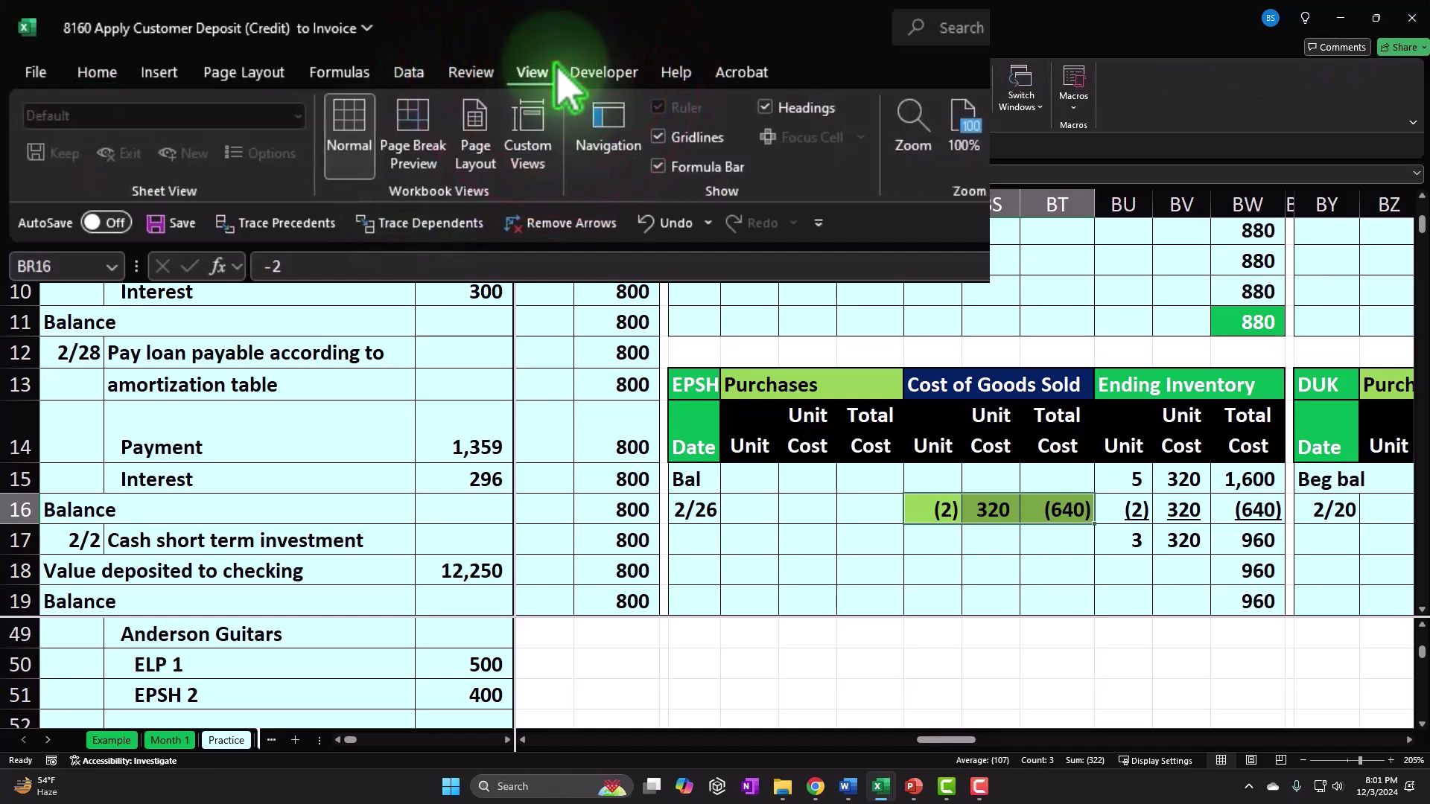
{"action": "left_click", "coordinate": [831, 71]}
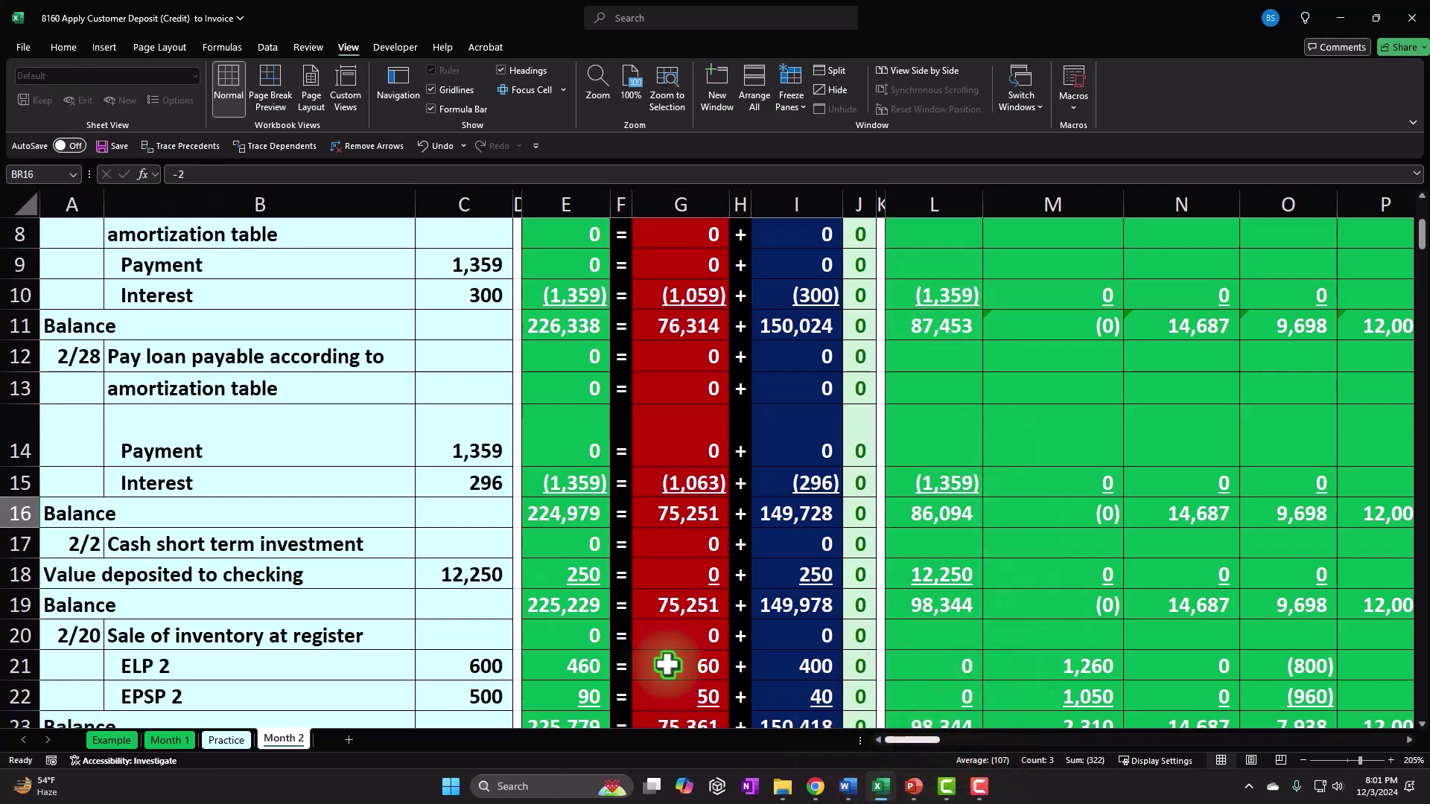
{"action": "scroll", "coordinate": [388, 578], "scroll_direction": "up", "scroll_amount": 3}
{"action": "left_click", "coordinate": [94, 319]}
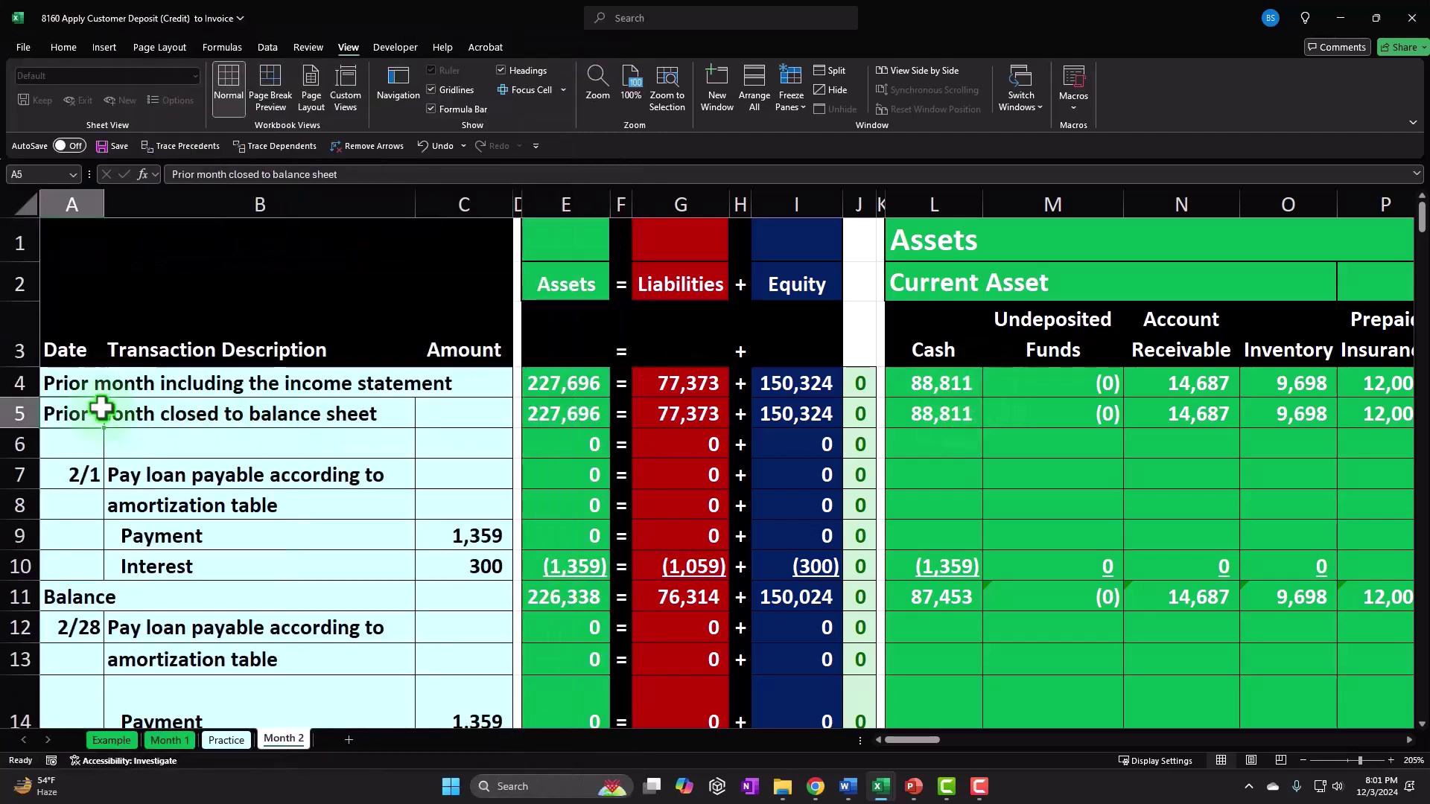
{"action": "left_click", "coordinate": [791, 94]}
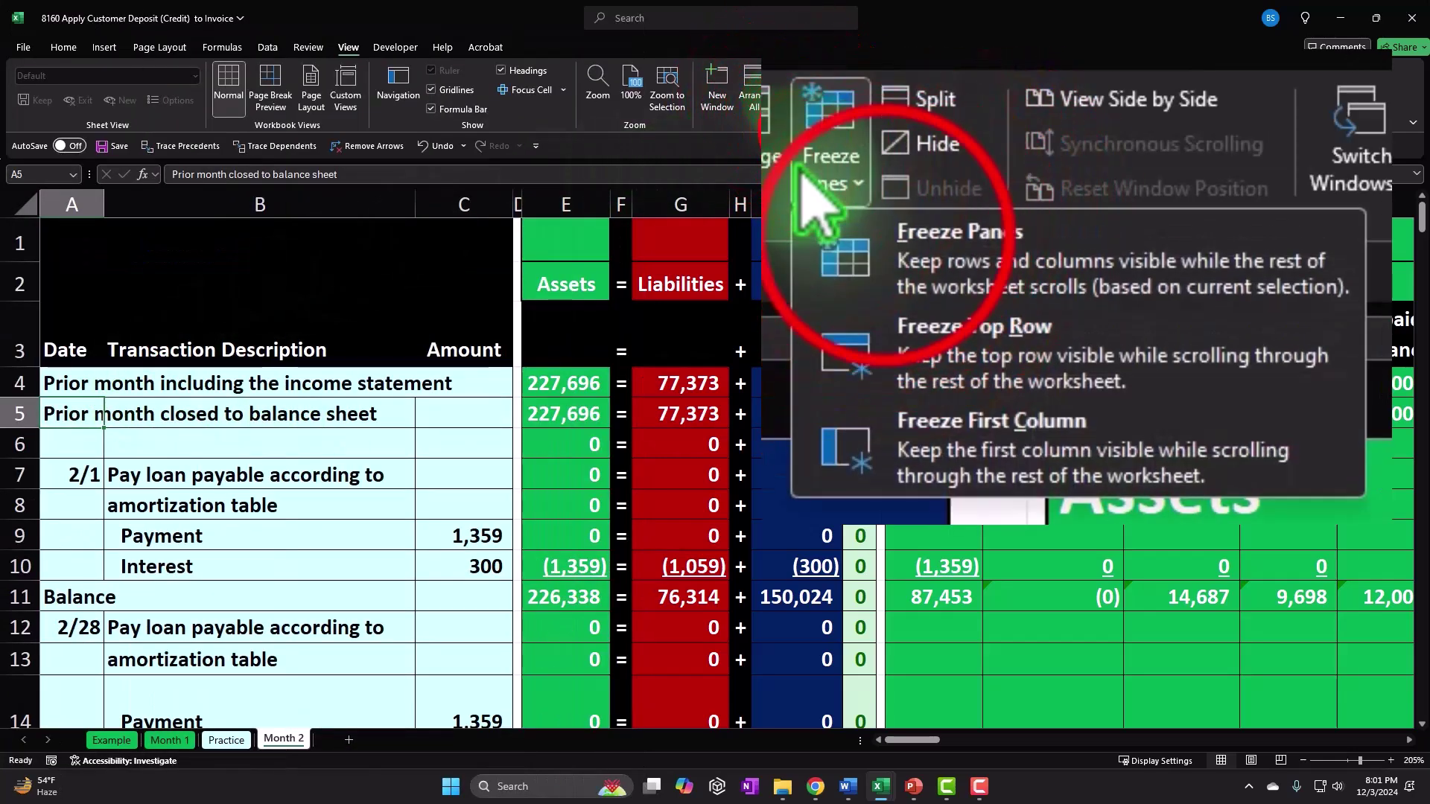
{"action": "left_click", "coordinate": [886, 224]}
Step: Calculate the ELP inventory amount in O50 as 1 times the cost of goods sold unit cost in BH7
{"action": "left_click", "coordinate": [395, 514]}
{"action": "scroll", "coordinate": [403, 525], "scroll_direction": "down", "scroll_amount": 1}
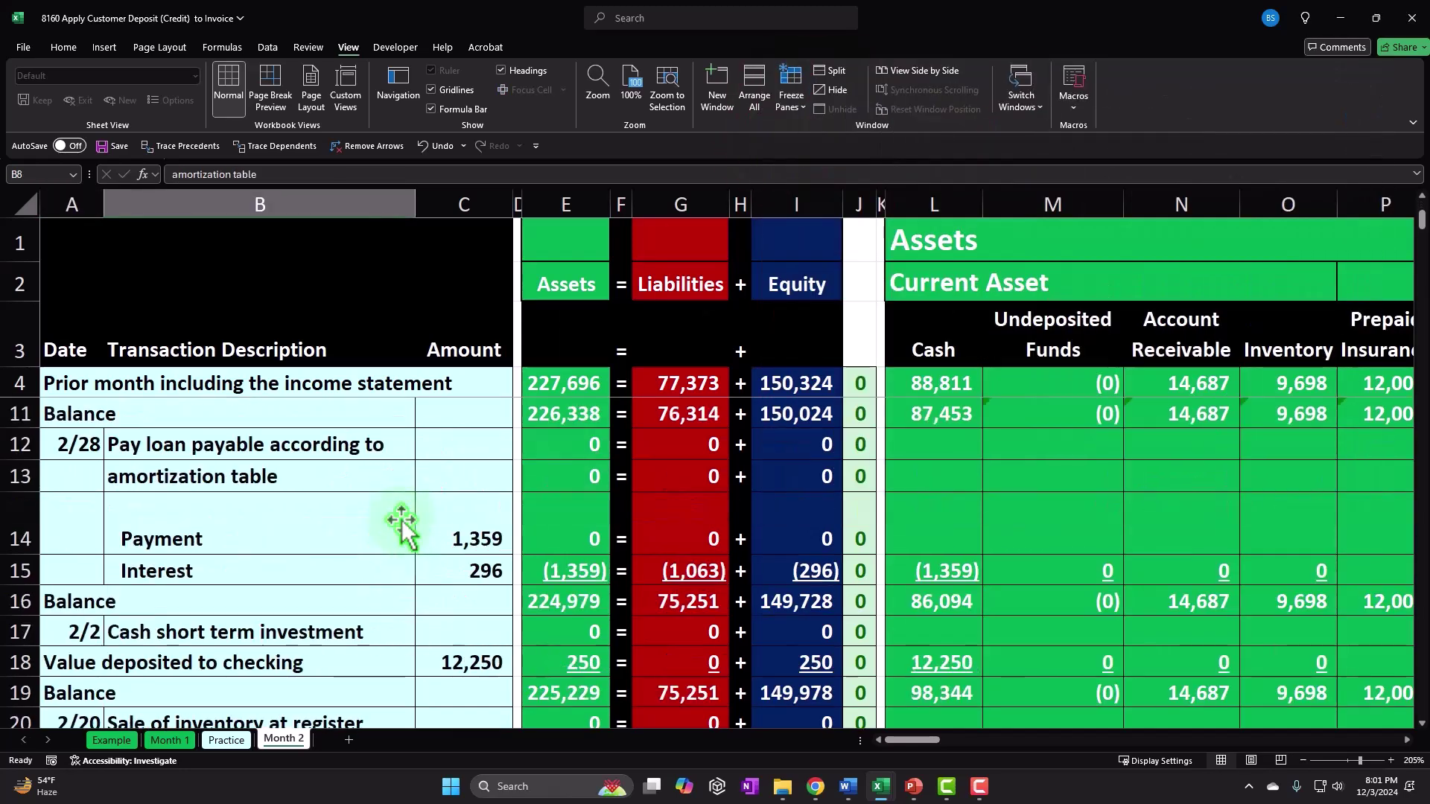
{"action": "scroll", "coordinate": [402, 525], "scroll_direction": "down", "scroll_amount": 12}
{"action": "scroll", "coordinate": [488, 455], "scroll_direction": "down", "scroll_amount": 1}
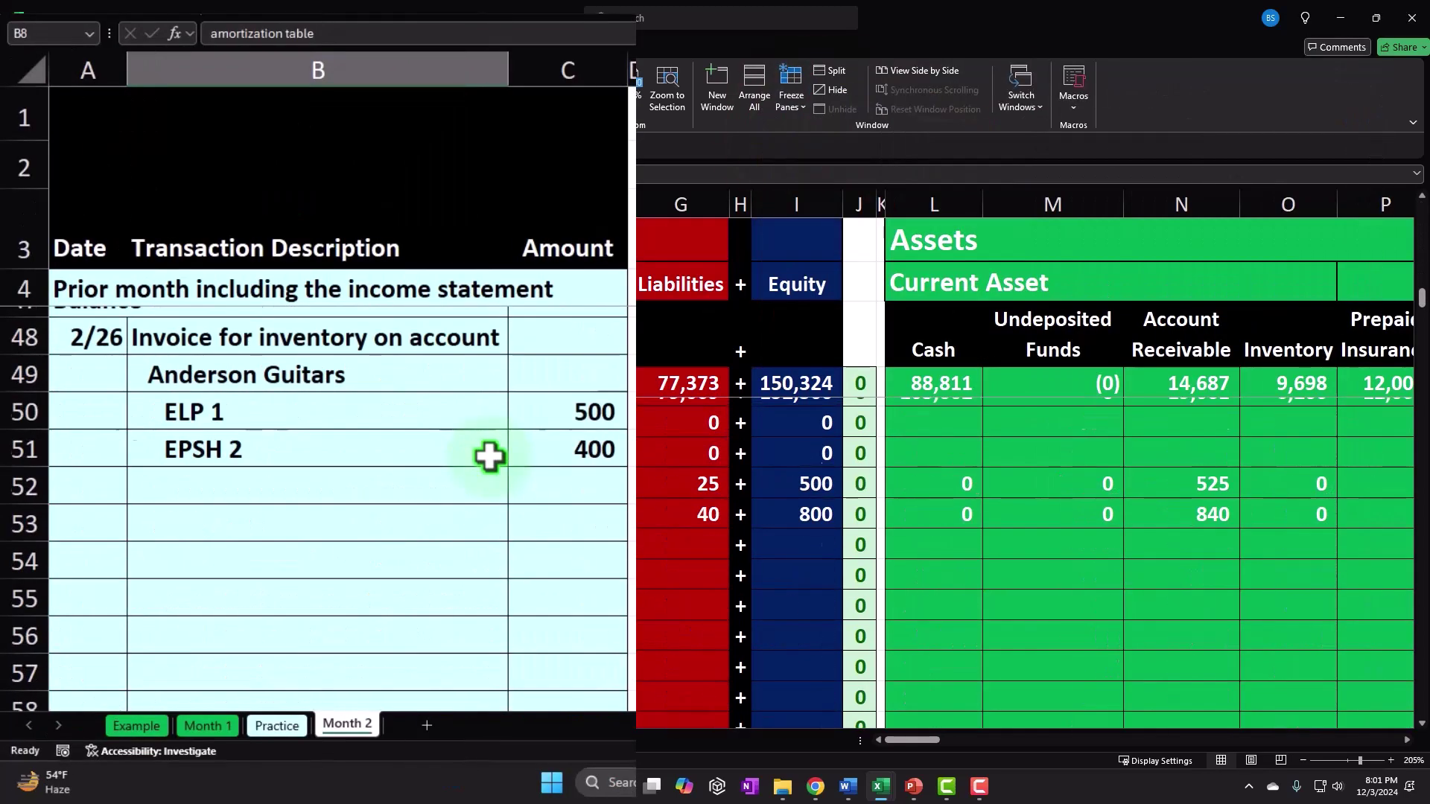
{"action": "left_click", "coordinate": [460, 417]}
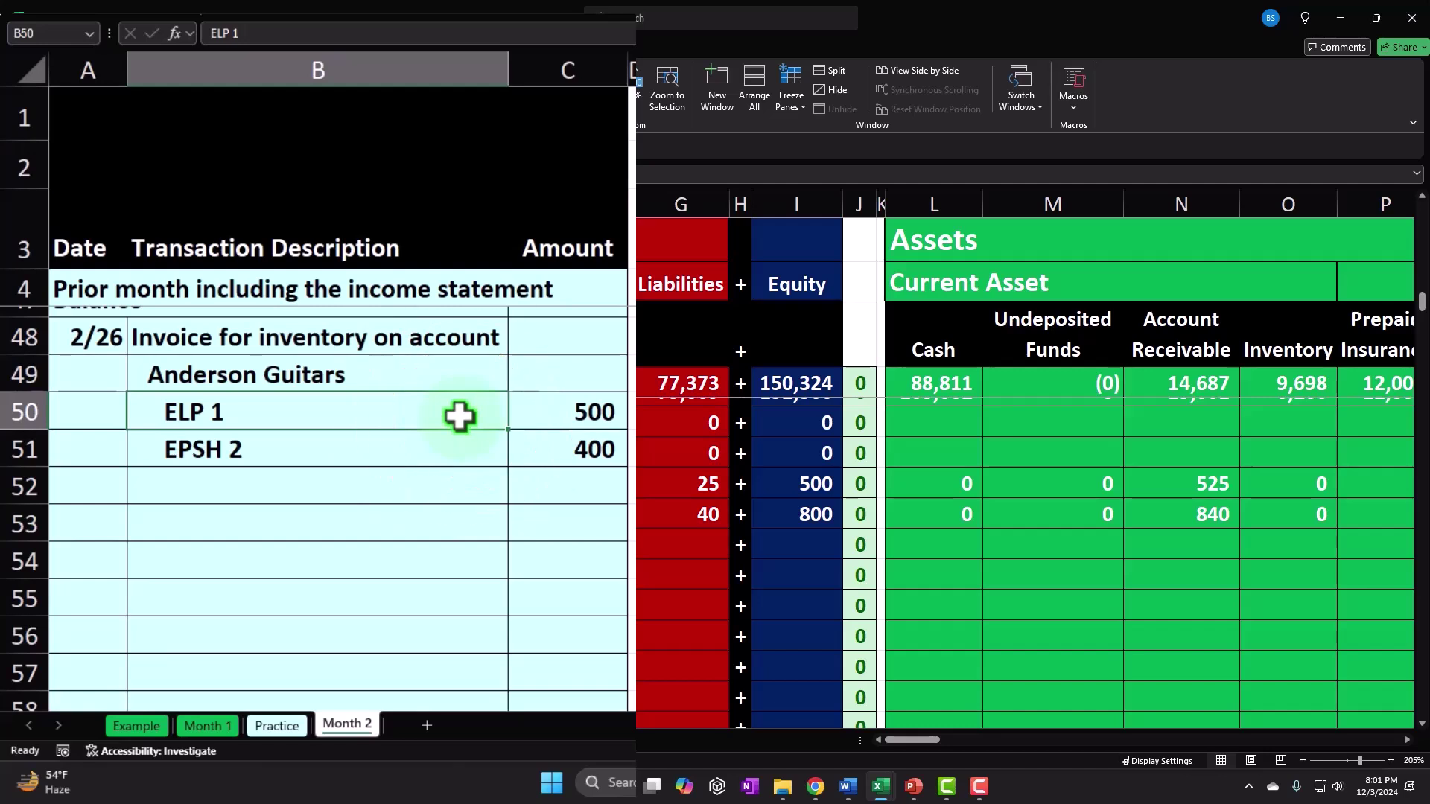
{"action": "key", "text": "Right"}
{"action": "key", "text": "Right"}
{"action": "key", "text": "Right"}
{"action": "key", "text": "Right"}
{"action": "key", "text": "Right"}
{"action": "key", "text": "Right"}
{"action": "key", "text": "Right"}
{"action": "key", "text": "Right"}
{"action": "key", "text": "Right"}
{"action": "key", "text": "Right"}
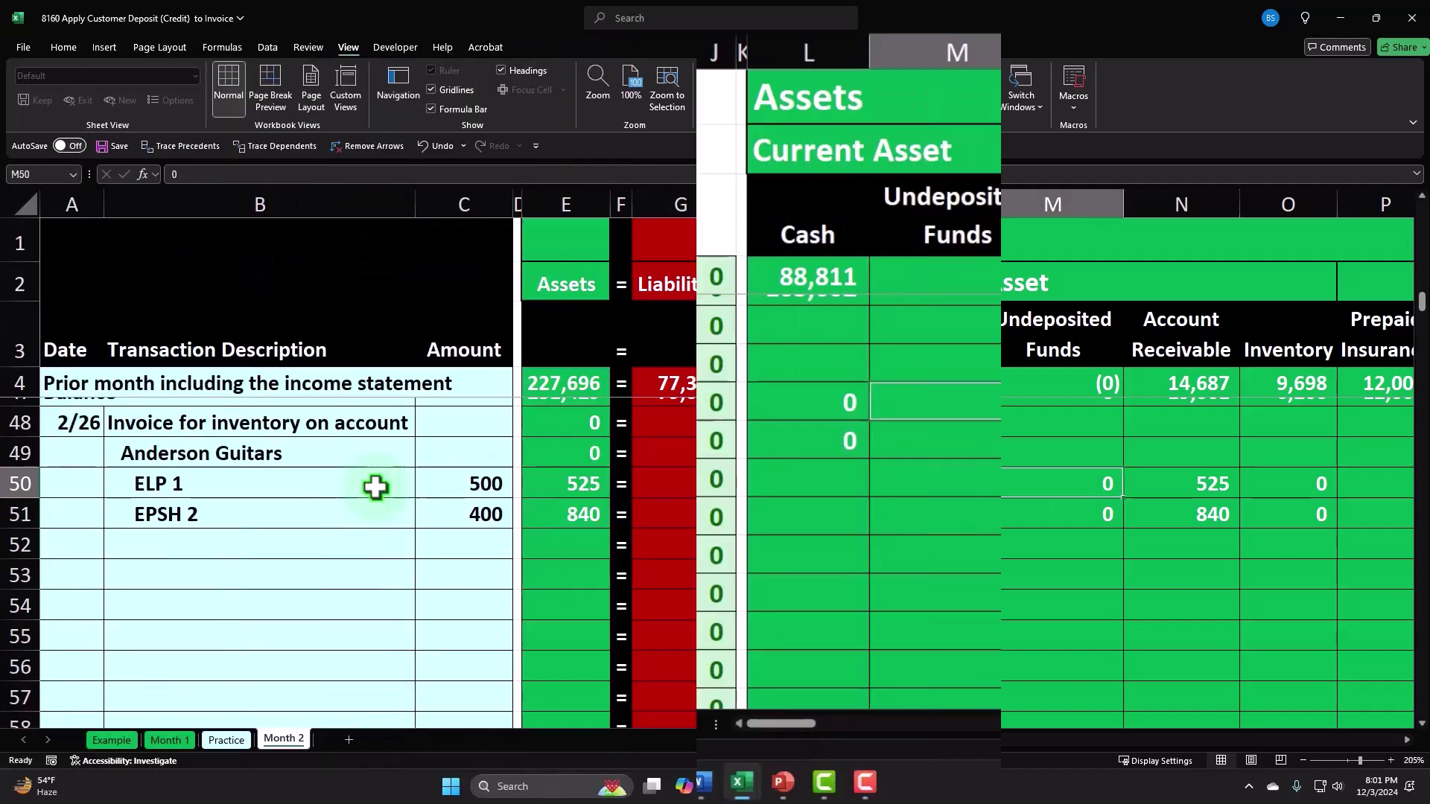
{"action": "type", "text": "=1*O48"}
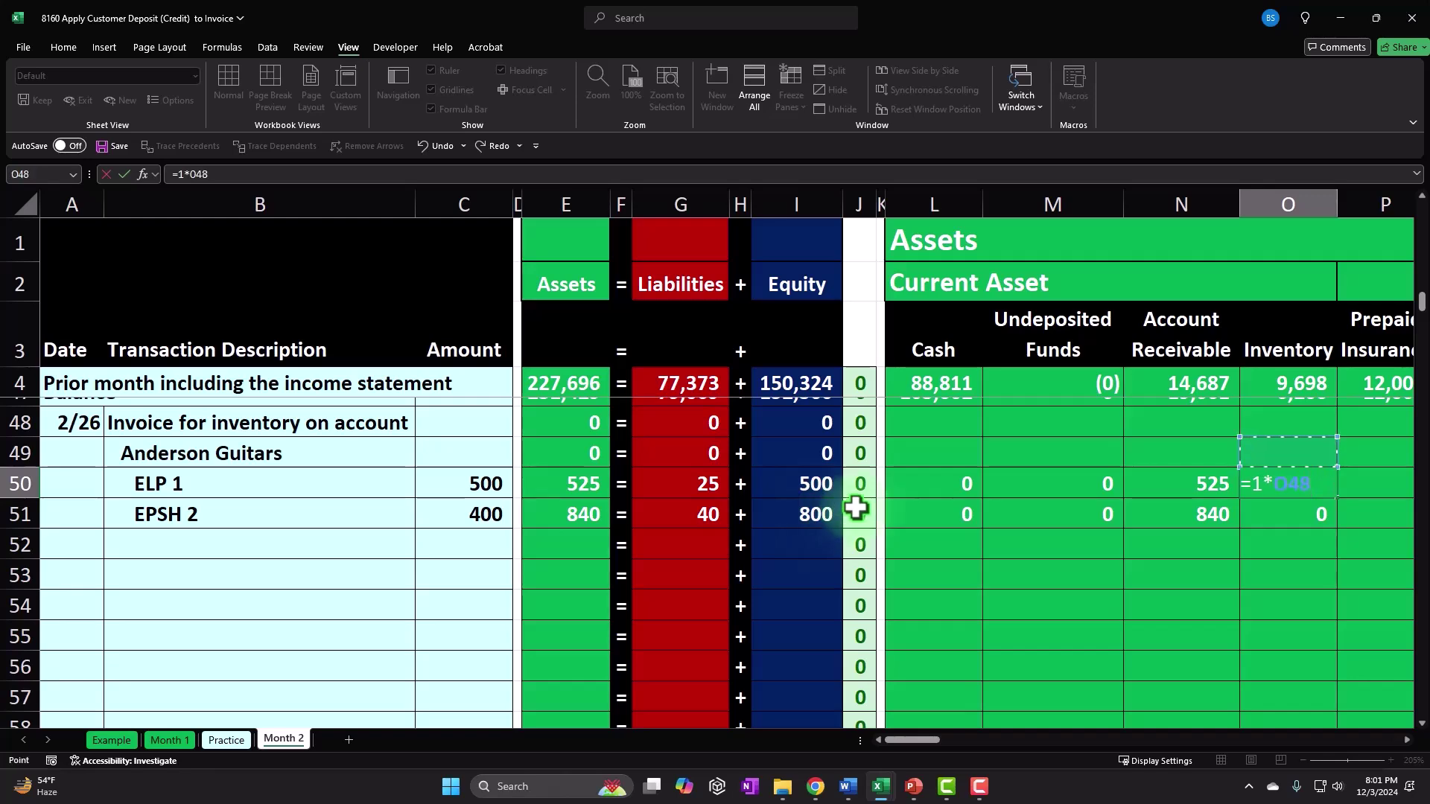
{"action": "key", "text": "Up"}
{"action": "key", "text": "Up"}
{"action": "key", "text": "Up"}
{"action": "key", "text": "Up"}
{"action": "key", "text": "Up"}
{"action": "key", "text": "Up"}
{"action": "key", "text": "Up"}
{"action": "key", "text": "Up"}
{"action": "key", "text": "Up"}
{"action": "key", "text": "Up"}
{"action": "key", "text": "Up"}
{"action": "key", "text": "Up"}
{"action": "key", "text": "Up"}
{"action": "key", "text": "Up"}
{"action": "key", "text": "Up"}
{"action": "key", "text": "Up"}
{"action": "key", "text": "Up"}
{"action": "key", "text": "Up"}
{"action": "key", "text": "Up"}
{"action": "key", "text": "Up"}
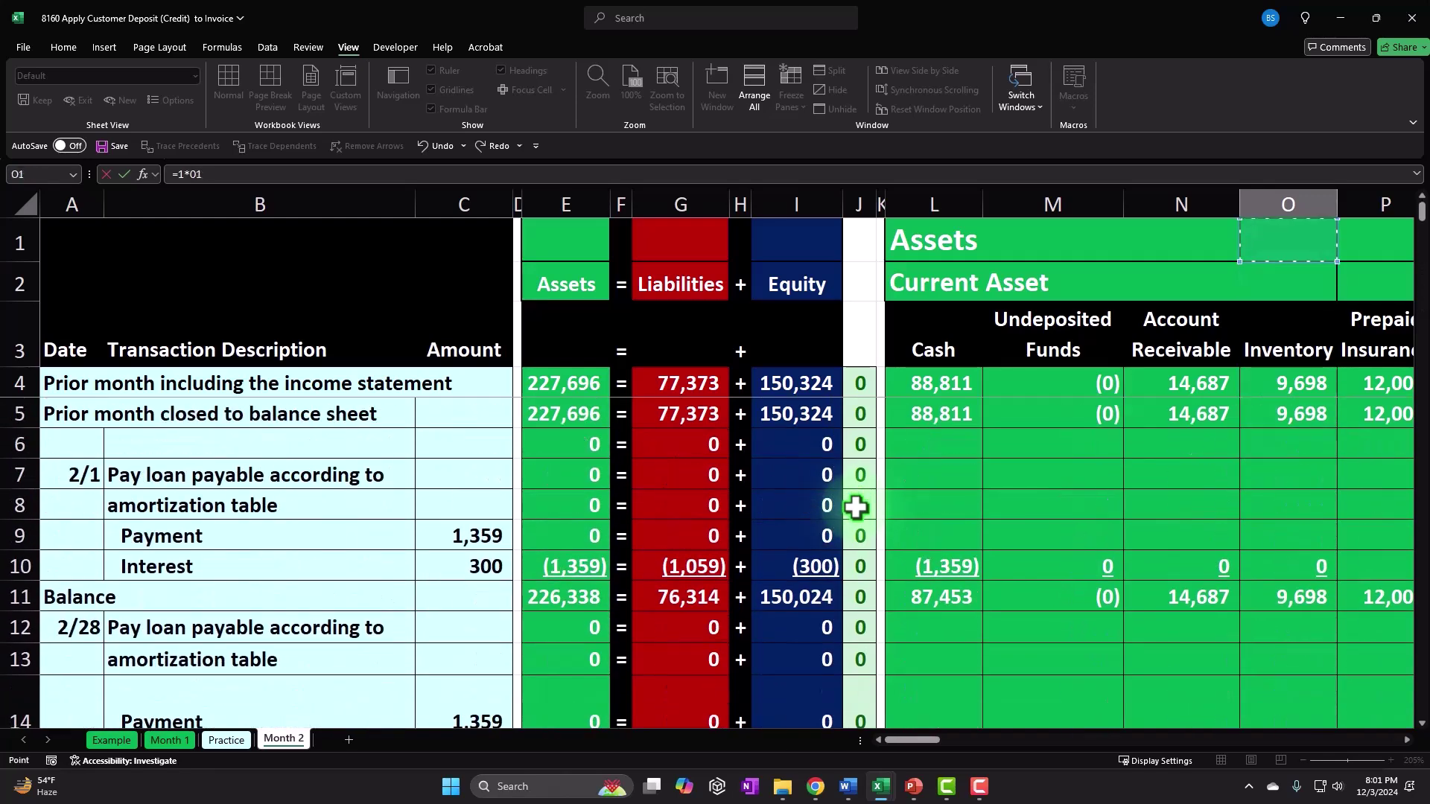
{"action": "key", "text": "Right"}
{"action": "key", "text": "Right"}
{"action": "key", "text": "Right"}
{"action": "key", "text": "Right"}
{"action": "key", "text": "Right"}
{"action": "key", "text": "Right"}
{"action": "key", "text": "Right"}
{"action": "key", "text": "Right"}
{"action": "key", "text": "Right"}
{"action": "key", "text": "Right"}
{"action": "key", "text": "Right"}
{"action": "key", "text": "Right"}
{"action": "key", "text": "Right"}
{"action": "key", "text": "Right"}
{"action": "key", "text": "Right"}
{"action": "key", "text": "Right"}
{"action": "key", "text": "Right"}
{"action": "key", "text": "Right"}
{"action": "key", "text": "Right"}
{"action": "key", "text": "Right"}
{"action": "key", "text": "Right"}
{"action": "key", "text": "Right"}
{"action": "key", "text": "Right"}
{"action": "key", "text": "Right"}
{"action": "key", "text": "Right"}
{"action": "key", "text": "Right"}
{"action": "key", "text": "Right"}
{"action": "key", "text": "Right"}
{"action": "key", "text": "Right"}
{"action": "key", "text": "Right"}
{"action": "key", "text": "Right"}
{"action": "key", "text": "Right"}
{"action": "key", "text": "Right"}
{"action": "key", "text": "Right"}
{"action": "key", "text": "Right"}
{"action": "key", "text": "Right"}
{"action": "key", "text": "Right"}
{"action": "key", "text": "Down"}
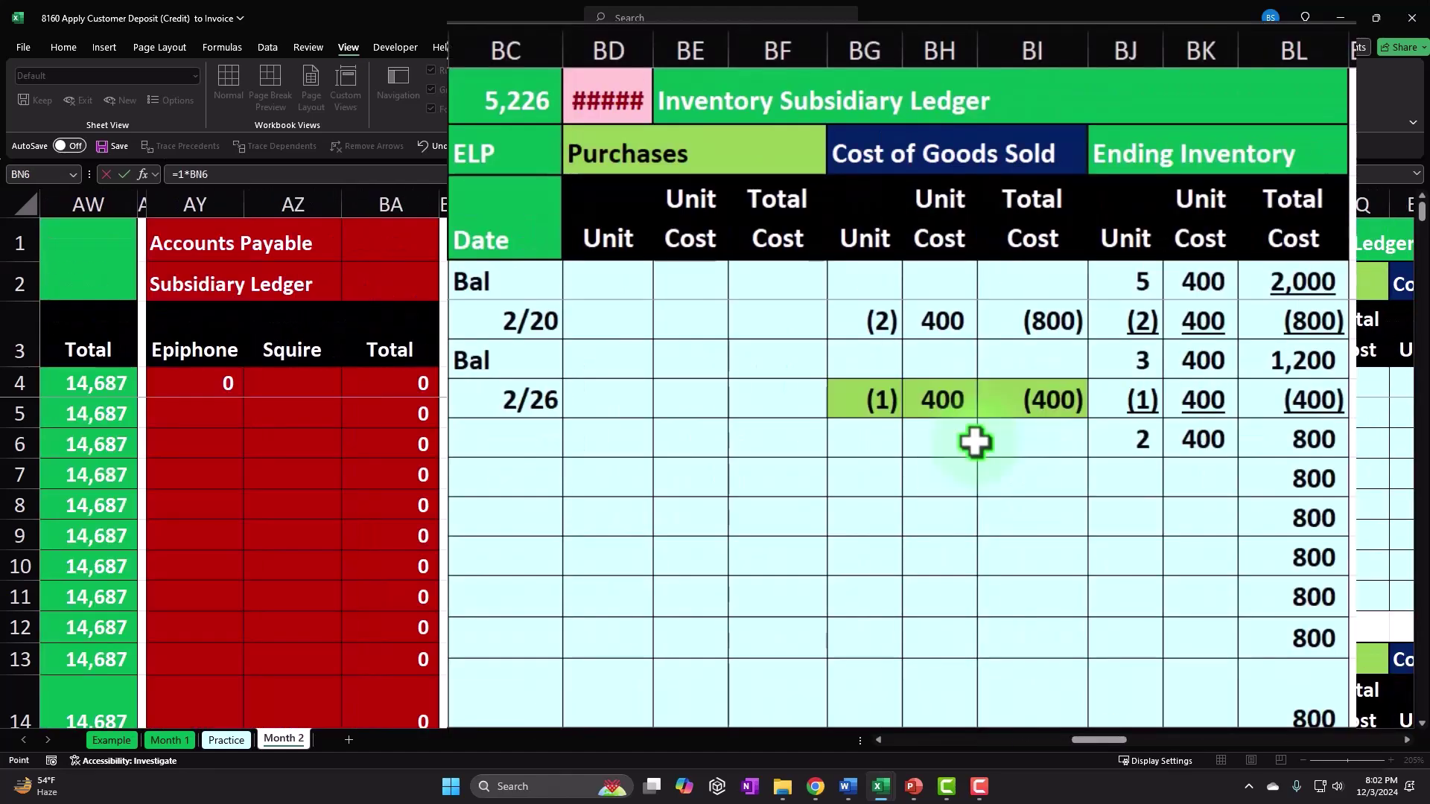
{"action": "key", "text": "Left"}
{"action": "key", "text": "Left"}
{"action": "key", "text": "Left"}
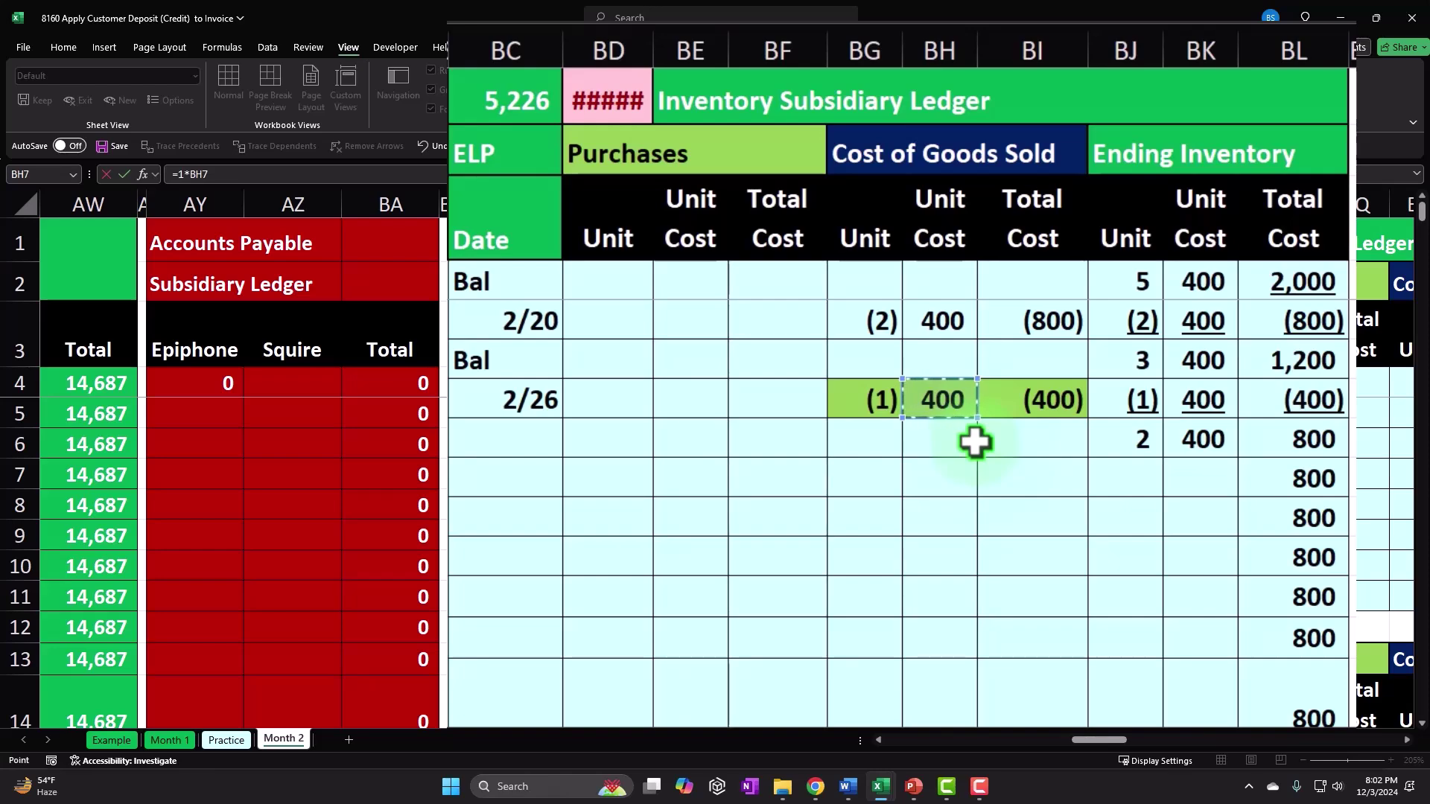
{"action": "key", "text": "Return"}
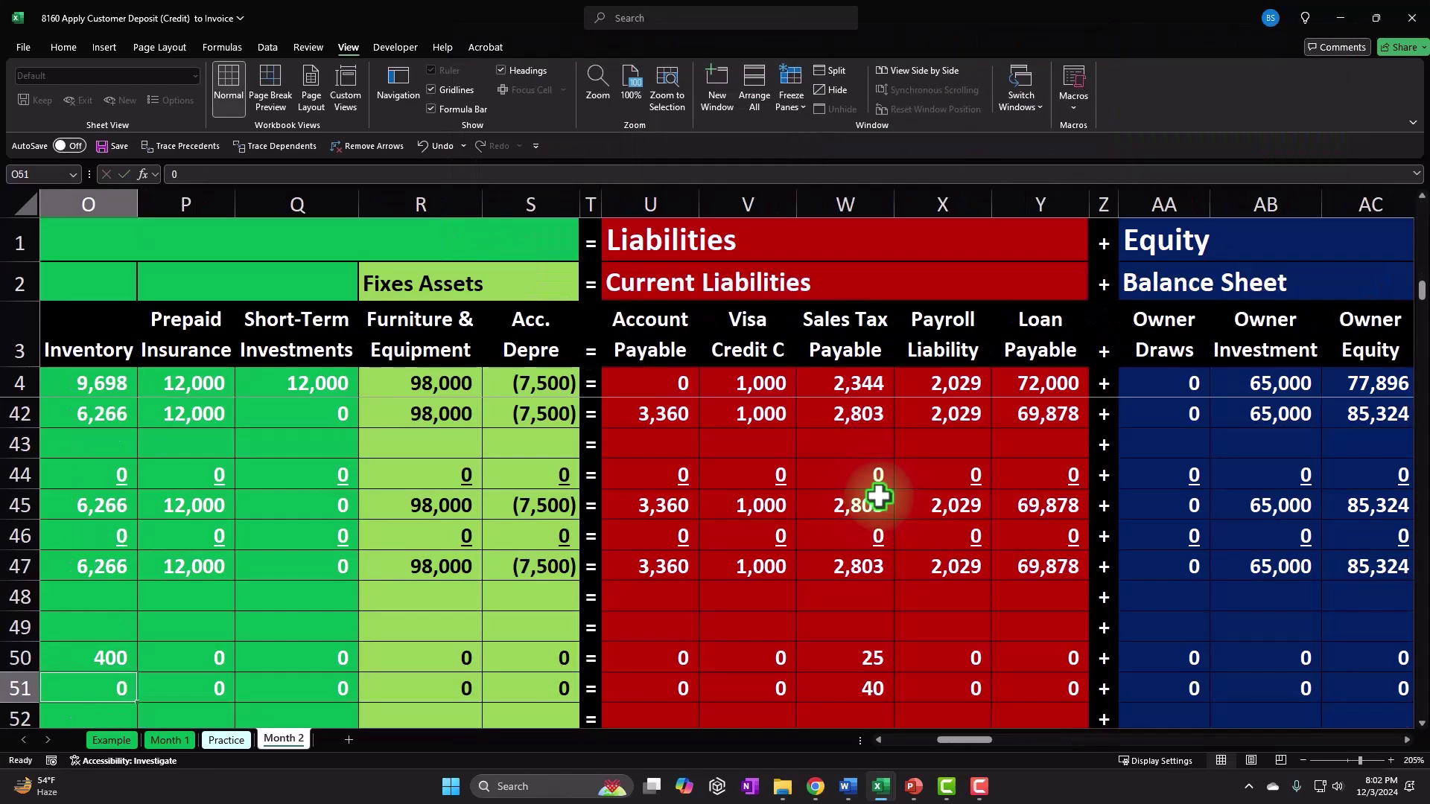
Step: Make the ELP inventory formula in O50 negative so it multiplies BH7 by -1
{"action": "scroll", "coordinate": [879, 497], "scroll_direction": "left", "scroll_amount": 2}
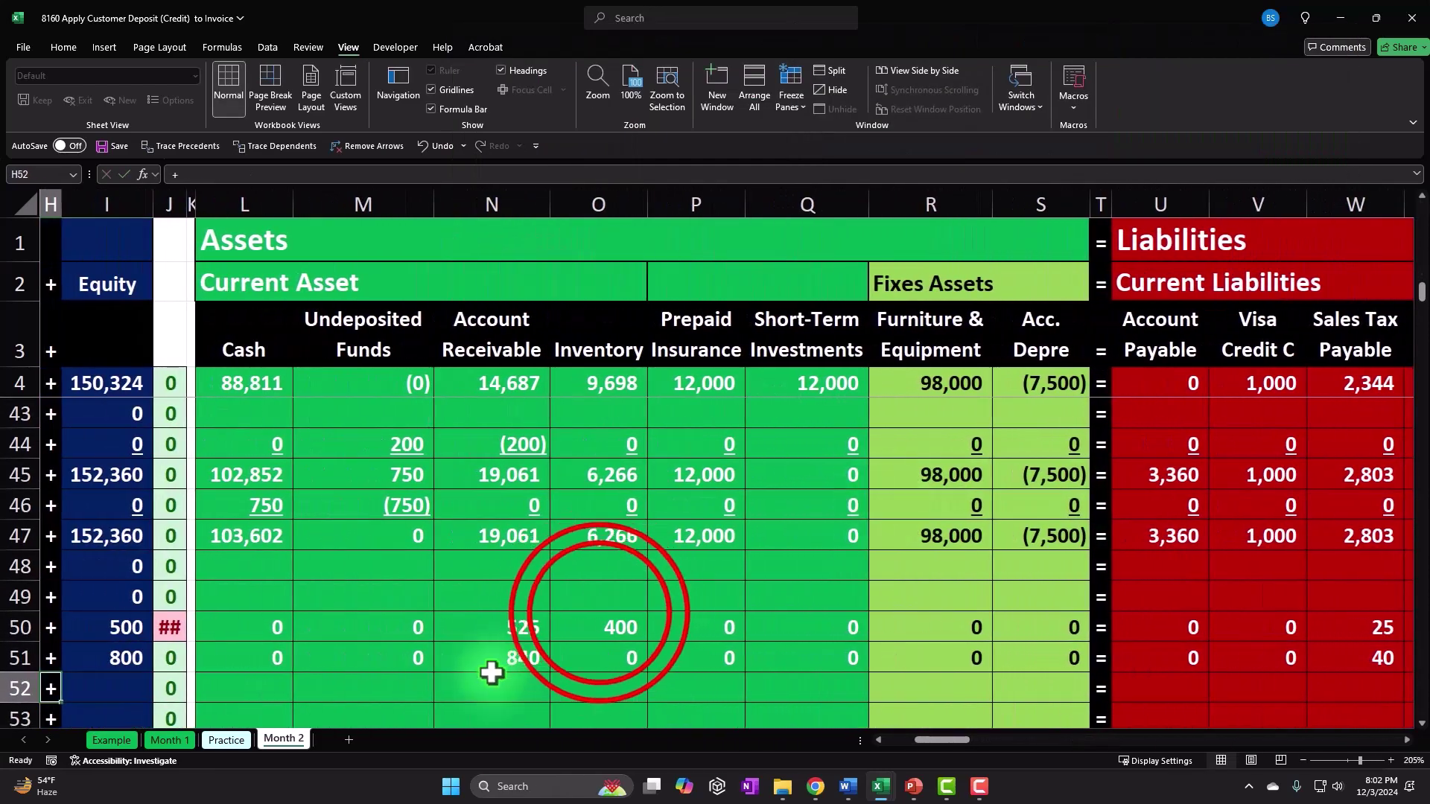
{"action": "double_click", "coordinate": [595, 626]}
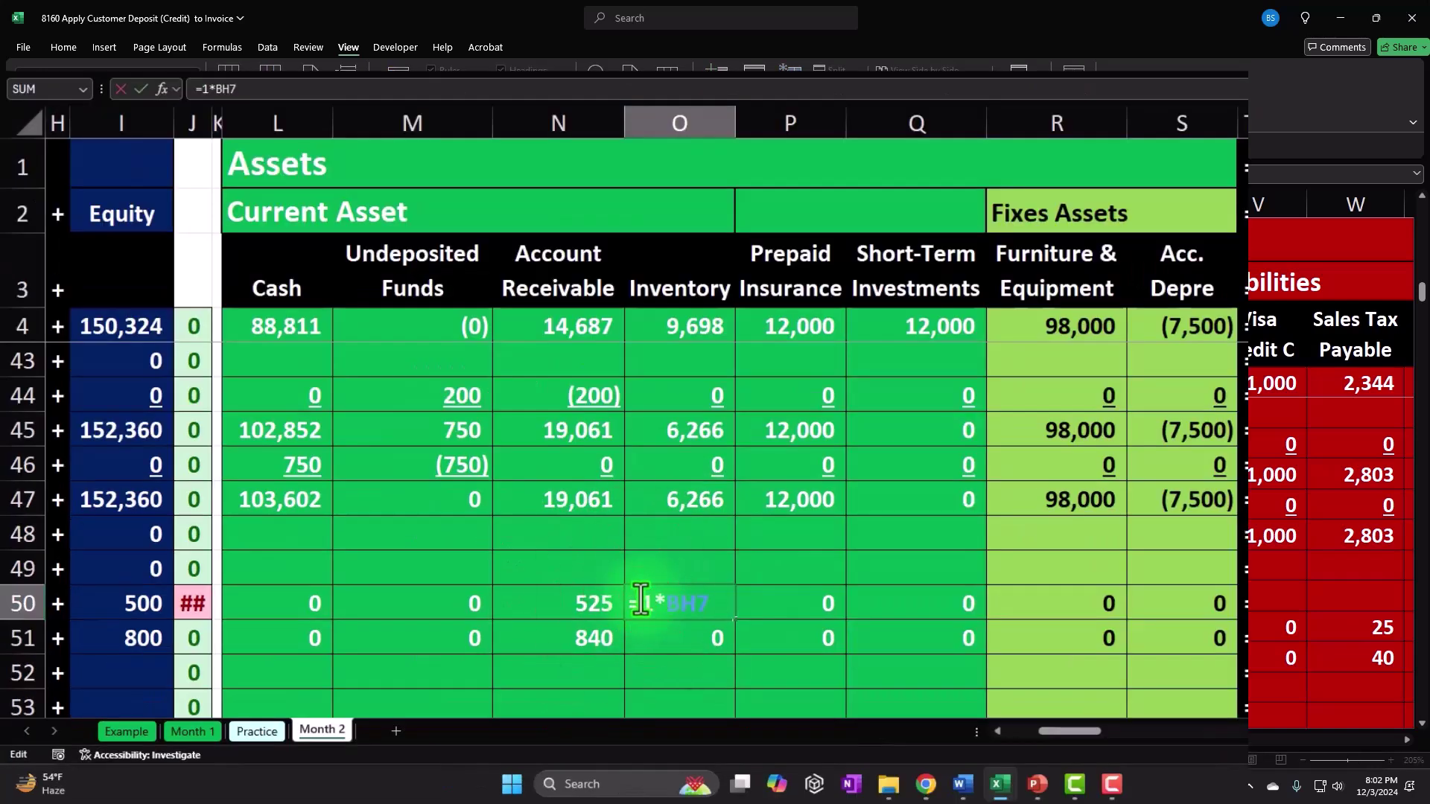
{"action": "type", "text": "-"}
{"action": "key", "text": "Return"}
Step: Link the ELP cost of goods sold in AF50 to the inventory amount in O50
{"action": "key", "text": "Up"}
{"action": "key", "text": "Right"}
{"action": "key", "text": "Right"}
{"action": "key", "text": "Right"}
{"action": "key", "text": "Right"}
{"action": "key", "text": "Right"}
{"action": "key", "text": "Right"}
{"action": "key", "text": "Right"}
{"action": "key", "text": "Right"}
{"action": "key", "text": "Right"}
{"action": "key", "text": "Right"}
{"action": "key", "text": "Right"}
{"action": "key", "text": "Right"}
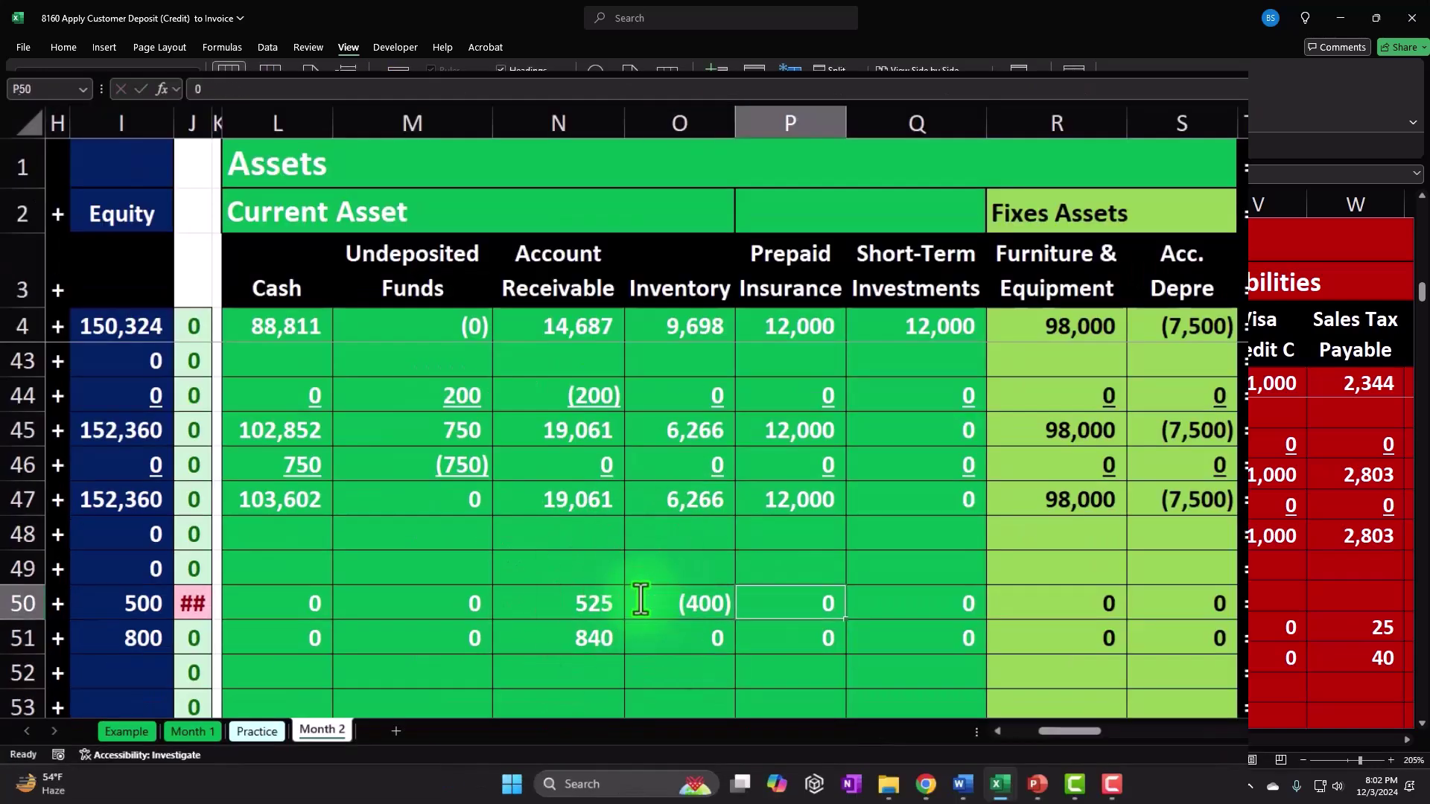
{"action": "key", "text": "Right"}
{"action": "key", "text": "Right"}
{"action": "key", "text": "Right"}
{"action": "key", "text": "Right"}
{"action": "key", "text": "Right"}
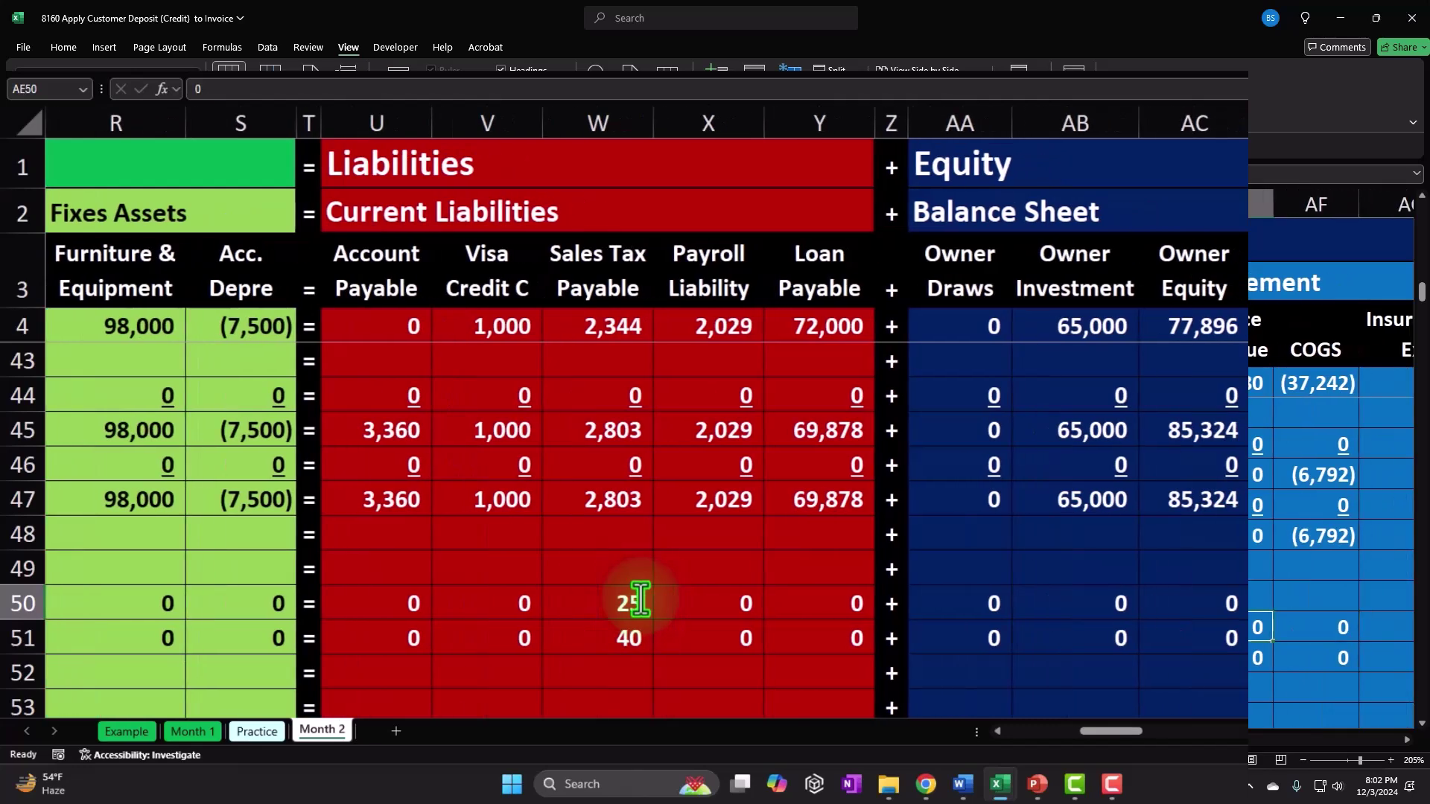
{"action": "type", "text": "="}
{"action": "key", "text": "Return"}
Step: Review the ELP sales and cost of goods sold together across AD50 to AF50
{"action": "scroll", "coordinate": [641, 599], "scroll_direction": "left", "scroll_amount": 3}
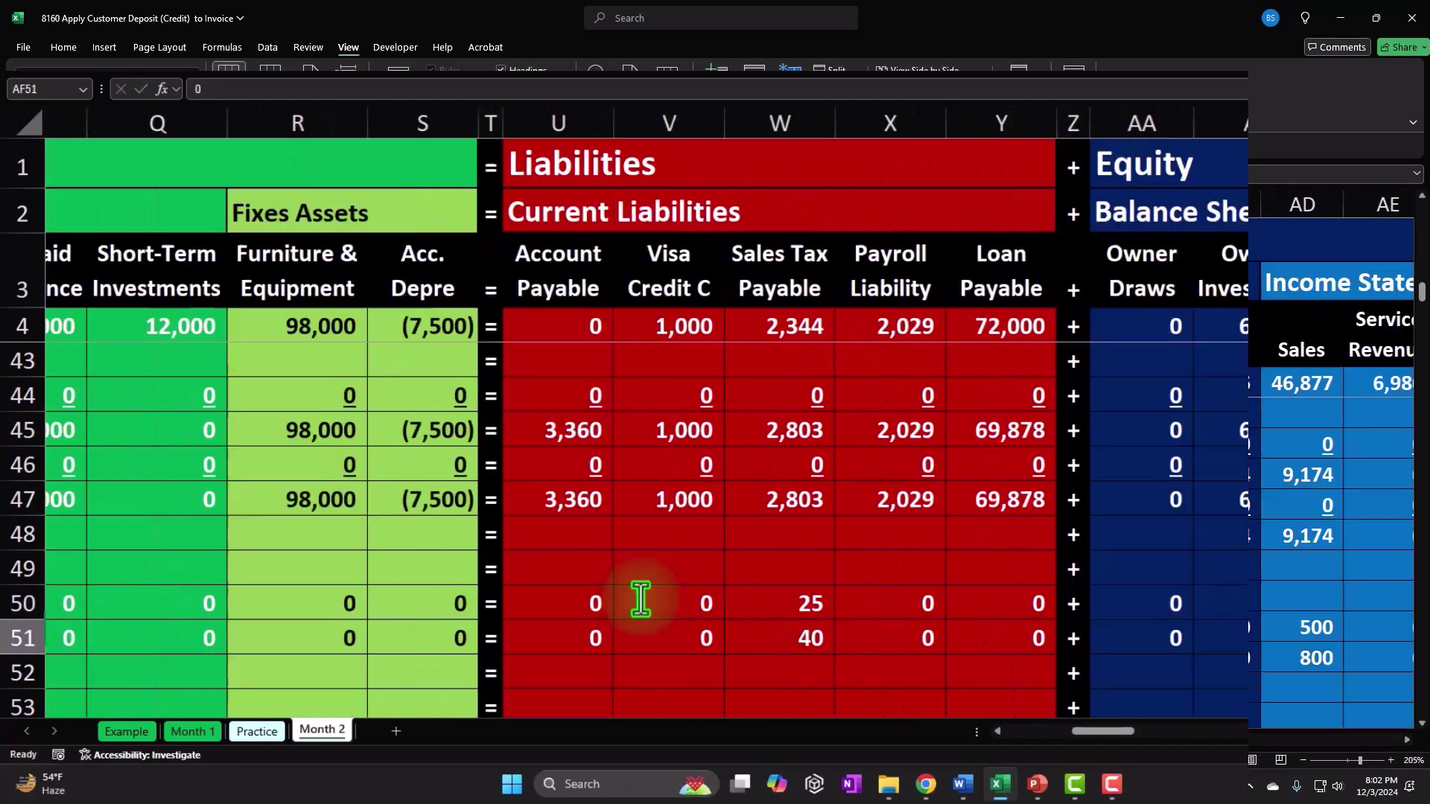
{"action": "key", "text": "Right"}
{"action": "key", "text": "Right"}
{"action": "key", "text": "Right"}
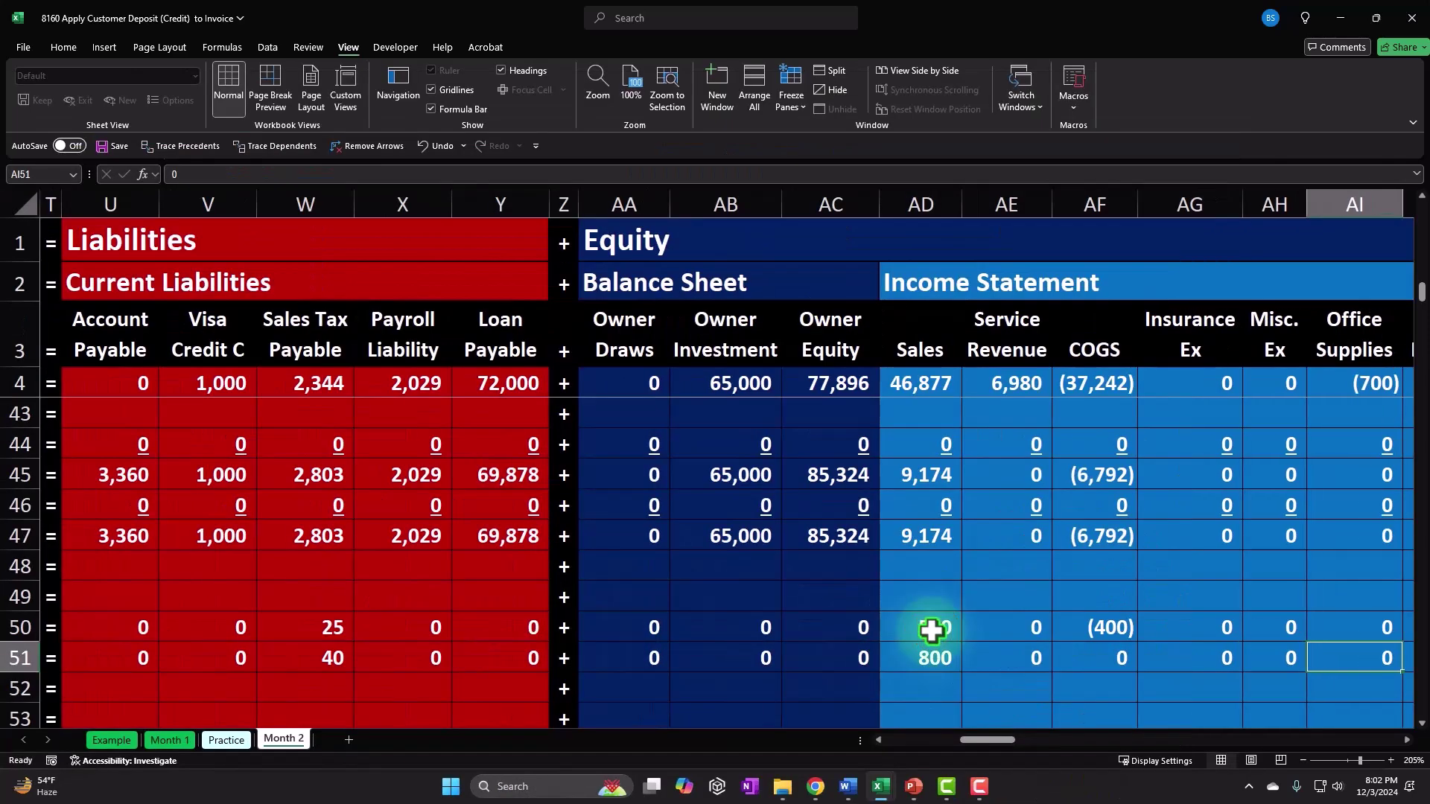
{"action": "left_click_drag", "start_coordinate": [931, 631], "coordinate": [1076, 629]}
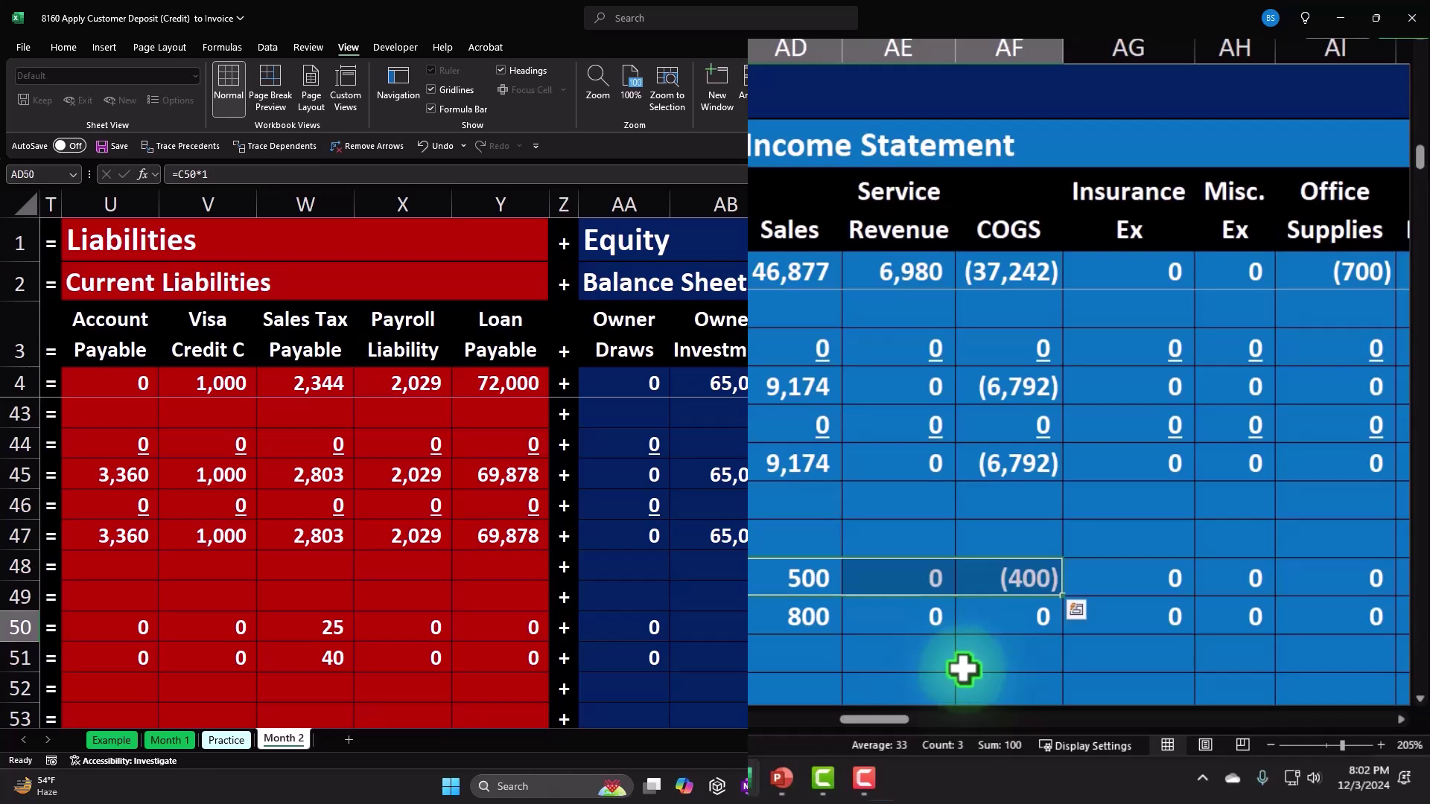
{"action": "left_click", "coordinate": [1017, 577]}
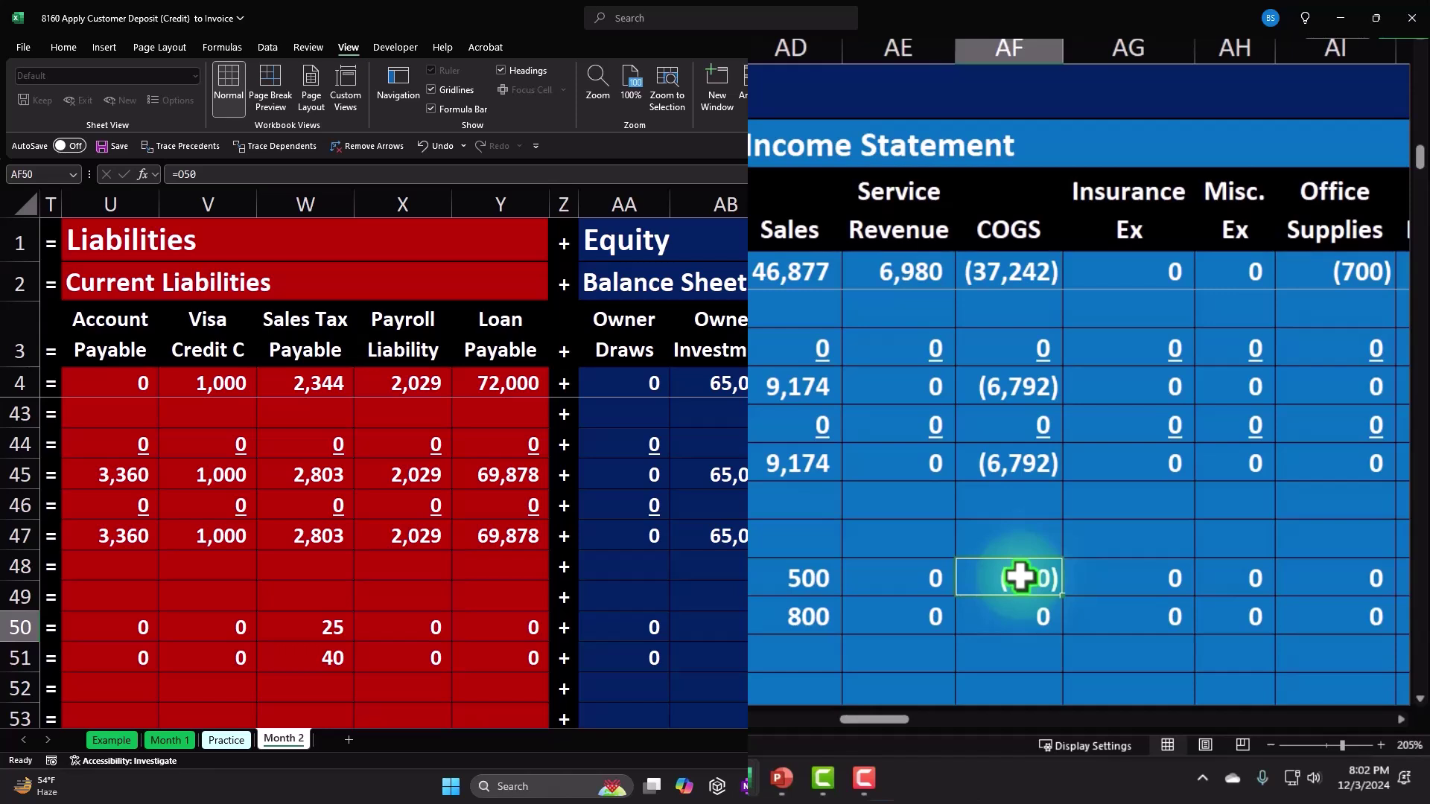
Step: Calculate the EPSH inventory amount in O51 as 2 times the cost of goods sold unit cost in BS16
{"action": "key", "text": "Down"}
{"action": "key", "text": "Left"}
{"action": "key", "text": "Left"}
{"action": "key", "text": "Left"}
{"action": "key", "text": "Left"}
{"action": "key", "text": "Left"}
{"action": "key", "text": "Left"}
{"action": "key", "text": "Left"}
{"action": "key", "text": "Left"}
{"action": "key", "text": "Left"}
{"action": "key", "text": "Left"}
{"action": "key", "text": "Left"}
{"action": "key", "text": "Left"}
{"action": "key", "text": "Left"}
{"action": "key", "text": "Left"}
{"action": "key", "text": "Left"}
{"action": "key", "text": "Left"}
{"action": "key", "text": "Left"}
{"action": "key", "text": "Left"}
{"action": "key", "text": "Left"}
{"action": "key", "text": "Left"}
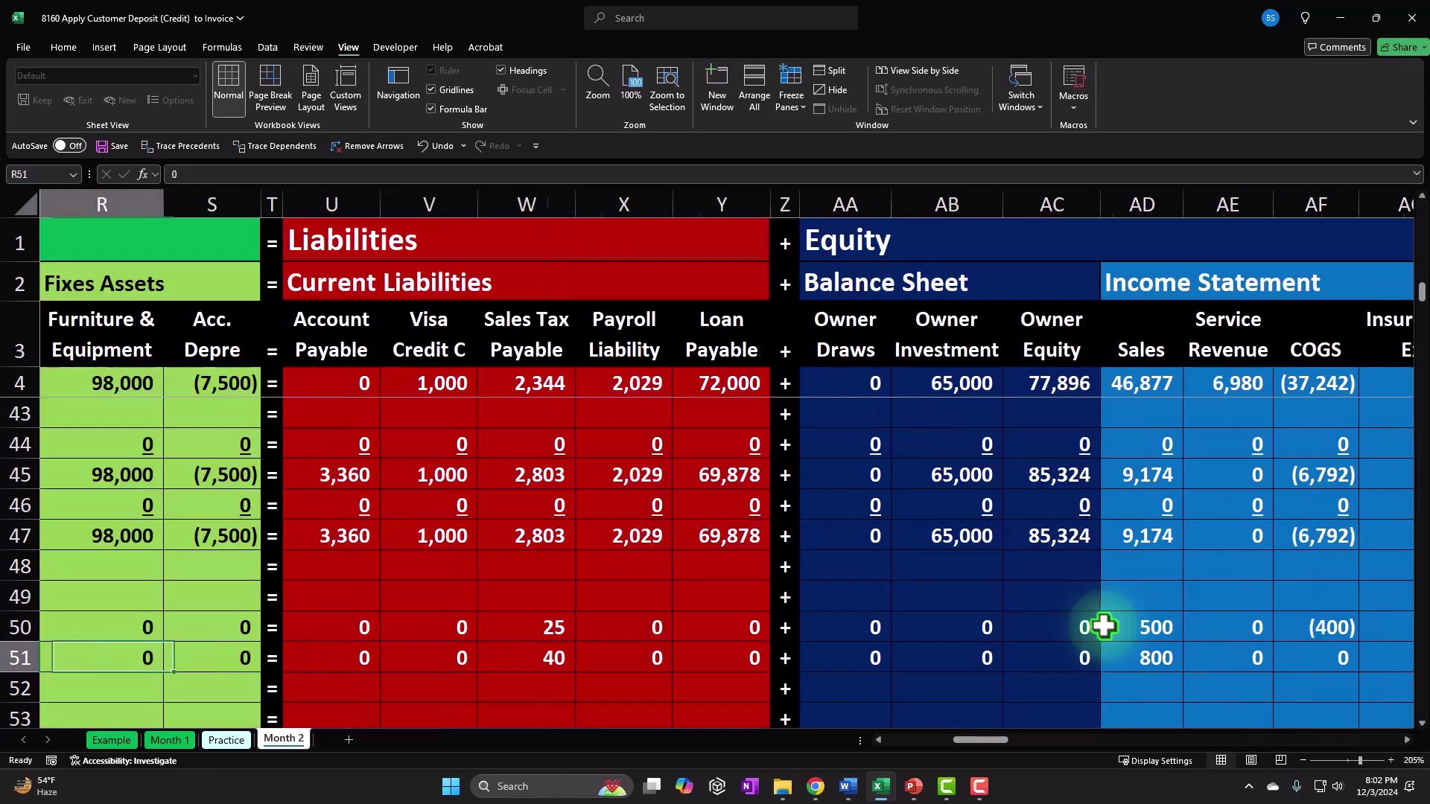
{"action": "key", "text": "Right"}
{"action": "key", "text": "Right"}
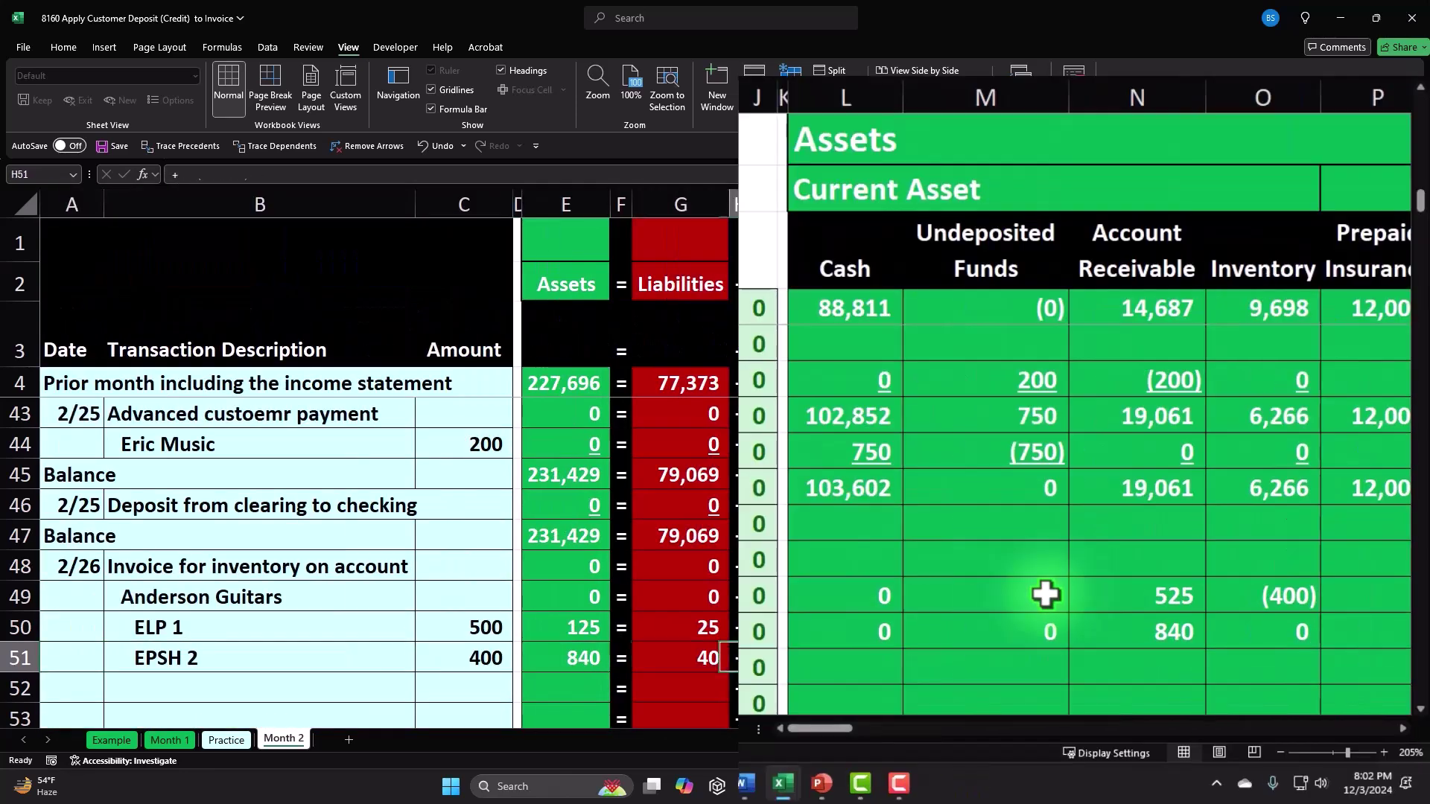
{"action": "key", "text": "Right"}
{"action": "key", "text": "Right"}
{"action": "key", "text": "Right"}
{"action": "key", "text": "Right"}
{"action": "key", "text": "Right"}
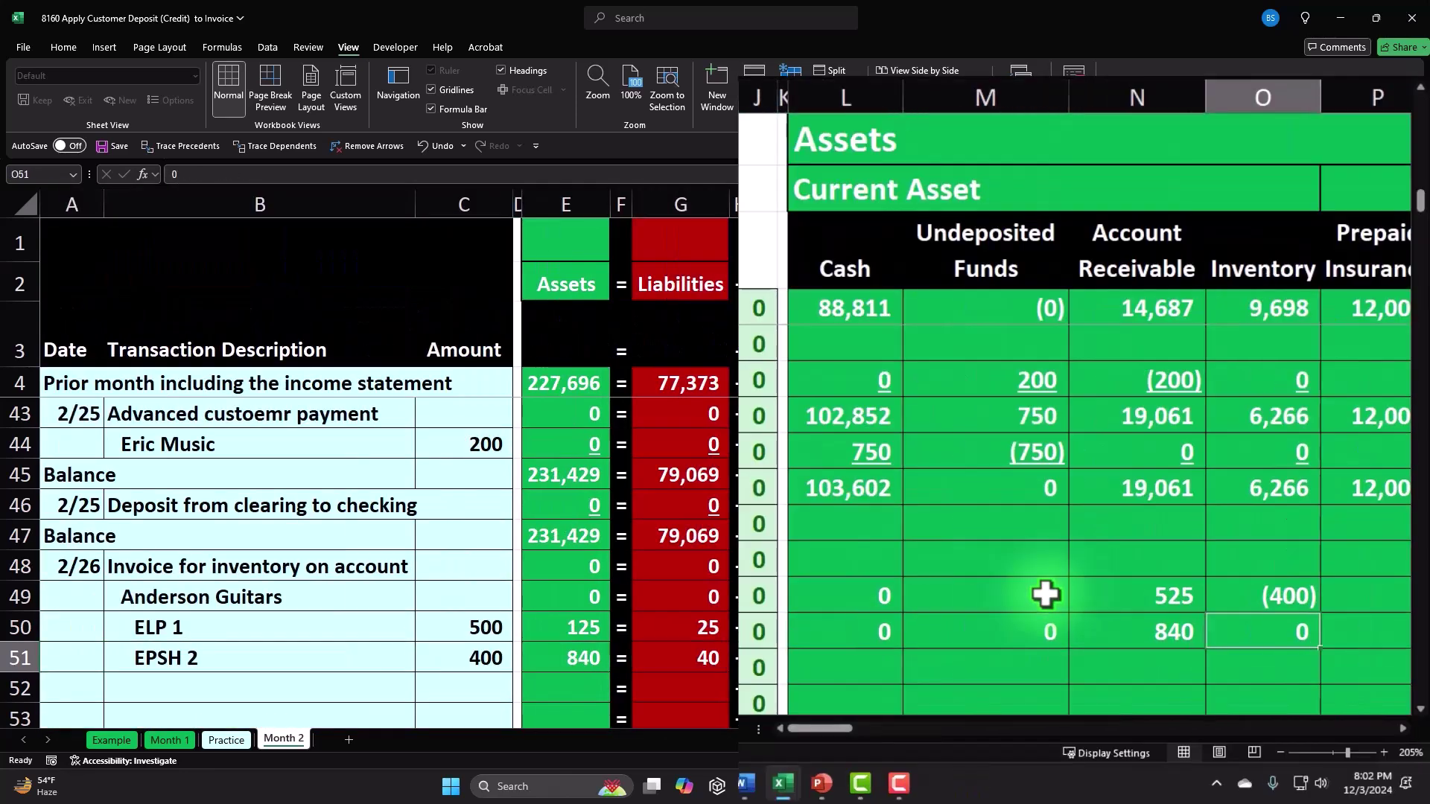
{"action": "type", "text": "=2*"}
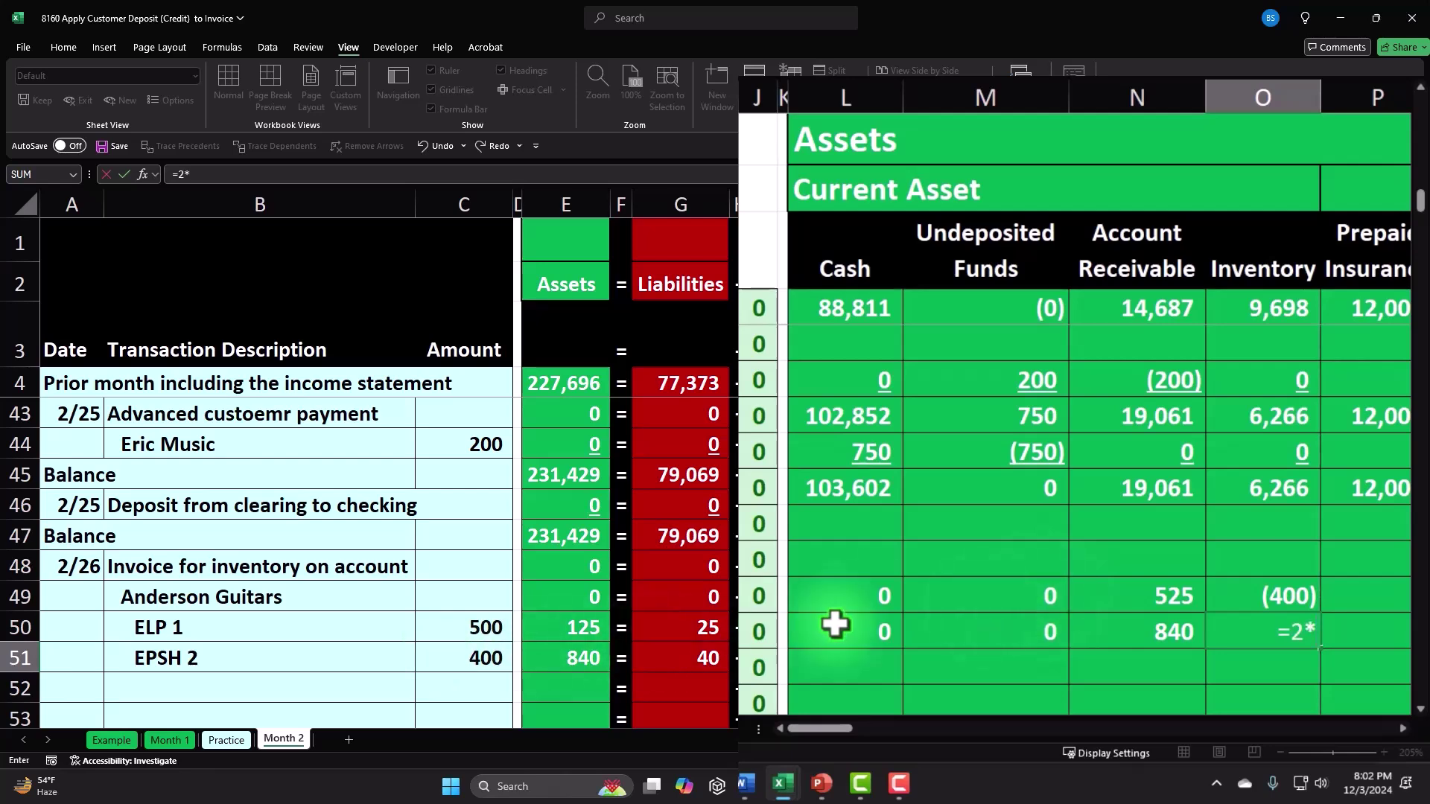
{"action": "key", "text": "Up"}
{"action": "key", "text": "Up"}
{"action": "key", "text": "Up"}
{"action": "key", "text": "Up"}
{"action": "key", "text": "Up"}
{"action": "key", "text": "Up"}
{"action": "key", "text": "Up"}
{"action": "key", "text": "Up"}
{"action": "key", "text": "Up"}
{"action": "key", "text": "Up"}
{"action": "key", "text": "Up"}
{"action": "key", "text": "Up"}
{"action": "key", "text": "Up"}
{"action": "key", "text": "Up"}
{"action": "key", "text": "Up"}
{"action": "key", "text": "Up"}
{"action": "key", "text": "Up"}
{"action": "key", "text": "Up"}
{"action": "key", "text": "Up"}
{"action": "key", "text": "Up"}
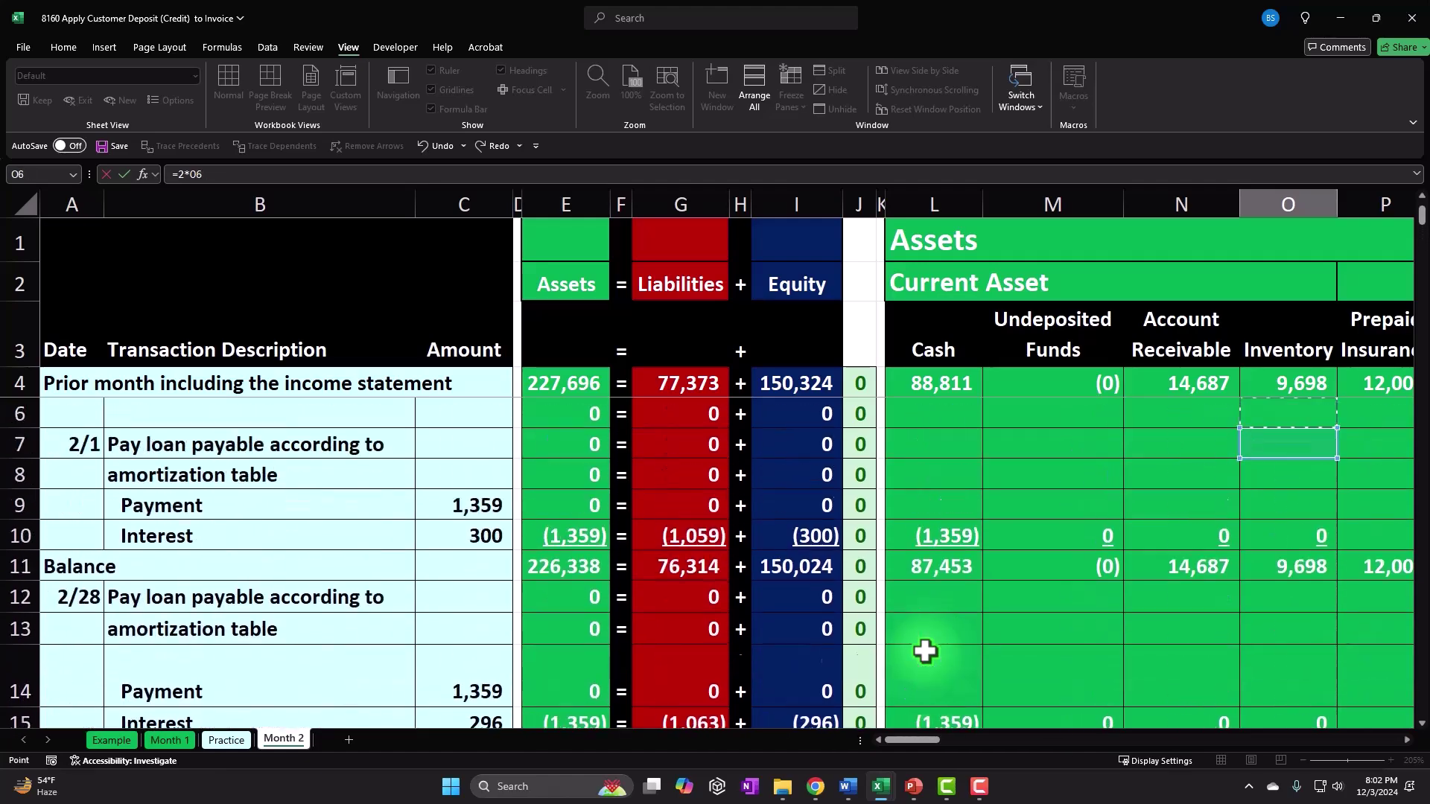
{"action": "key", "text": "Right"}
{"action": "key", "text": "Right"}
{"action": "key", "text": "Right"}
{"action": "key", "text": "Right"}
{"action": "key", "text": "Right"}
{"action": "key", "text": "Right"}
{"action": "key", "text": "Right"}
{"action": "key", "text": "Right"}
{"action": "key", "text": "Right"}
{"action": "key", "text": "Right"}
{"action": "key", "text": "Right"}
{"action": "key", "text": "Right"}
{"action": "key", "text": "Right"}
{"action": "key", "text": "Right"}
{"action": "key", "text": "Right"}
{"action": "key", "text": "Right"}
{"action": "key", "text": "Right"}
{"action": "key", "text": "Right"}
{"action": "key", "text": "Right"}
{"action": "key", "text": "Right"}
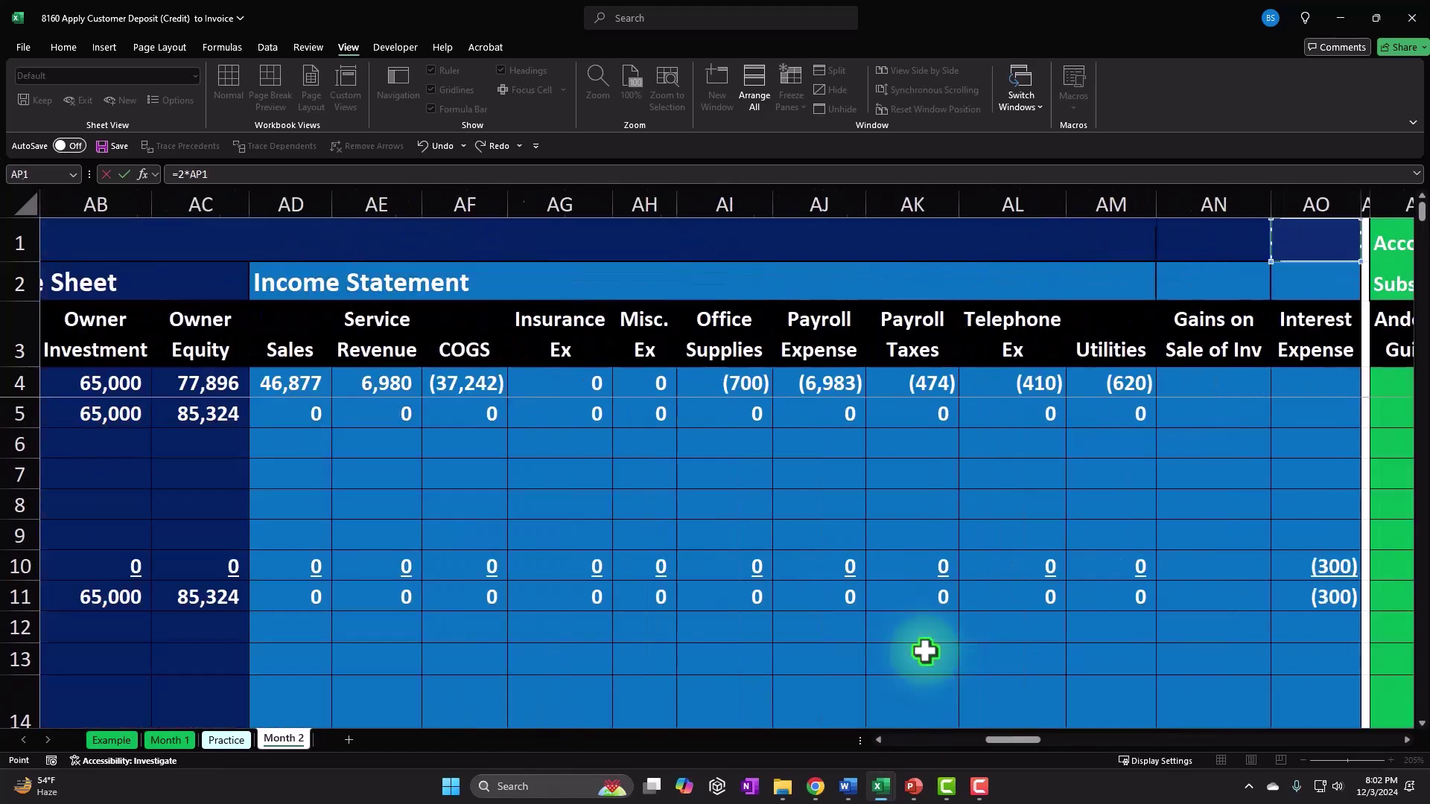
{"action": "key", "text": "Right"}
{"action": "key", "text": "Right"}
{"action": "key", "text": "Right"}
{"action": "key", "text": "Right"}
{"action": "key", "text": "Right"}
{"action": "key", "text": "Right"}
{"action": "key", "text": "Right"}
{"action": "key", "text": "Right"}
{"action": "key", "text": "Right"}
{"action": "key", "text": "Right"}
{"action": "key", "text": "Right"}
{"action": "key", "text": "Right"}
{"action": "key", "text": "Right"}
{"action": "key", "text": "Right"}
{"action": "key", "text": "Right"}
{"action": "key", "text": "Right"}
{"action": "key", "text": "Right"}
{"action": "key", "text": "Right"}
{"action": "key", "text": "Right"}
{"action": "key", "text": "Right"}
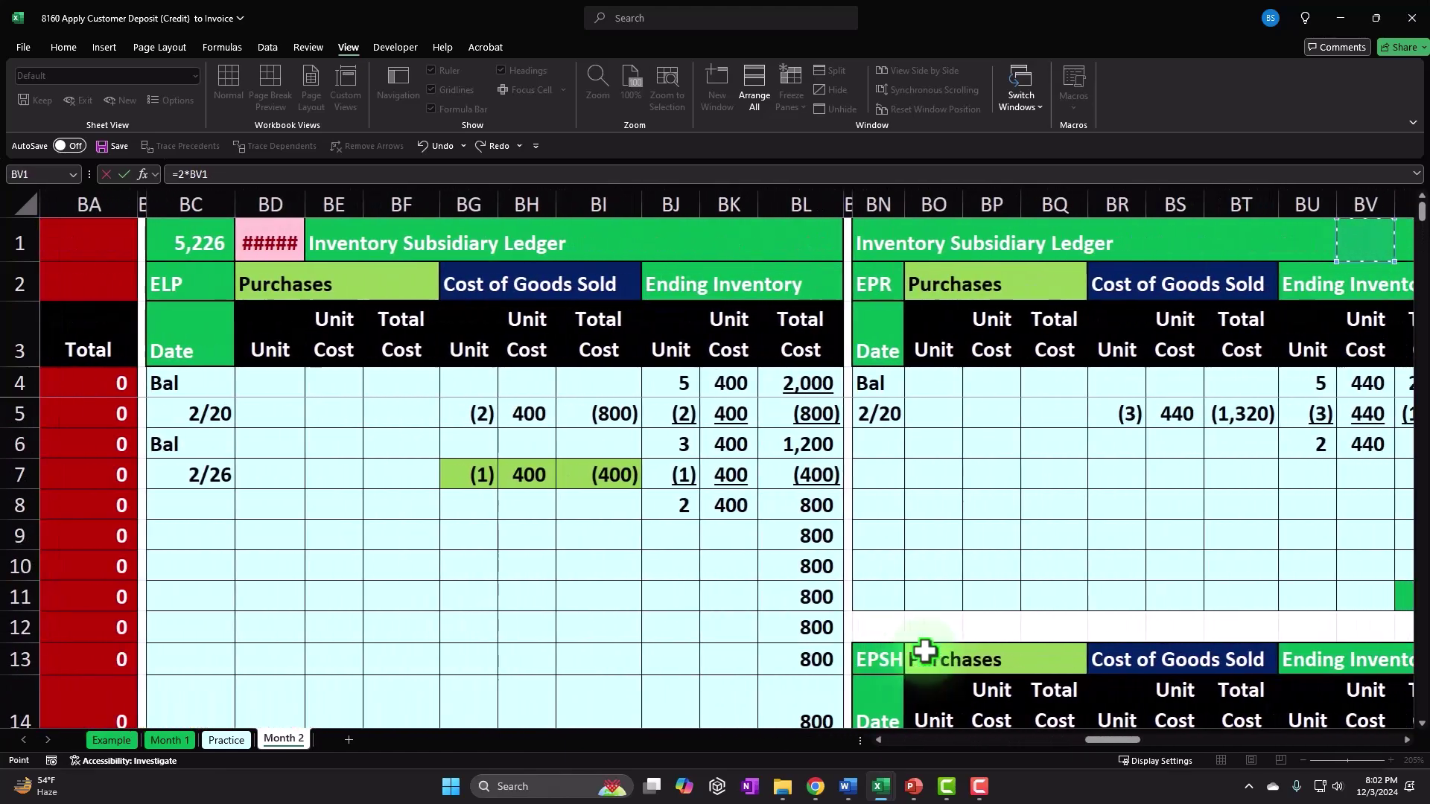
{"action": "key", "text": "Left"}
{"action": "key", "text": "Left"}
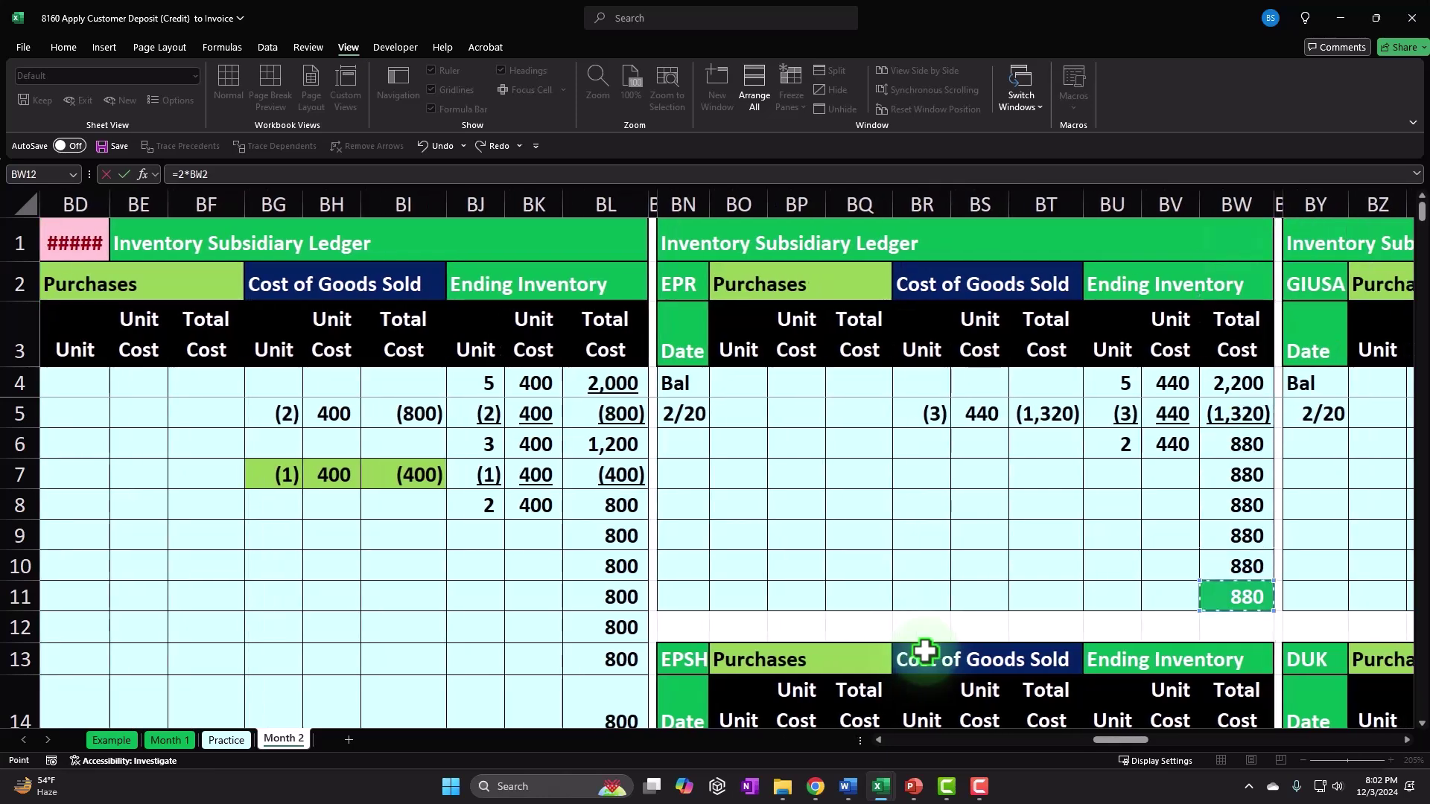
{"action": "key", "text": "Down"}
{"action": "key", "text": "Down"}
{"action": "key", "text": "Down"}
{"action": "key", "text": "Down"}
{"action": "key", "text": "Down"}
{"action": "key", "text": "Down"}
{"action": "key", "text": "Down"}
{"action": "key", "text": "Down"}
{"action": "key", "text": "Down"}
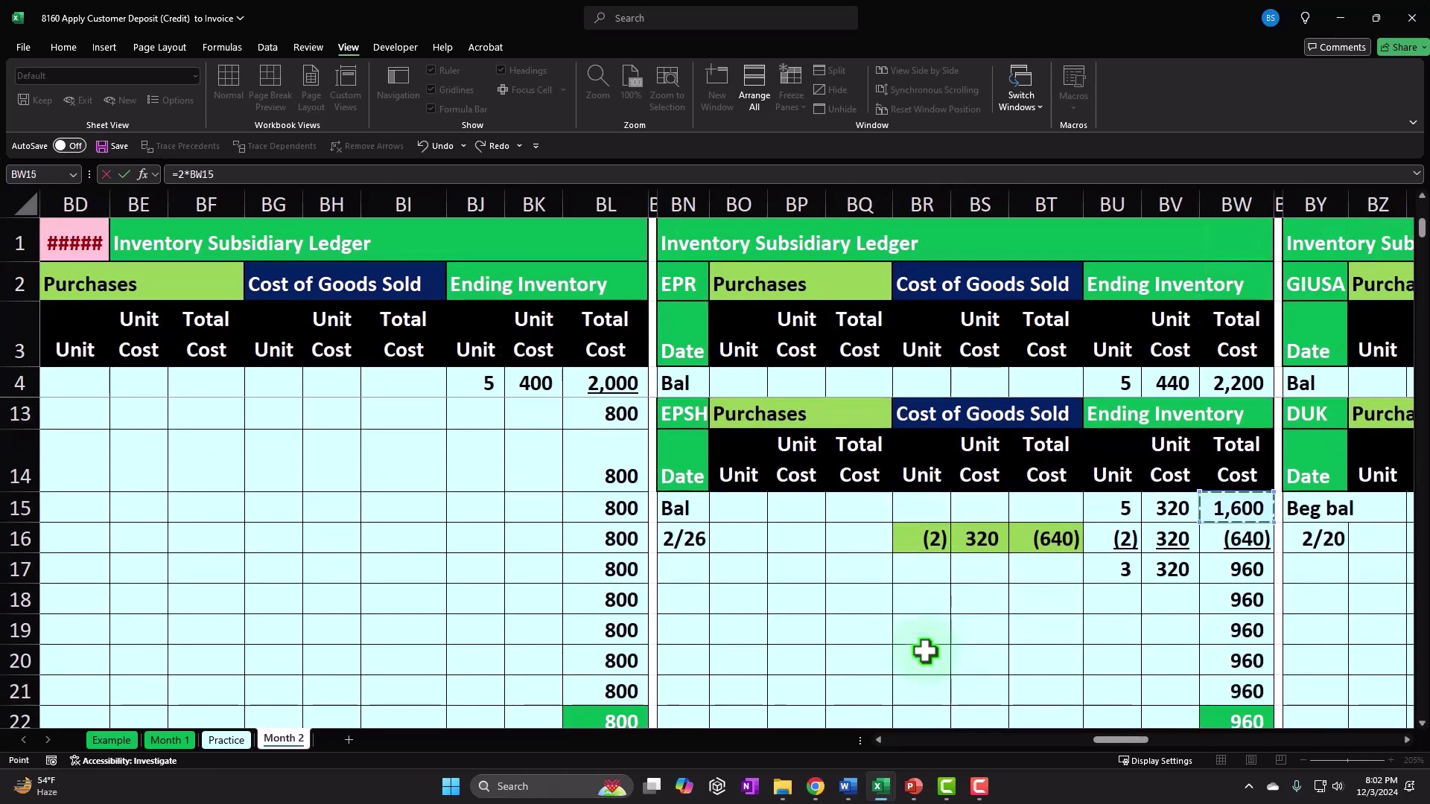
{"action": "key", "text": "Left"}
{"action": "key", "text": "Left"}
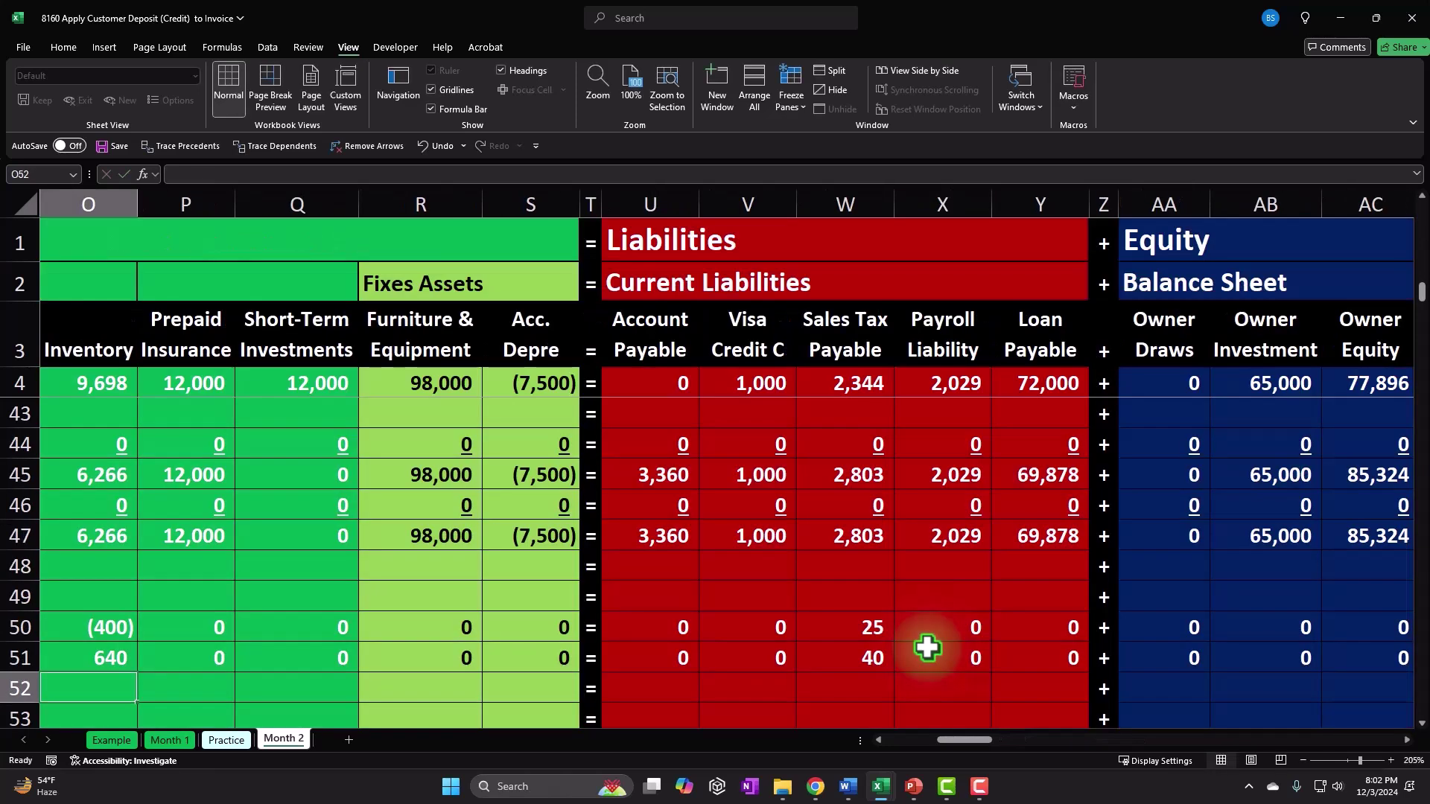
Step: Make the EPSH inventory formula in O51 negative so it multiplies BS16 by -2
{"action": "key", "text": "Left"}
{"action": "key", "text": "Left"}
{"action": "key", "text": "Left"}
{"action": "key", "text": "Left"}
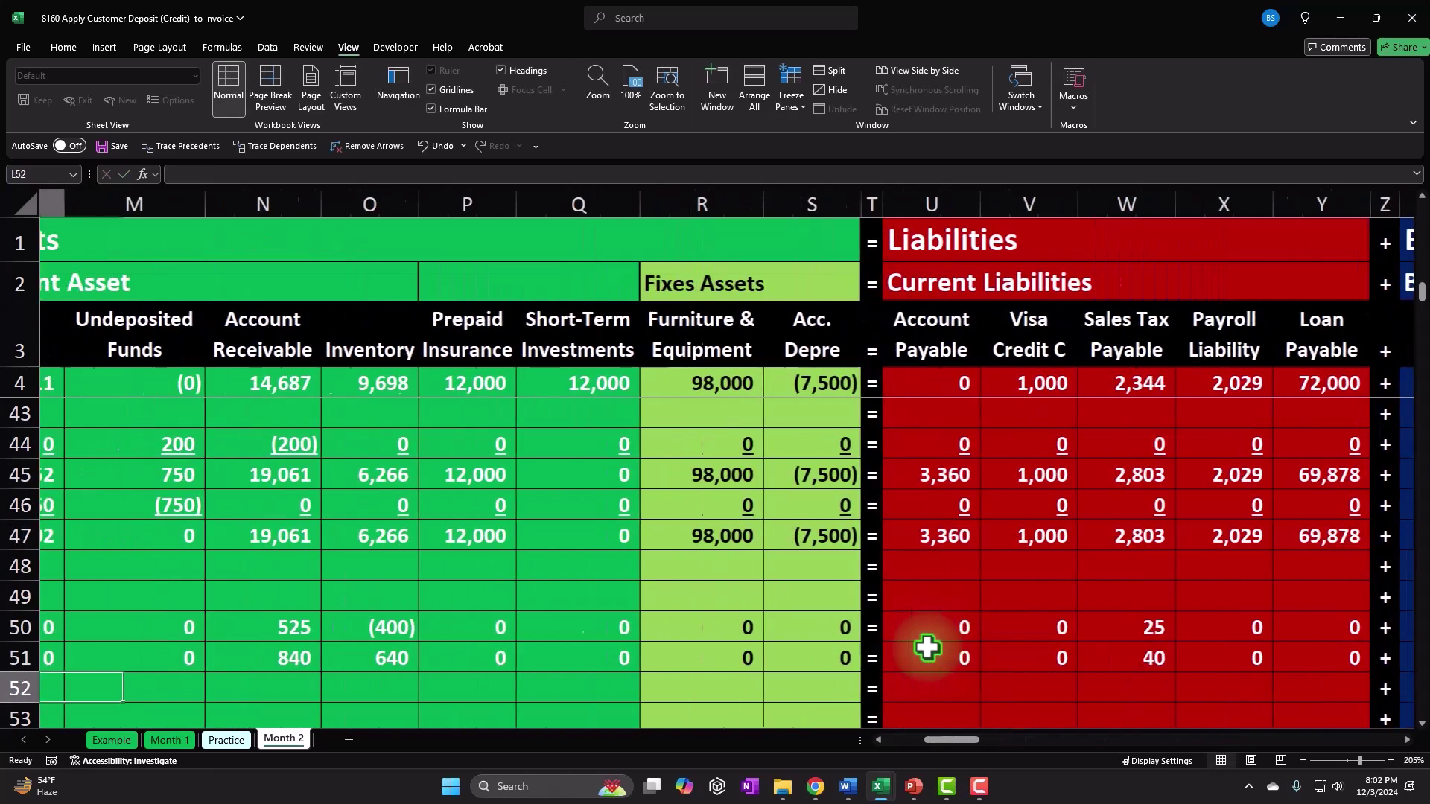
{"action": "left_click", "coordinate": [568, 623]}
{"action": "double_click", "coordinate": [559, 625]}
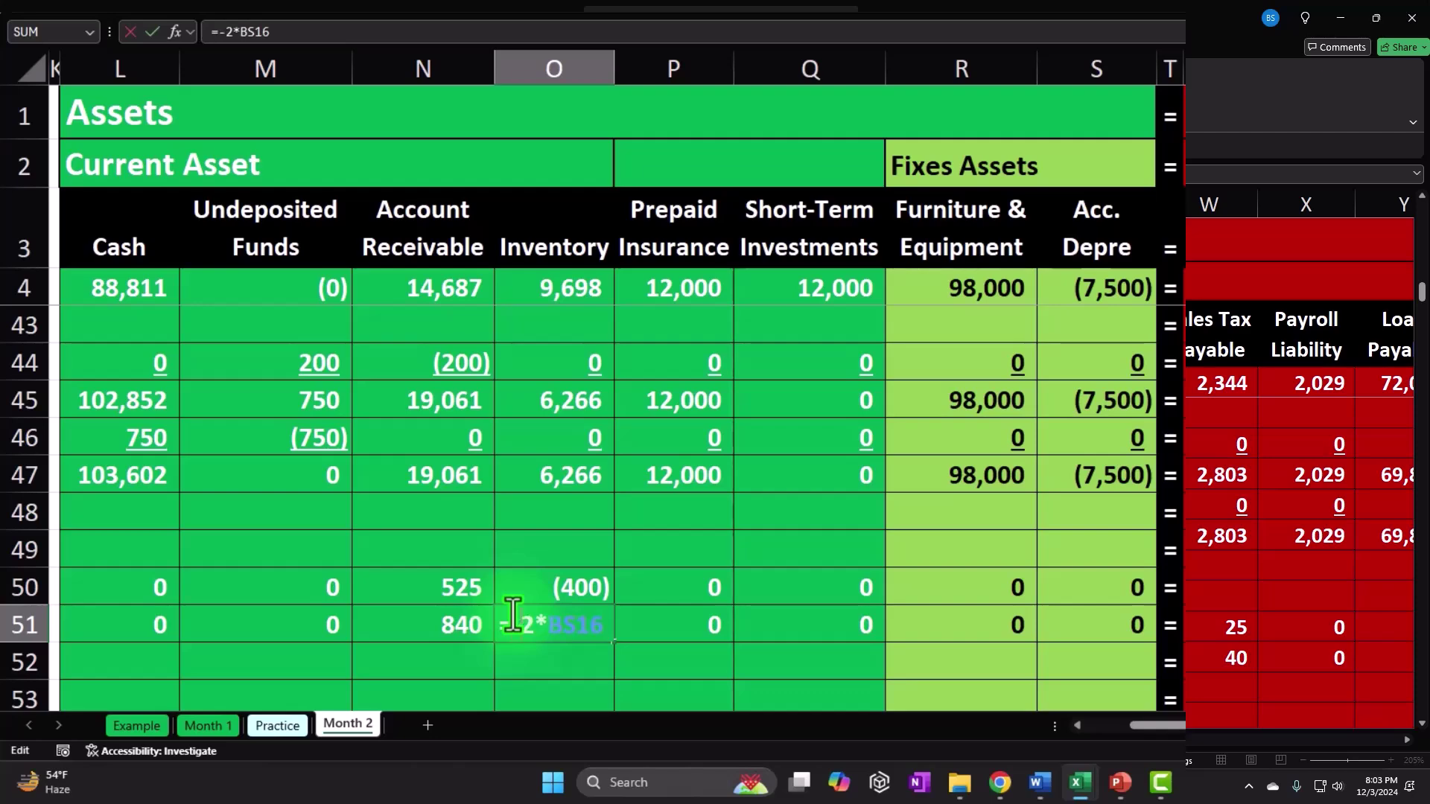
{"action": "key", "text": "Return"}
Step: Link the EPSH cost of goods sold in AF51 to the inventory amount in O51
{"action": "key", "text": "Up"}
{"action": "key", "text": "Right"}
{"action": "key", "text": "Right"}
{"action": "key", "text": "Right"}
{"action": "key", "text": "Right"}
{"action": "key", "text": "Right"}
{"action": "key", "text": "Right"}
{"action": "key", "text": "Right"}
{"action": "key", "text": "Right"}
{"action": "key", "text": "Right"}
{"action": "key", "text": "Right"}
{"action": "key", "text": "Right"}
{"action": "key", "text": "Right"}
{"action": "key", "text": "Right"}
{"action": "key", "text": "Right"}
{"action": "key", "text": "Right"}
{"action": "key", "text": "Right"}
{"action": "key", "text": "Right"}
{"action": "key", "text": "Right"}
{"action": "key", "text": "Left"}
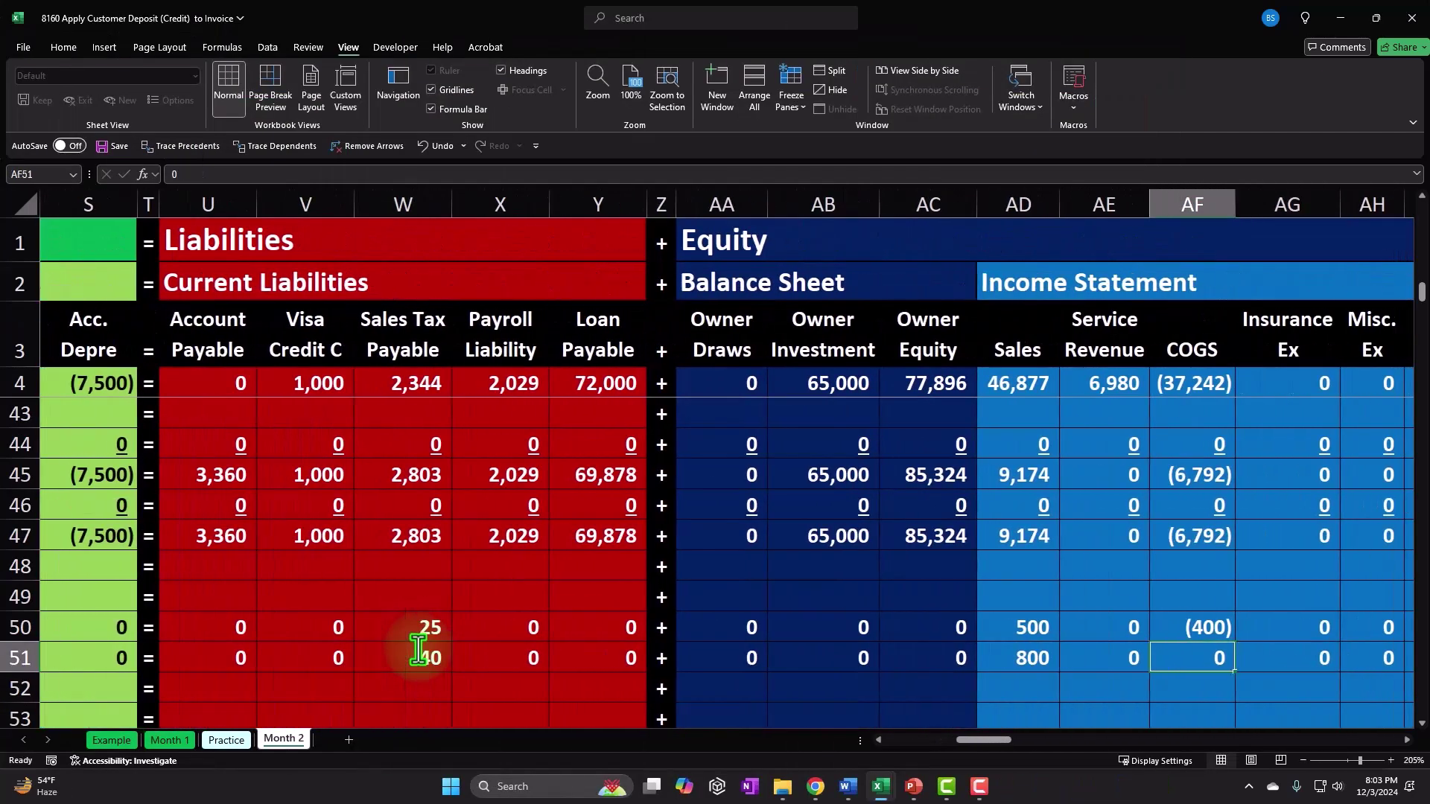
{"action": "type", "text": "="}
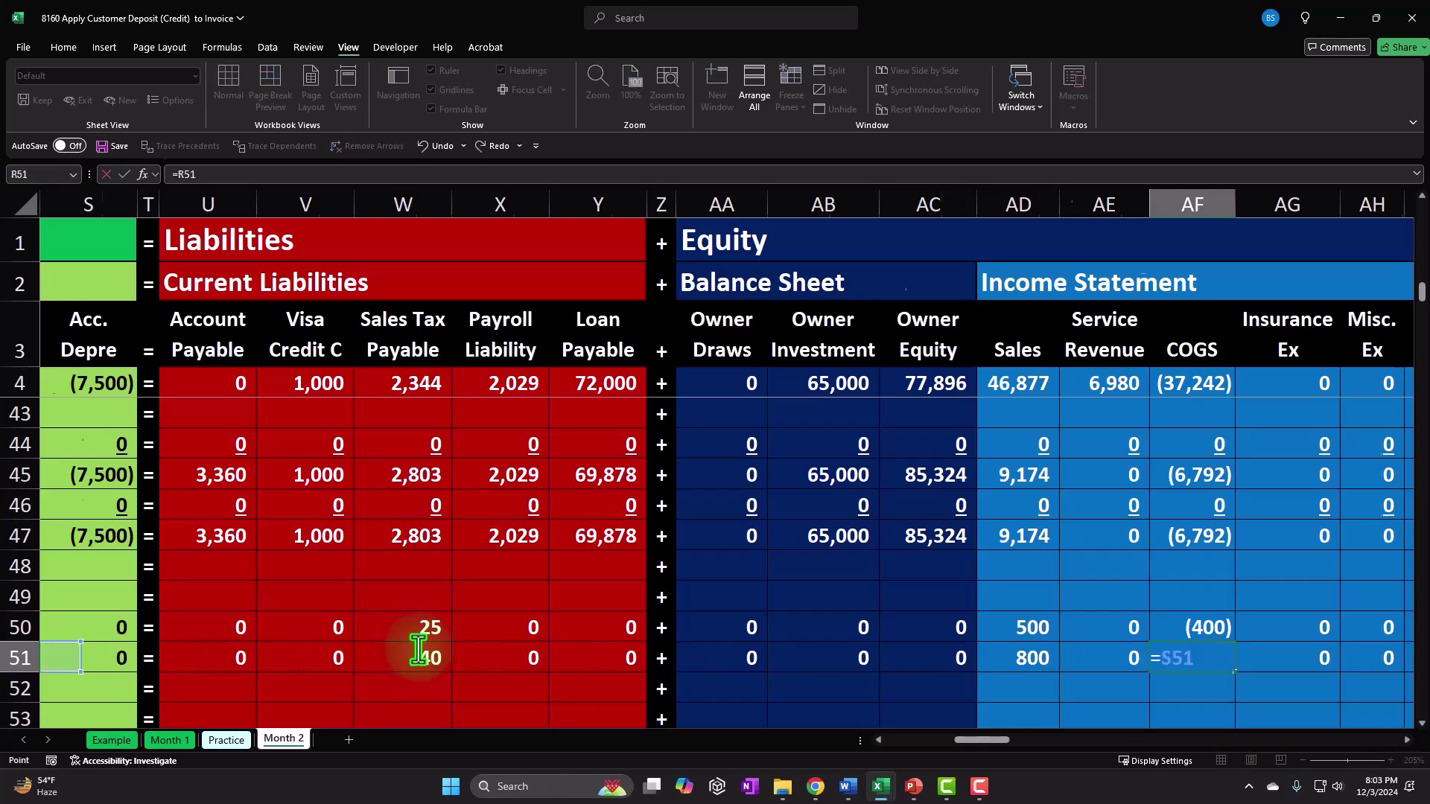
{"action": "key", "text": "Left"}
{"action": "key", "text": "Left"}
{"action": "key", "text": "Left"}
{"action": "key", "text": "Left"}
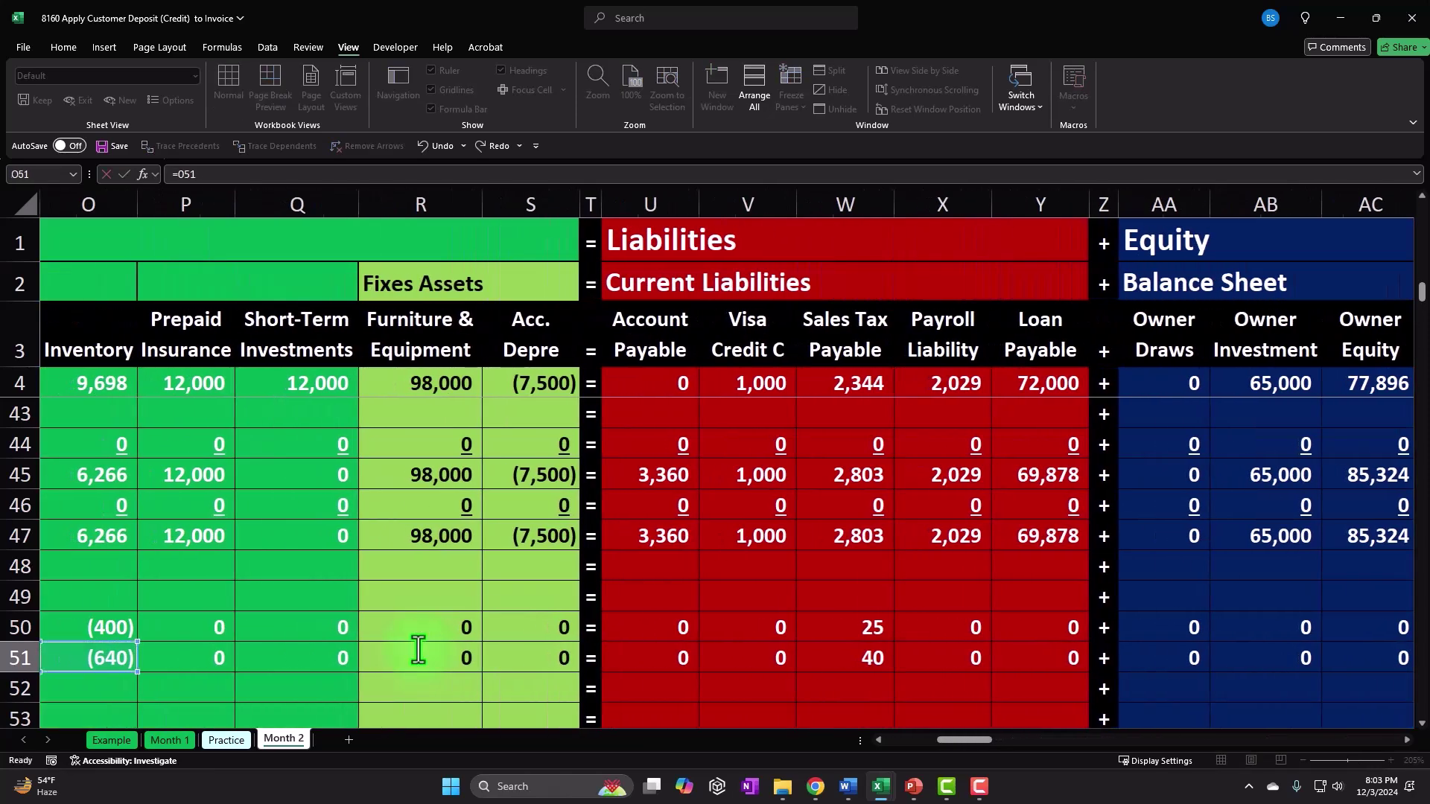
{"action": "key", "text": "Return"}
Step: Review the EPSH sales and cost of goods sold together across AD51 to AF51
{"action": "key", "text": "Right"}
{"action": "key", "text": "Right"}
{"action": "key", "text": "Right"}
{"action": "left_click_drag", "start_coordinate": [924, 659], "coordinate": [1070, 664]}
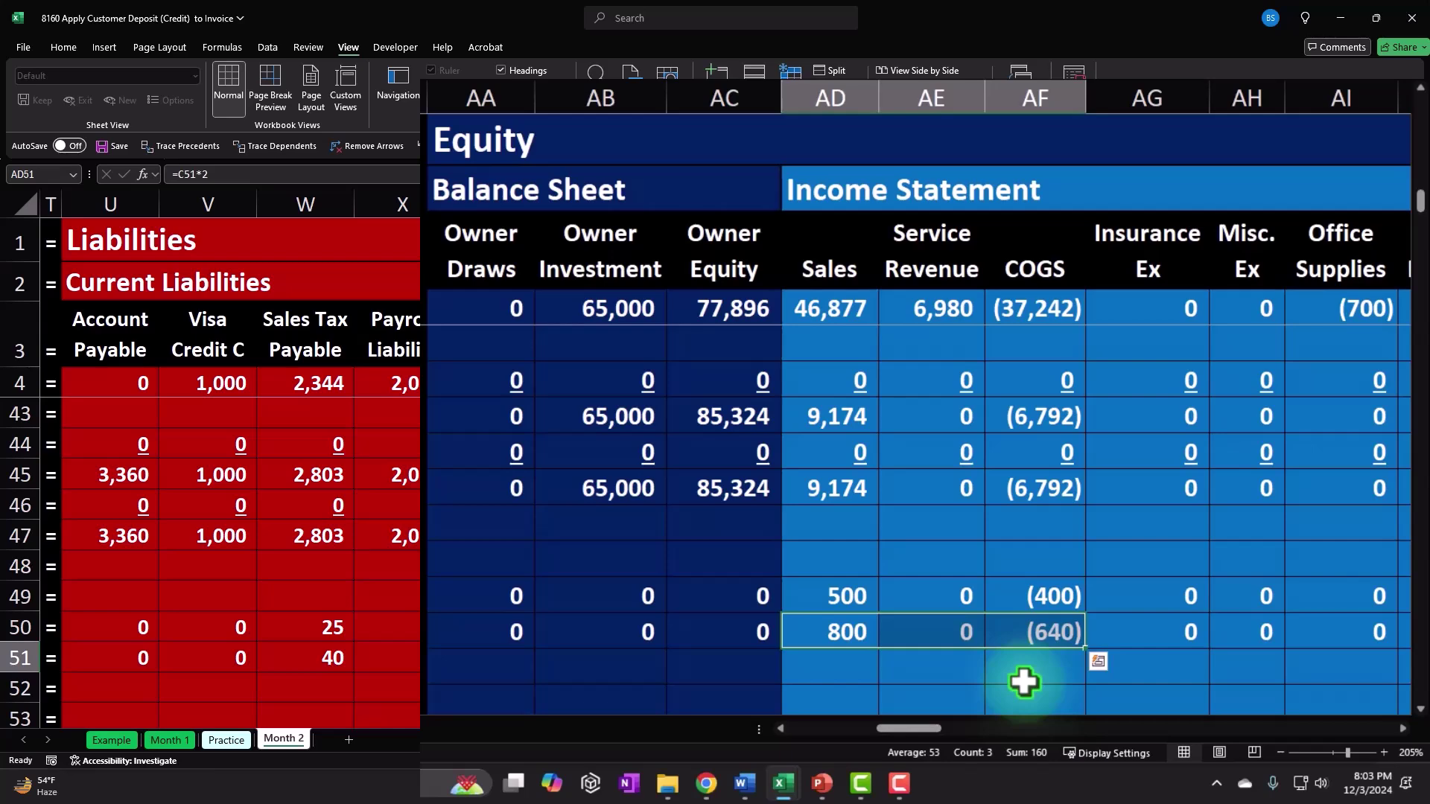
Step: Underline the EPSH amounts across row 51, from Cash in L51 through Interest Expense in AO51
{"action": "key", "text": "Down"}
{"action": "key", "text": "Left"}
{"action": "key", "text": "Left"}
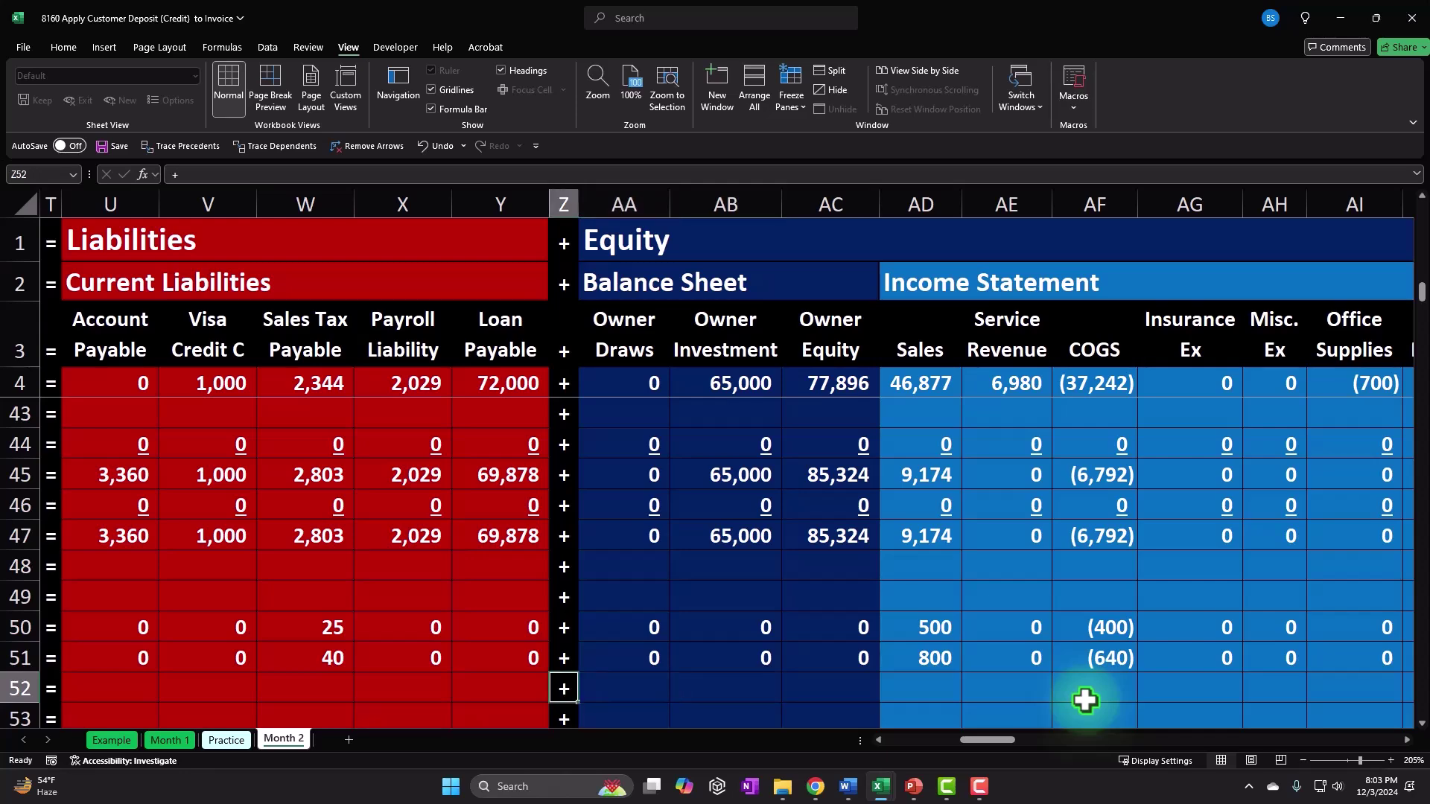
{"action": "key", "text": "Left"}
{"action": "key", "text": "Left"}
{"action": "key", "text": "Left"}
{"action": "key", "text": "Left"}
{"action": "key", "text": "Left"}
{"action": "key", "text": "Left"}
{"action": "key", "text": "Left"}
{"action": "key", "text": "Left"}
{"action": "key", "text": "Left"}
{"action": "key", "text": "Left"}
{"action": "key", "text": "Left"}
{"action": "key", "text": "Left"}
{"action": "key", "text": "Left"}
{"action": "key", "text": "Left"}
{"action": "key", "text": "Left"}
{"action": "key", "text": "Left"}
{"action": "key", "text": "Left"}
{"action": "key", "text": "Left"}
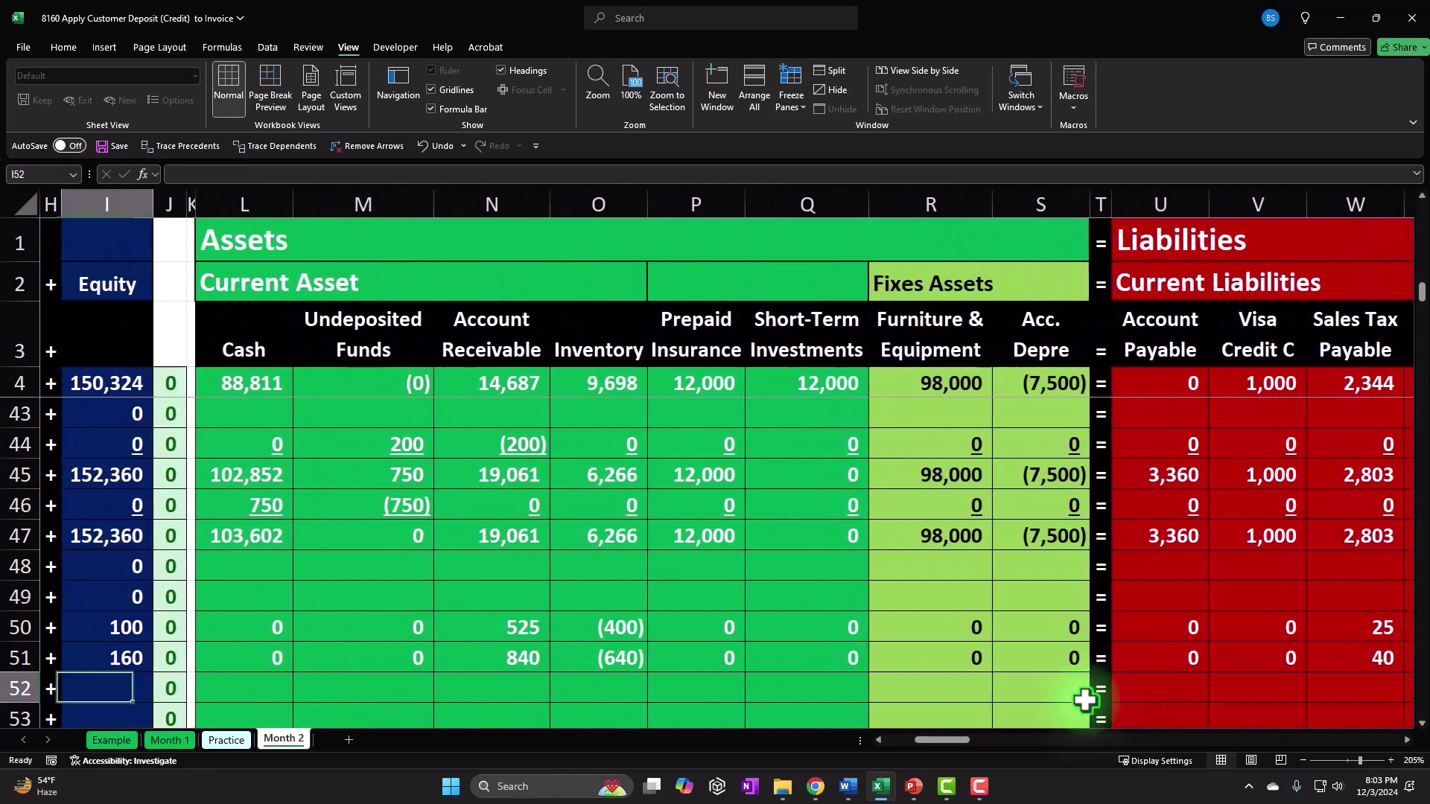
{"action": "key", "text": "shift+Right"}
{"action": "key", "text": "shift+Right"}
{"action": "key", "text": "shift+Right"}
{"action": "key", "text": "shift+Right"}
{"action": "key", "text": "shift+Right"}
{"action": "key", "text": "shift+Right"}
{"action": "key", "text": "shift+Right"}
{"action": "key", "text": "shift+Right"}
{"action": "key", "text": "shift+Right"}
{"action": "key", "text": "shift+Right"}
{"action": "key", "text": "shift+Right"}
{"action": "key", "text": "shift+Right"}
{"action": "key", "text": "shift+Right"}
{"action": "key", "text": "shift+Right"}
{"action": "key", "text": "shift+Right"}
{"action": "key", "text": "shift+Right"}
{"action": "key", "text": "shift+Right"}
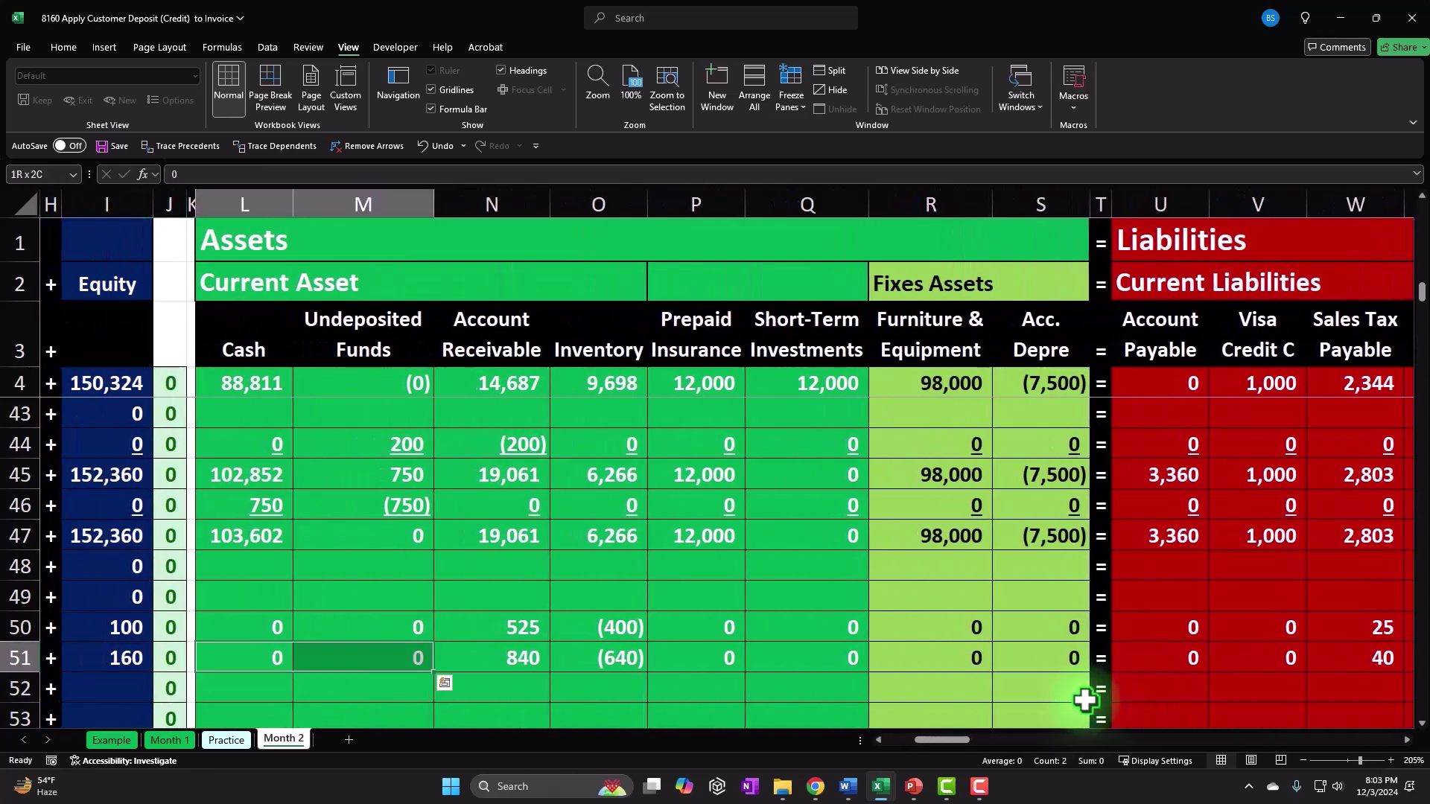
{"action": "key", "text": "shift+Right"}
{"action": "key", "text": "shift+Right"}
{"action": "key", "text": "shift+Right"}
{"action": "key", "text": "shift+Right"}
{"action": "key", "text": "shift+Right"}
{"action": "key", "text": "shift+Right"}
{"action": "key", "text": "shift+Right"}
{"action": "key", "text": "shift+Right"}
{"action": "key", "text": "shift+Right"}
{"action": "key", "text": "shift+Right"}
{"action": "key", "text": "shift+Right"}
{"action": "key", "text": "shift+Right"}
{"action": "key", "text": "shift+Right"}
{"action": "key", "text": "shift+Right"}
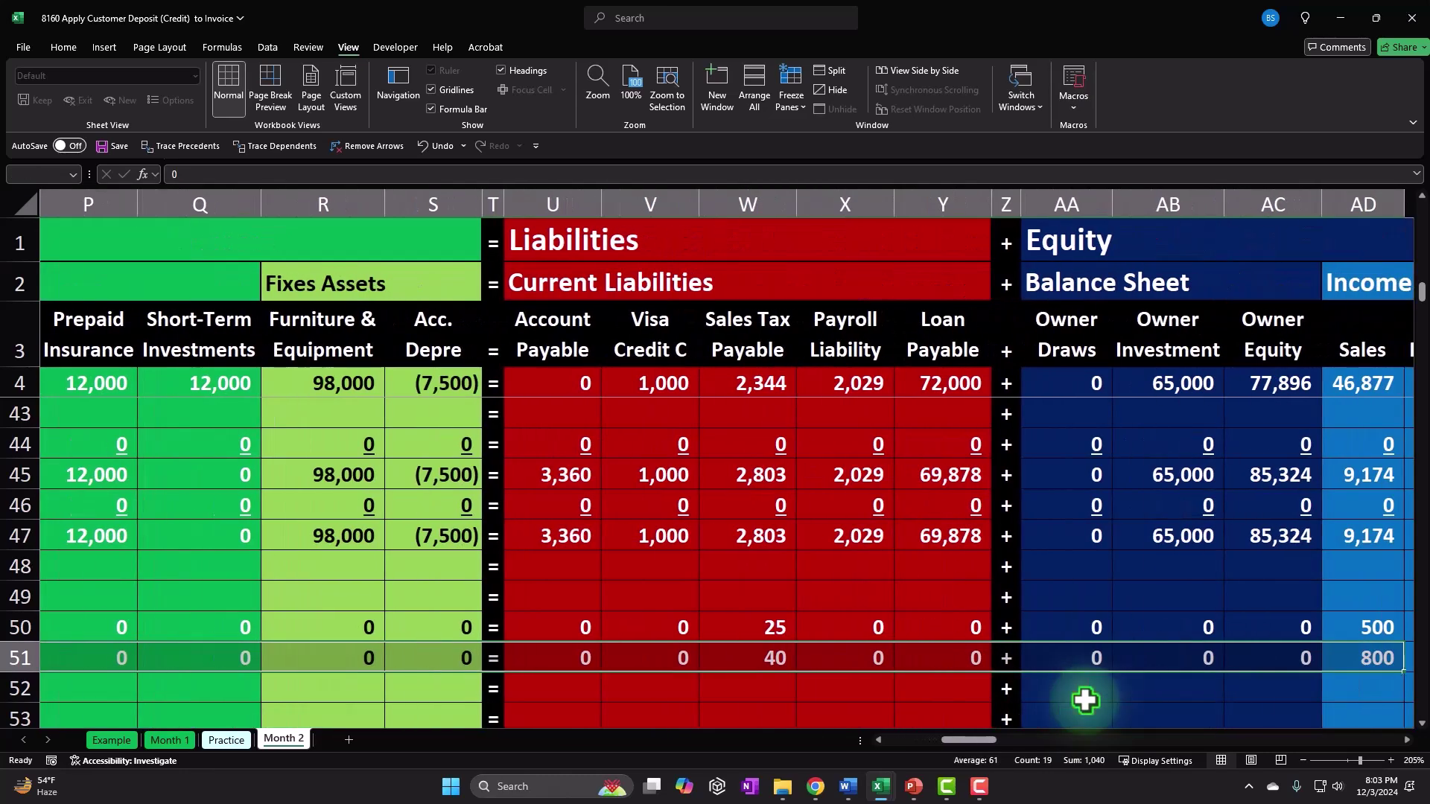
{"action": "key", "text": "shift+Left"}
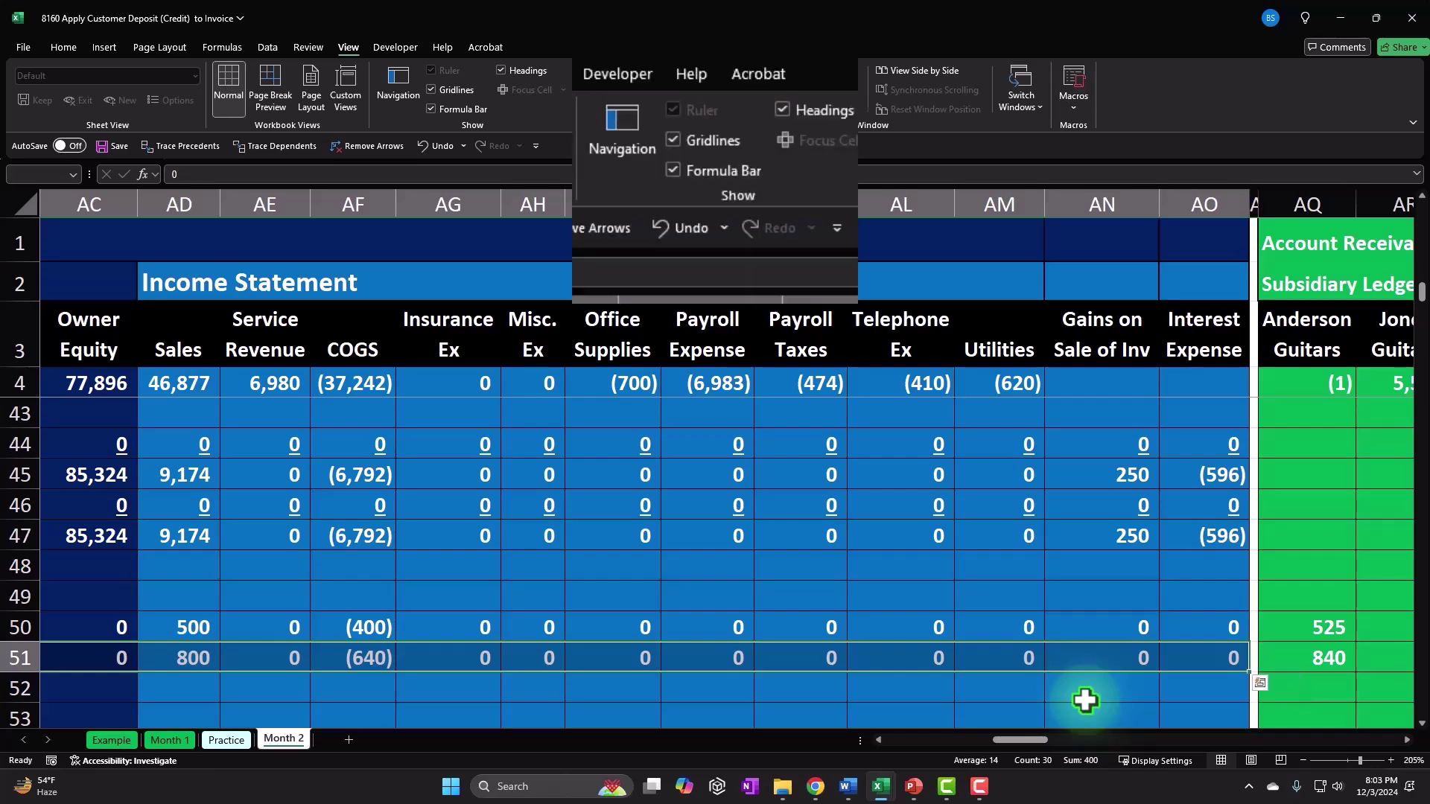
{"action": "left_click", "coordinate": [68, 48]}
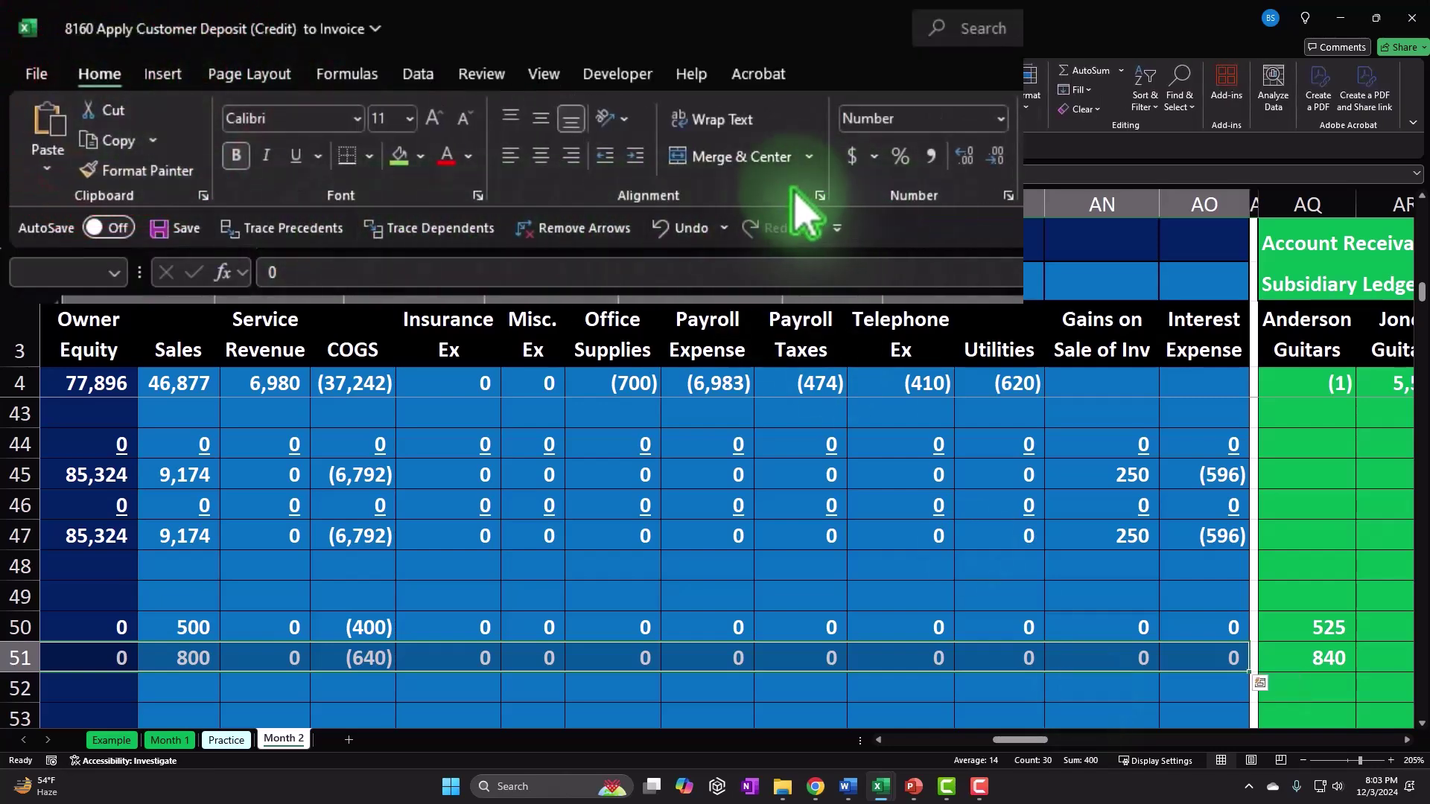
{"action": "left_click", "coordinate": [190, 100]}
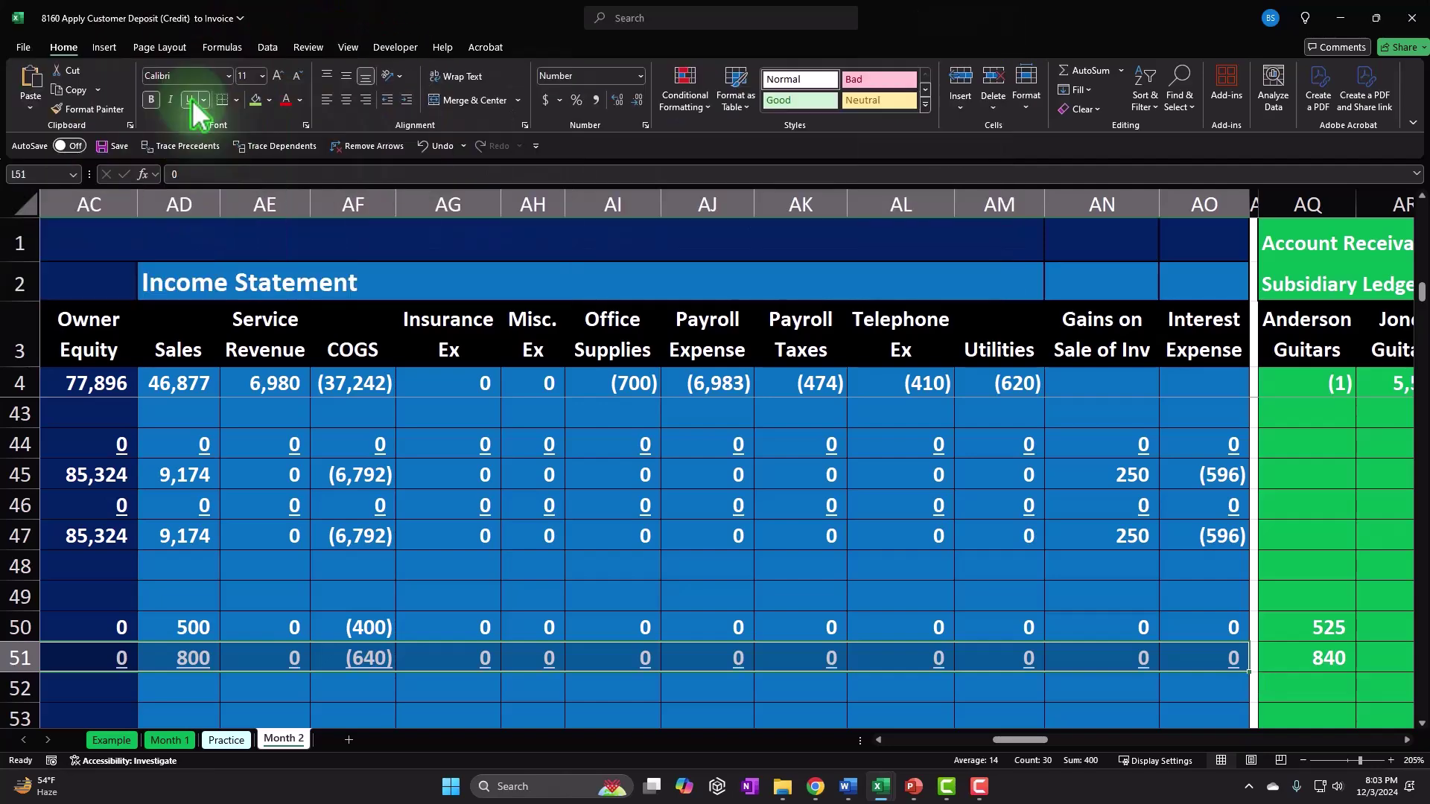
Step: Remove the underline from the equals sign in T51 and the plus sign in Z51
{"action": "left_click_drag", "start_coordinate": [1015, 742], "coordinate": [980, 742]}
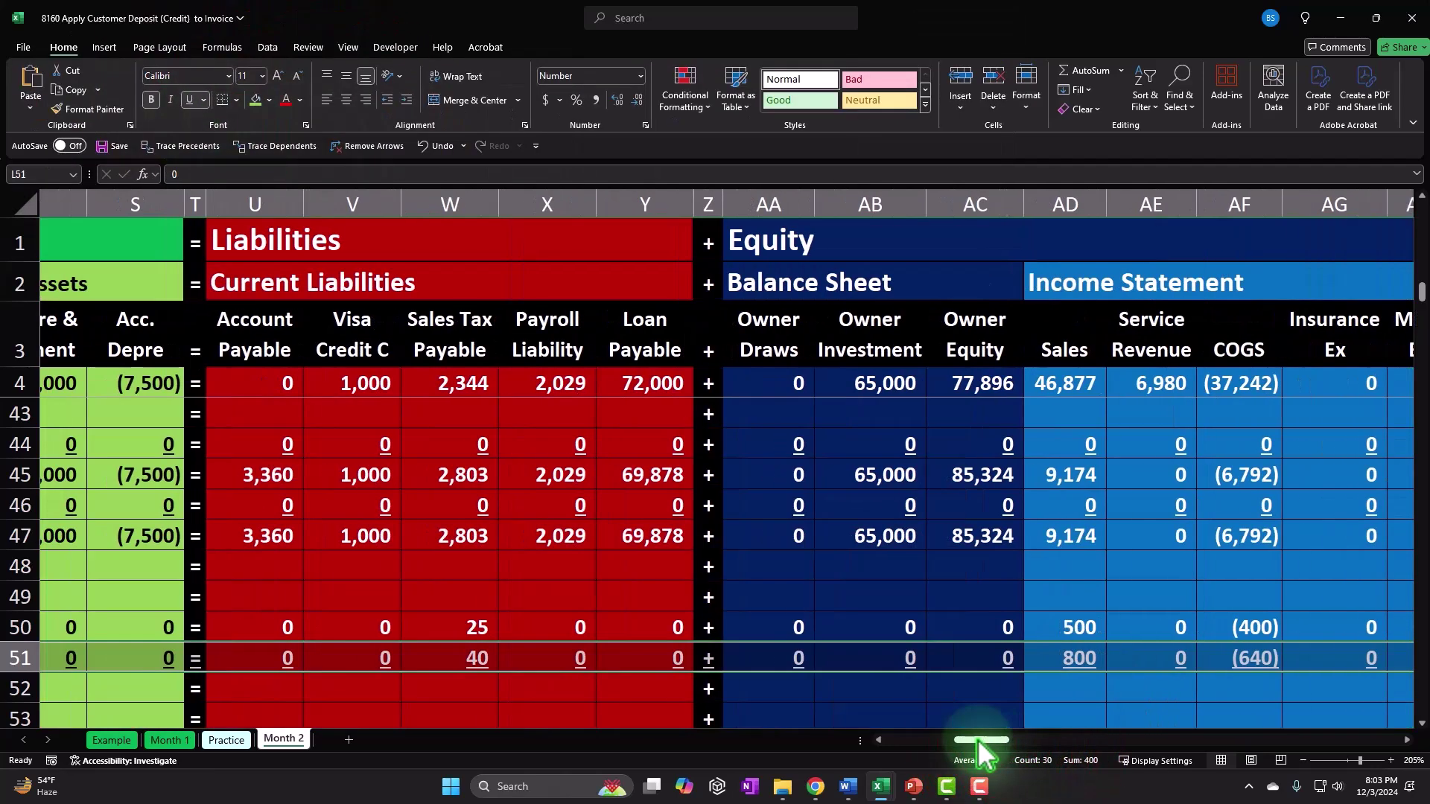
{"action": "left_click", "coordinate": [728, 628]}
{"action": "left_click", "coordinate": [723, 655]}
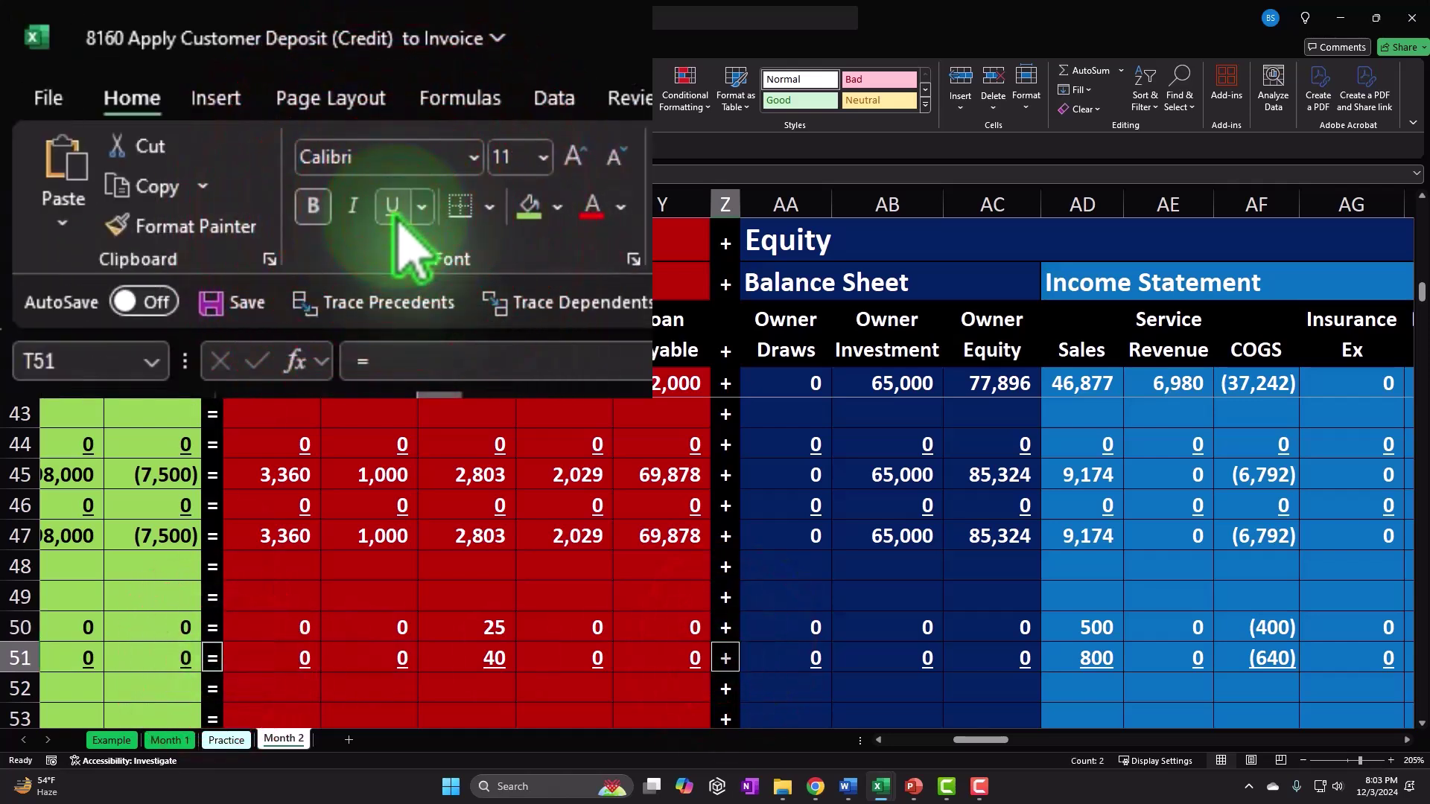
Step: Label row 52 as Balance by linking A52 to the Balance label in A47
{"action": "key", "text": "Home"}
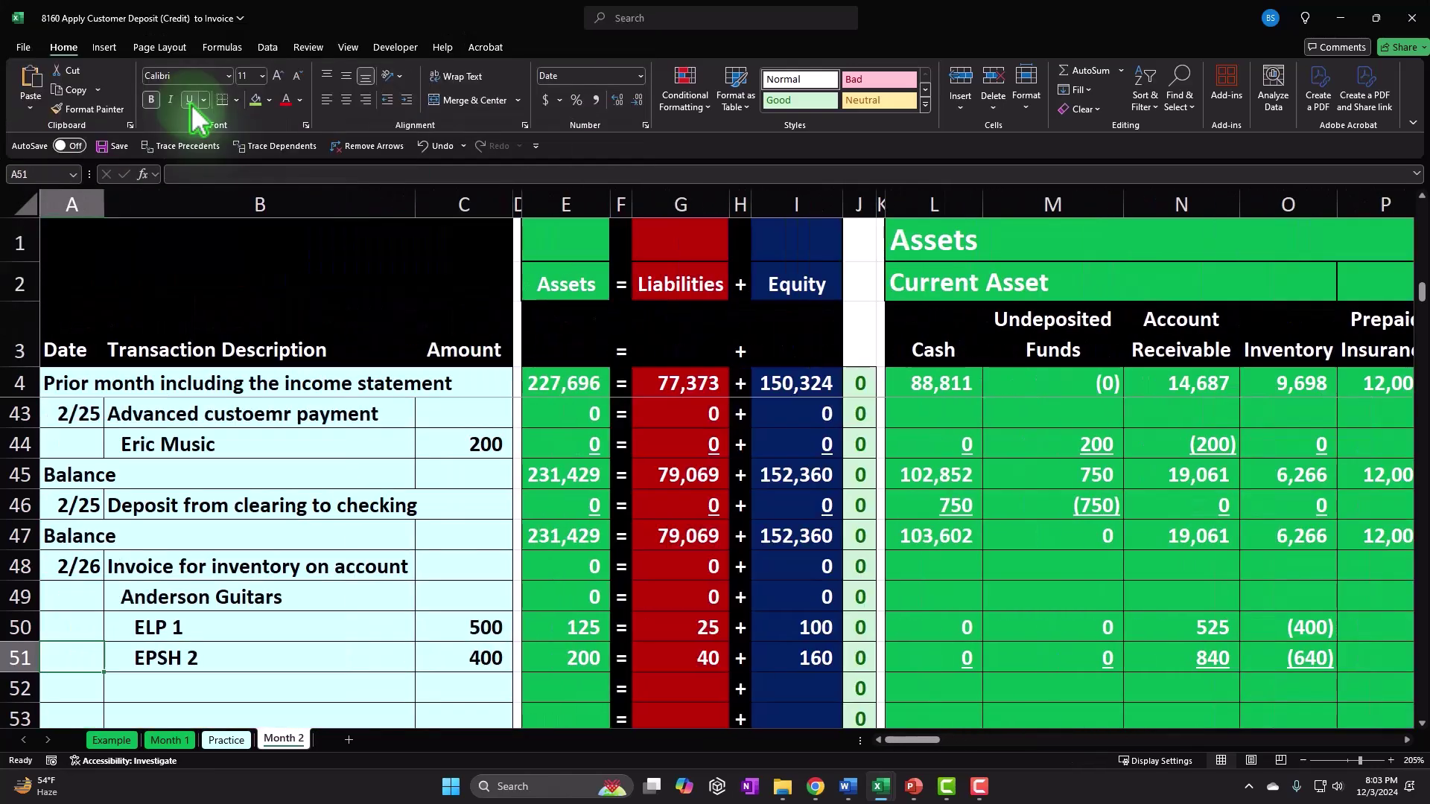
{"action": "type", "text": "="}
{"action": "key", "text": "Up"}
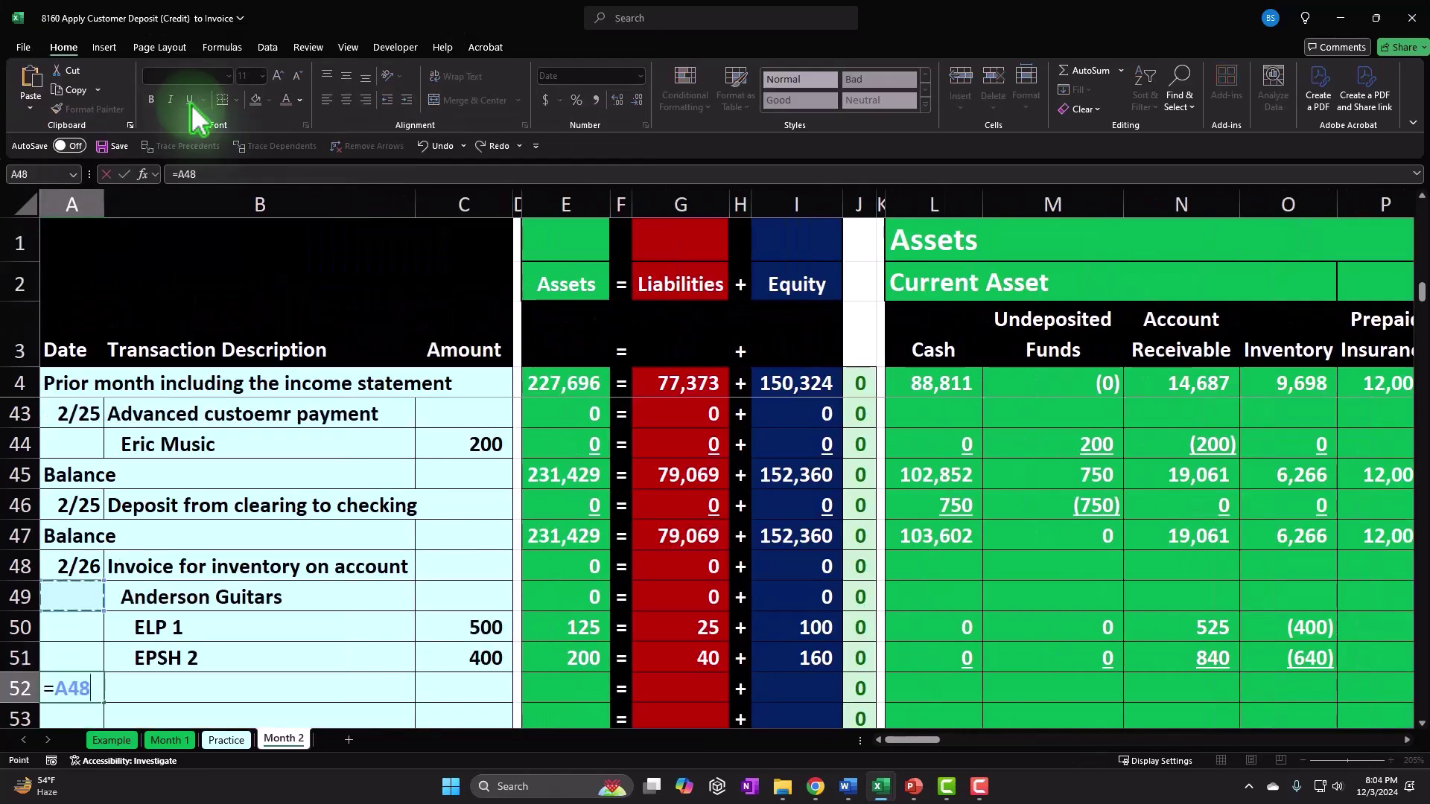
{"action": "key", "text": "Return"}
Step: Calculate the Cash balance in L52 with a SUM of L47:L51
{"action": "key", "text": "Right"}
{"action": "key", "text": "Right"}
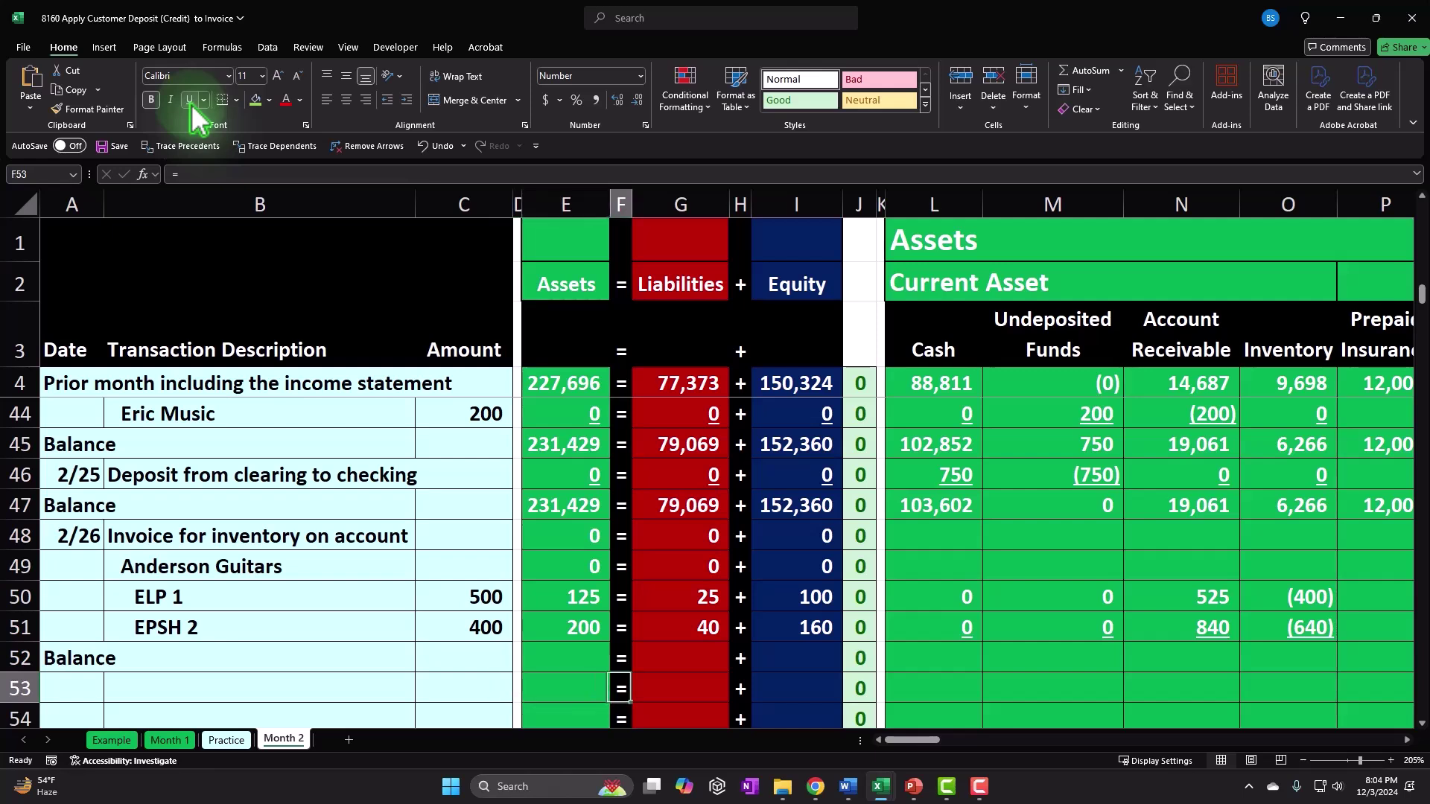
{"action": "key", "text": "Right"}
{"action": "key", "text": "Right"}
{"action": "key", "text": "Right"}
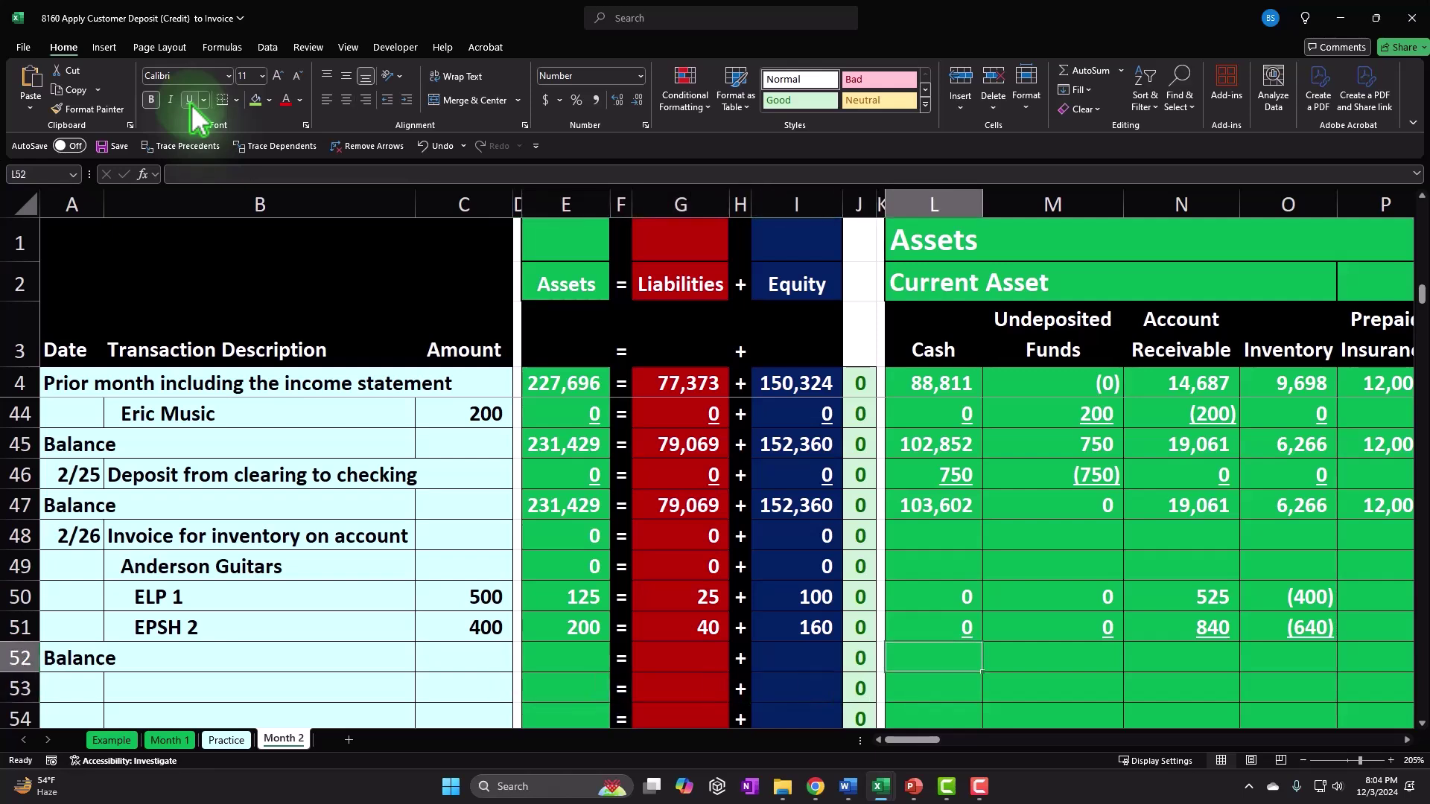
{"action": "type", "text": "=sum("}
{"action": "key", "text": "Up"}
{"action": "key", "text": "Up"}
{"action": "key", "text": "Up"}
{"action": "key", "text": "Up"}
{"action": "key", "text": "Up"}
{"action": "key", "text": "shift+Down"}
{"action": "key", "text": "shift+Down"}
{"action": "key", "text": "shift+Down"}
{"action": "key", "text": "shift+Down"}
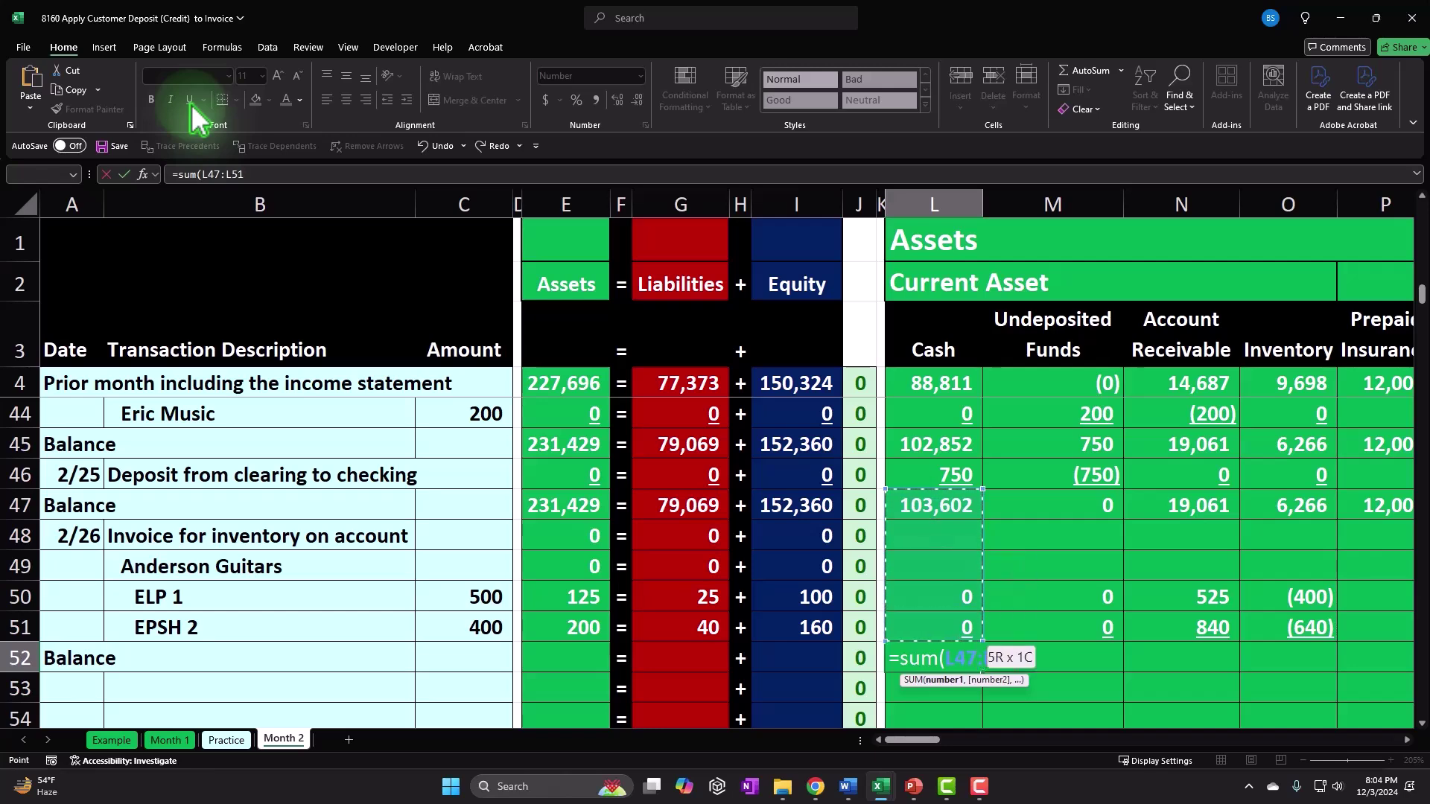
{"action": "key", "text": "ctrl+Return"}
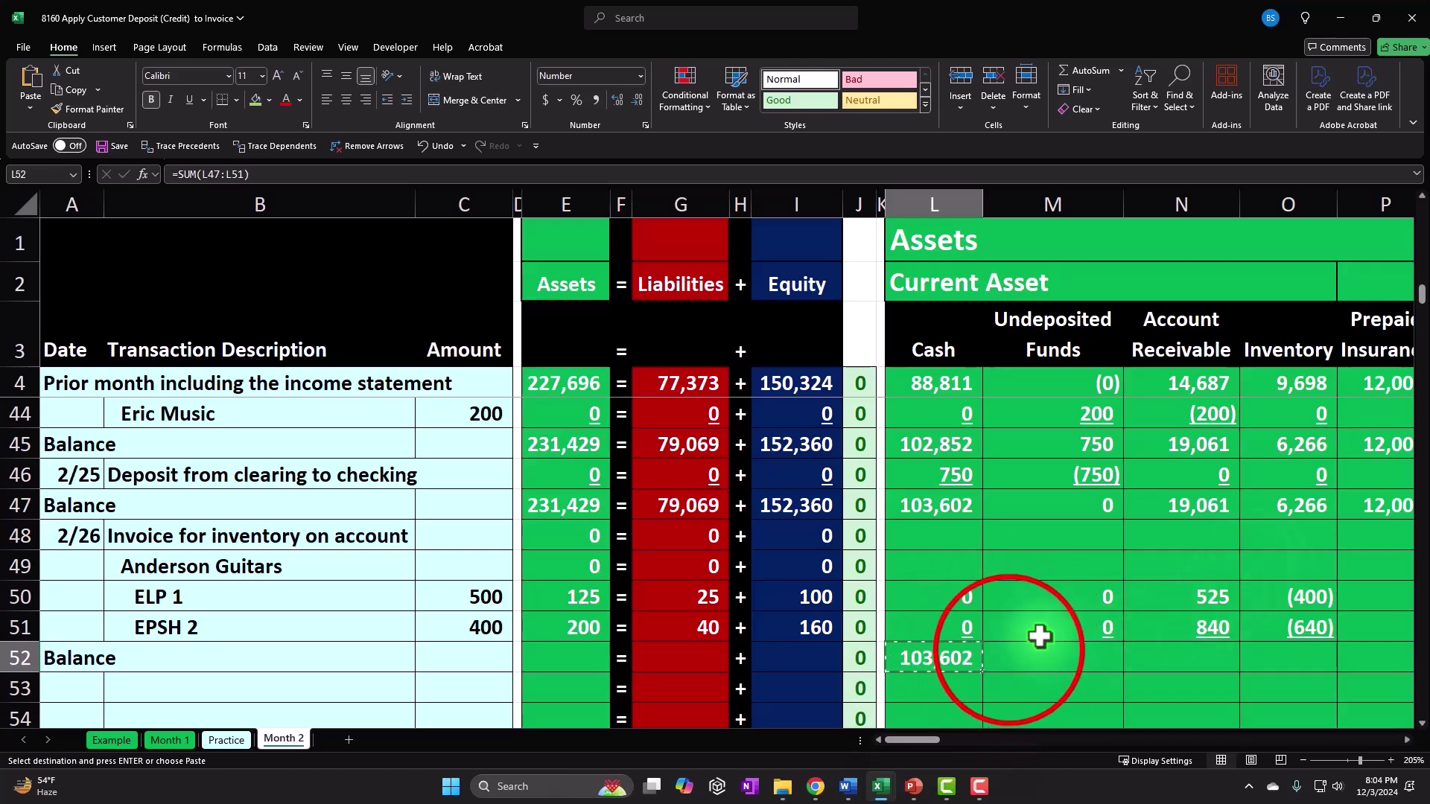
Step: Copy the Cash balance formula from L52 across M52:AO52, pasting formulas only
{"action": "left_click", "coordinate": [1011, 650]}
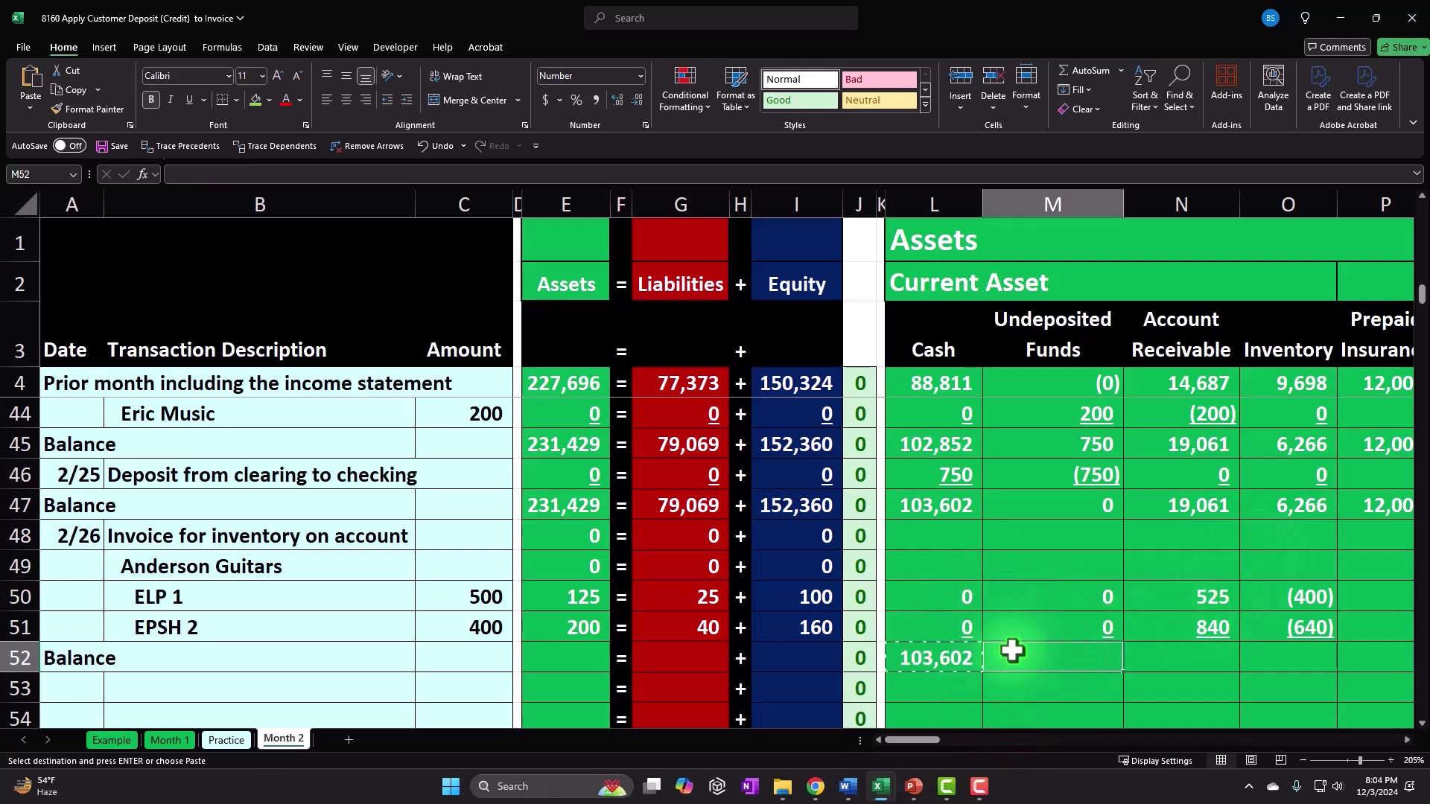
{"action": "key", "text": "ctrl+Right"}
{"action": "key", "text": "Left"}
{"action": "key", "text": "Left"}
{"action": "key", "text": "Left"}
{"action": "key", "text": "Left"}
{"action": "key", "text": "Left"}
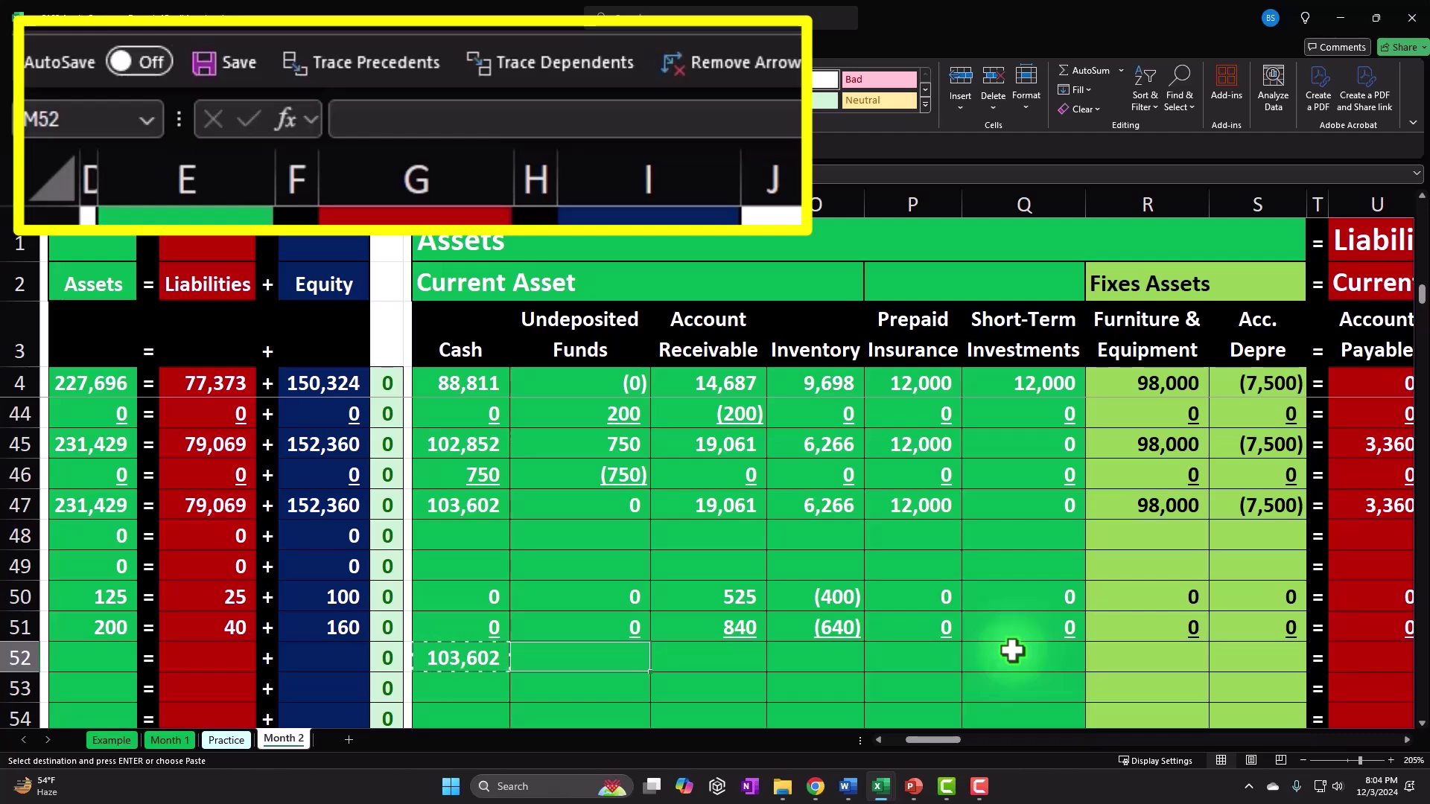
{"action": "key", "text": "shift+Right"}
{"action": "key", "text": "shift+Right"}
{"action": "key", "text": "shift+Right"}
{"action": "key", "text": "shift+Right"}
{"action": "key", "text": "shift+Right"}
{"action": "key", "text": "shift+Right"}
{"action": "key", "text": "shift+Right"}
{"action": "key", "text": "shift+Right"}
{"action": "key", "text": "shift+Right"}
{"action": "key", "text": "shift+Right"}
{"action": "key", "text": "shift+Right"}
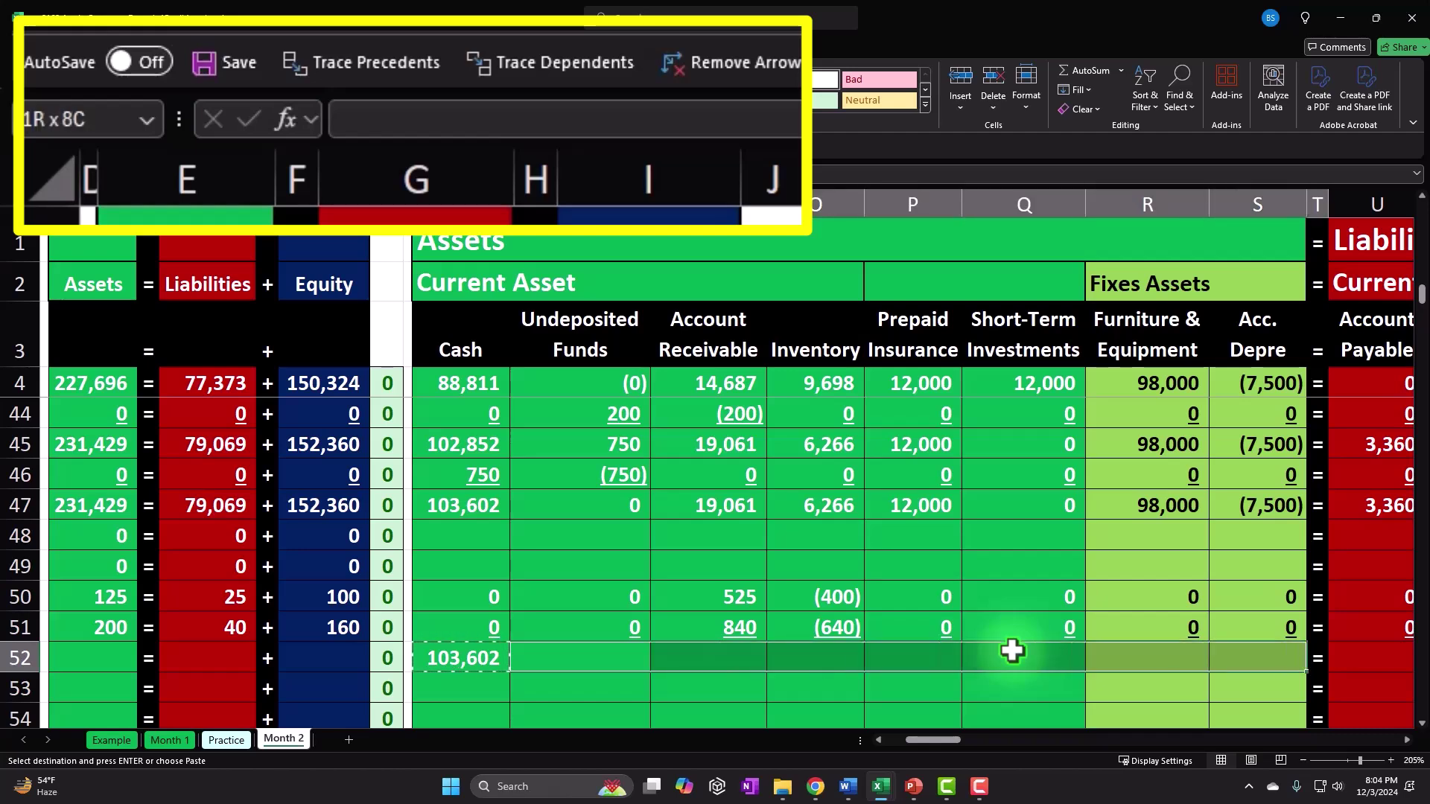
{"action": "key", "text": "shift+Right"}
{"action": "key", "text": "shift+Right"}
{"action": "key", "text": "shift+Right"}
{"action": "key", "text": "shift+Right"}
{"action": "key", "text": "shift+Right"}
{"action": "key", "text": "shift+Right"}
{"action": "key", "text": "shift+Right"}
{"action": "key", "text": "shift+Right"}
{"action": "key", "text": "shift+Right"}
{"action": "key", "text": "shift+Right"}
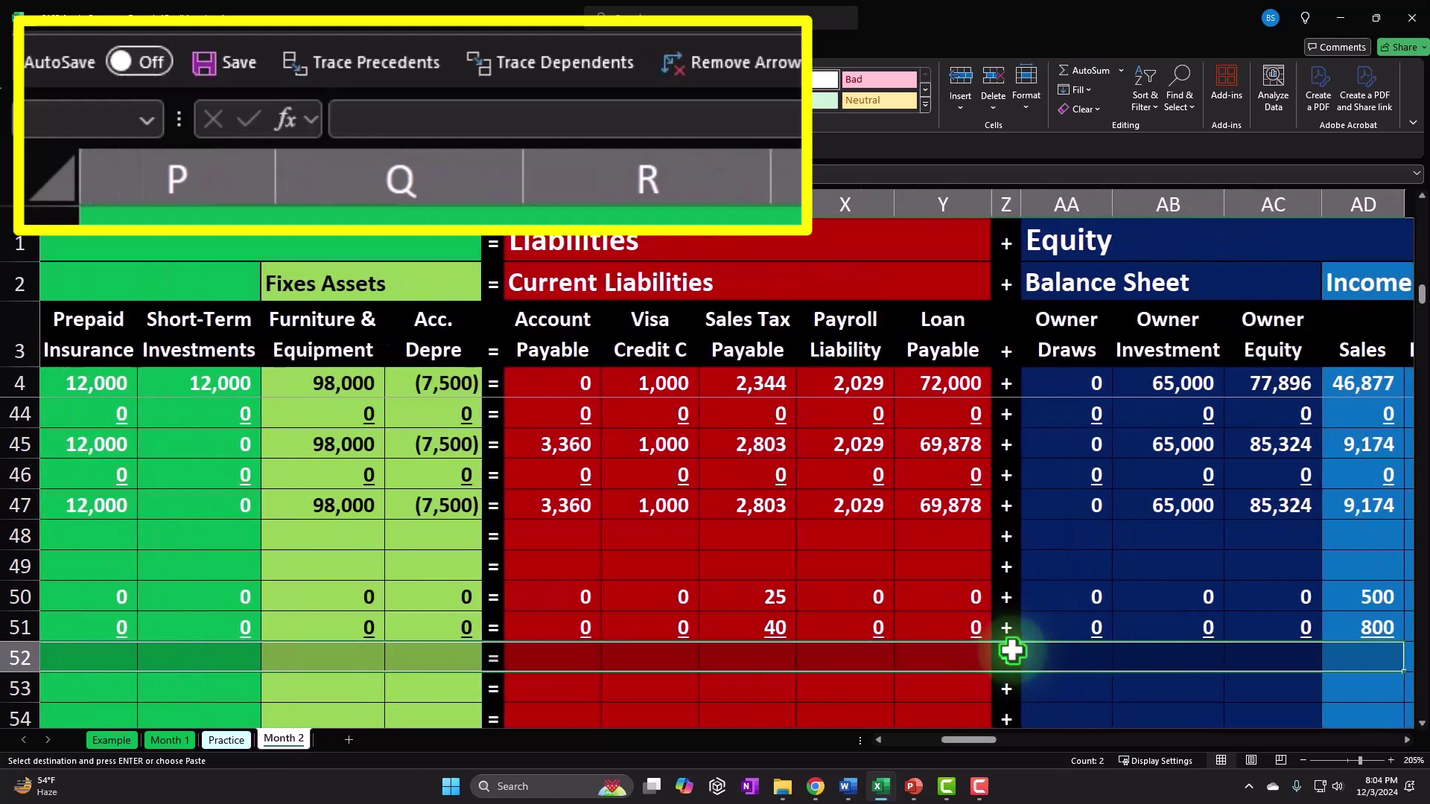
{"action": "key", "text": "shift+Right"}
{"action": "key", "text": "shift+Right"}
{"action": "key", "text": "shift+Right"}
{"action": "key", "text": "shift+Right"}
{"action": "key", "text": "shift+Right"}
{"action": "key", "text": "shift+Right"}
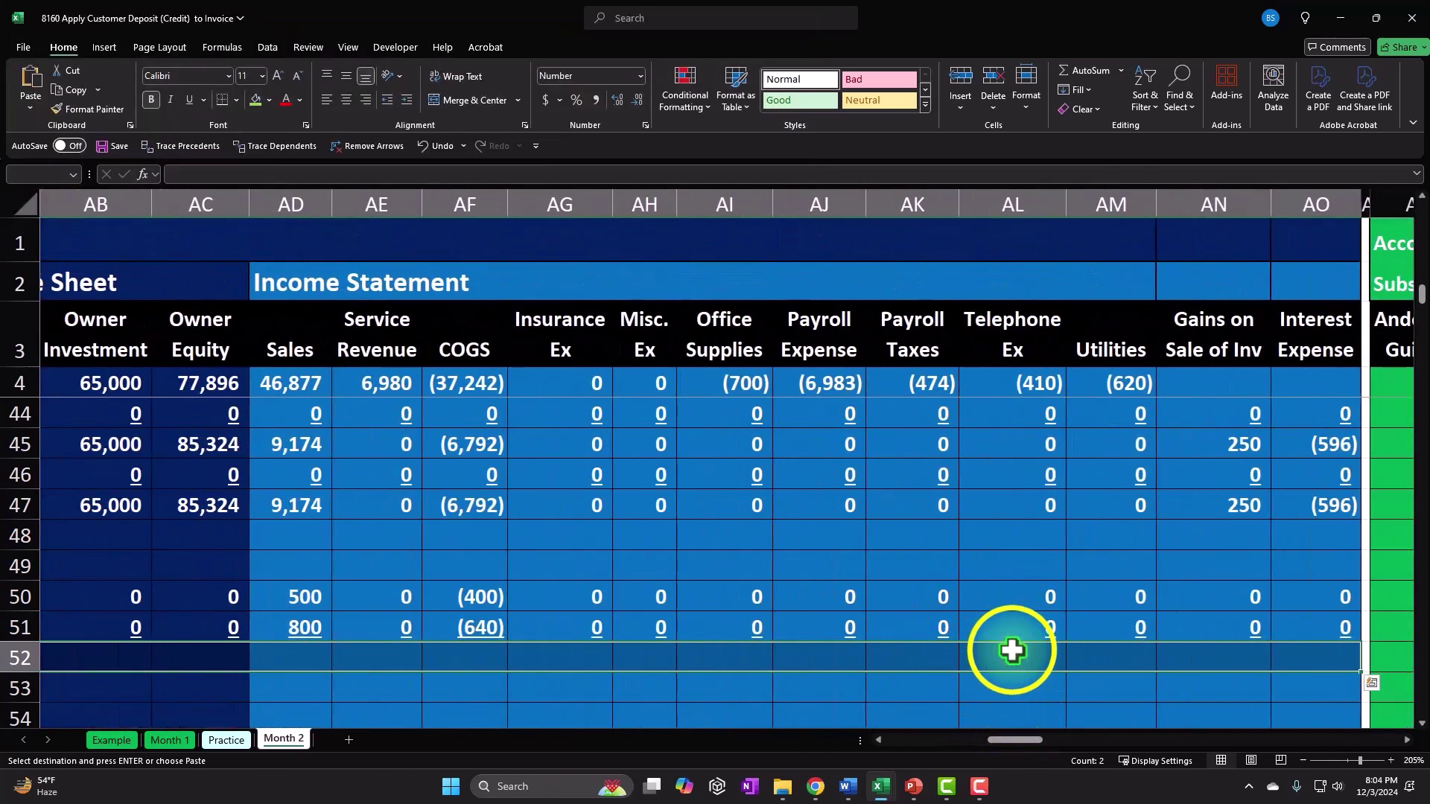
{"action": "right_click", "coordinate": [1011, 651]}
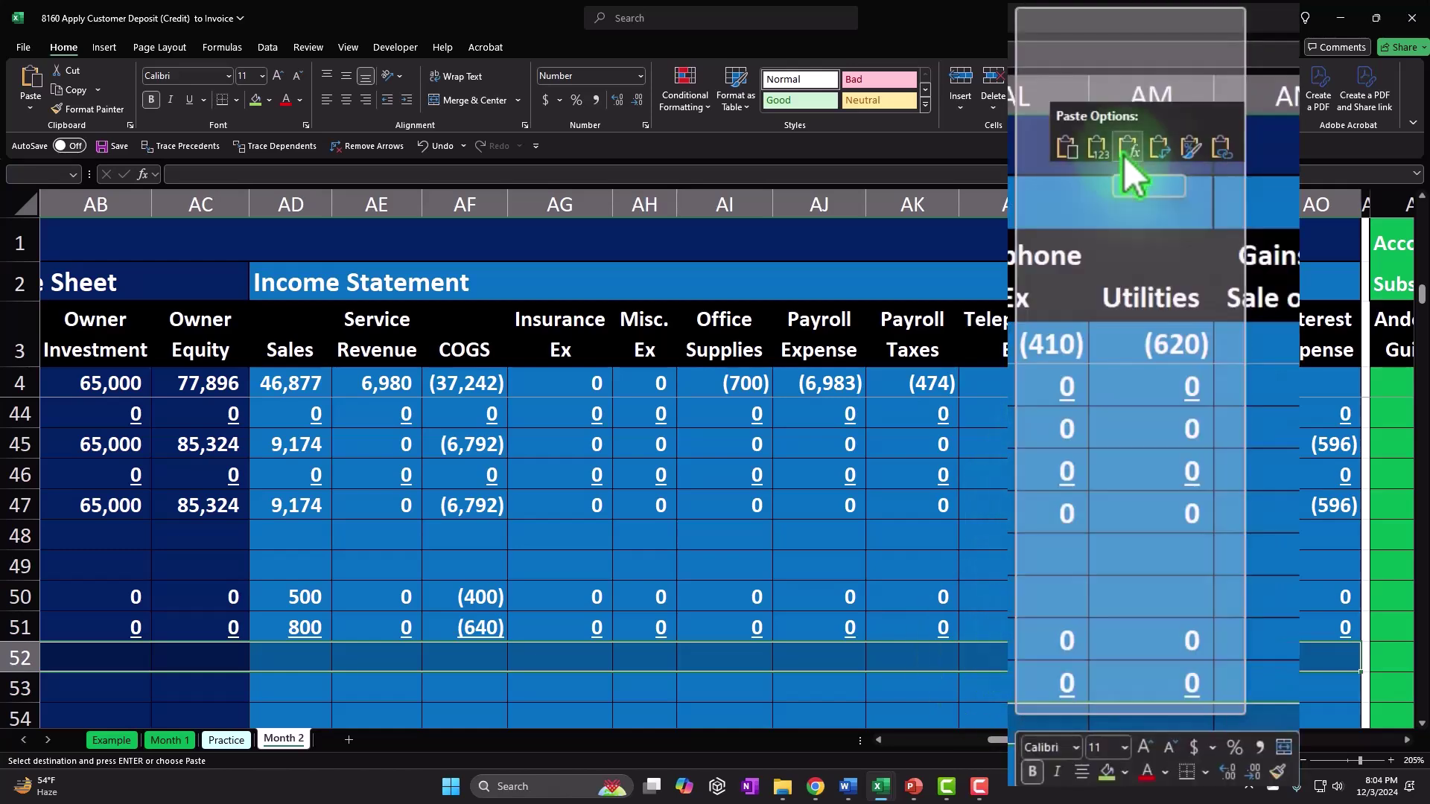
{"action": "left_click", "coordinate": [1092, 245]}
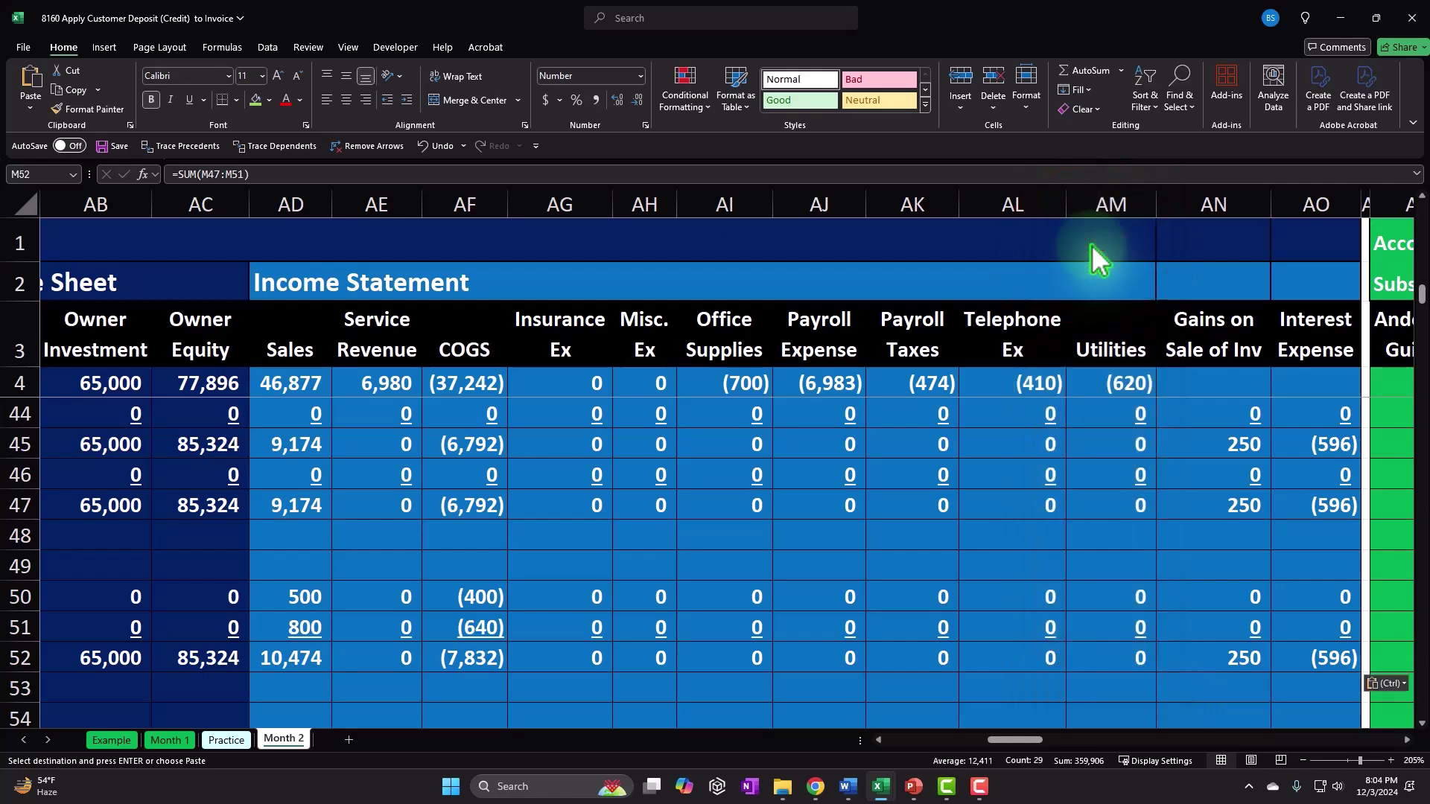
Step: Fill the Assets, Liabilities and Equity total formulas from E51:I51 down into the Balance row 52
{"action": "left_click", "coordinate": [1147, 655]}
{"action": "left_click", "coordinate": [1159, 662]}
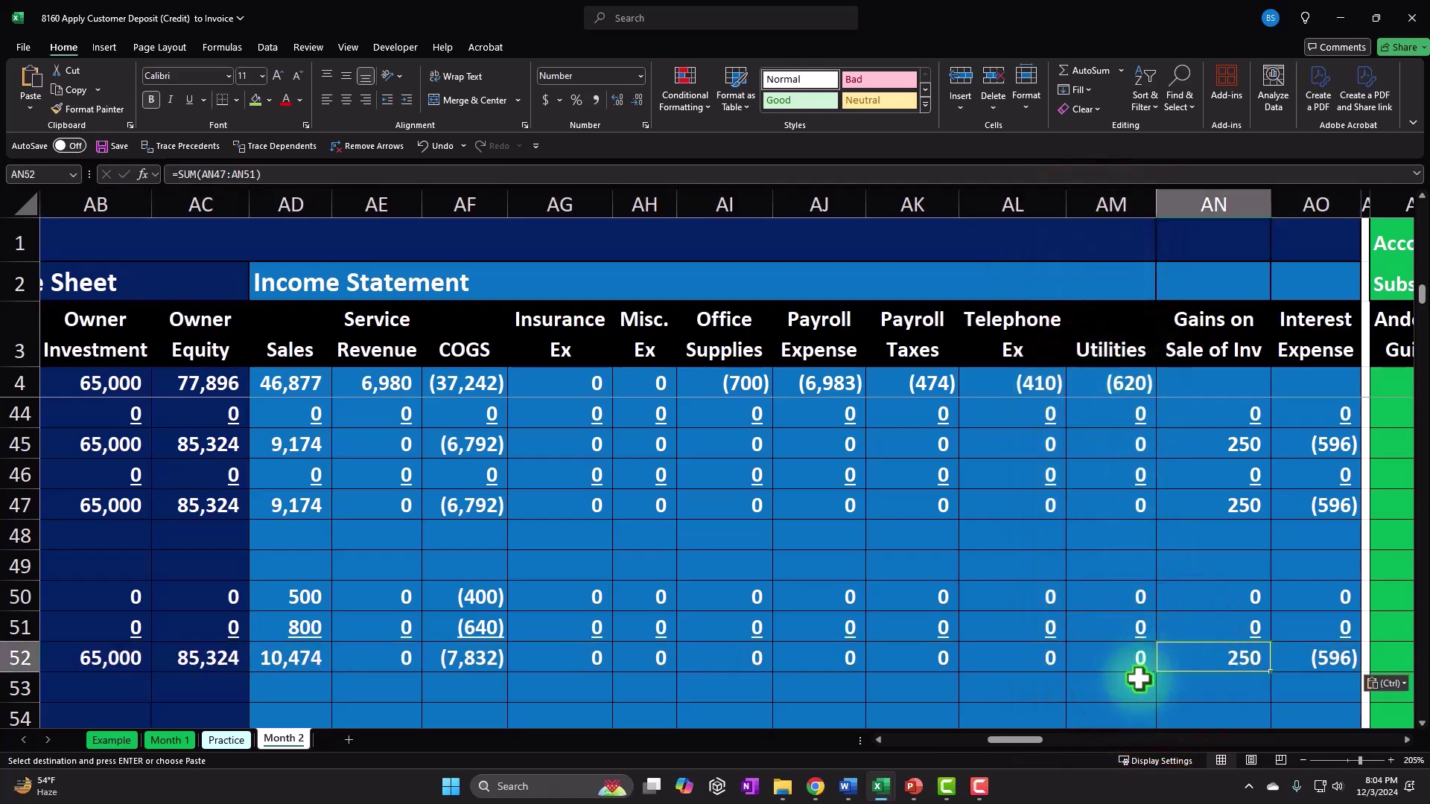
{"action": "key", "text": "Left"}
{"action": "key", "text": "Left"}
{"action": "key", "text": "Left"}
{"action": "key", "text": "Left"}
{"action": "key", "text": "Left"}
{"action": "key", "text": "Left"}
{"action": "key", "text": "Left"}
{"action": "key", "text": "Left"}
{"action": "key", "text": "Left"}
{"action": "key", "text": "Left"}
{"action": "key", "text": "Left"}
{"action": "key", "text": "Left"}
{"action": "key", "text": "Left"}
{"action": "key", "text": "Left"}
{"action": "key", "text": "Left"}
{"action": "key", "text": "Left"}
{"action": "key", "text": "Left"}
{"action": "key", "text": "Left"}
{"action": "key", "text": "Left"}
{"action": "key", "text": "Left"}
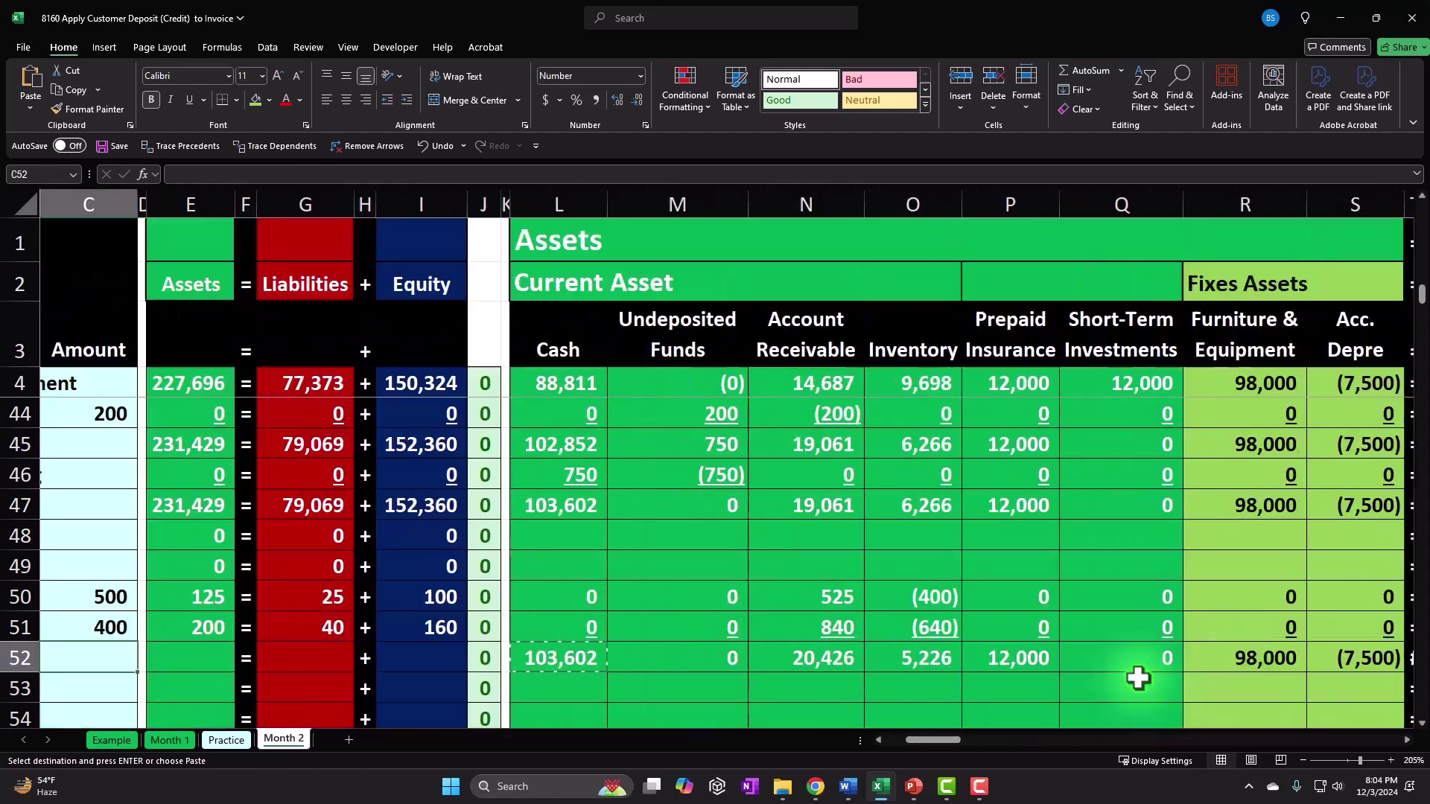
{"action": "key", "text": "Left"}
{"action": "key", "text": "Left"}
{"action": "left_click_drag", "start_coordinate": [594, 574], "coordinate": [940, 624]}
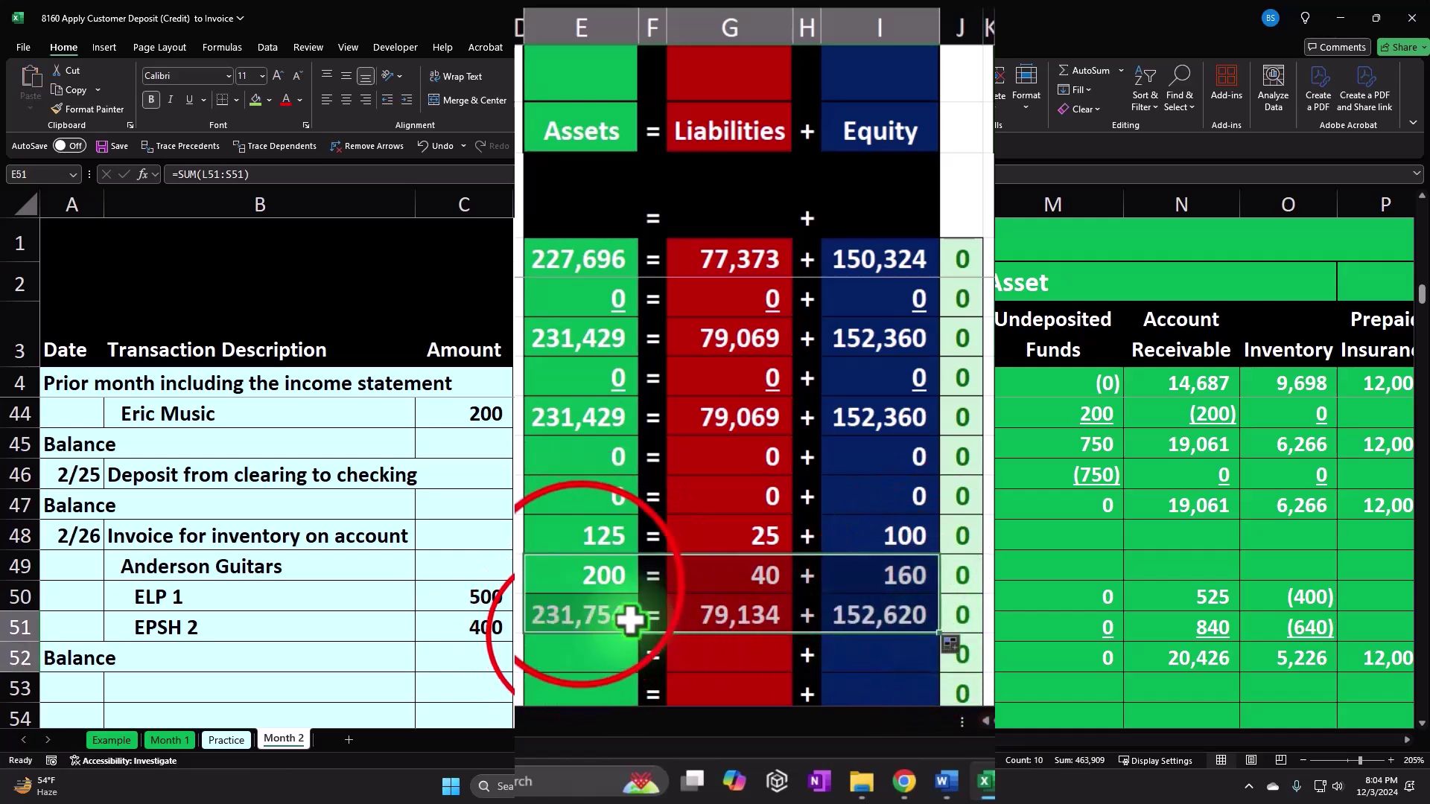
Step: Underline the EPSH totals for Assets, Liabilities and Equity in E51, G51 and I51
{"action": "left_click", "coordinate": [581, 584]}
{"action": "left_click", "coordinate": [715, 578], "text": "ctrl"}
{"action": "left_click", "coordinate": [856, 578], "text": "ctrl"}
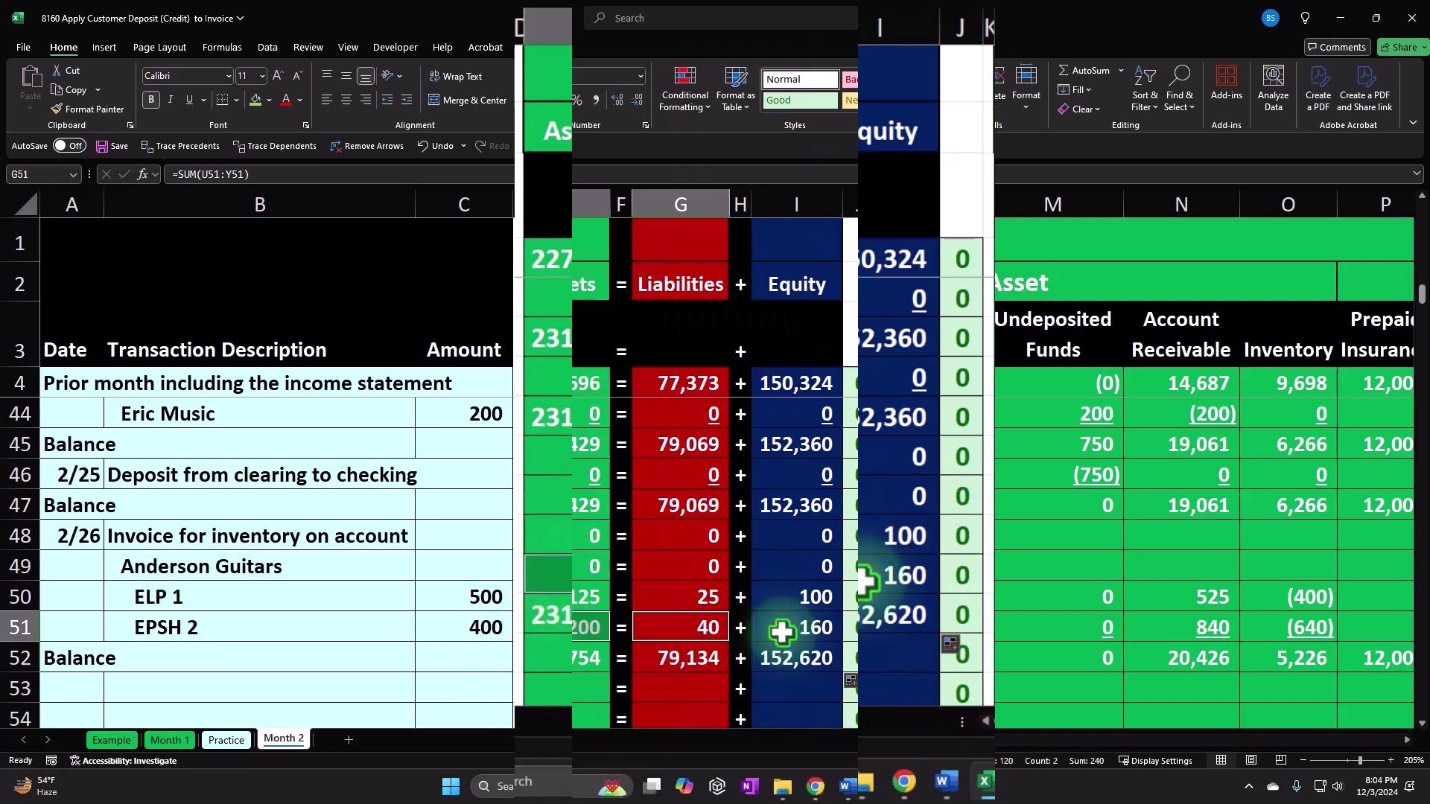
{"action": "left_click", "coordinate": [370, 195]}
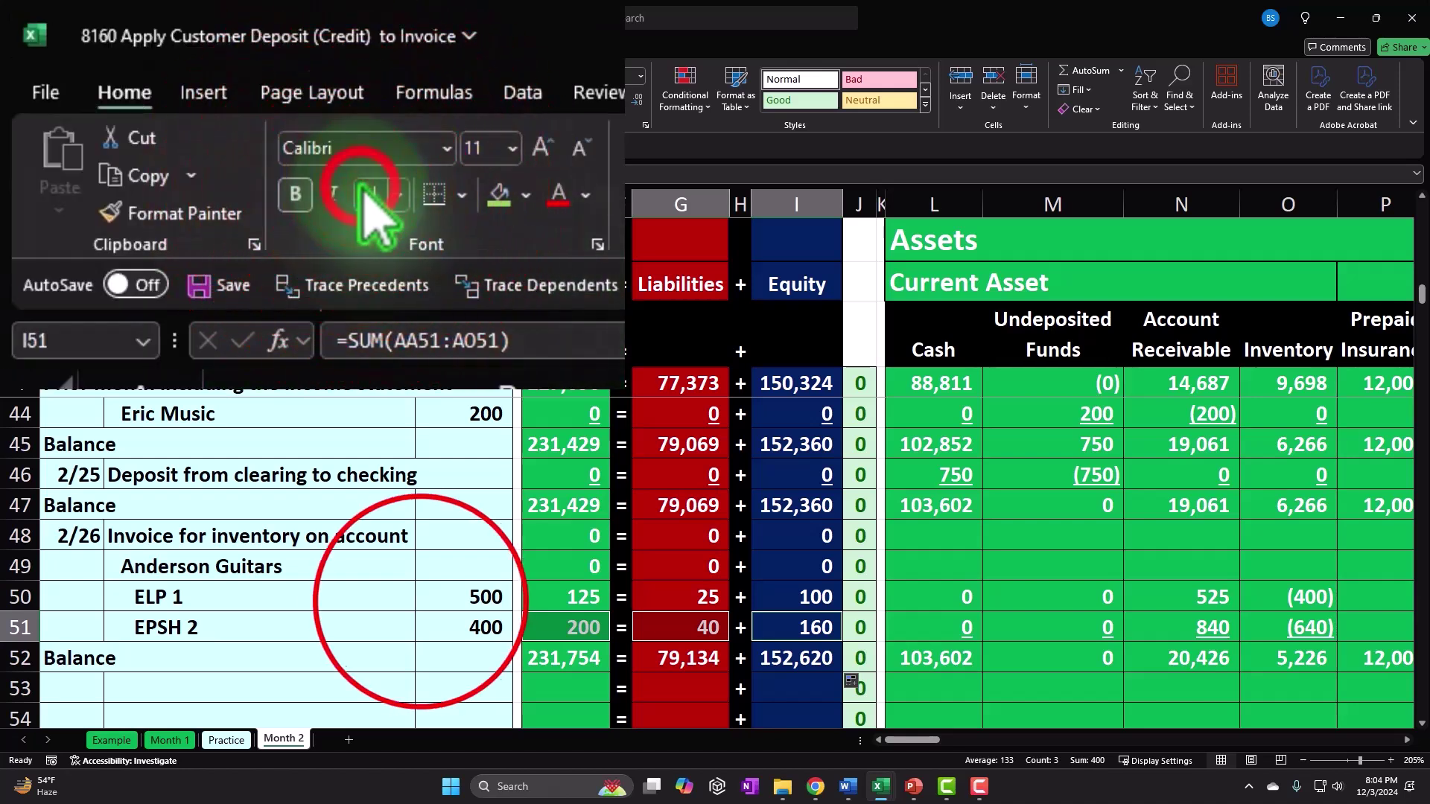
Step: Review the Anderson Guitars invoice entries in rows 50 and 51, including accounts receivable and inventory
{"action": "left_click", "coordinate": [421, 601]}
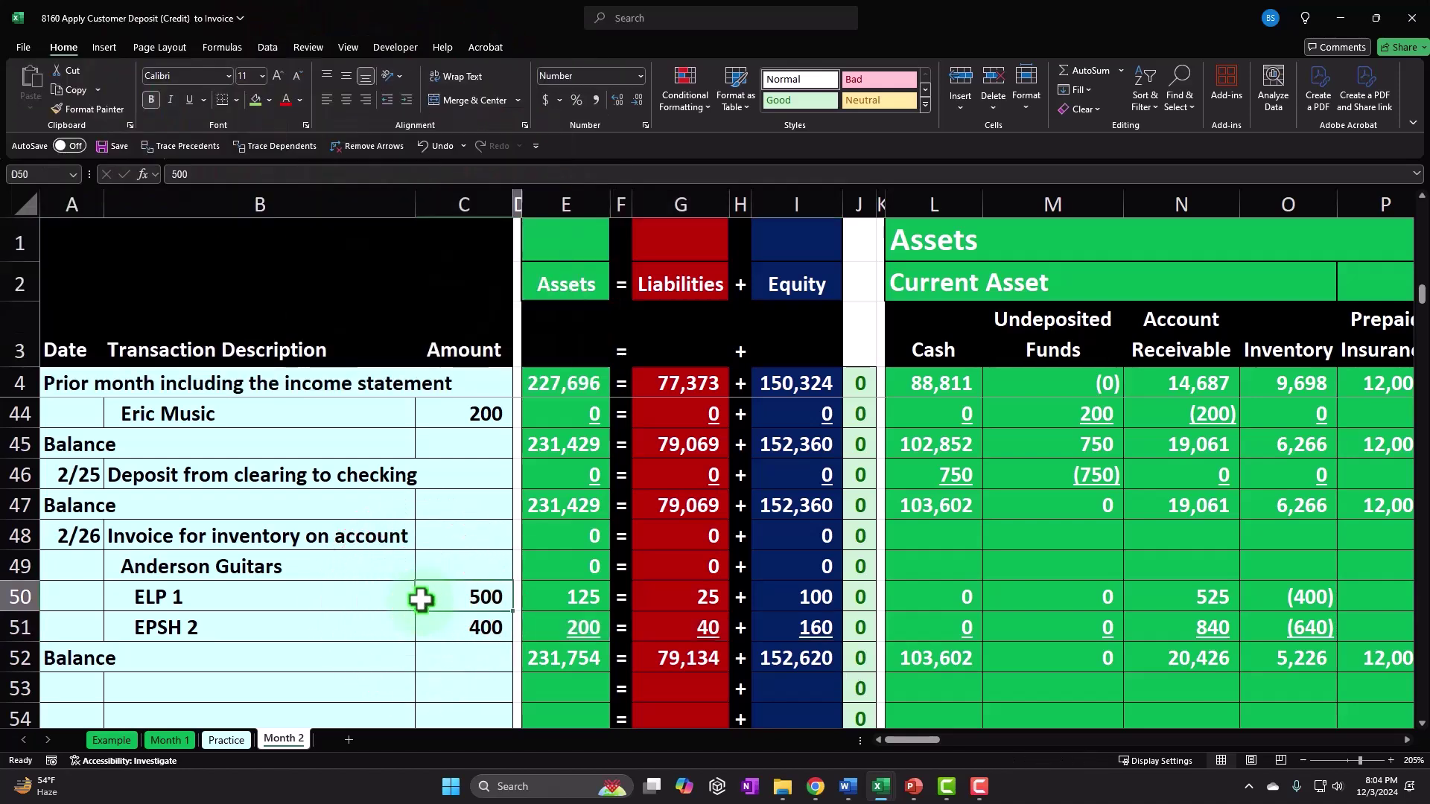
{"action": "key", "text": "Right"}
{"action": "key", "text": "Right"}
{"action": "key", "text": "Right"}
{"action": "key", "text": "Right"}
{"action": "key", "text": "Right"}
{"action": "key", "text": "Right"}
{"action": "key", "text": "Right"}
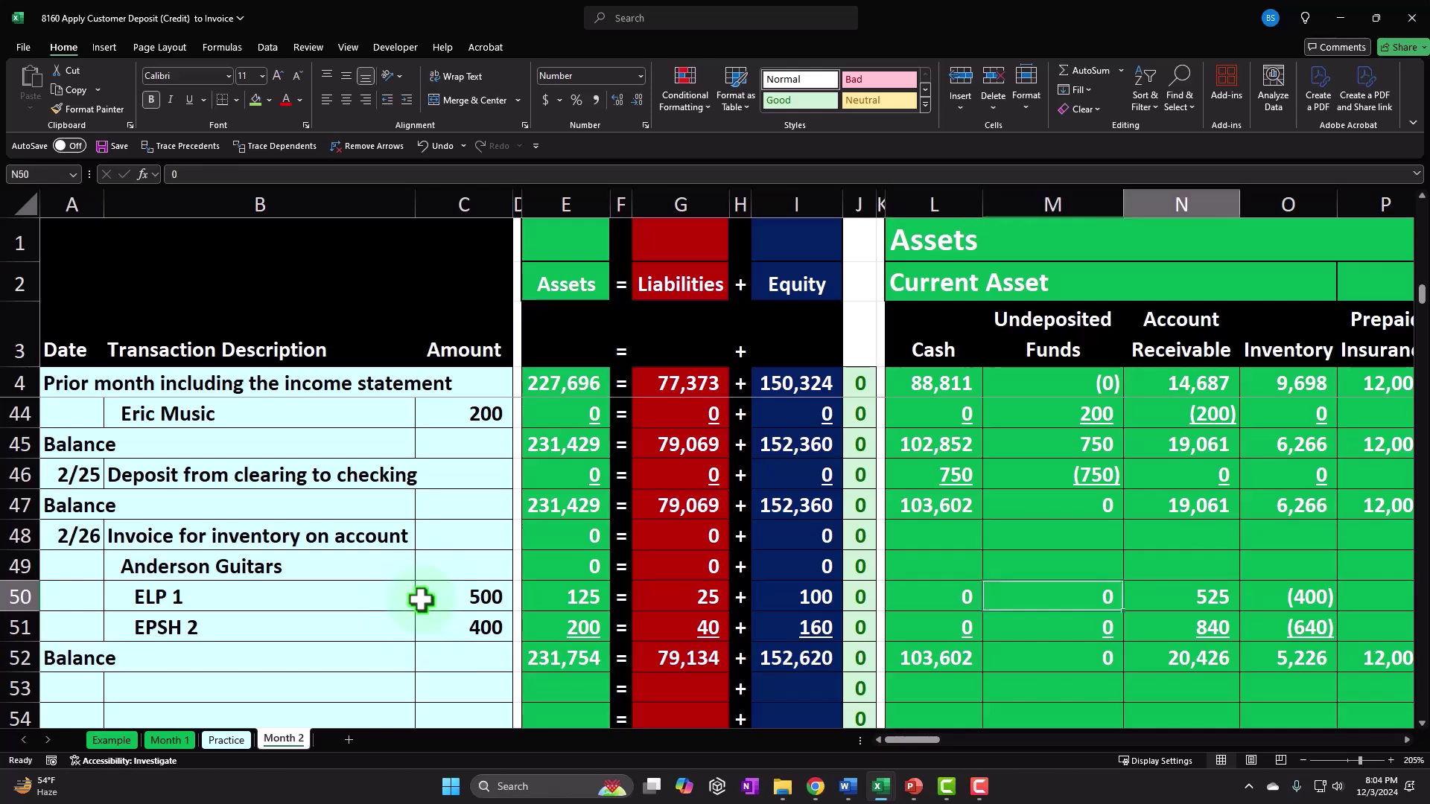
{"action": "key", "text": "Down"}
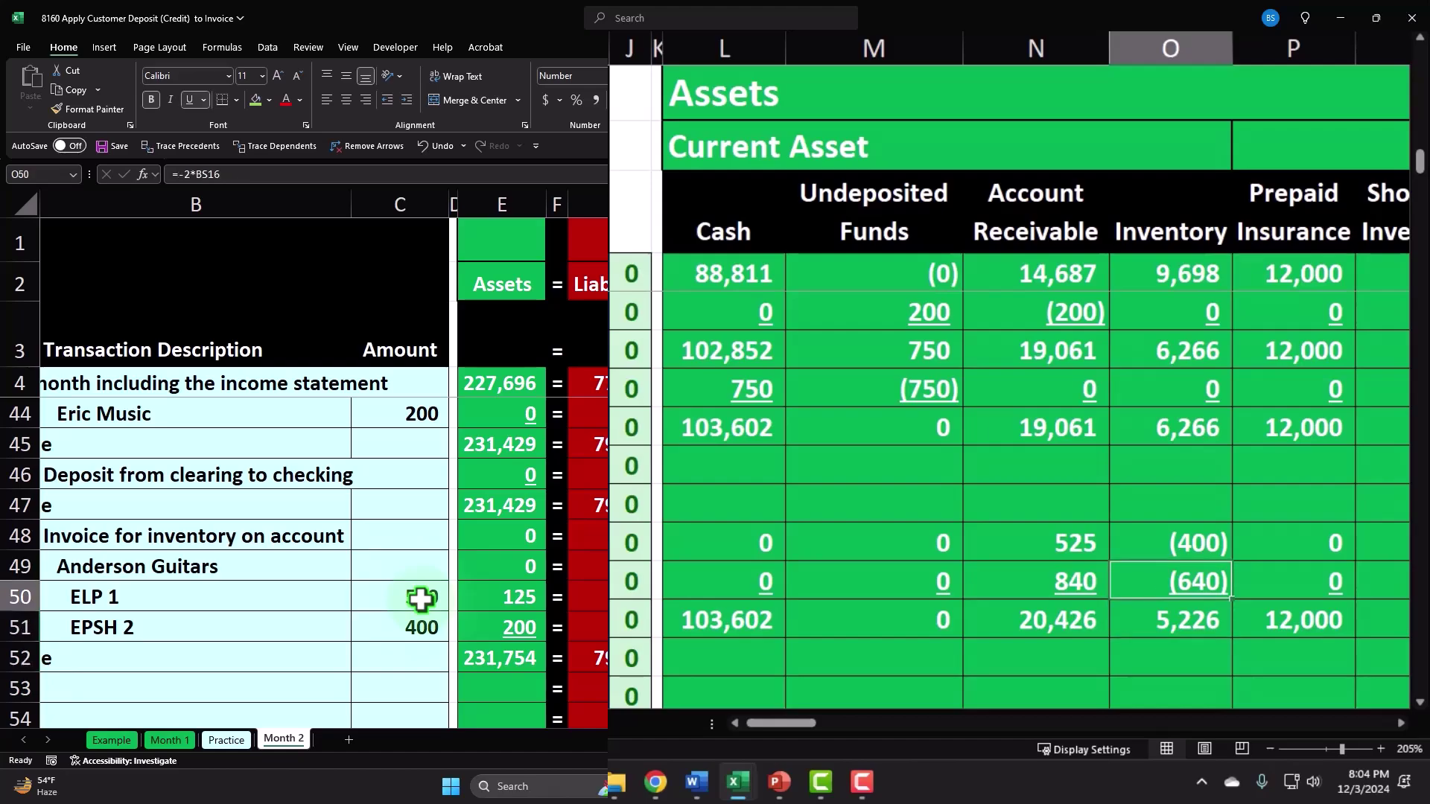
Step: Change the inventory check formula in BD1 to =BC1-O52 so it references the row 52 Inventory balance
{"action": "key", "text": "Up"}
{"action": "key", "text": "Up"}
{"action": "key", "text": "Up"}
{"action": "key", "text": "Up"}
{"action": "key", "text": "Up"}
{"action": "key", "text": "Up"}
{"action": "key", "text": "Up"}
{"action": "key", "text": "Up"}
{"action": "key", "text": "Up"}
{"action": "key", "text": "Up"}
{"action": "key", "text": "Up"}
{"action": "key", "text": "Up"}
{"action": "key", "text": "Up"}
{"action": "key", "text": "Up"}
{"action": "key", "text": "Up"}
{"action": "key", "text": "Up"}
{"action": "key", "text": "Up"}
{"action": "key", "text": "Up"}
{"action": "key", "text": "Up"}
{"action": "key", "text": "Up"}
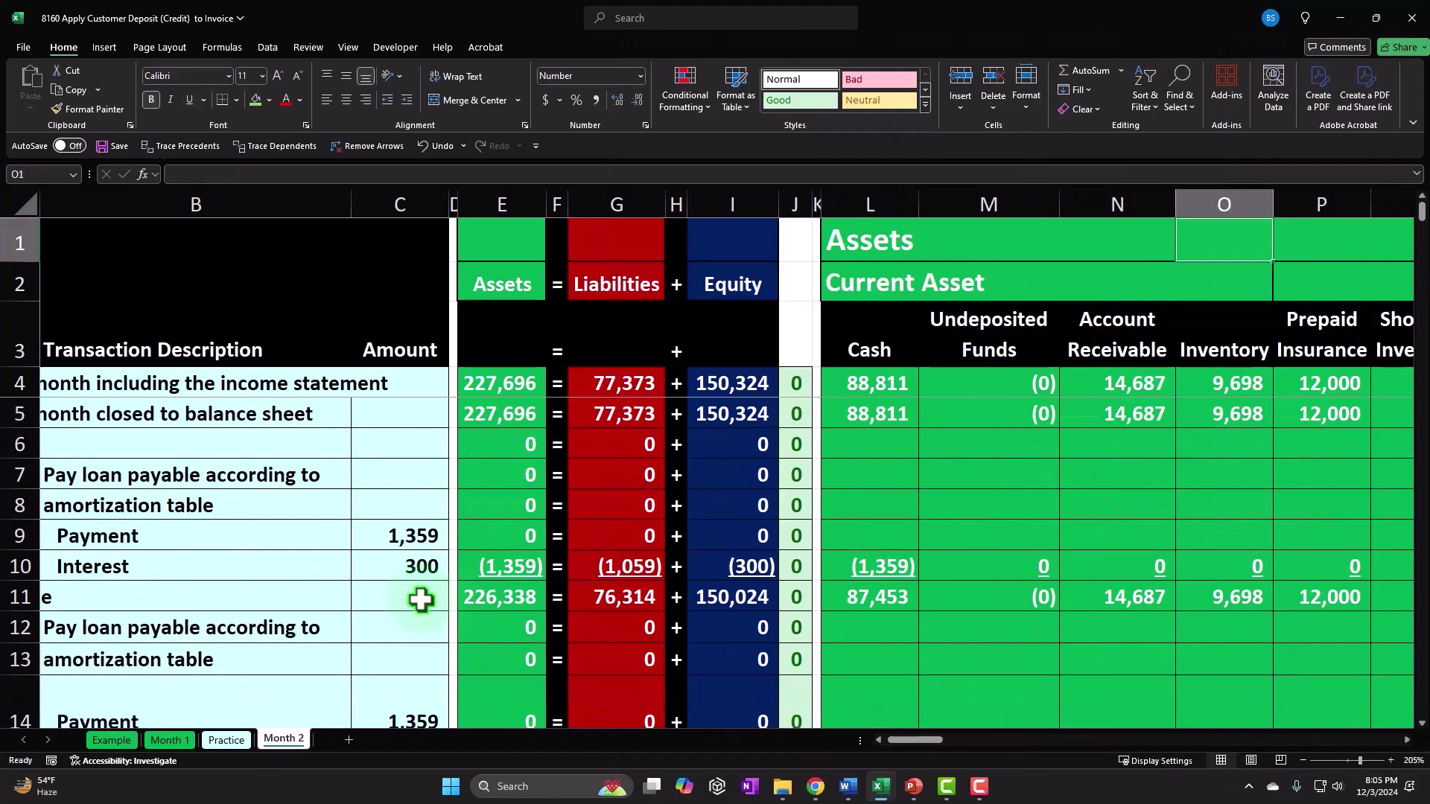
{"action": "key", "text": "Right"}
{"action": "key", "text": "Right"}
{"action": "key", "text": "Right"}
{"action": "key", "text": "Right"}
{"action": "key", "text": "Right"}
{"action": "key", "text": "Right"}
{"action": "key", "text": "Right"}
{"action": "key", "text": "Right"}
{"action": "key", "text": "Right"}
{"action": "key", "text": "Right"}
{"action": "key", "text": "Right"}
{"action": "key", "text": "Right"}
{"action": "key", "text": "Right"}
{"action": "key", "text": "Right"}
{"action": "key", "text": "Right"}
{"action": "key", "text": "Right"}
{"action": "key", "text": "Right"}
{"action": "key", "text": "Right"}
{"action": "key", "text": "Right"}
{"action": "key", "text": "Right"}
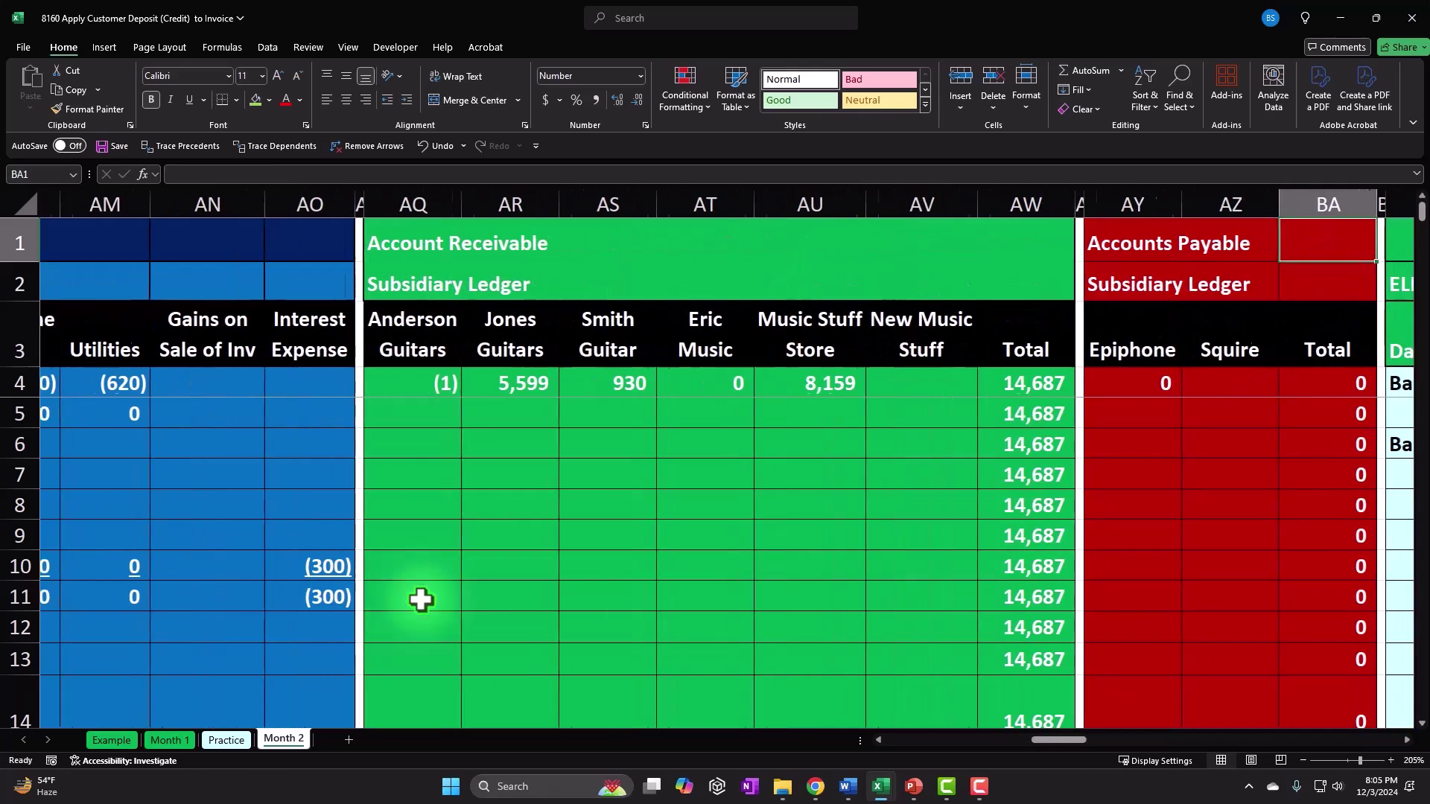
{"action": "key", "text": "Right"}
{"action": "key", "text": "Right"}
{"action": "key", "text": "Right"}
{"action": "key", "text": "Right"}
{"action": "key", "text": "Right"}
{"action": "key", "text": "Right"}
{"action": "key", "text": "Right"}
{"action": "key", "text": "Right"}
{"action": "key", "text": "Right"}
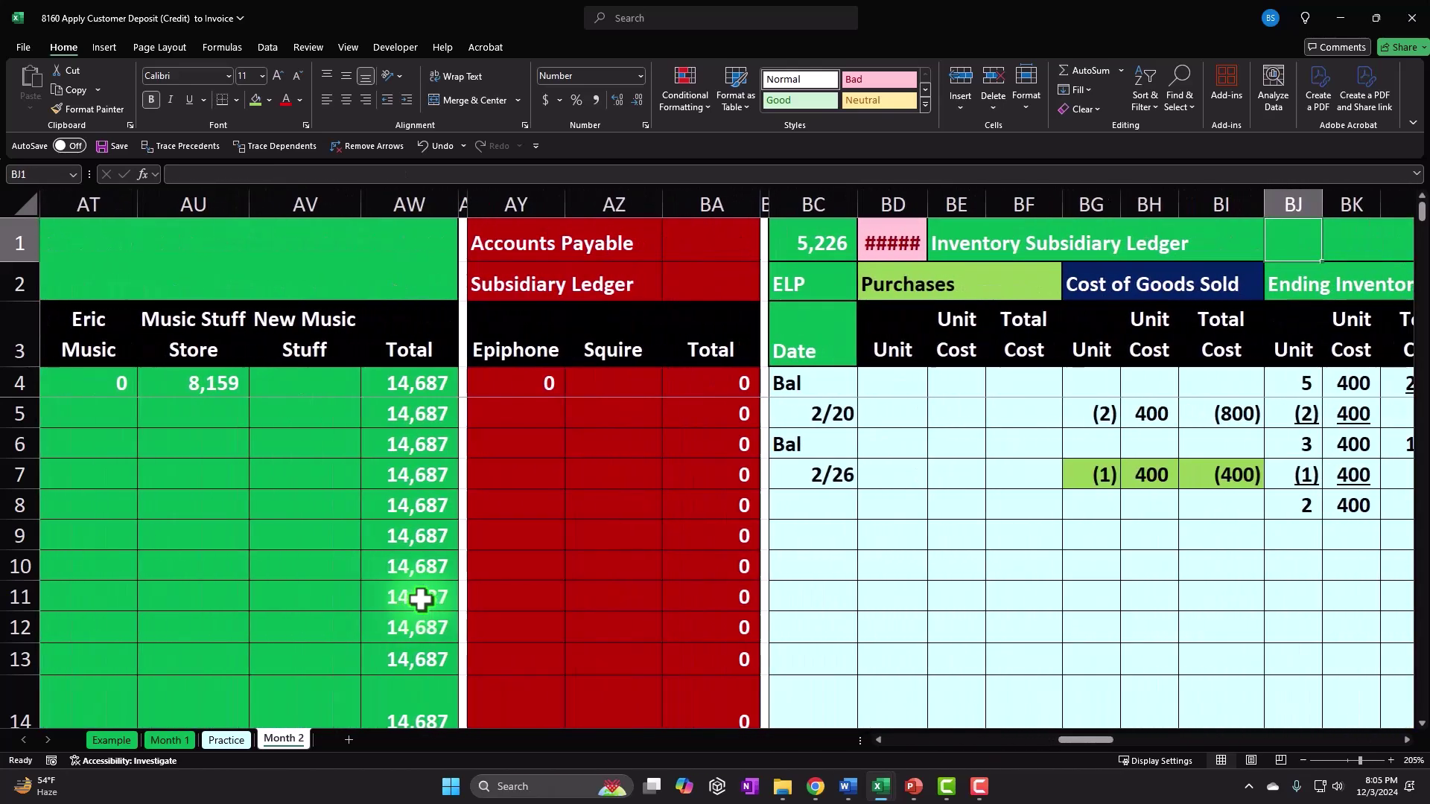
{"action": "double_click", "coordinate": [898, 246]}
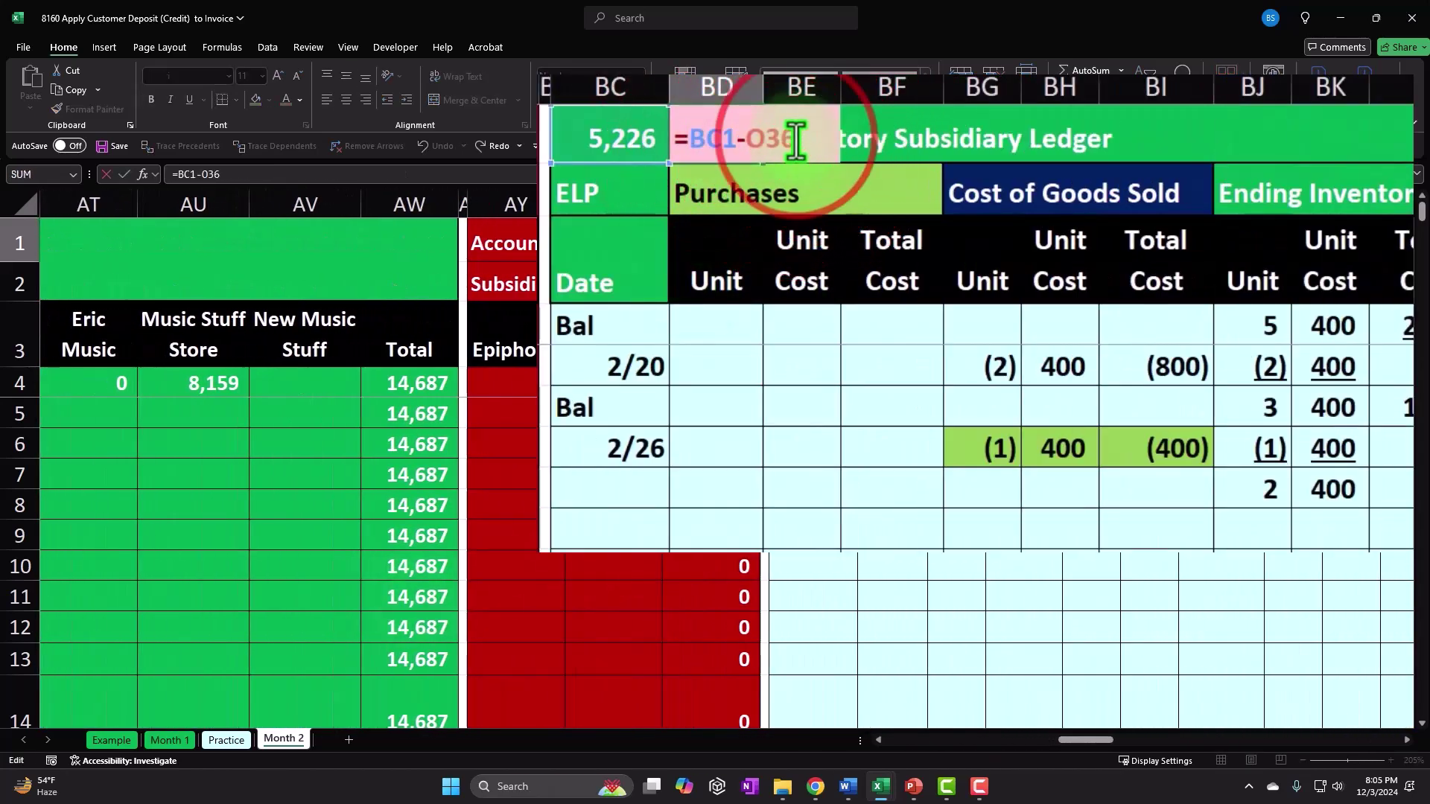
{"action": "key", "text": "BackSpace"}
{"action": "key", "text": "BackSpace"}
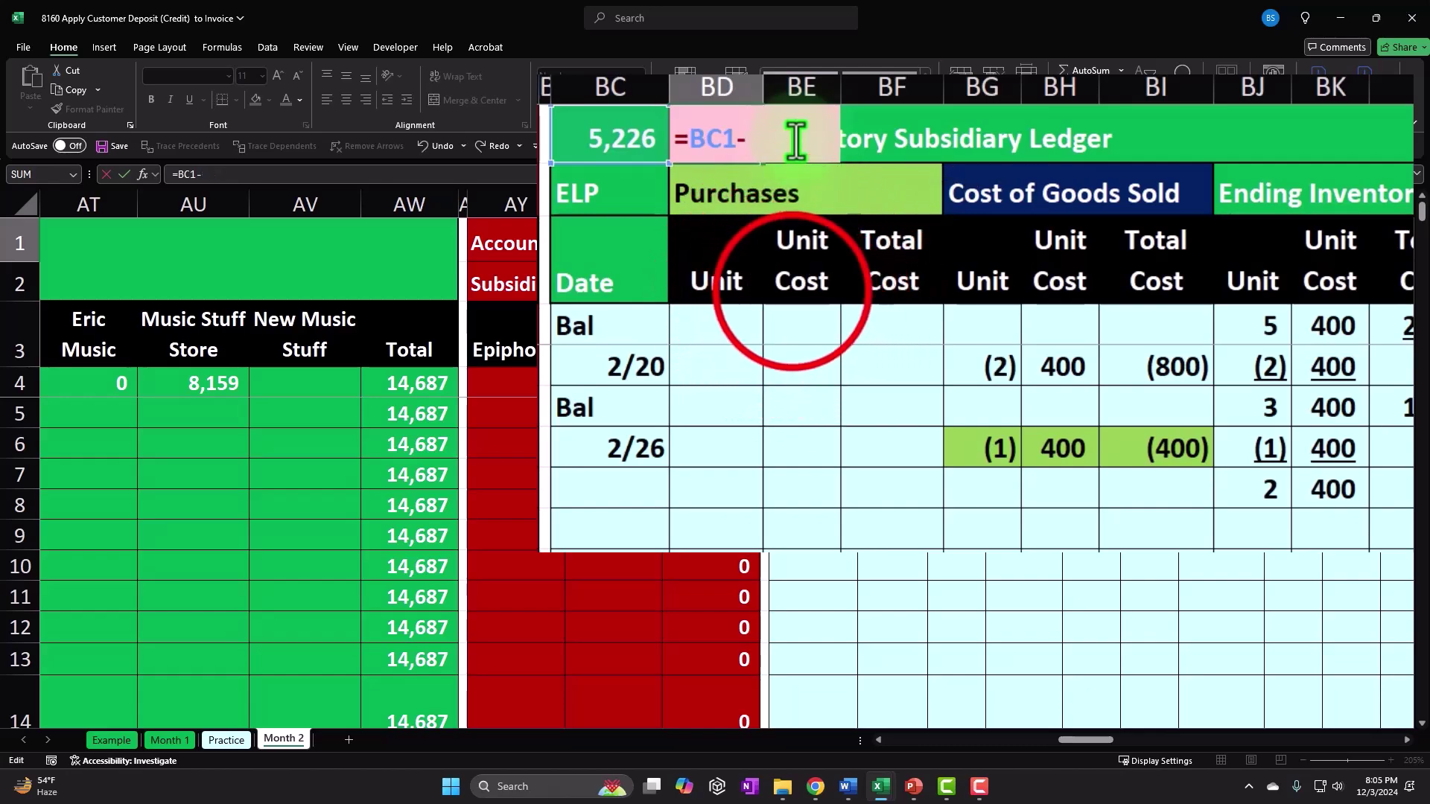
{"action": "left_click", "coordinate": [952, 350]}
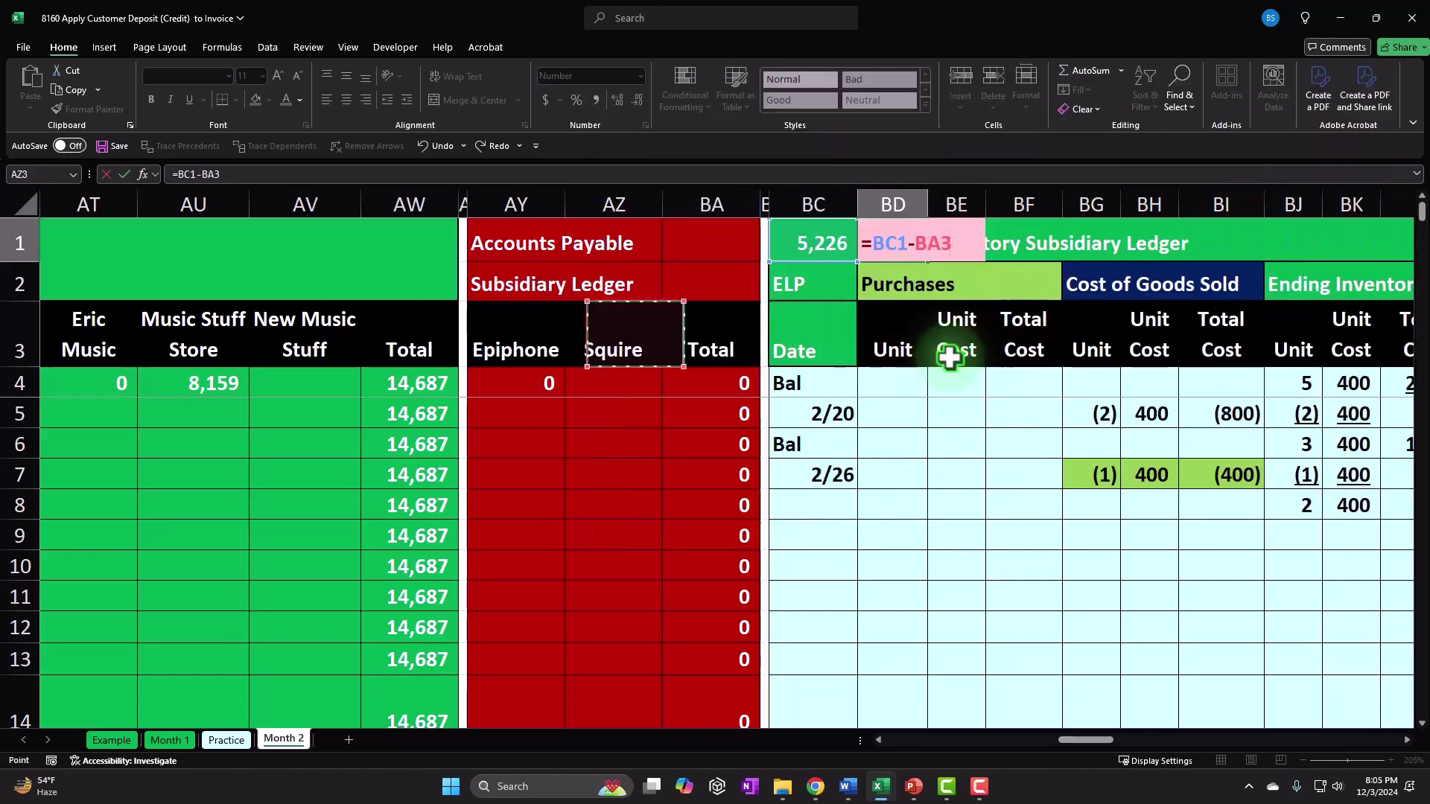
{"action": "key", "text": "Left"}
{"action": "key", "text": "Left"}
{"action": "key", "text": "Left"}
{"action": "key", "text": "Left"}
{"action": "key", "text": "Left"}
{"action": "key", "text": "Left"}
{"action": "key", "text": "Left"}
{"action": "key", "text": "Left"}
{"action": "key", "text": "Left"}
{"action": "key", "text": "Left"}
{"action": "key", "text": "Left"}
{"action": "key", "text": "Left"}
{"action": "key", "text": "Left"}
{"action": "key", "text": "Left"}
{"action": "key", "text": "Left"}
{"action": "key", "text": "Left"}
{"action": "key", "text": "Left"}
{"action": "key", "text": "Left"}
{"action": "key", "text": "Left"}
{"action": "key", "text": "Left"}
{"action": "key", "text": "Left"}
{"action": "key", "text": "Left"}
{"action": "key", "text": "Left"}
{"action": "key", "text": "Left"}
{"action": "key", "text": "Left"}
{"action": "key", "text": "Left"}
{"action": "key", "text": "Left"}
{"action": "key", "text": "Left"}
{"action": "key", "text": "Left"}
{"action": "key", "text": "Left"}
{"action": "key", "text": "Left"}
{"action": "key", "text": "Left"}
{"action": "key", "text": "Left"}
{"action": "key", "text": "Down"}
{"action": "key", "text": "Down"}
{"action": "key", "text": "Down"}
{"action": "key", "text": "Down"}
{"action": "key", "text": "Down"}
{"action": "key", "text": "Down"}
{"action": "key", "text": "Down"}
{"action": "key", "text": "Down"}
{"action": "key", "text": "Down"}
{"action": "key", "text": "Down"}
{"action": "key", "text": "Down"}
{"action": "key", "text": "Down"}
{"action": "key", "text": "Down"}
{"action": "key", "text": "Down"}
{"action": "key", "text": "Down"}
{"action": "key", "text": "Down"}
{"action": "key", "text": "Down"}
{"action": "key", "text": "Down"}
{"action": "key", "text": "Down"}
{"action": "key", "text": "Down"}
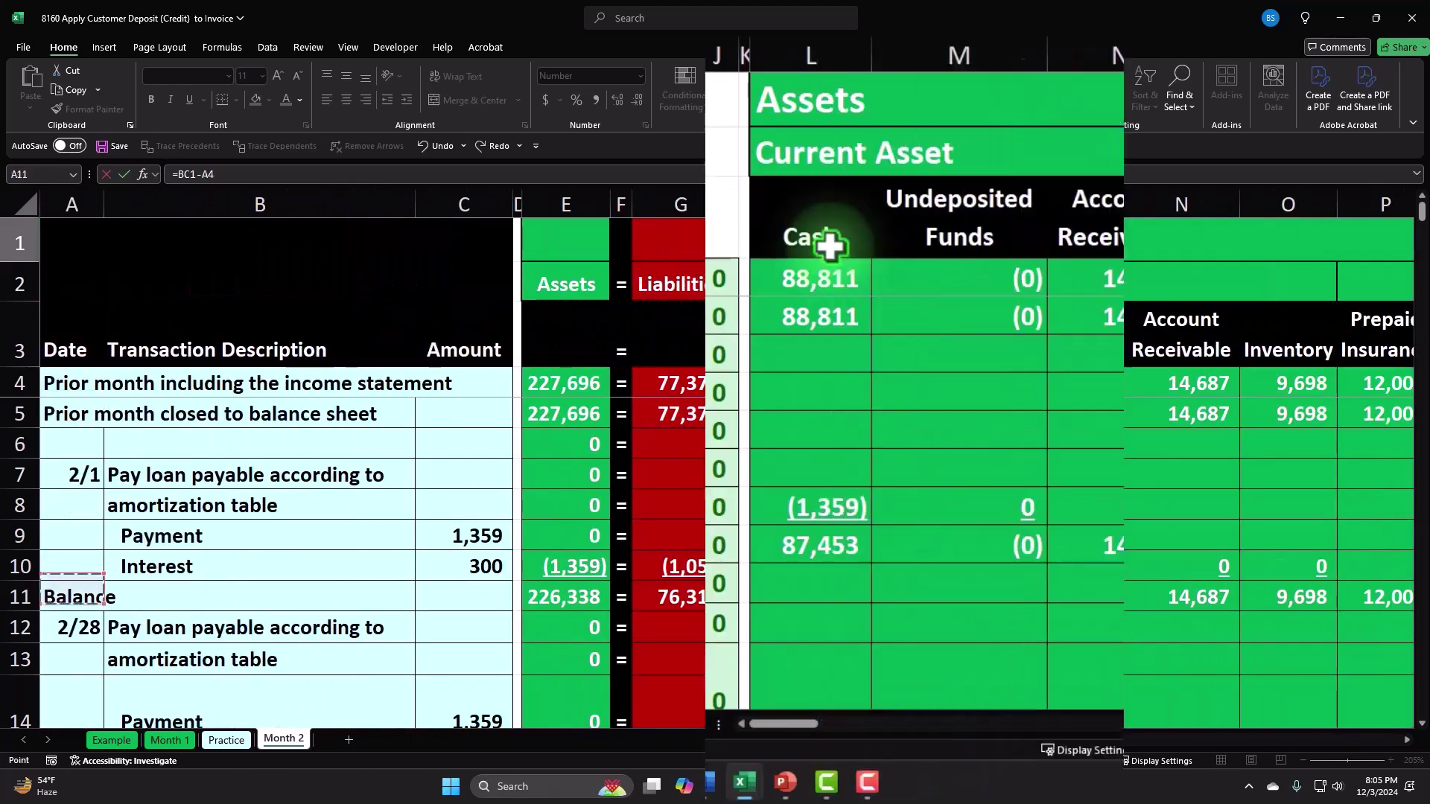
{"action": "key", "text": "Down"}
{"action": "key", "text": "Down"}
{"action": "key", "text": "Down"}
{"action": "key", "text": "Down"}
{"action": "key", "text": "Down"}
{"action": "key", "text": "Down"}
{"action": "key", "text": "Down"}
{"action": "key", "text": "Down"}
{"action": "key", "text": "Down"}
{"action": "key", "text": "Down"}
{"action": "key", "text": "Down"}
{"action": "key", "text": "Down"}
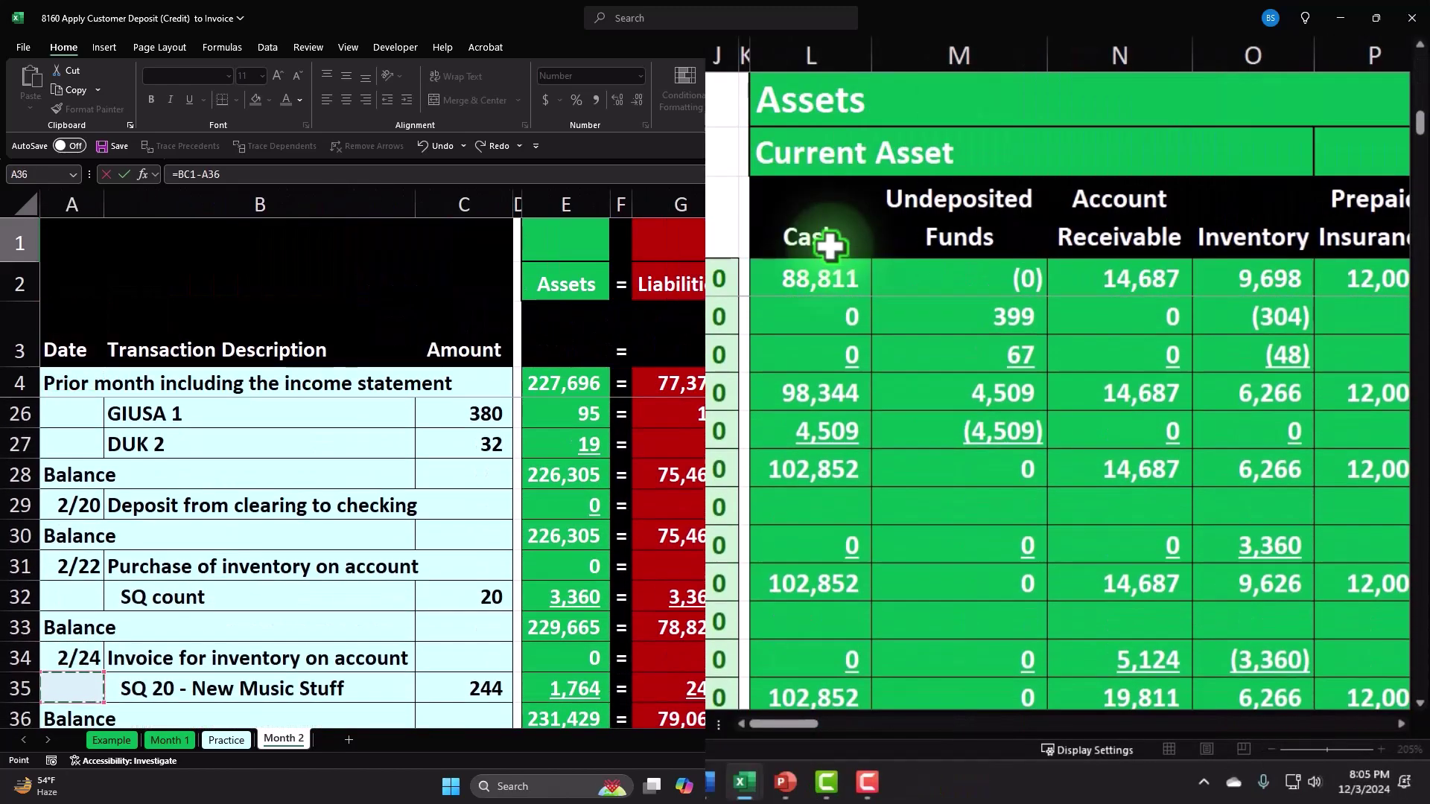
{"action": "key", "text": "Down"}
{"action": "key", "text": "Down"}
{"action": "key", "text": "Down"}
{"action": "key", "text": "Down"}
{"action": "key", "text": "Down"}
{"action": "key", "text": "Down"}
{"action": "key", "text": "Down"}
{"action": "key", "text": "Down"}
{"action": "key", "text": "Down"}
{"action": "key", "text": "Down"}
{"action": "key", "text": "Down"}
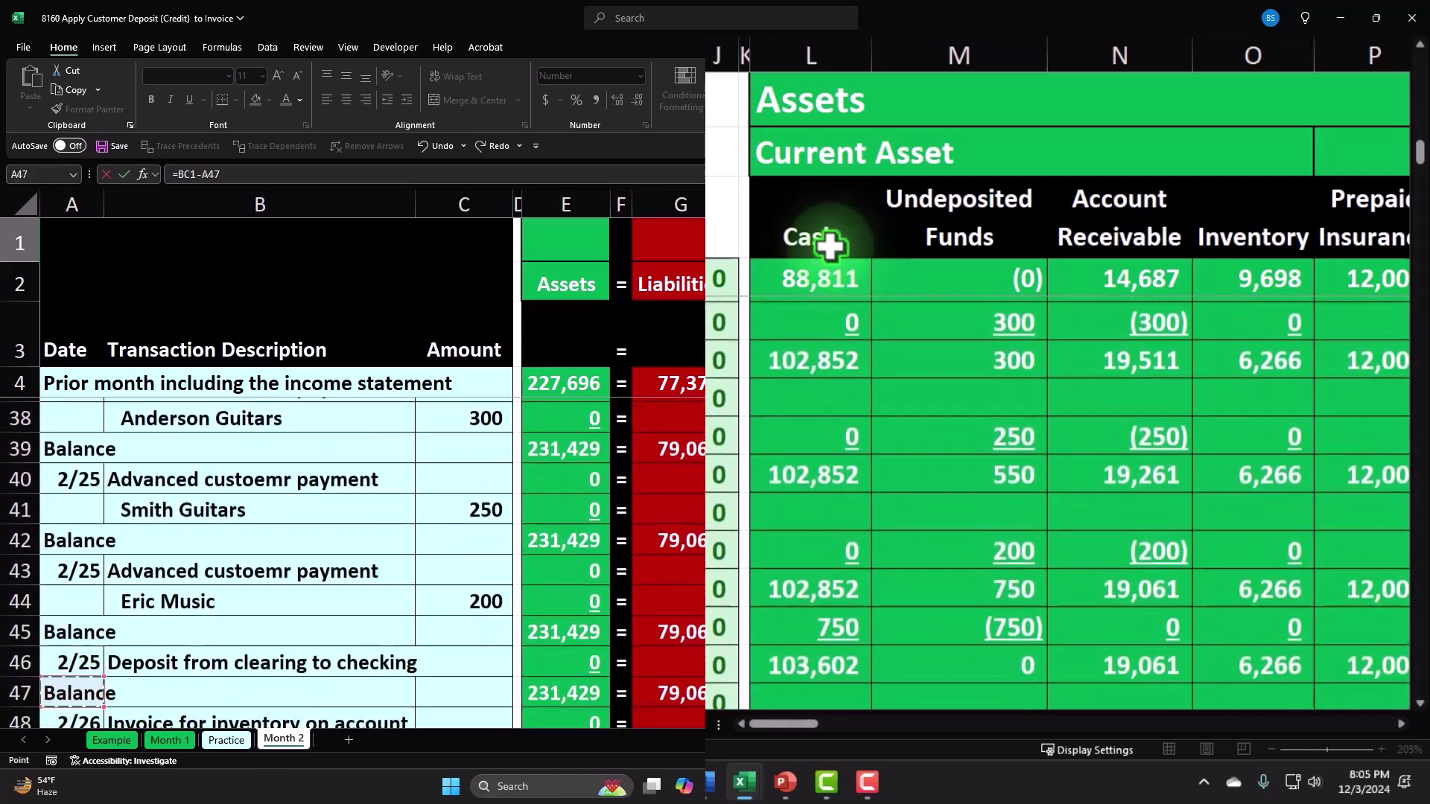
{"action": "key", "text": "Down"}
{"action": "key", "text": "Right"}
{"action": "key", "text": "Right"}
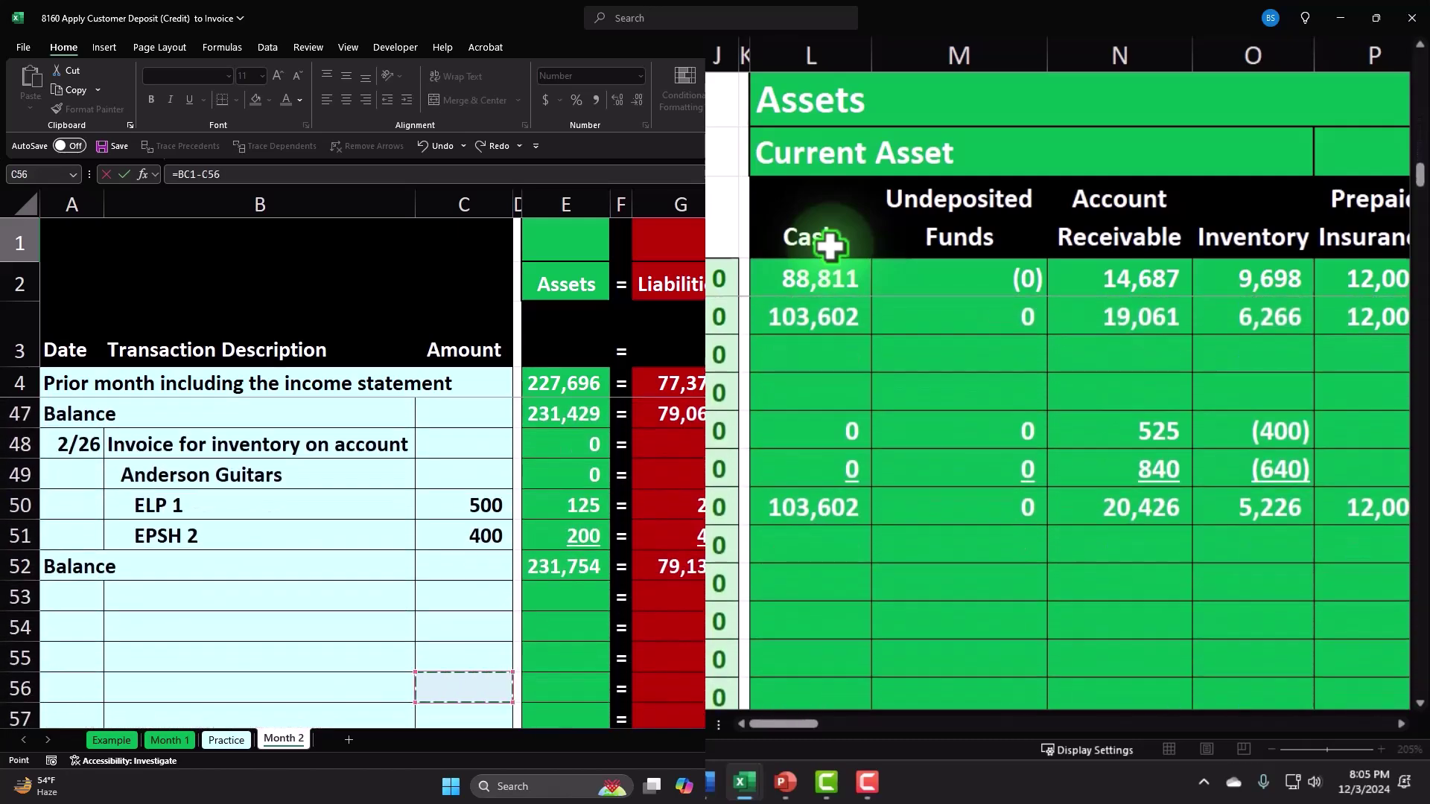
{"action": "key", "text": "Right"}
{"action": "key", "text": "Right"}
{"action": "key", "text": "Right"}
{"action": "key", "text": "Right"}
{"action": "key", "text": "Right"}
{"action": "key", "text": "Up"}
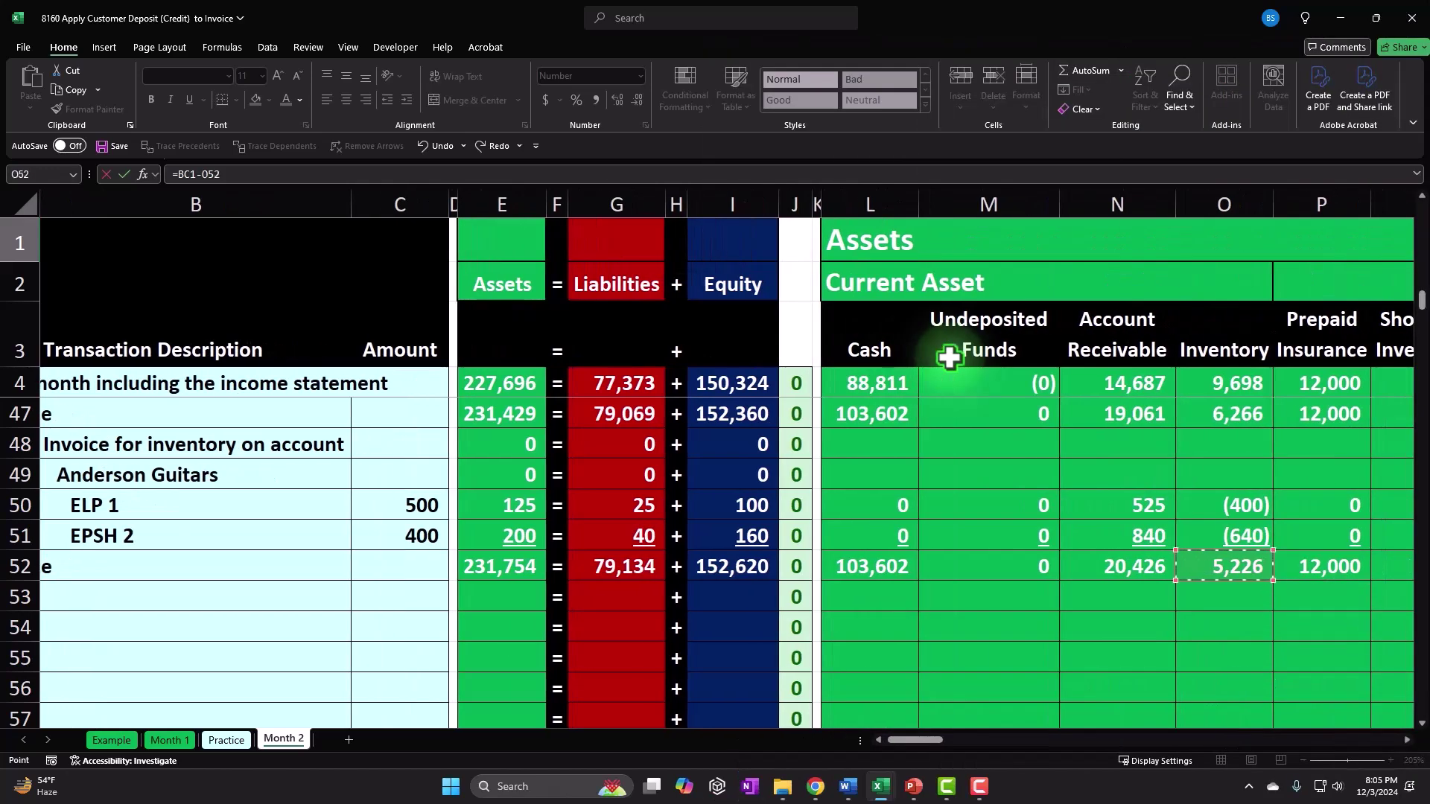
{"action": "key", "text": "Return"}
Step: Replace the green highlight on the 2/26 ELP cost of goods sold entry in BG7:BI7 with the ledger's light blue fill
{"action": "key", "text": "Right"}
{"action": "key", "text": "Right"}
{"action": "key", "text": "Right"}
{"action": "key", "text": "Right"}
{"action": "key", "text": "Right"}
{"action": "key", "text": "Right"}
{"action": "key", "text": "Right"}
{"action": "key", "text": "Right"}
{"action": "key", "text": "Right"}
{"action": "key", "text": "Right"}
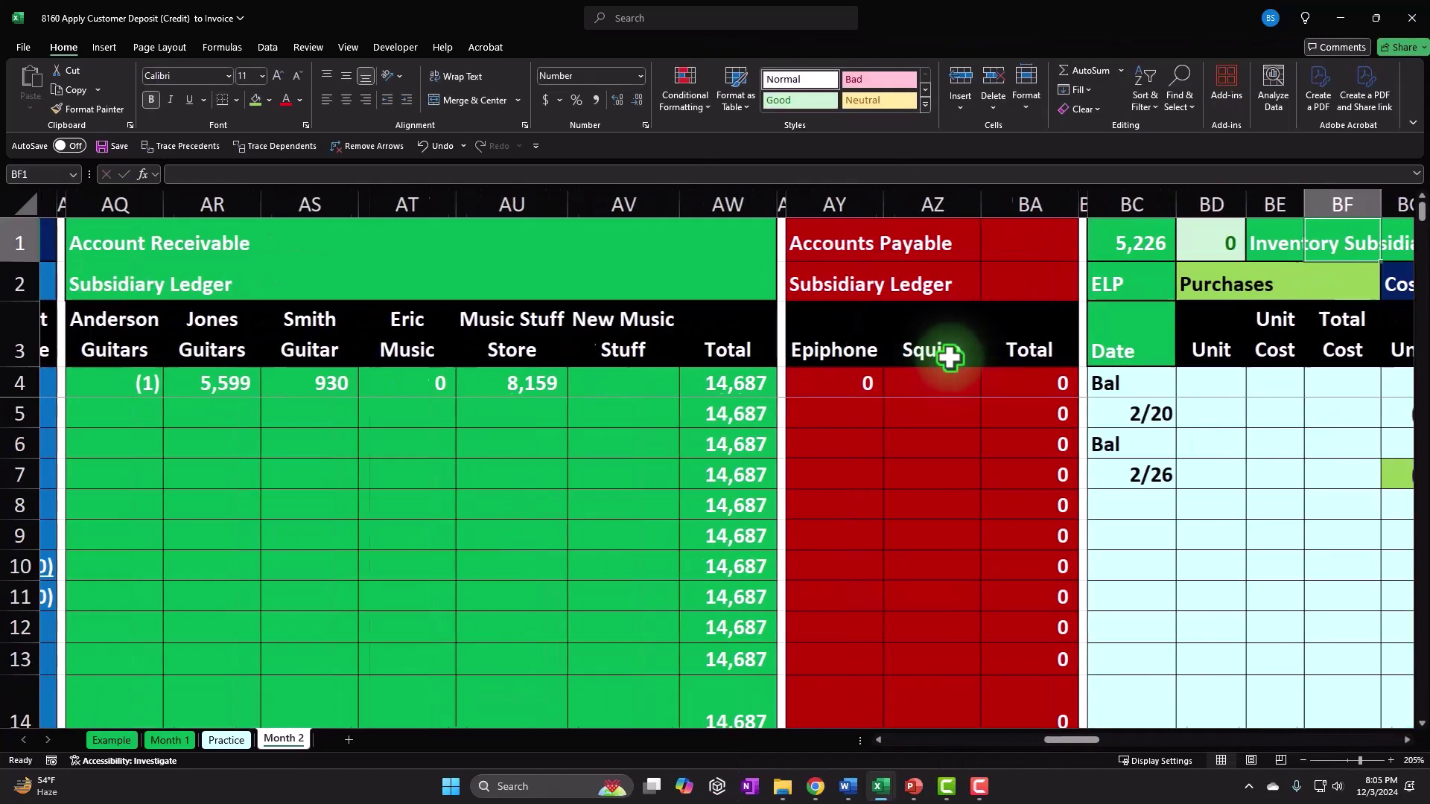
{"action": "key", "text": "Right"}
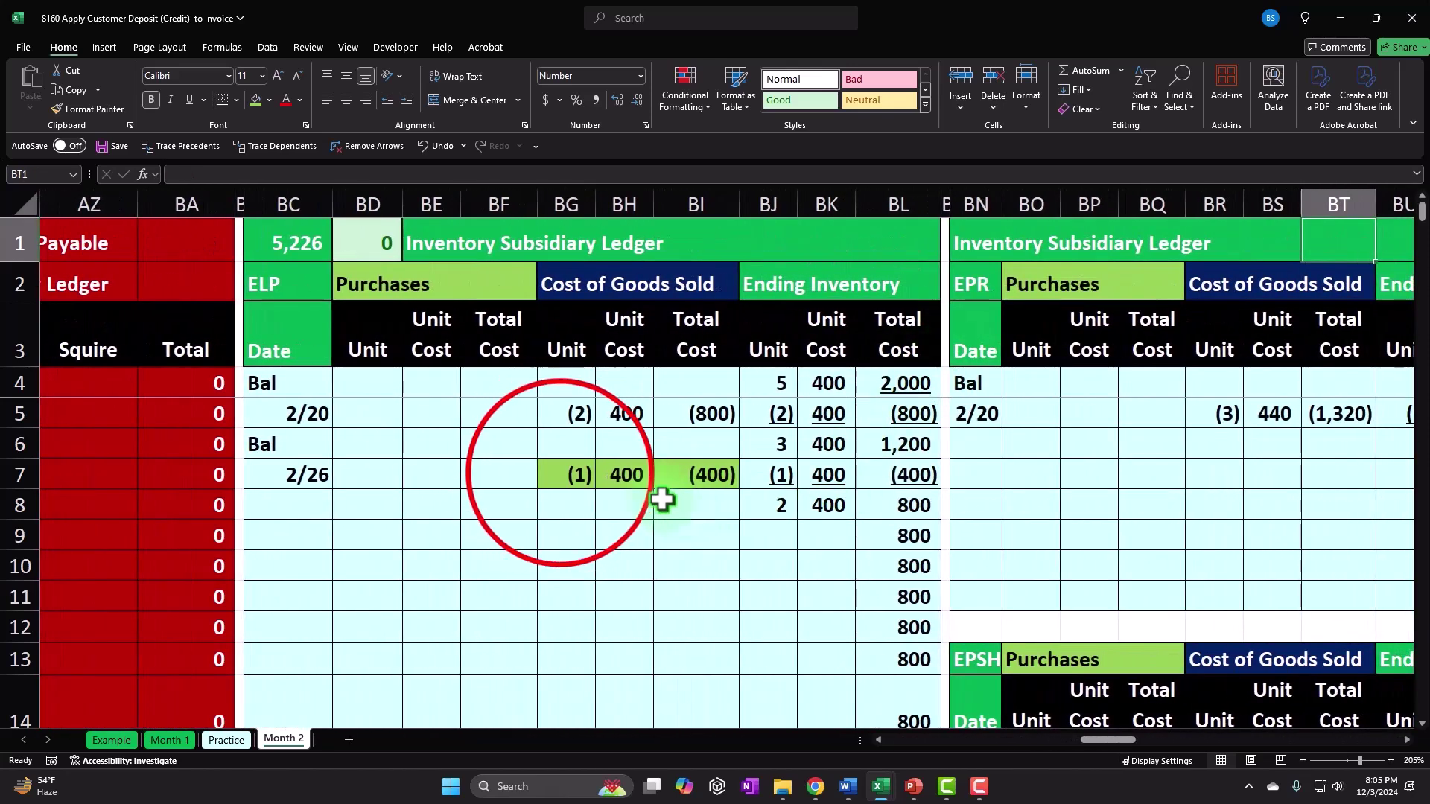
{"action": "left_click_drag", "start_coordinate": [575, 475], "coordinate": [670, 478]}
{"action": "right_click", "coordinate": [686, 472]}
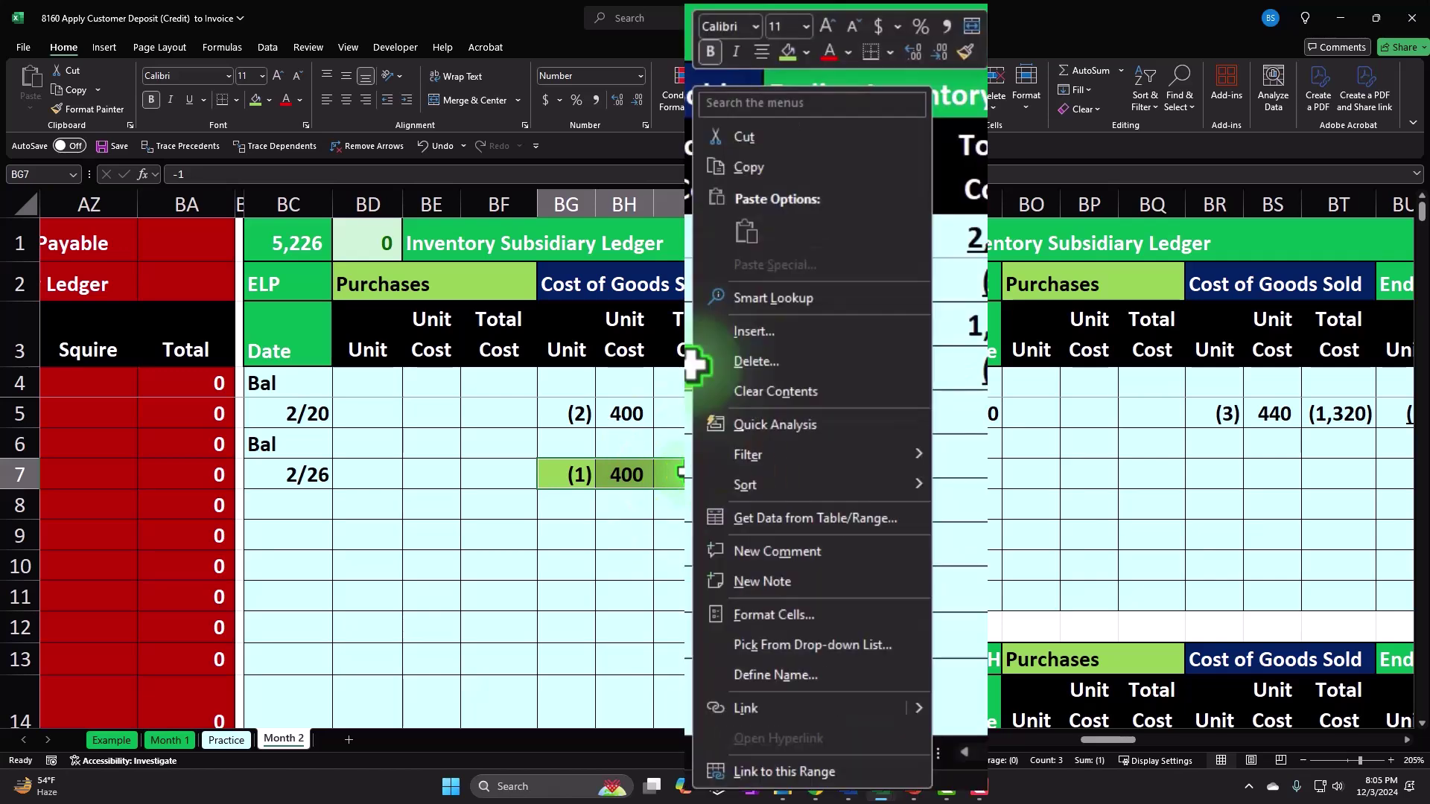
{"action": "left_click", "coordinate": [771, 255]}
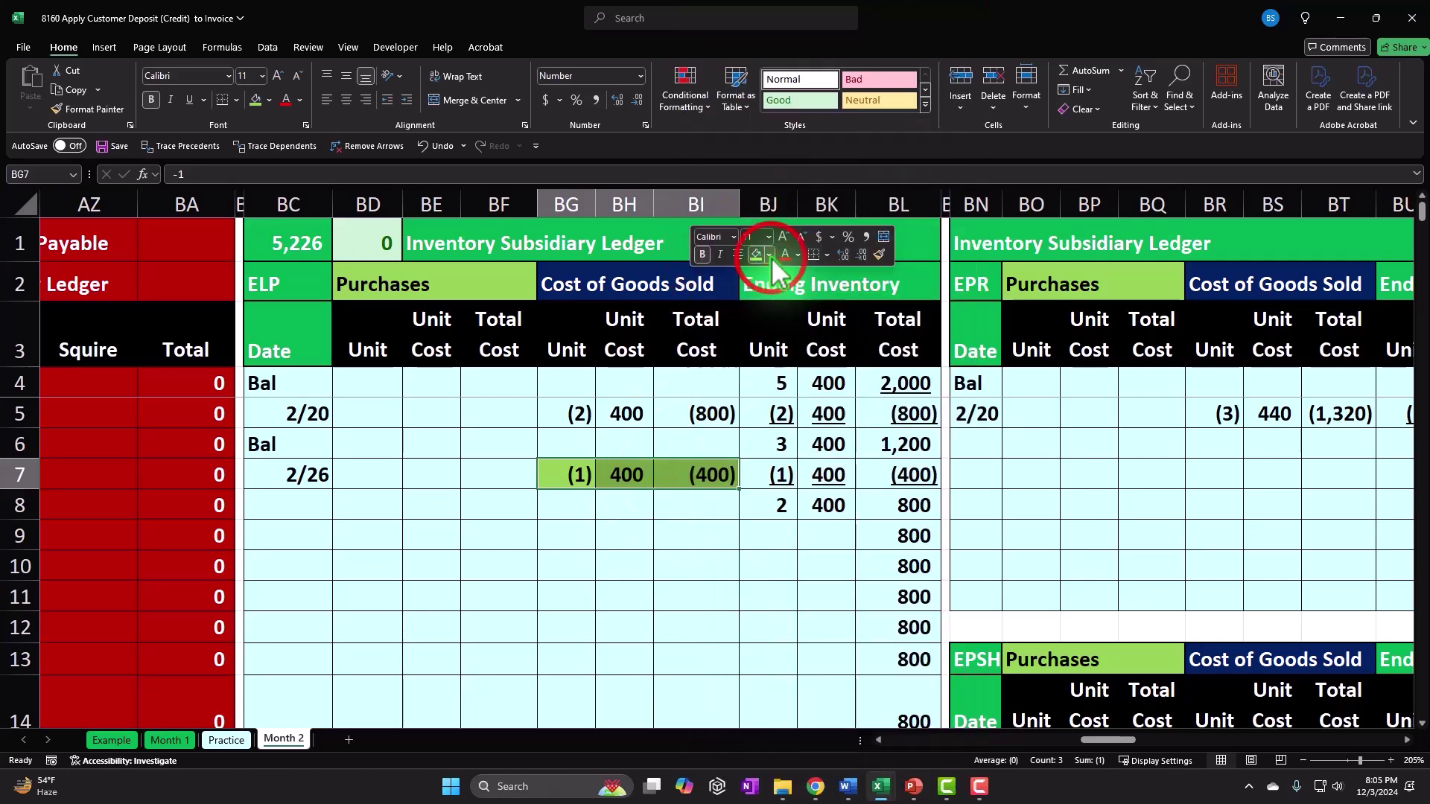
{"action": "left_click", "coordinate": [757, 470]}
{"action": "left_click", "coordinate": [744, 567]}
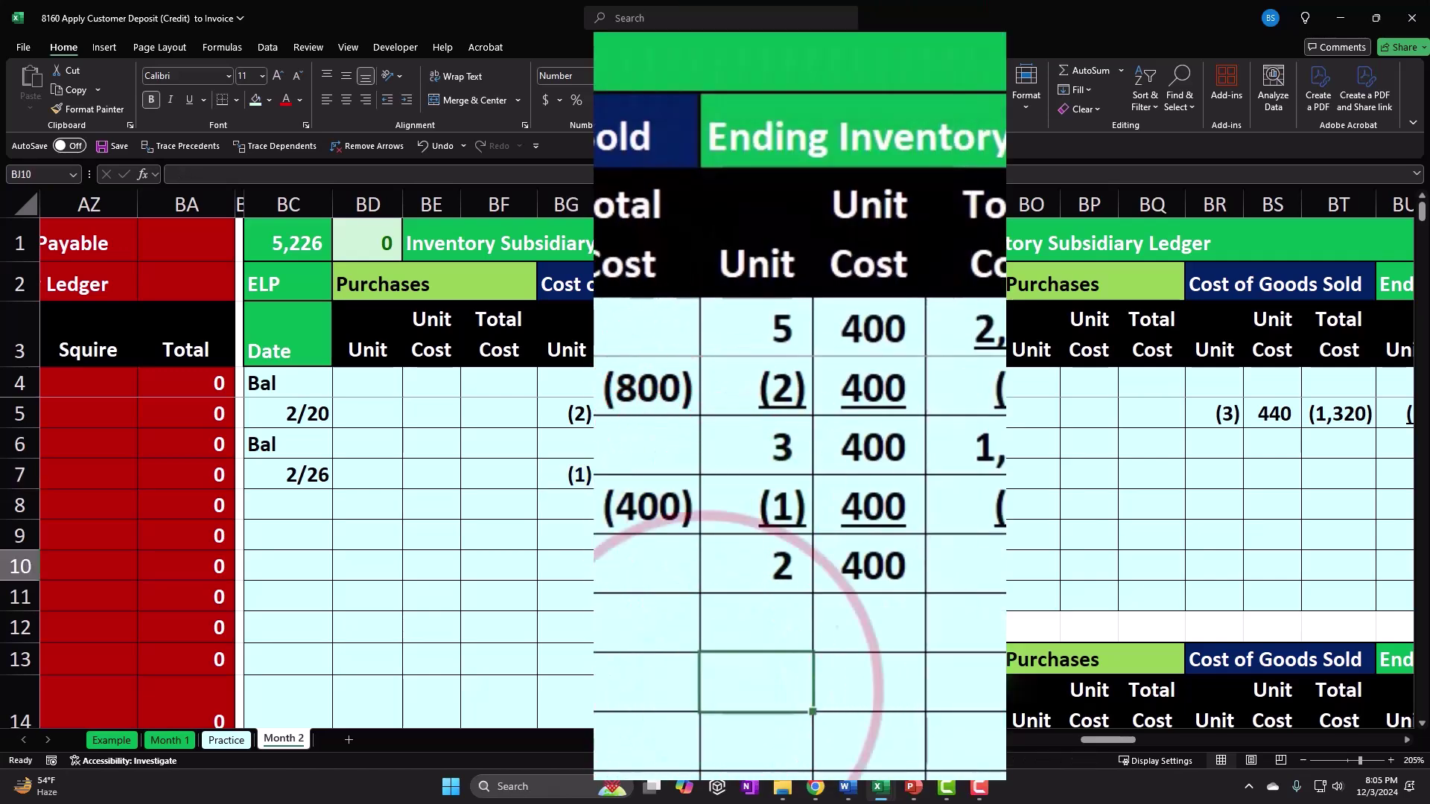
Step: Replace the green highlight on the 2/26 EPSH cost of goods sold entry in BR16:BT16 with the ledger's light blue fill
{"action": "left_click_drag", "start_coordinate": [1106, 739], "coordinate": [1123, 738]}
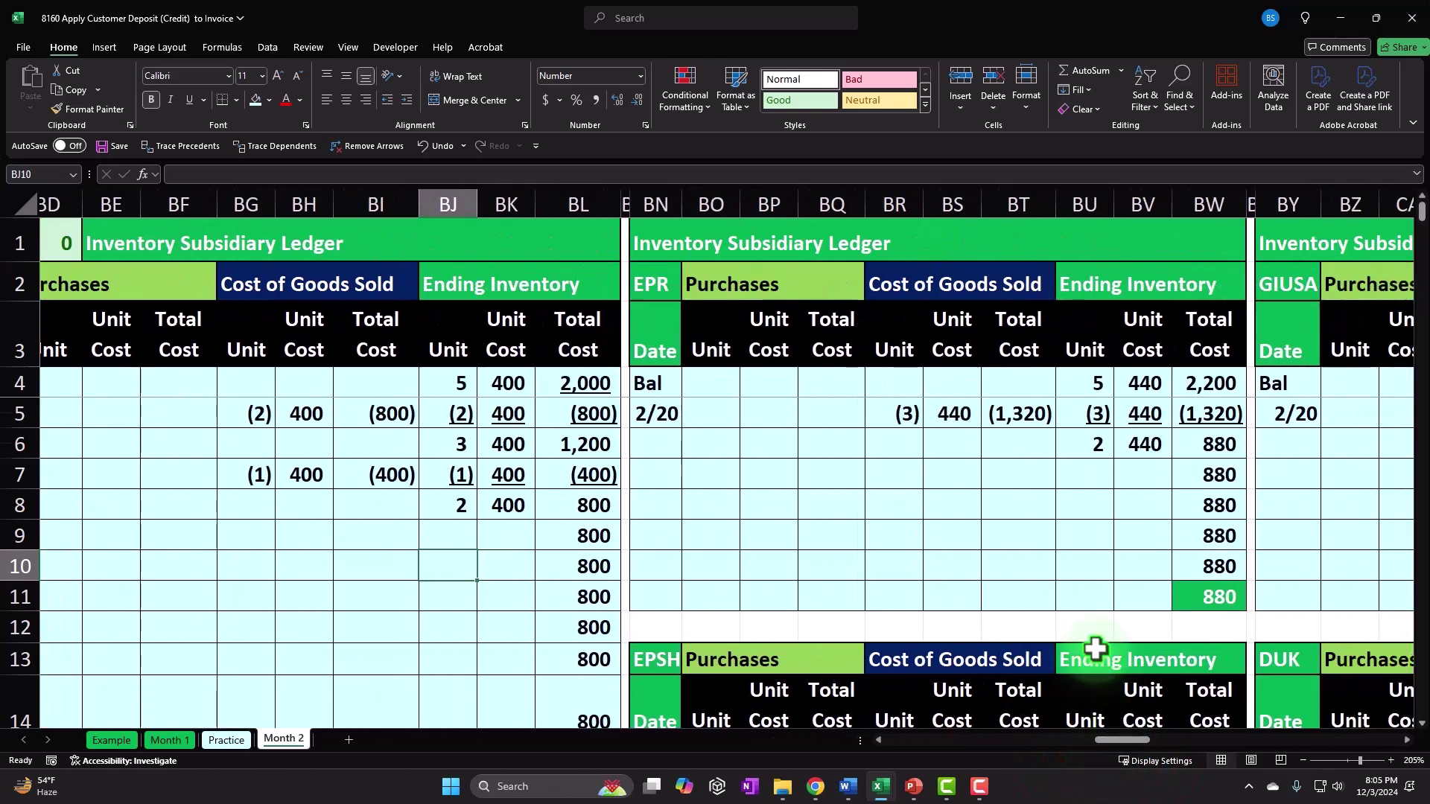
{"action": "scroll", "coordinate": [1095, 648], "scroll_direction": "down", "scroll_amount": 3}
{"action": "left_click_drag", "start_coordinate": [903, 511], "coordinate": [1006, 507]}
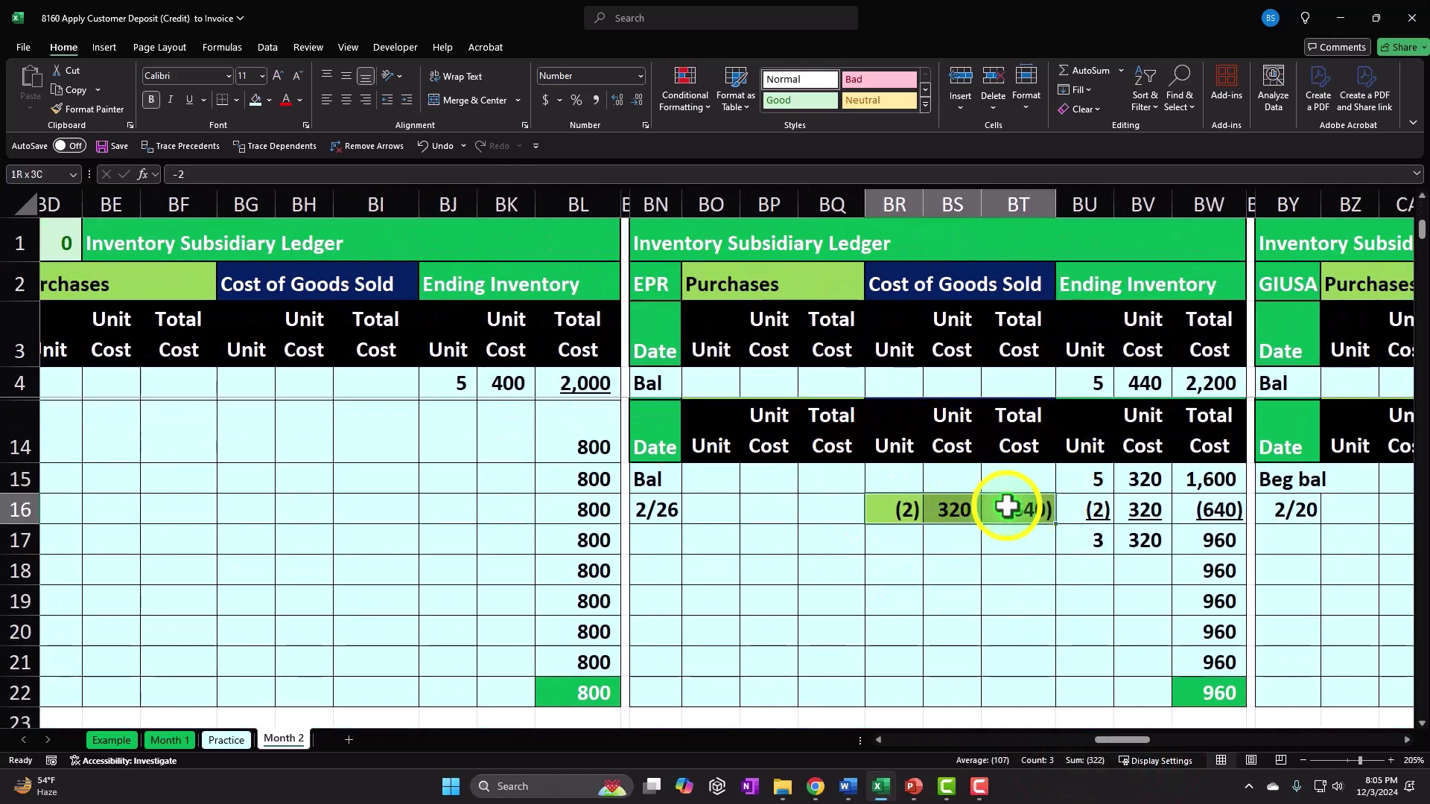
{"action": "right_click", "coordinate": [1007, 507]}
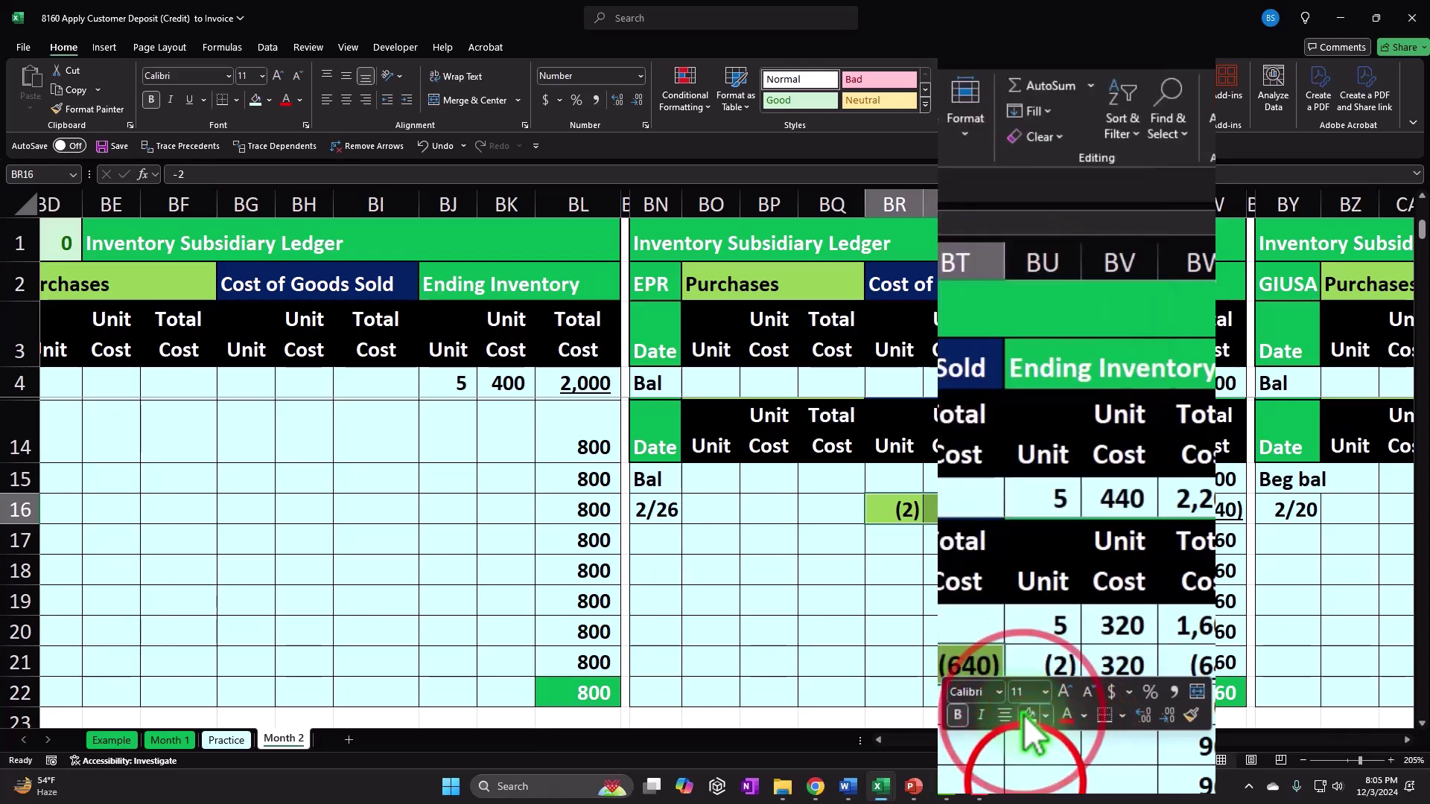
{"action": "left_click", "coordinate": [1025, 715]}
{"action": "left_click", "coordinate": [1025, 781]}
{"action": "scroll", "coordinate": [1075, 625], "scroll_direction": "up", "scroll_amount": 3}
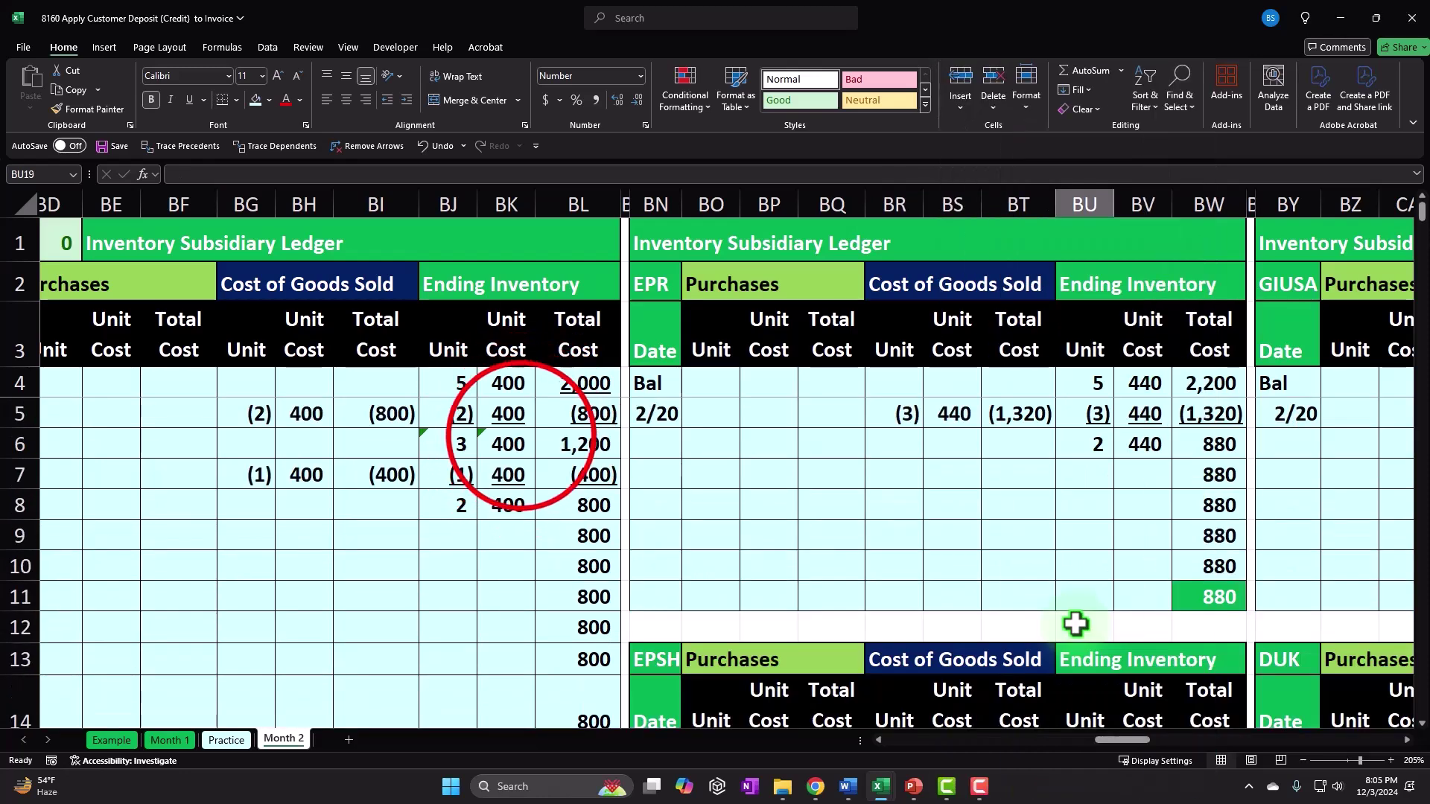
Step: Check the inventory formula in BD1, and examine the Account Receivable Subsidiary Ledger's customer columns and running total through AW44
{"action": "left_click", "coordinate": [522, 436]}
{"action": "scroll", "coordinate": [536, 432], "scroll_direction": "left", "scroll_amount": 5}
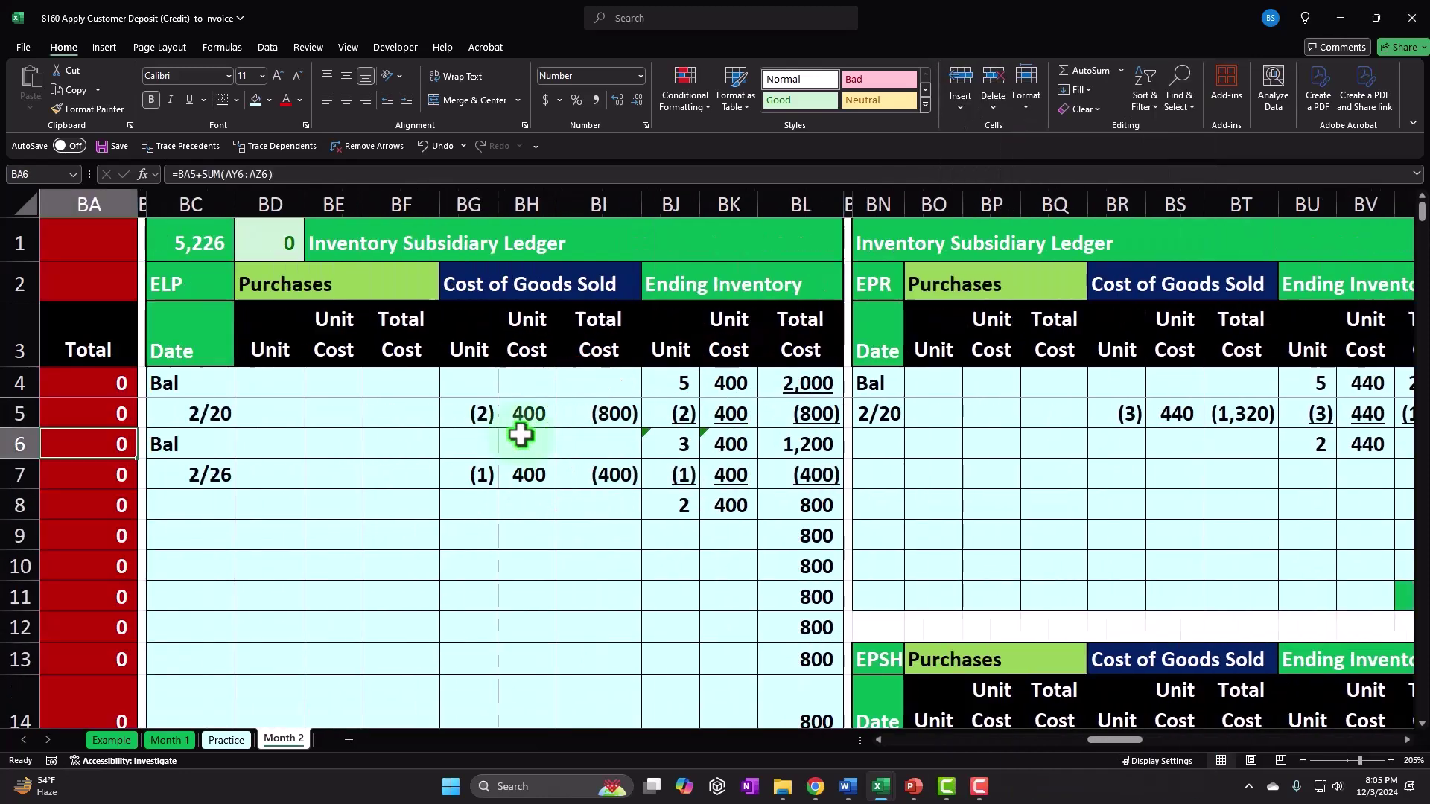
{"action": "left_click", "coordinate": [478, 245]}
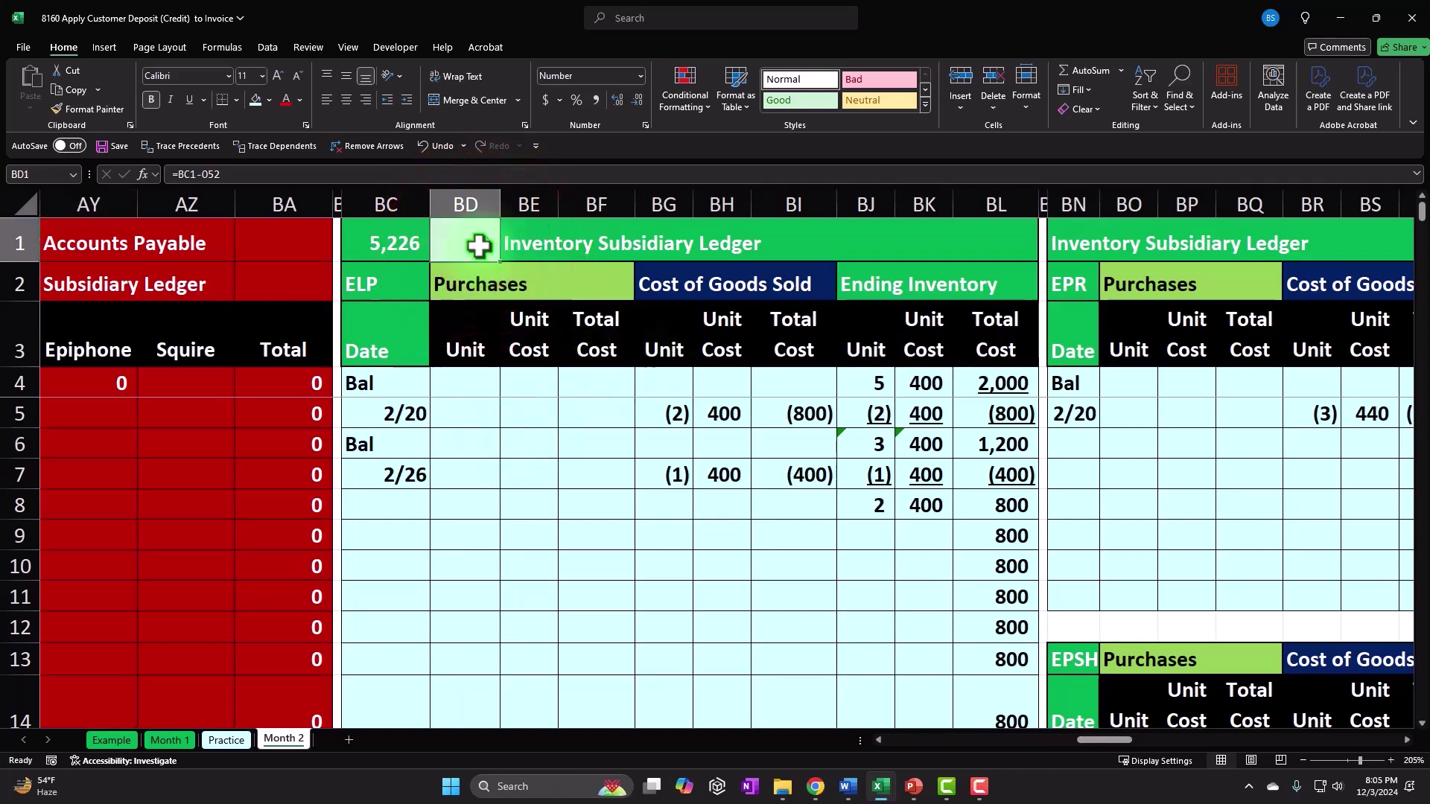
{"action": "key", "text": "Left"}
{"action": "key", "text": "Left"}
{"action": "key", "text": "Left"}
{"action": "key", "text": "Left"}
{"action": "key", "text": "Left"}
{"action": "key", "text": "Left"}
{"action": "key", "text": "Left"}
{"action": "key", "text": "Left"}
{"action": "key", "text": "Left"}
{"action": "key", "text": "Left"}
{"action": "key", "text": "Left"}
{"action": "key", "text": "Left"}
{"action": "key", "text": "Left"}
{"action": "key", "text": "Left"}
{"action": "key", "text": "Left"}
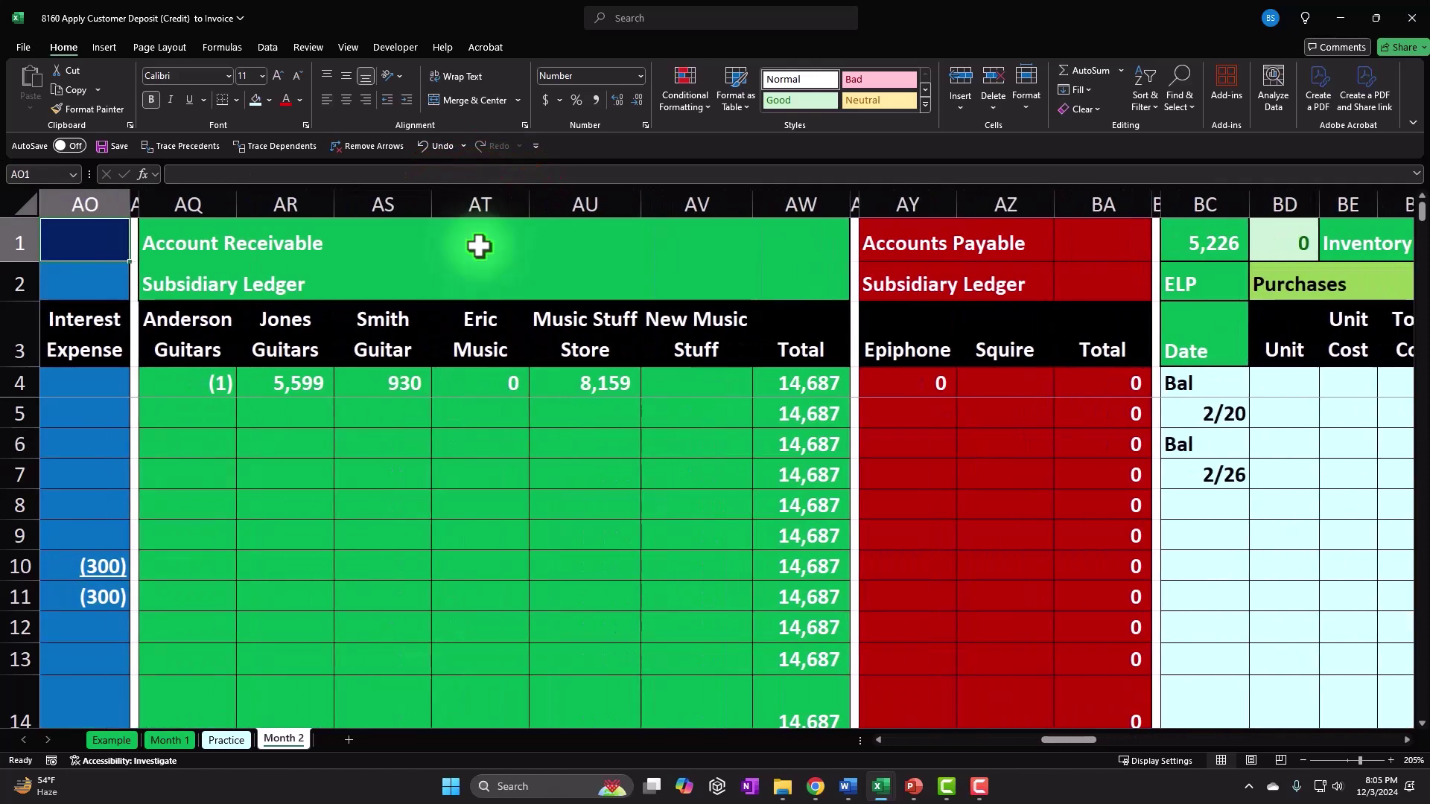
{"action": "scroll", "coordinate": [506, 473], "scroll_direction": "down", "scroll_amount": 6}
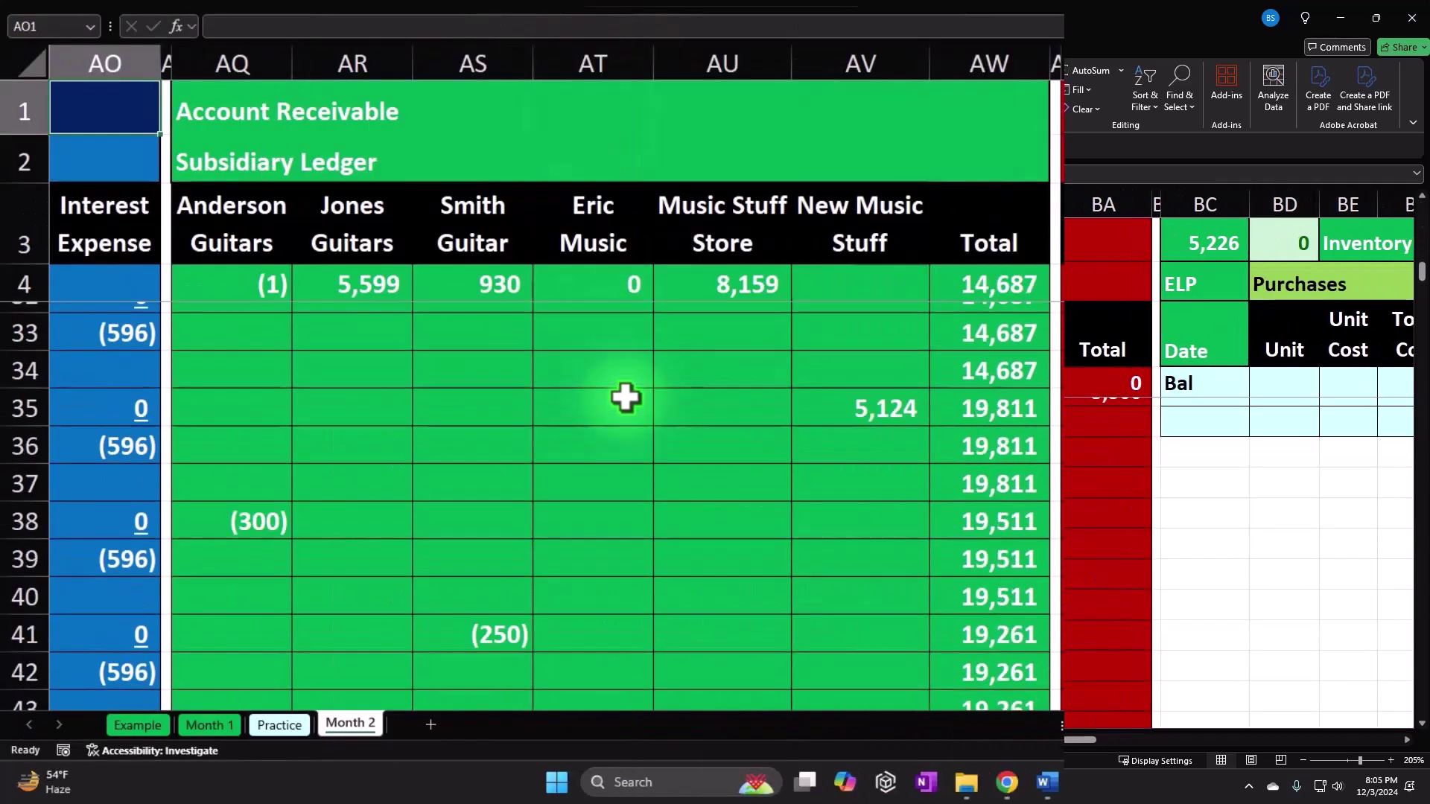
{"action": "scroll", "coordinate": [626, 399], "scroll_direction": "down", "scroll_amount": 2}
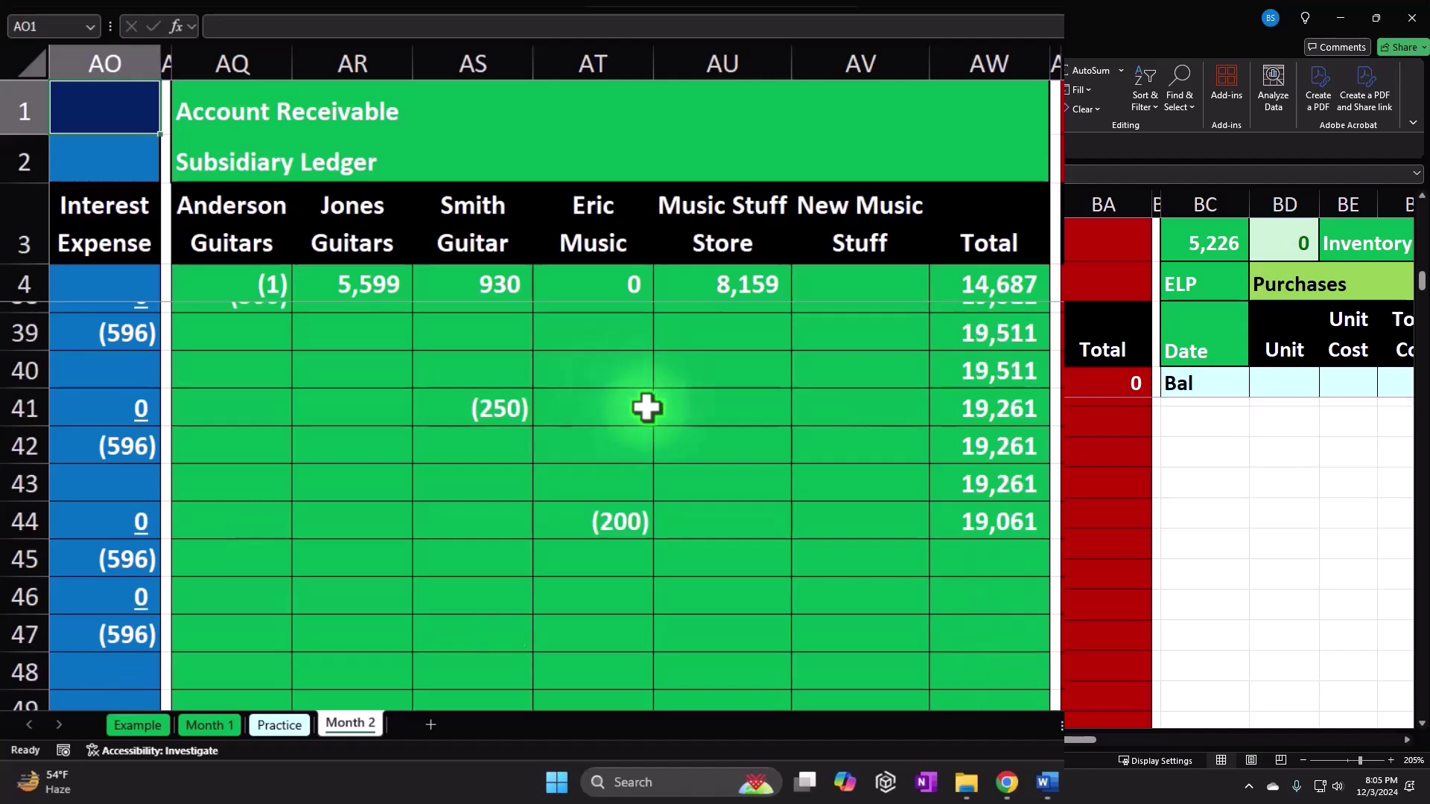
{"action": "left_click", "coordinate": [1022, 522]}
{"action": "key", "text": "shift+Up"}
{"action": "key", "text": "shift+Up"}
{"action": "key", "text": "shift+Down"}
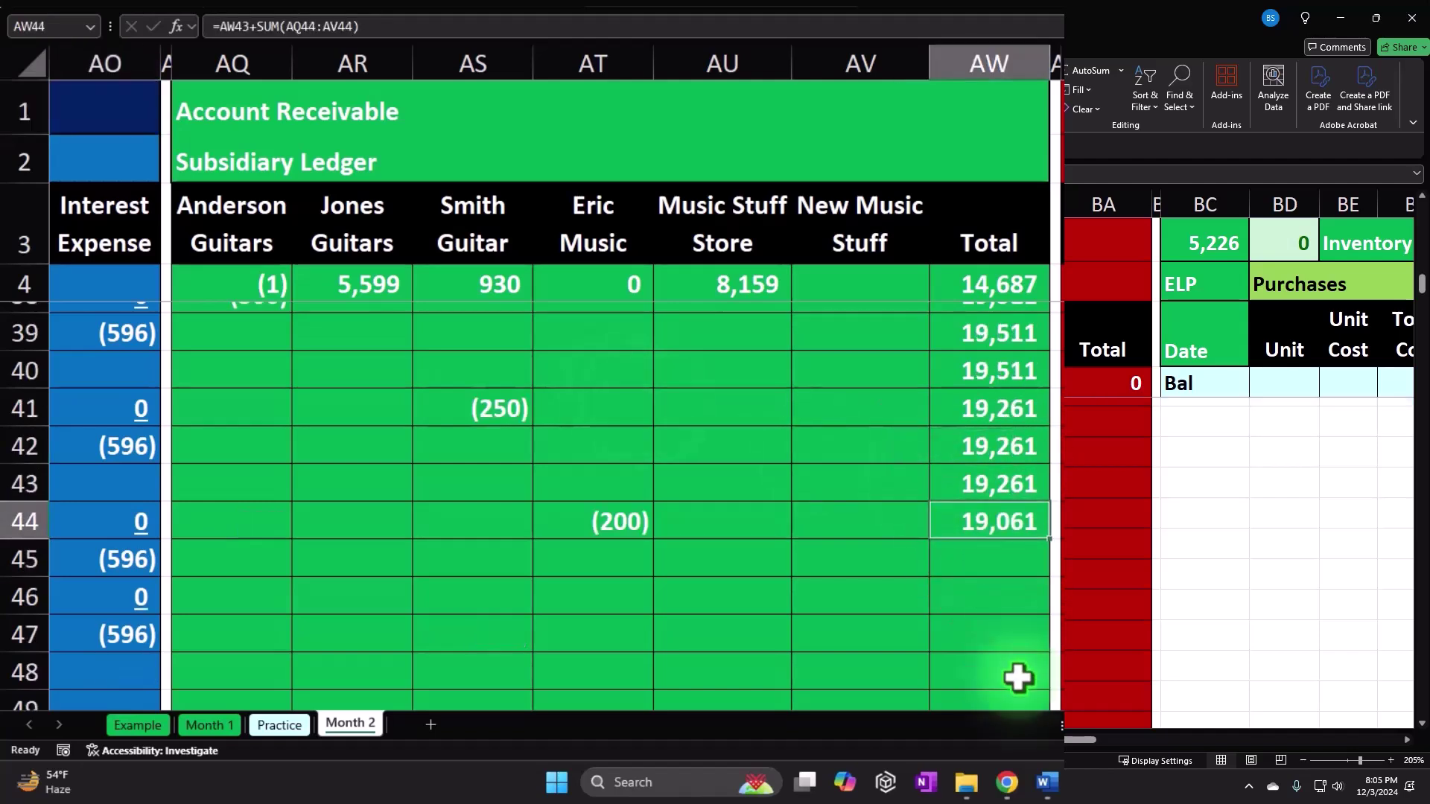
Step: Examine the general ledger's Account Receivable balance in N47 for comparison with the subsidiary ledger total in AW44
{"action": "key", "text": "Left"}
{"action": "key", "text": "Left"}
{"action": "key", "text": "Left"}
{"action": "key", "text": "Left"}
{"action": "key", "text": "Left"}
{"action": "key", "text": "Left"}
{"action": "key", "text": "Left"}
{"action": "key", "text": "Left"}
{"action": "key", "text": "Left"}
{"action": "key", "text": "Left"}
{"action": "key", "text": "Left"}
{"action": "key", "text": "Left"}
{"action": "key", "text": "Left"}
{"action": "key", "text": "Left"}
{"action": "key", "text": "Left"}
{"action": "key", "text": "Left"}
{"action": "key", "text": "Left"}
{"action": "key", "text": "Left"}
{"action": "key", "text": "Left"}
{"action": "key", "text": "Left"}
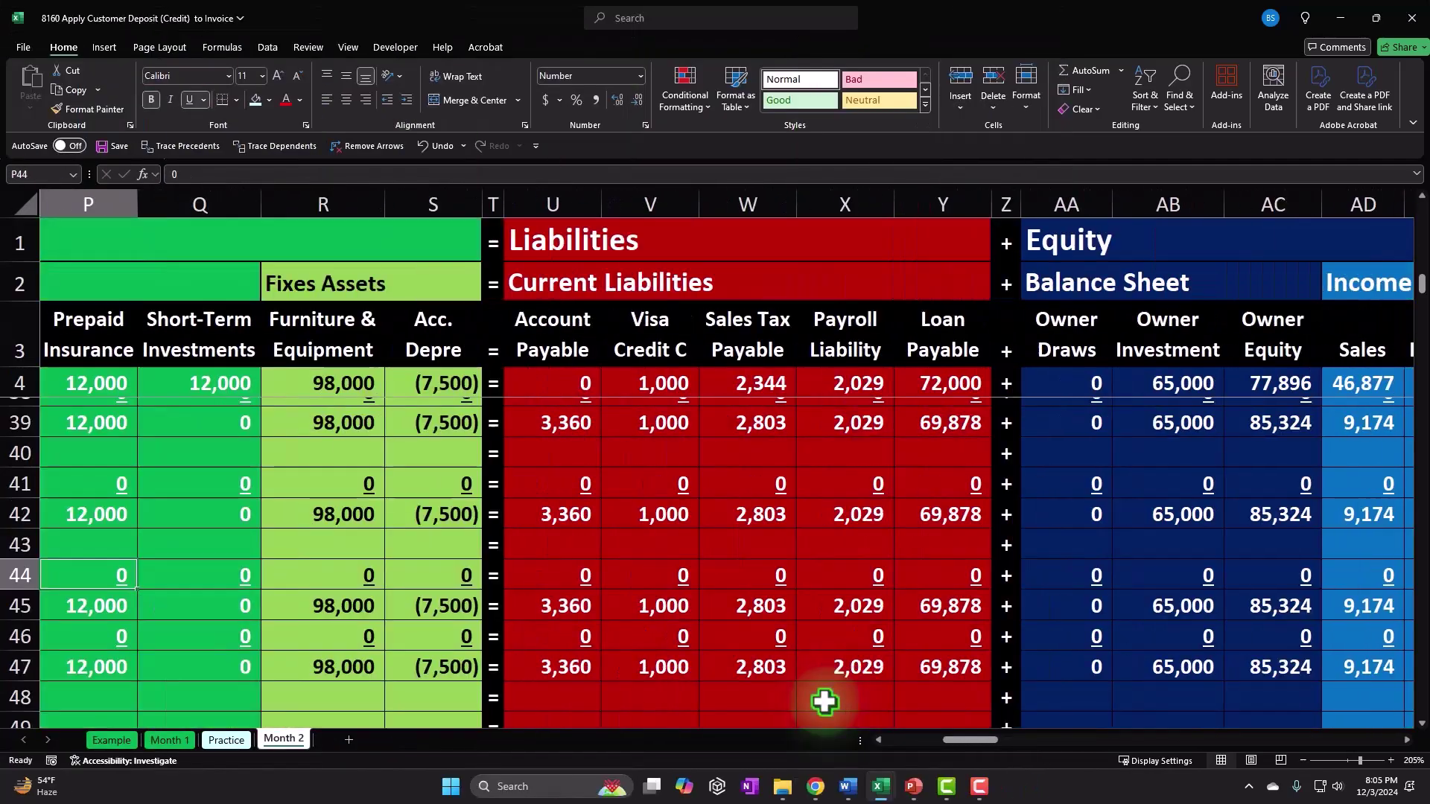
{"action": "key", "text": "Left"}
{"action": "key", "text": "Left"}
{"action": "key", "text": "Left"}
{"action": "key", "text": "Left"}
{"action": "key", "text": "Left"}
{"action": "key", "text": "Left"}
{"action": "key", "text": "Left"}
{"action": "key", "text": "Left"}
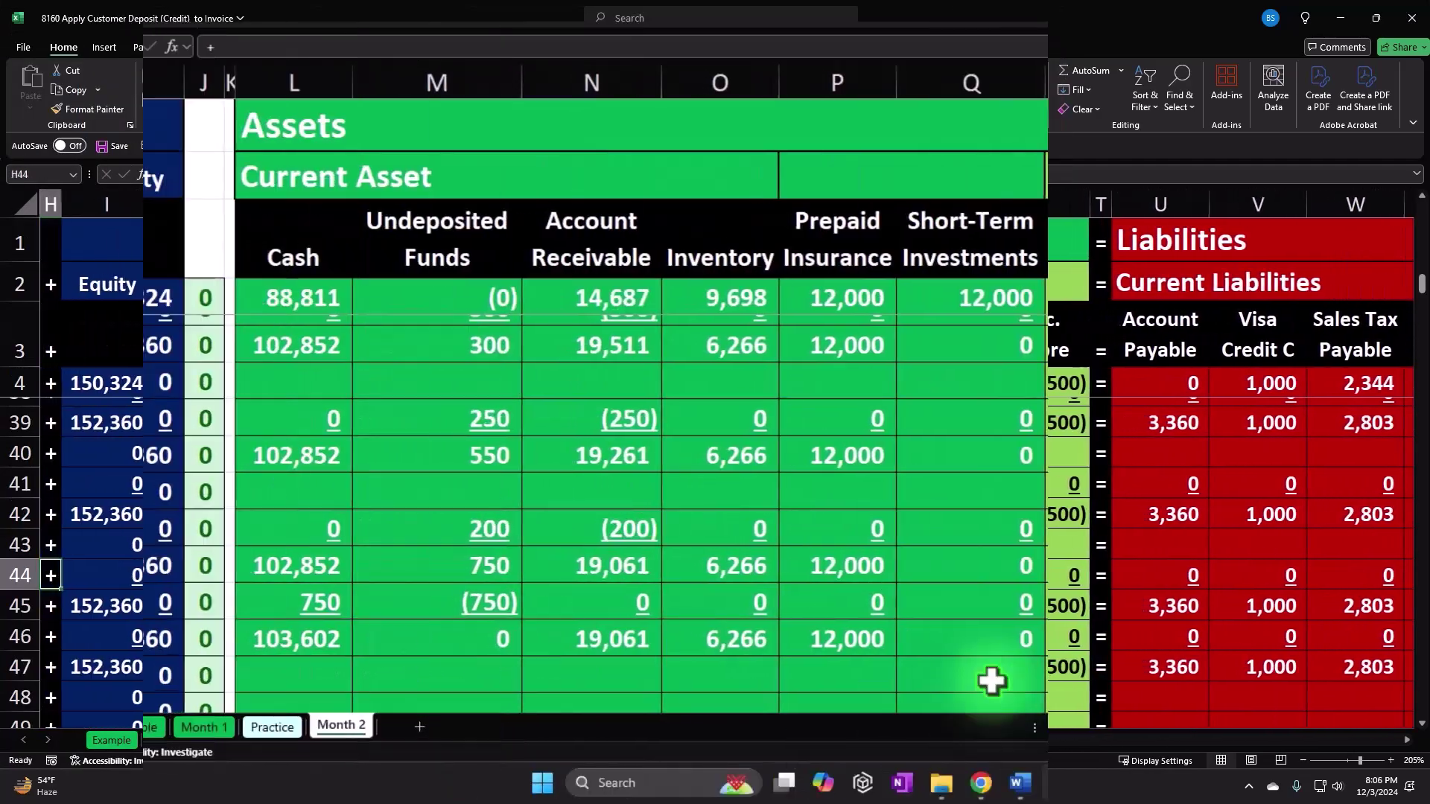
{"action": "left_click", "coordinate": [633, 645]}
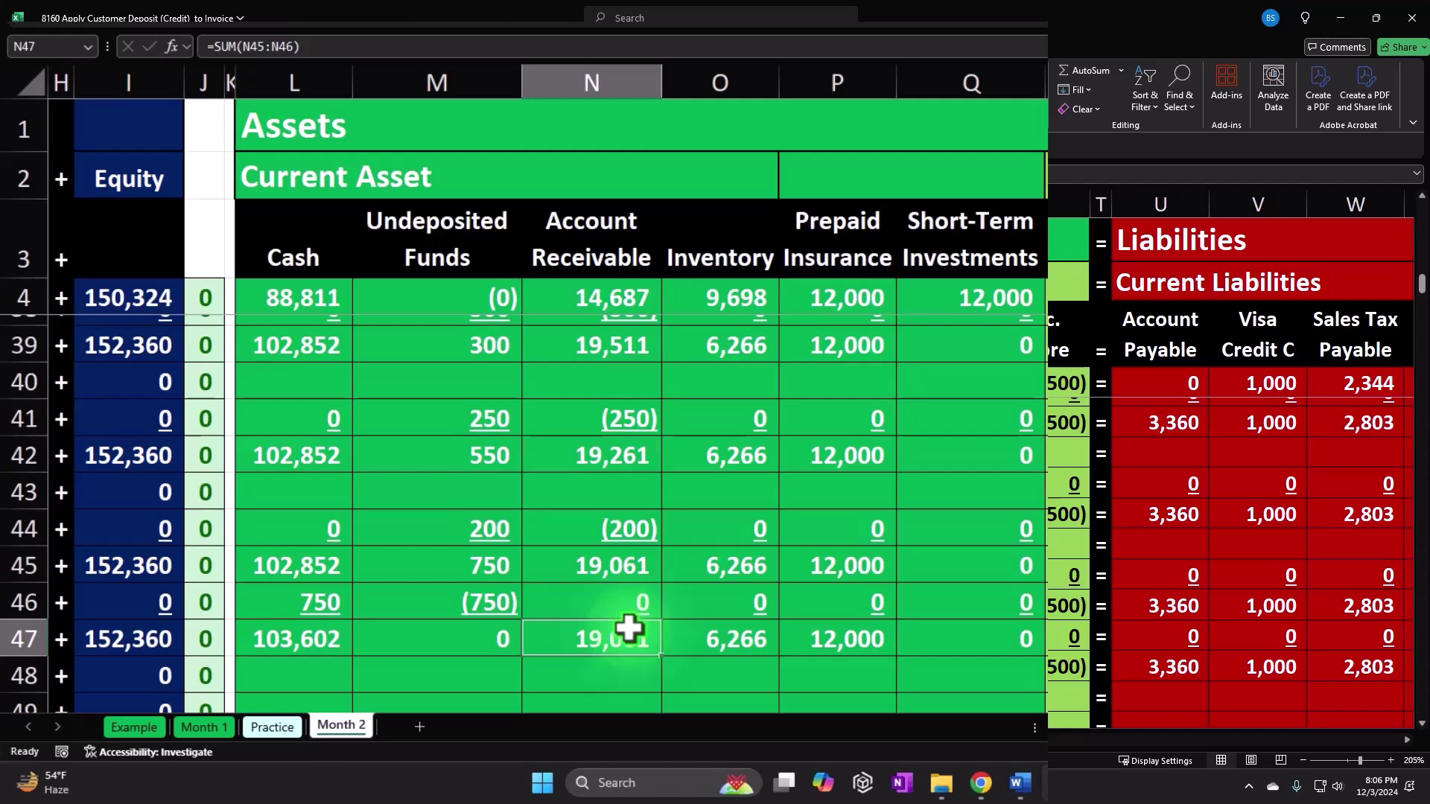
Step: Review the 2/26 Anderson Guitars invoice for ELP 1 and EPSH 2 in rows 48 to 52 of the transaction list
{"action": "key", "text": "Left"}
{"action": "key", "text": "Left"}
{"action": "key", "text": "Left"}
{"action": "key", "text": "Left"}
{"action": "key", "text": "Left"}
{"action": "key", "text": "Left"}
{"action": "key", "text": "Left"}
{"action": "key", "text": "Left"}
{"action": "key", "text": "Left"}
{"action": "key", "text": "Left"}
{"action": "key", "text": "Left"}
{"action": "key", "text": "Left"}
{"action": "key", "text": "Left"}
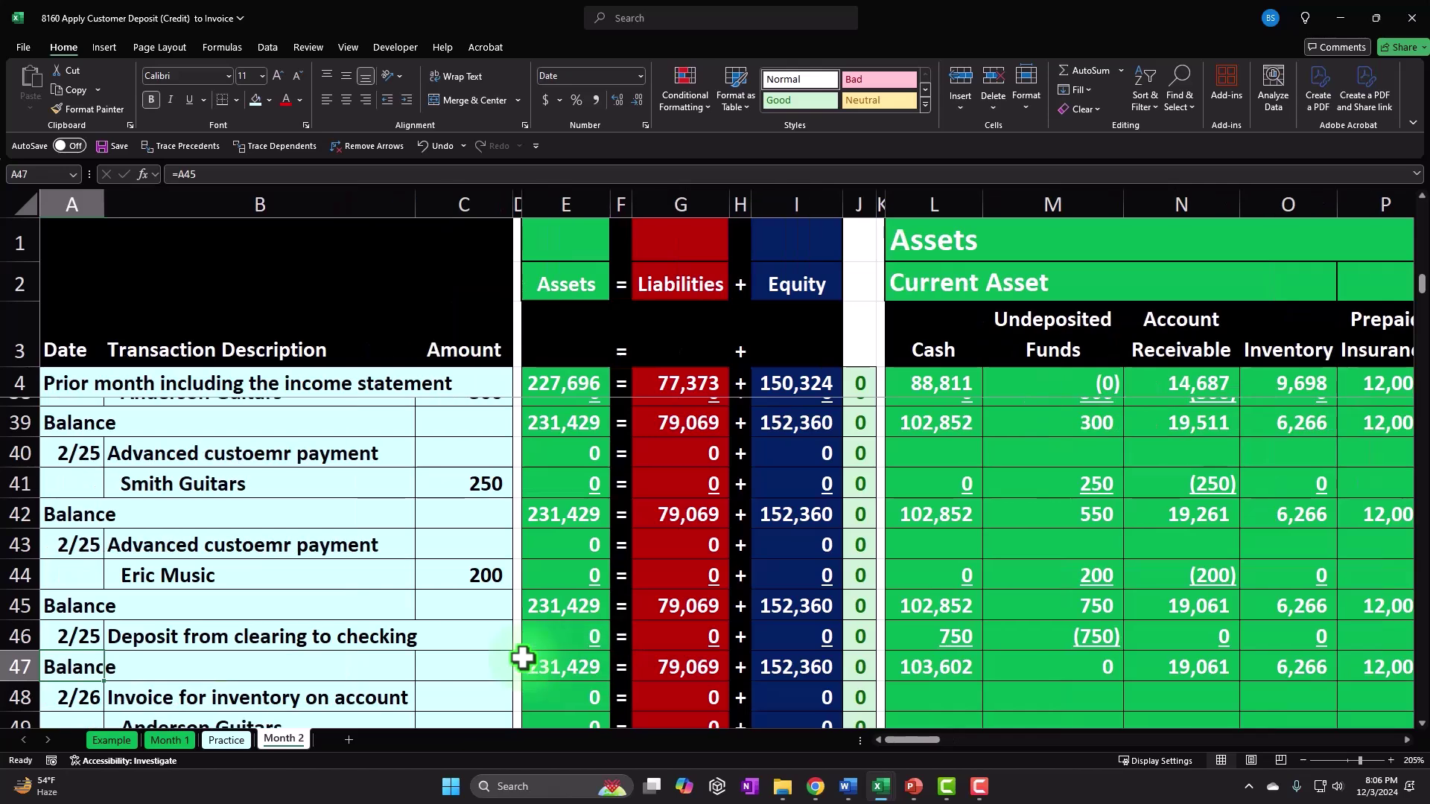
{"action": "scroll", "coordinate": [521, 657], "scroll_direction": "down", "scroll_amount": 3}
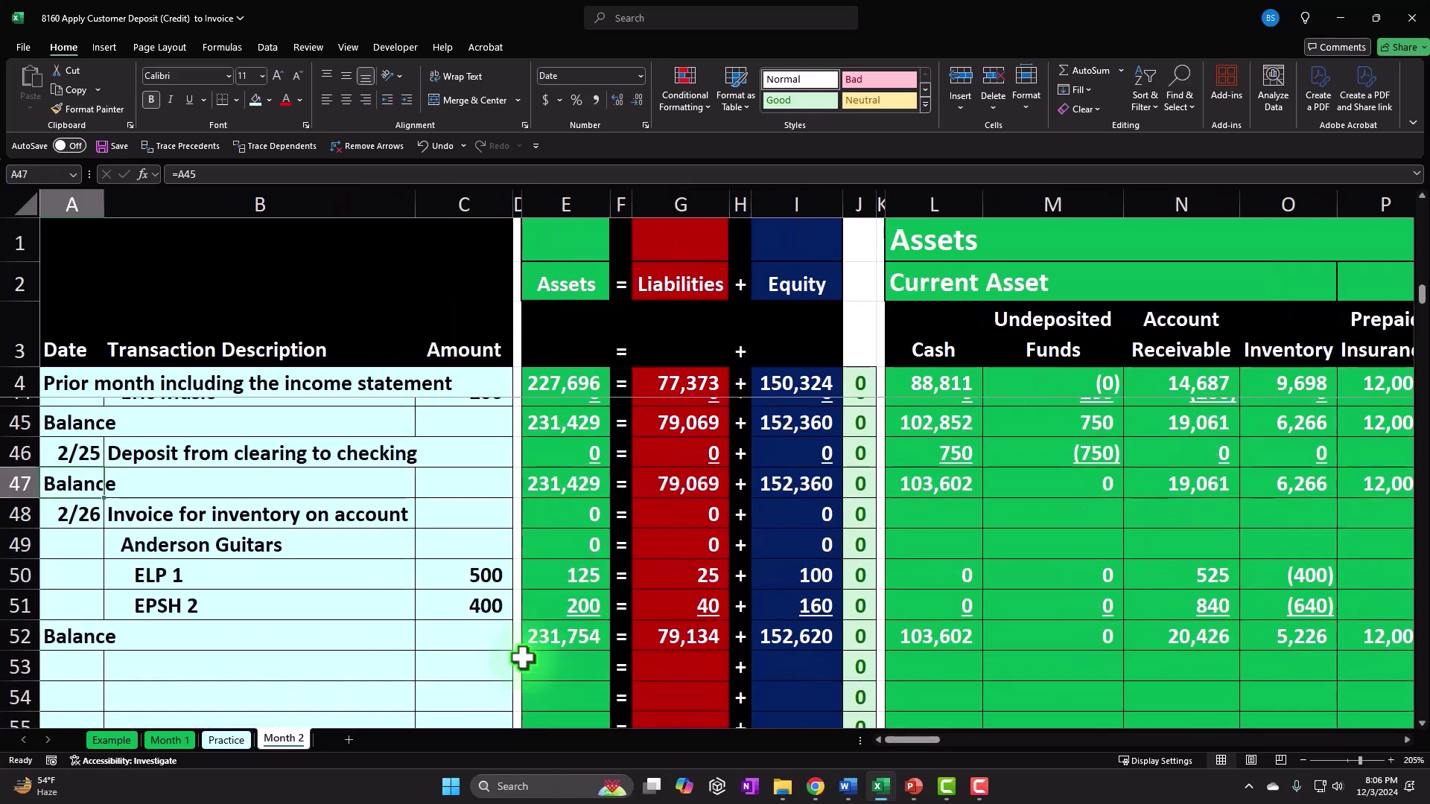
{"action": "scroll", "coordinate": [503, 647], "scroll_direction": "up", "scroll_amount": 1}
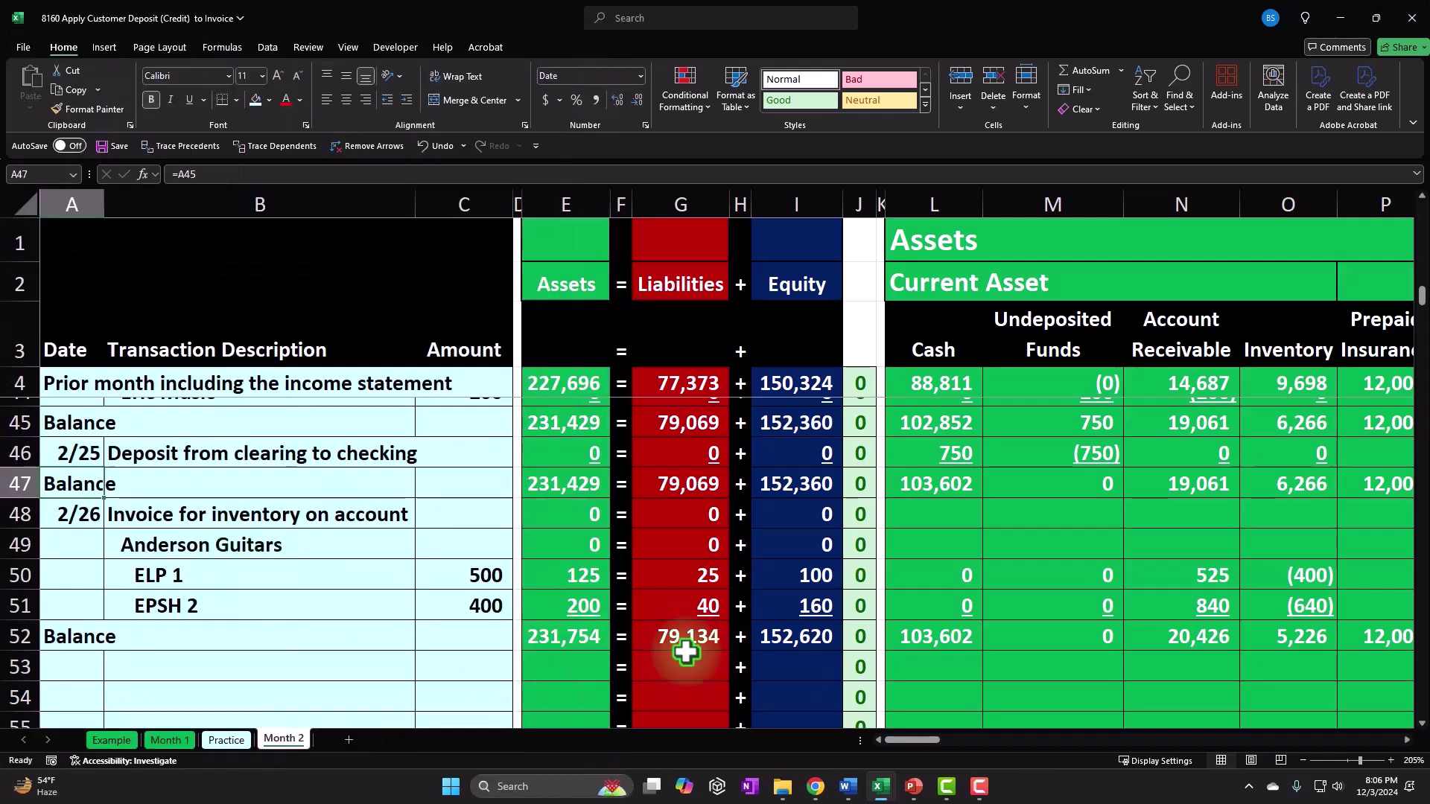
Step: Trace the EPSH entry in row 51 across the asset, liability, equity and income statement columns to the Account Receivable Subsidiary Ledger
{"action": "left_click", "coordinate": [956, 645]}
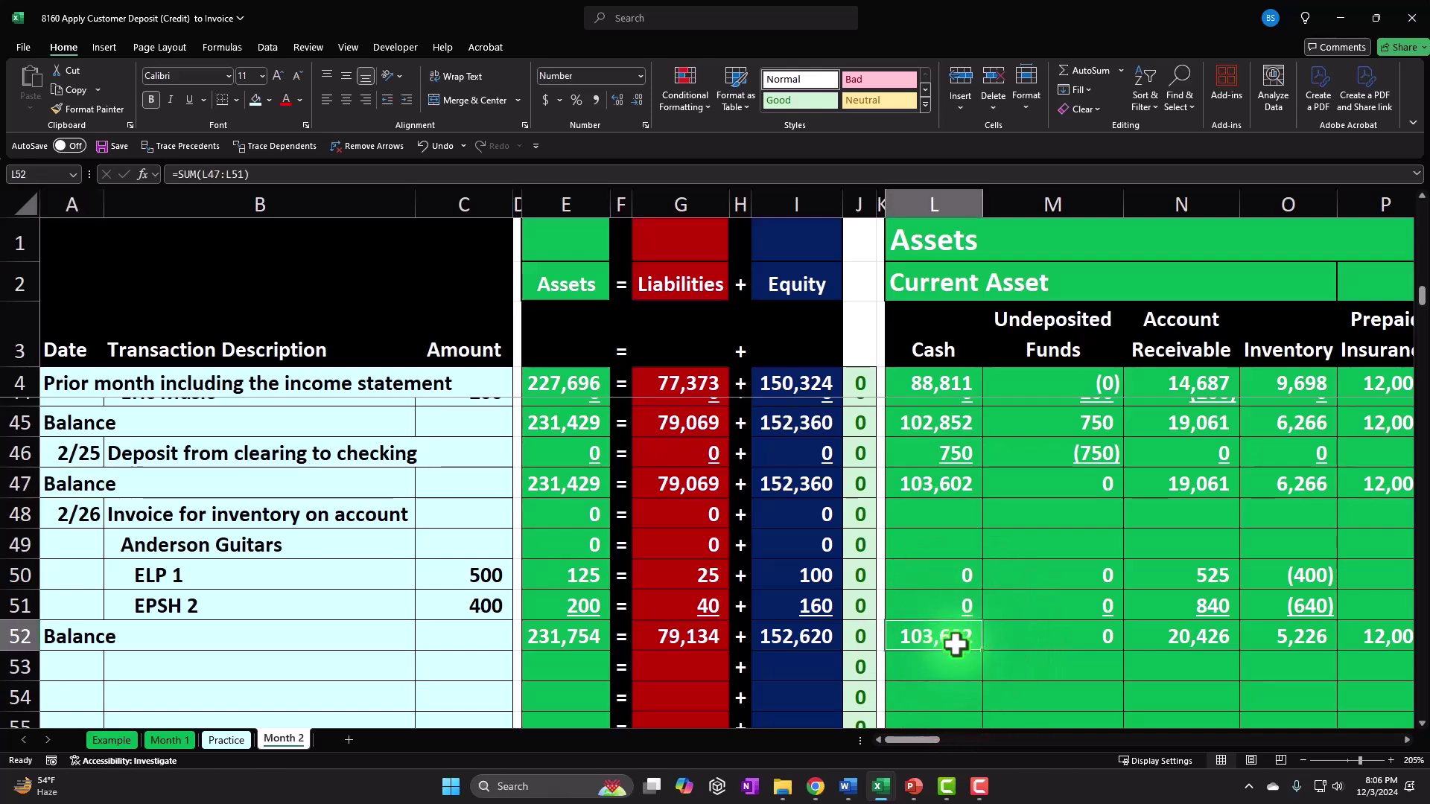
{"action": "key", "text": "Up"}
{"action": "key", "text": "Right"}
{"action": "key", "text": "Right"}
{"action": "key", "text": "Right"}
{"action": "key", "text": "Right"}
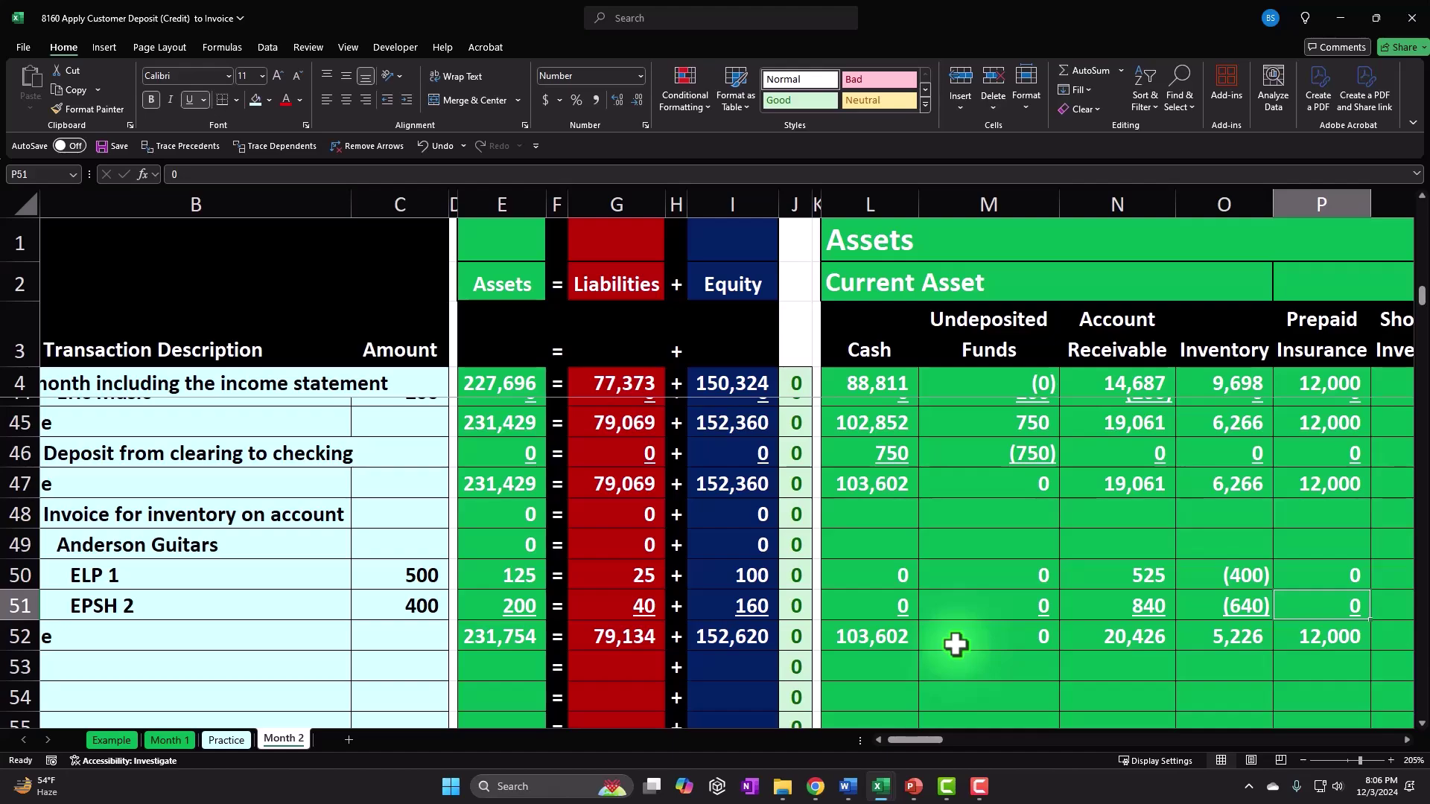
{"action": "key", "text": "Right"}
{"action": "key", "text": "Right"}
{"action": "key", "text": "Right"}
{"action": "key", "text": "Right"}
{"action": "key", "text": "Right"}
{"action": "key", "text": "Right"}
{"action": "key", "text": "Right"}
{"action": "key", "text": "Right"}
{"action": "key", "text": "Right"}
{"action": "key", "text": "Right"}
{"action": "key", "text": "Right"}
{"action": "key", "text": "Right"}
{"action": "key", "text": "Right"}
{"action": "key", "text": "Right"}
{"action": "key", "text": "Right"}
{"action": "key", "text": "Right"}
{"action": "key", "text": "Right"}
{"action": "key", "text": "Right"}
{"action": "key", "text": "Right"}
{"action": "key", "text": "Right"}
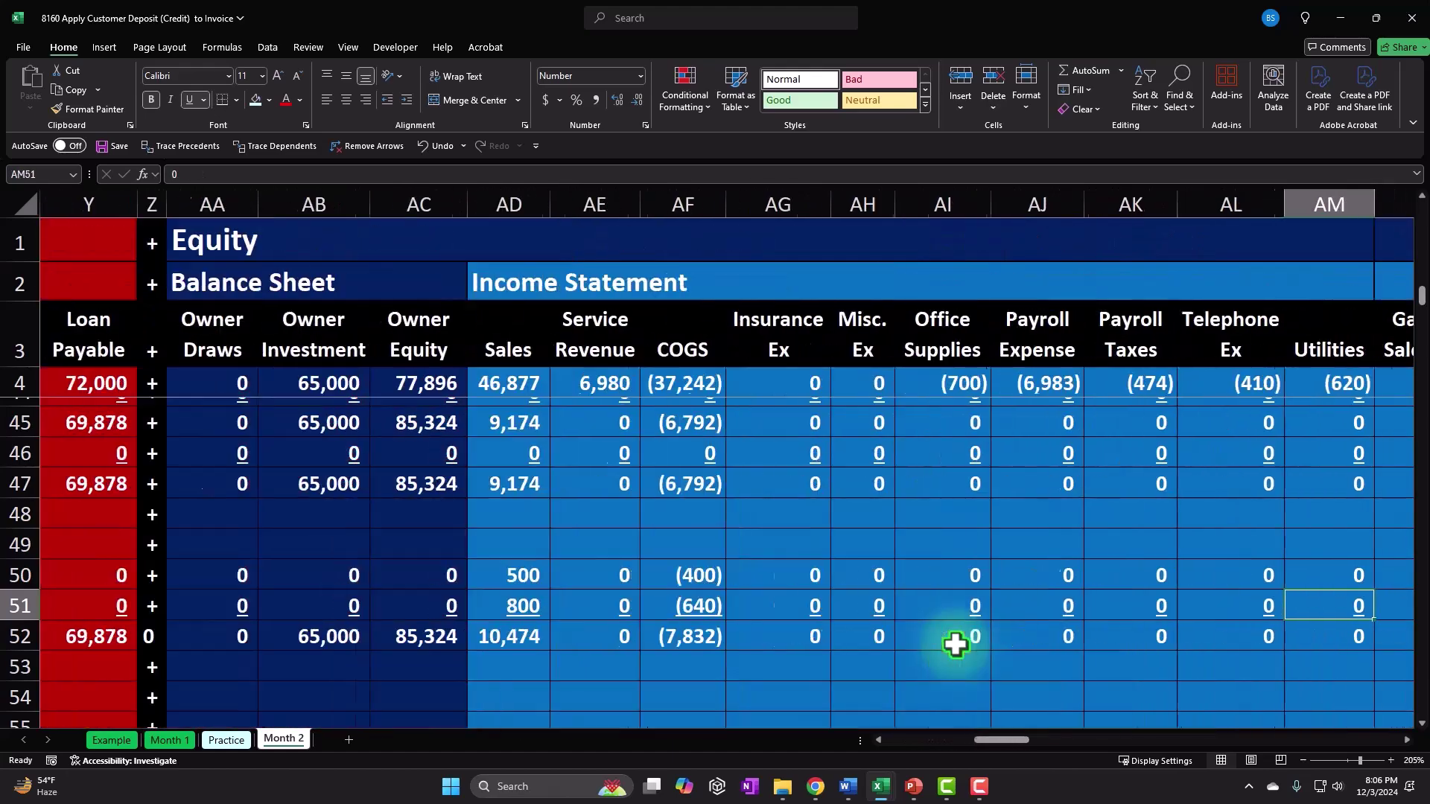
{"action": "key", "text": "Left"}
{"action": "key", "text": "Left"}
{"action": "key", "text": "Left"}
{"action": "key", "text": "Left"}
{"action": "key", "text": "Left"}
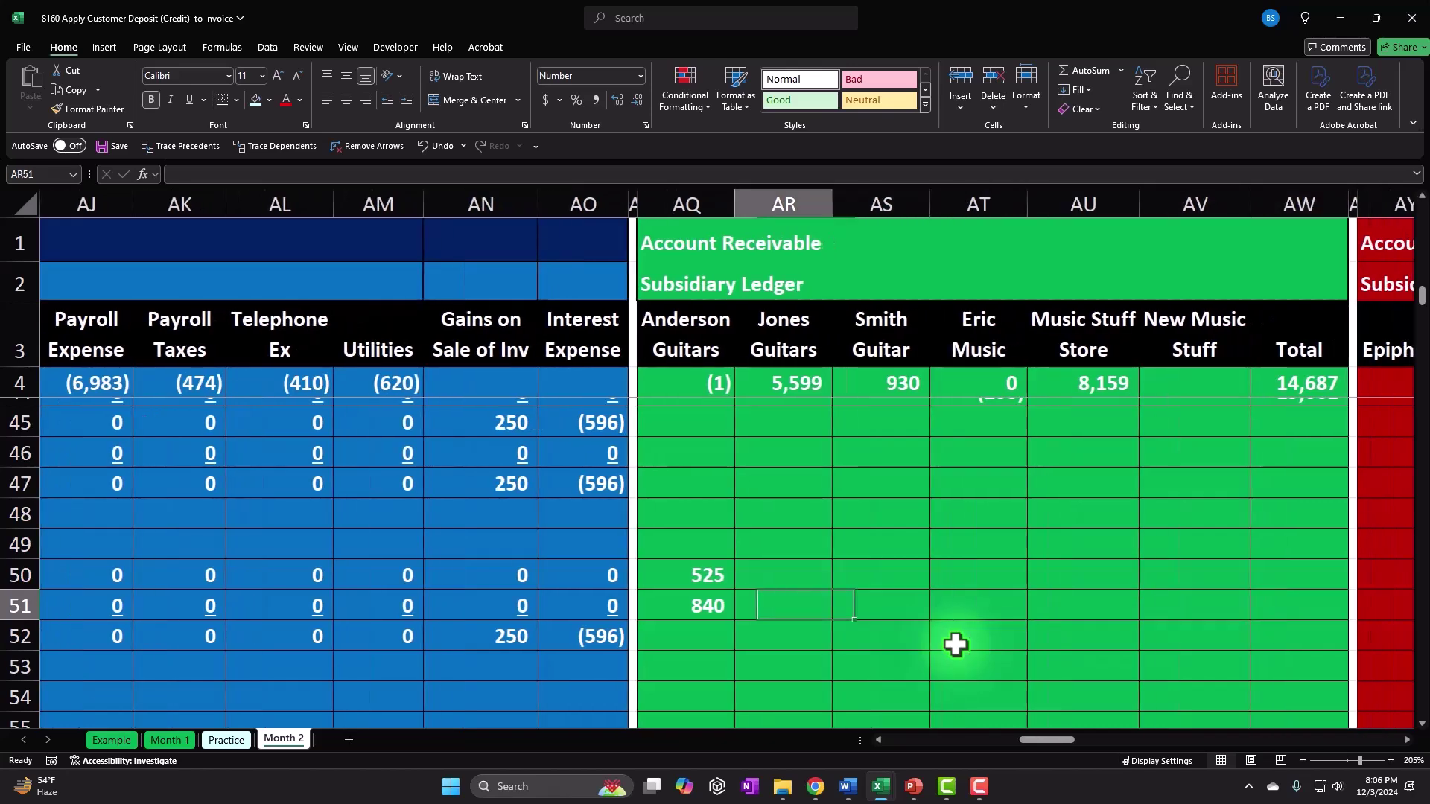
Step: Compare Anderson Guitars' advance payment credit in AQ38 with its invoice amounts in AQ50:AQ51 of the Account Receivable Subsidiary Ledger
{"action": "mouse_move", "coordinate": [706, 565]}
{"action": "left_mouse_down"}
{"action": "mouse_move", "coordinate": [699, 549]}
{"action": "mouse_move", "coordinate": [697, 577]}
{"action": "left_mouse_up"}
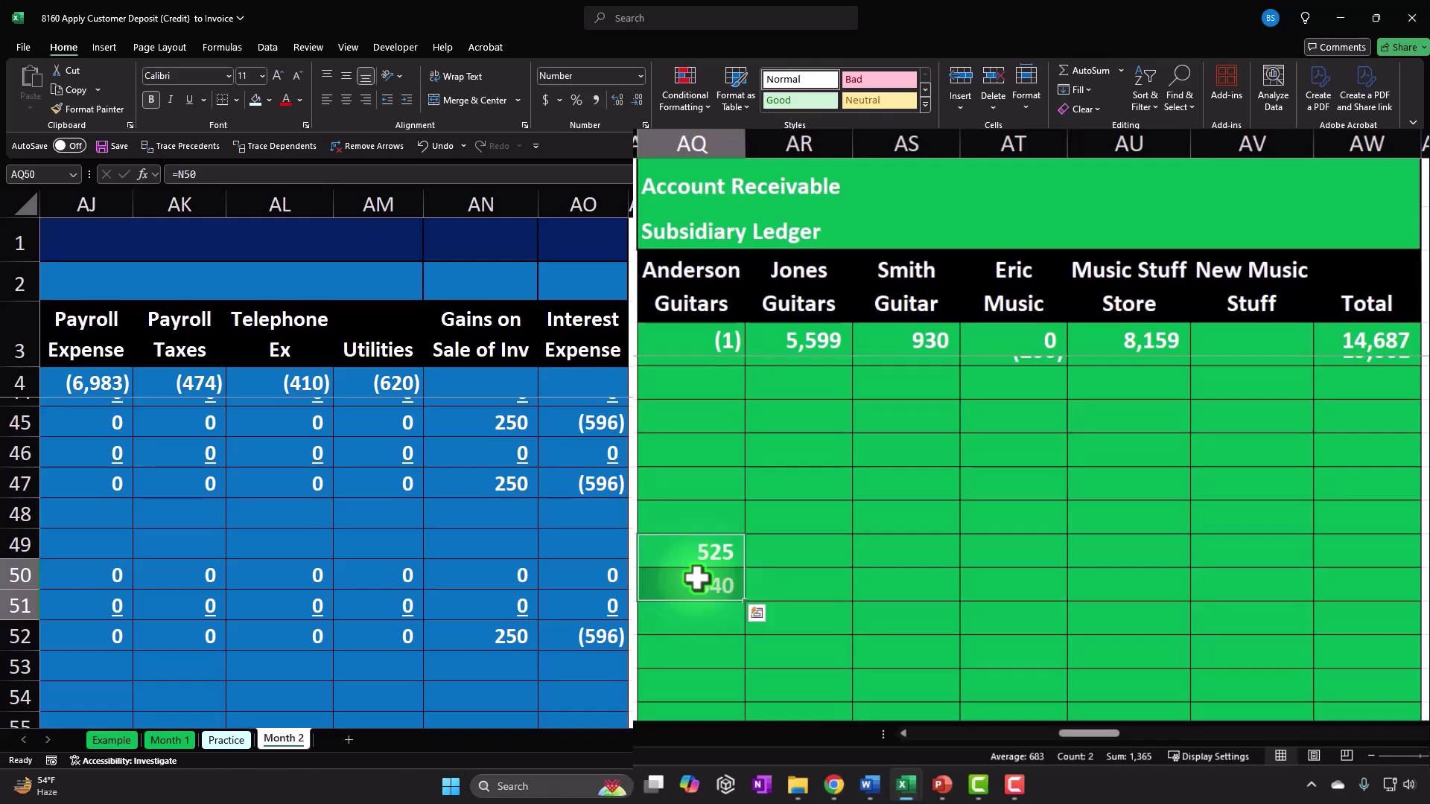
{"action": "scroll", "coordinate": [705, 573], "scroll_direction": "up", "scroll_amount": 3}
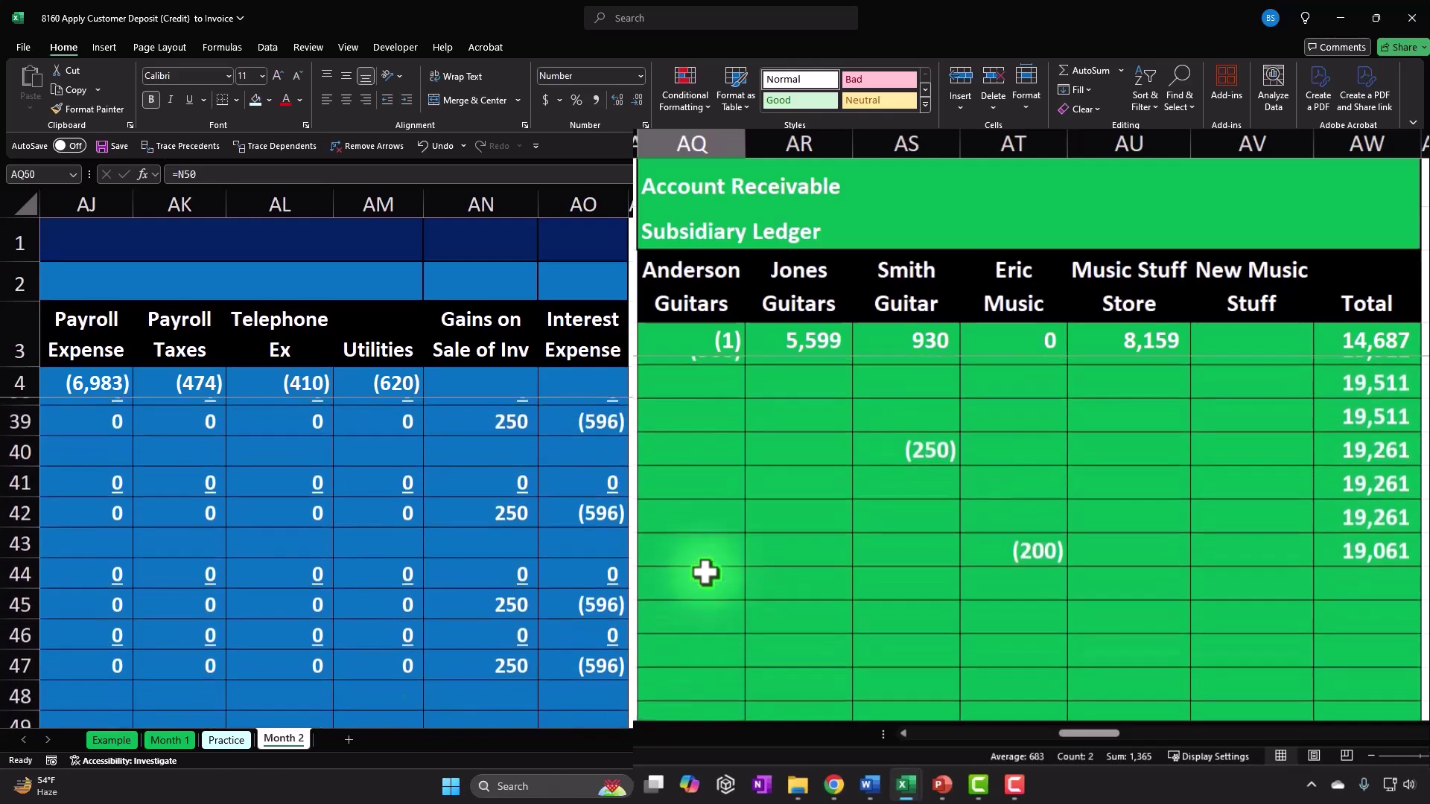
{"action": "left_click", "coordinate": [724, 451]}
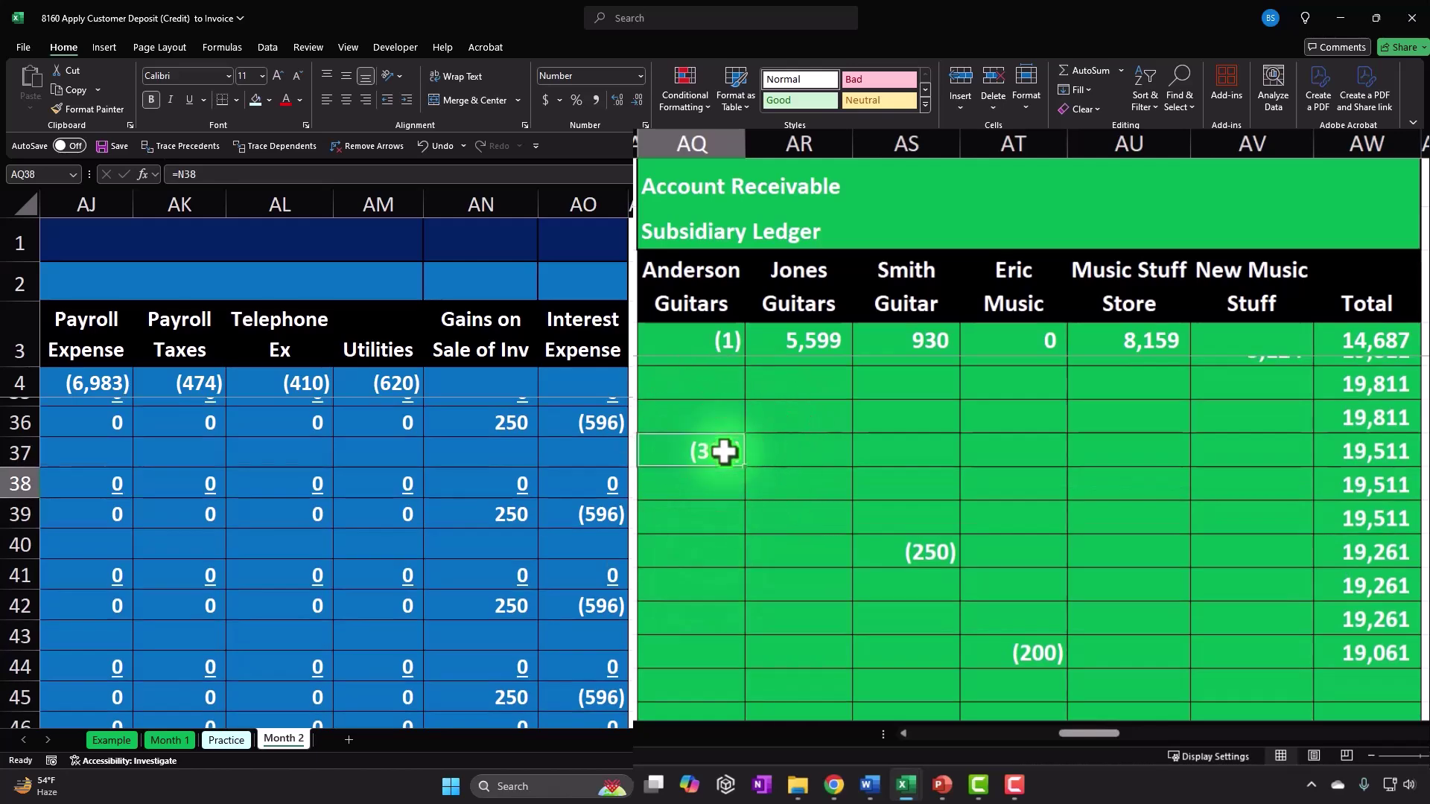
{"action": "left_click_drag", "start_coordinate": [724, 451], "coordinate": [698, 590]}
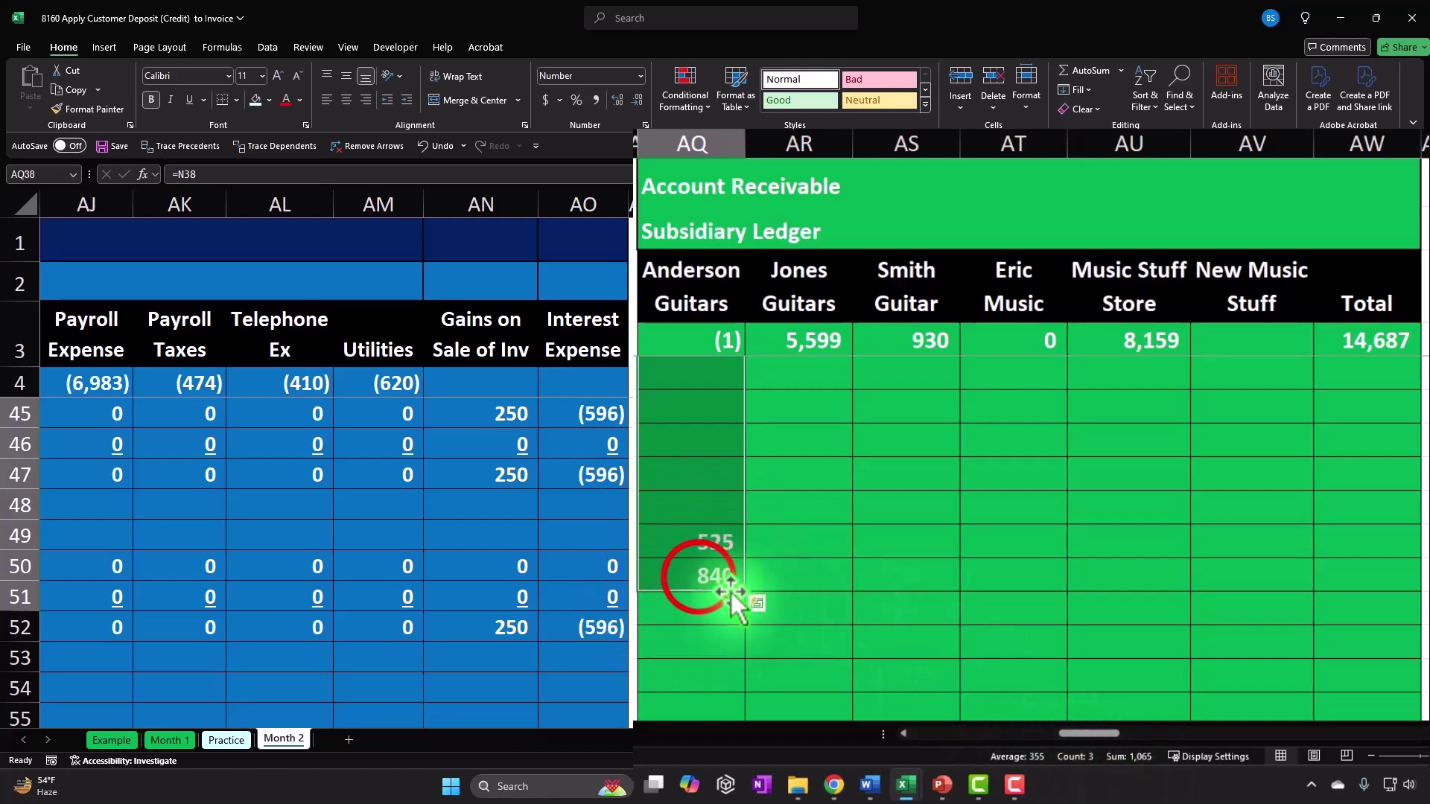
{"action": "left_click", "coordinate": [697, 577]}
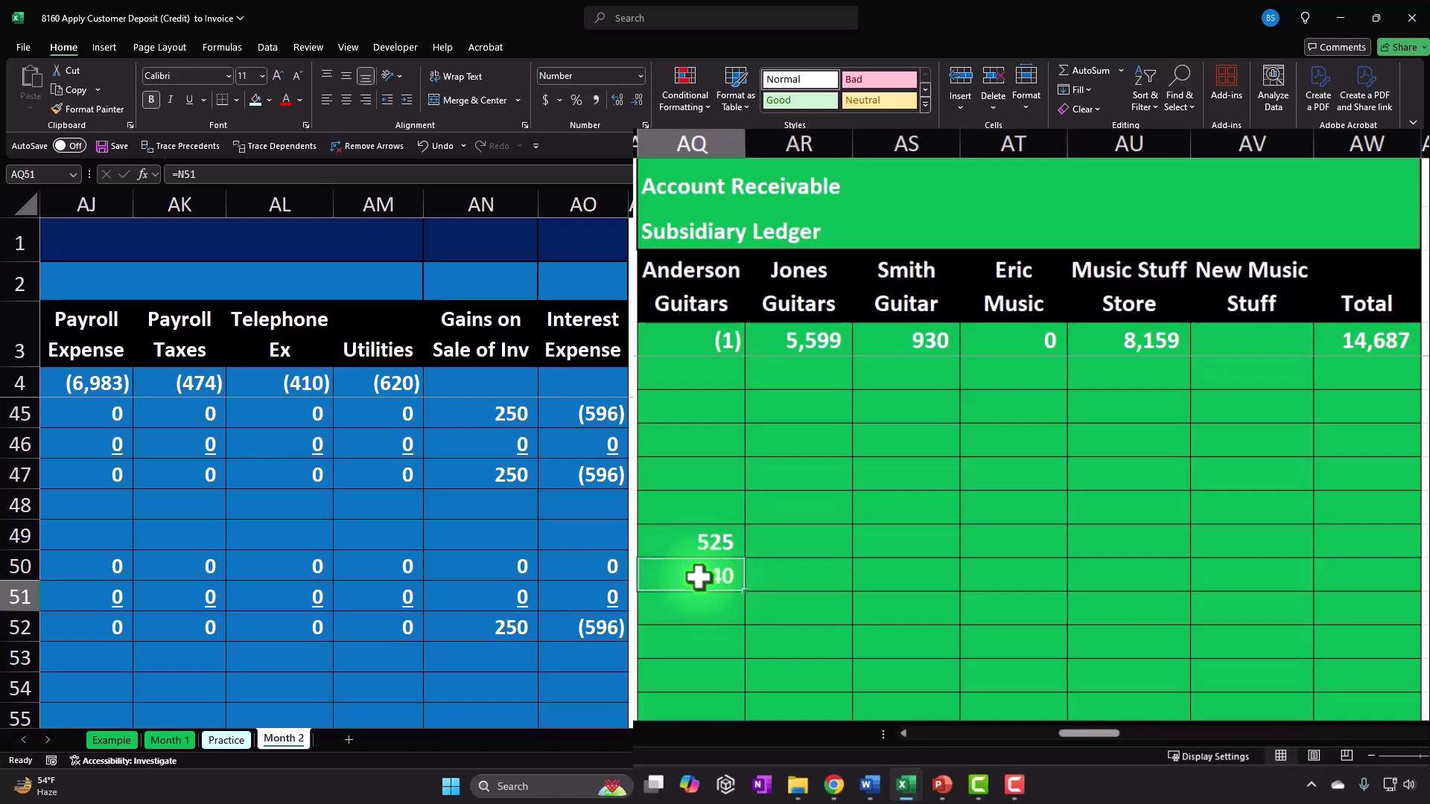
{"action": "scroll", "coordinate": [697, 576], "scroll_direction": "up", "scroll_amount": 4}
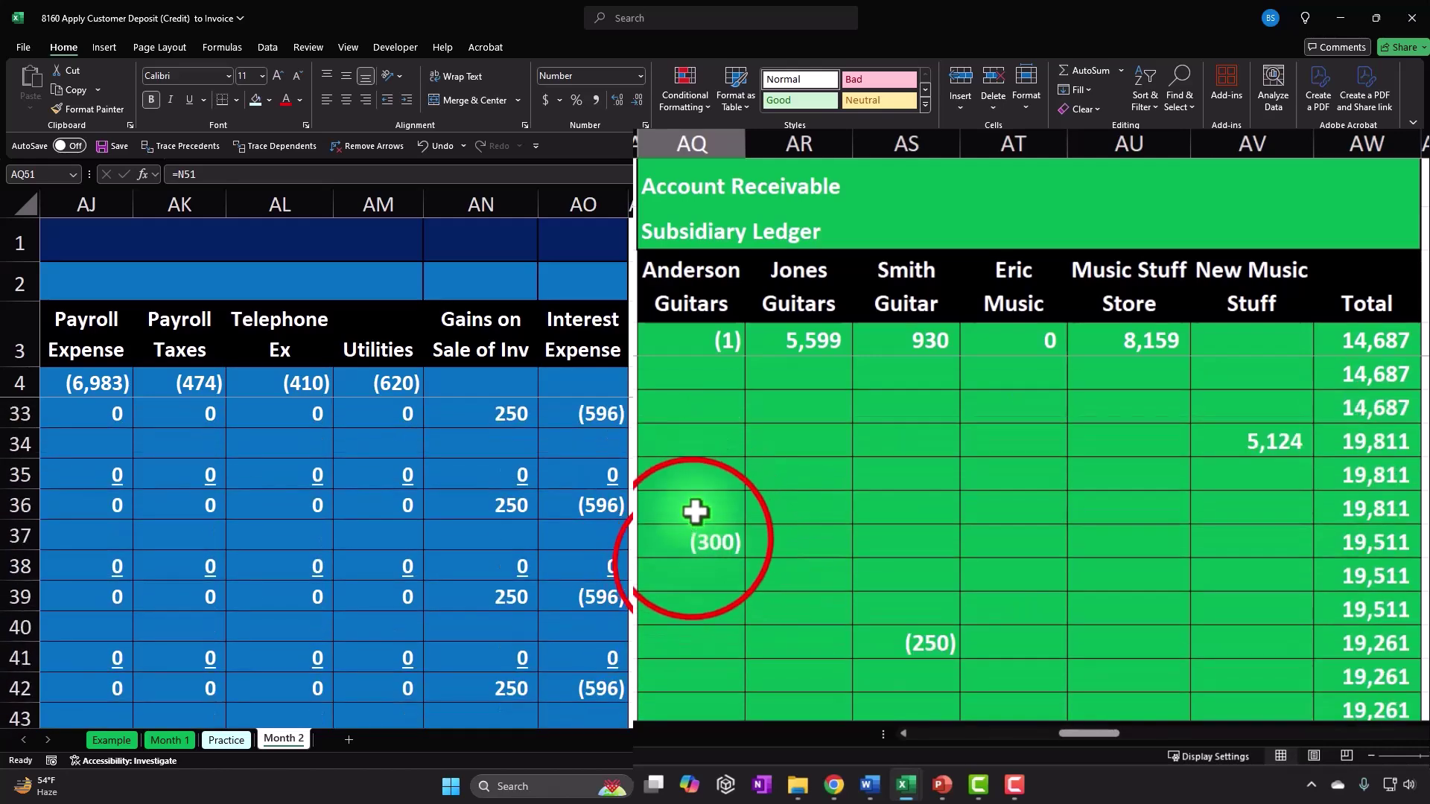
{"action": "left_click_drag", "start_coordinate": [692, 536], "coordinate": [643, 463]}
{"action": "scroll", "coordinate": [643, 463], "scroll_direction": "up", "scroll_amount": 1}
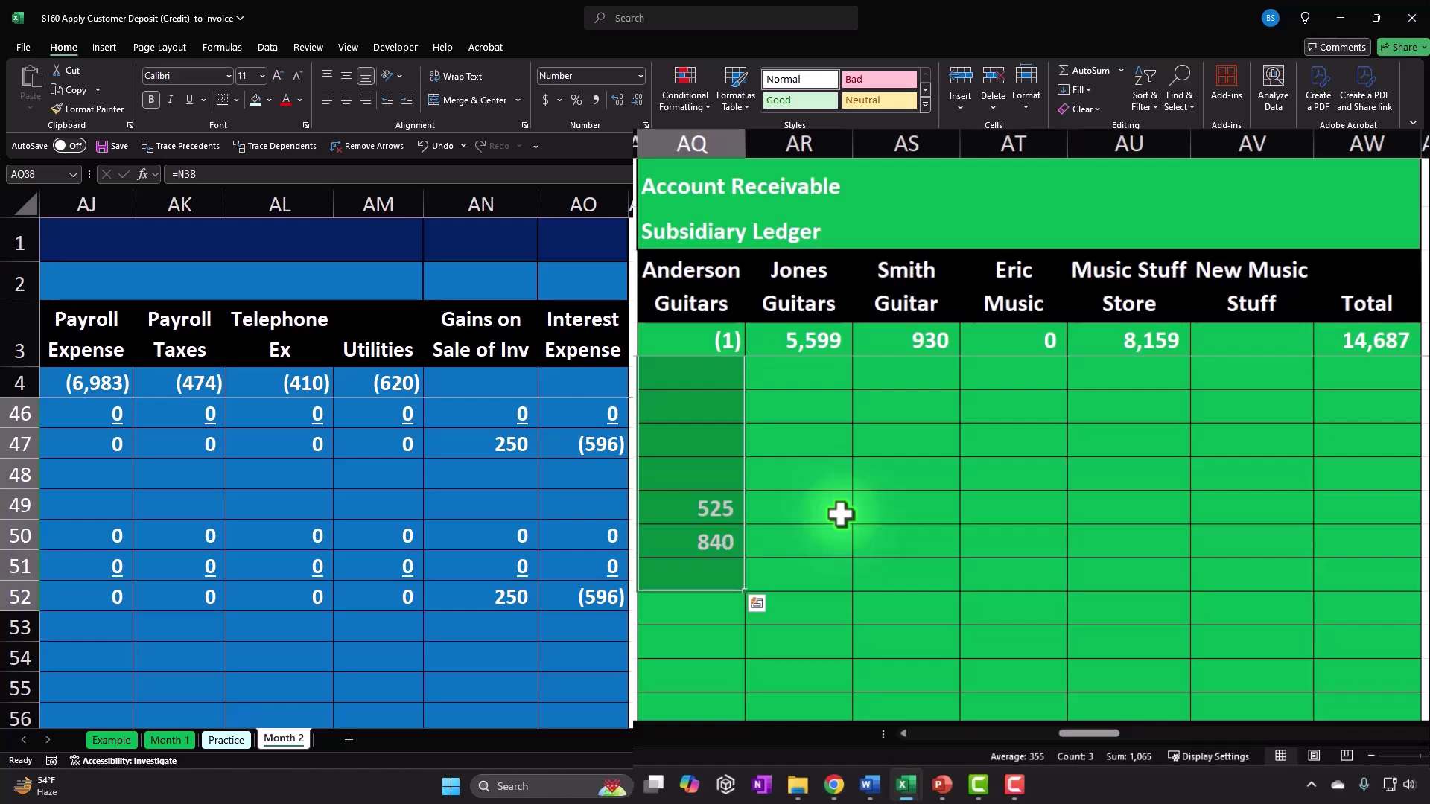
{"action": "scroll", "coordinate": [840, 514], "scroll_direction": "up", "scroll_amount": 3}
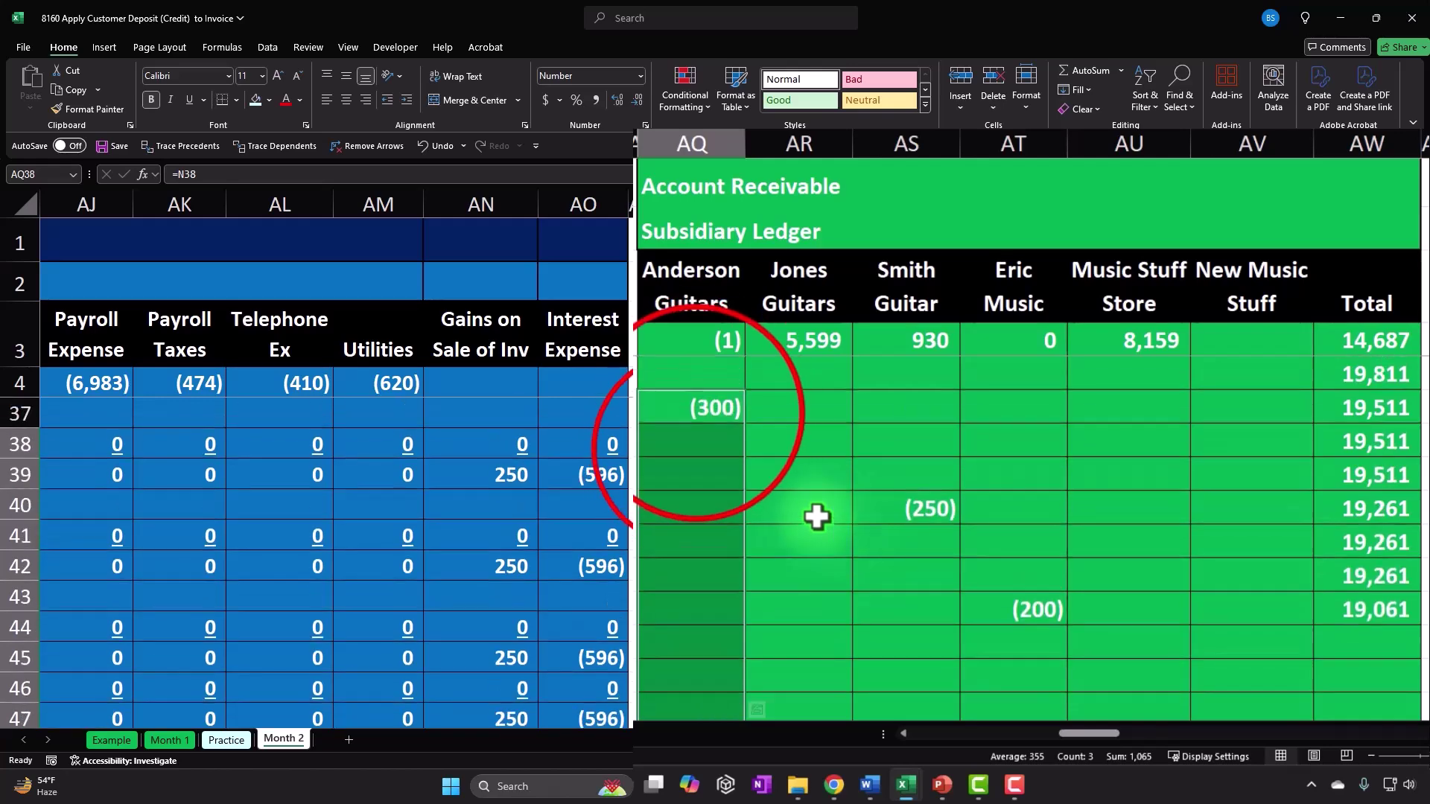
{"action": "left_click", "coordinate": [704, 436]}
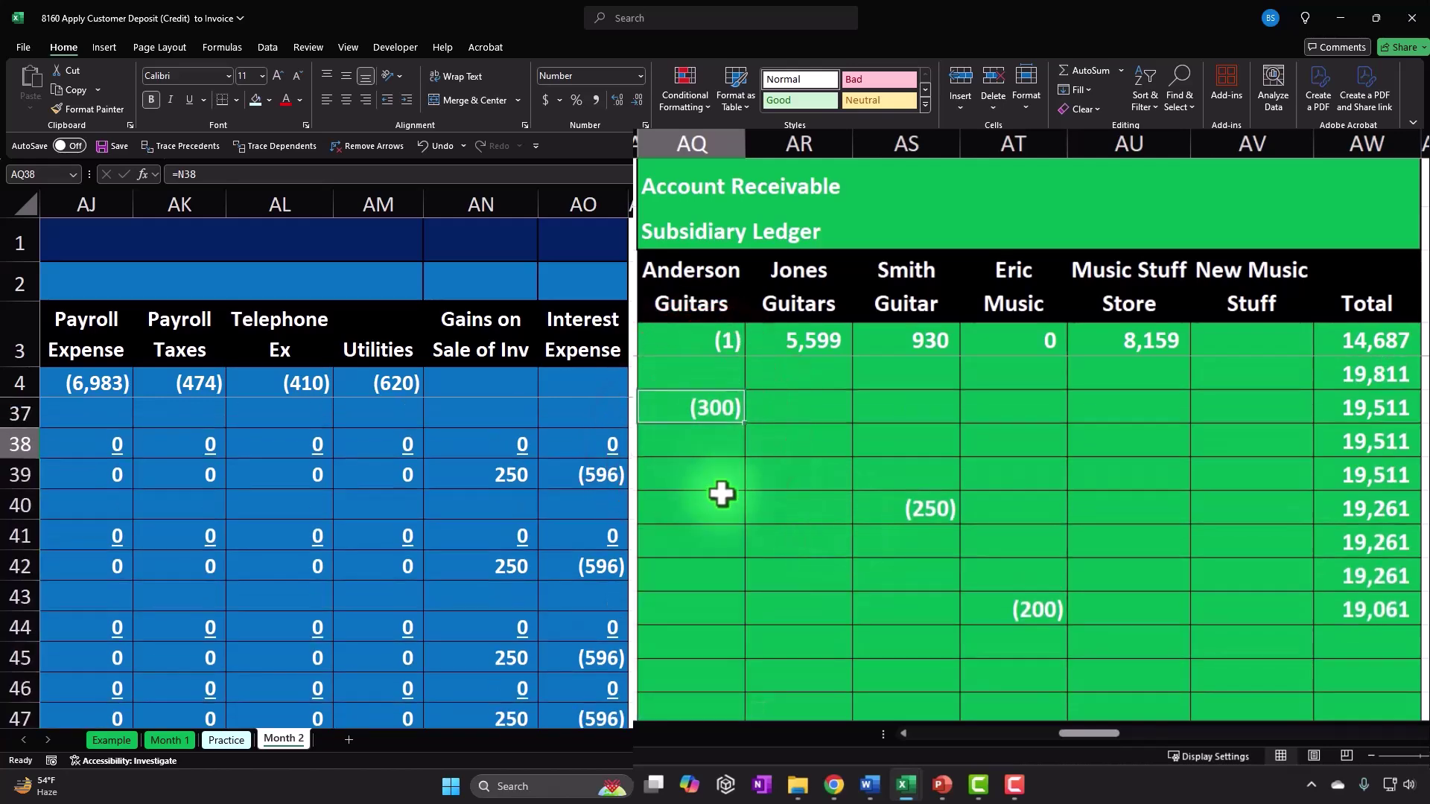
{"action": "scroll", "coordinate": [721, 494], "scroll_direction": "down", "scroll_amount": 3}
{"action": "left_click_drag", "start_coordinate": [723, 506], "coordinate": [726, 540]}
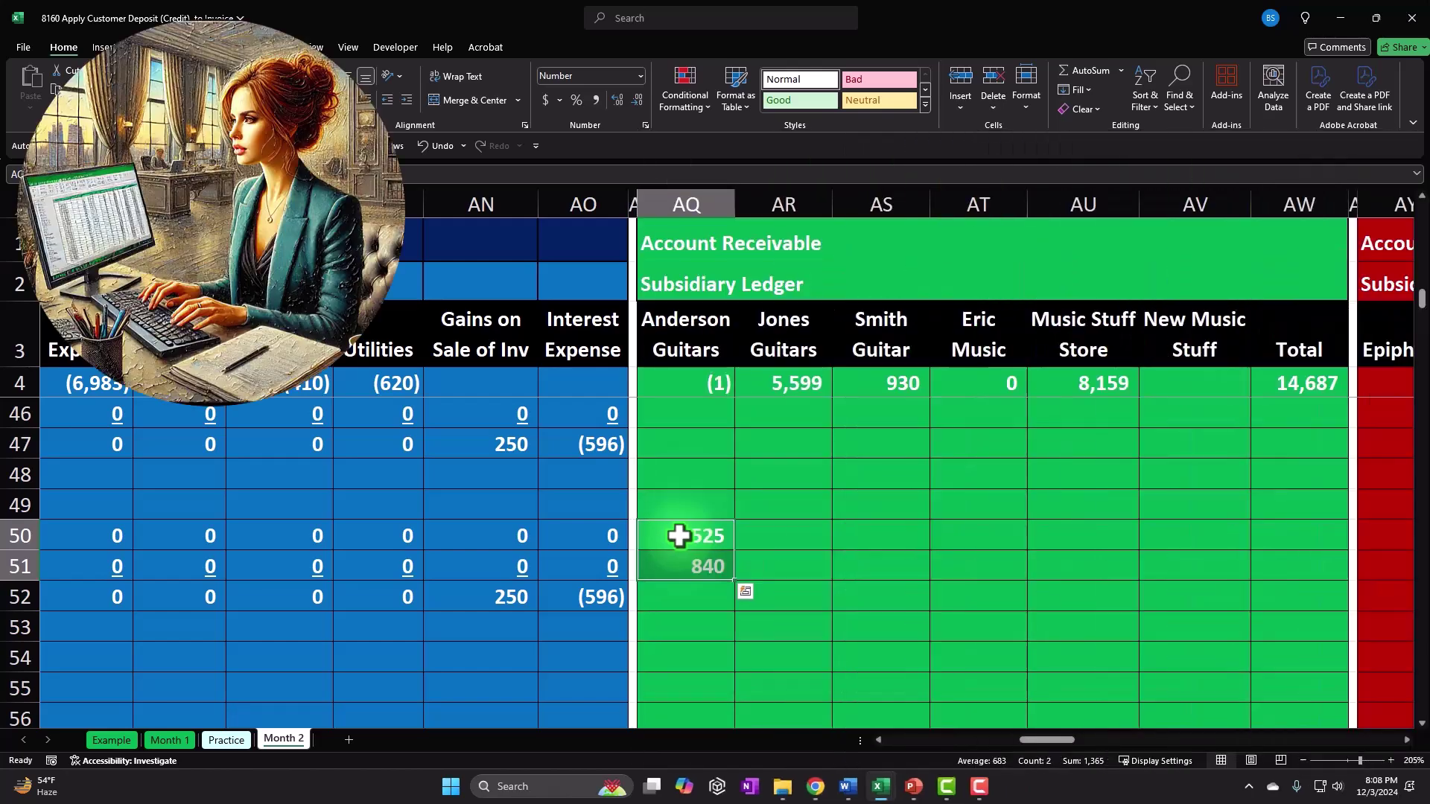
{"action": "scroll", "coordinate": [679, 535], "scroll_direction": "up", "scroll_amount": 3}
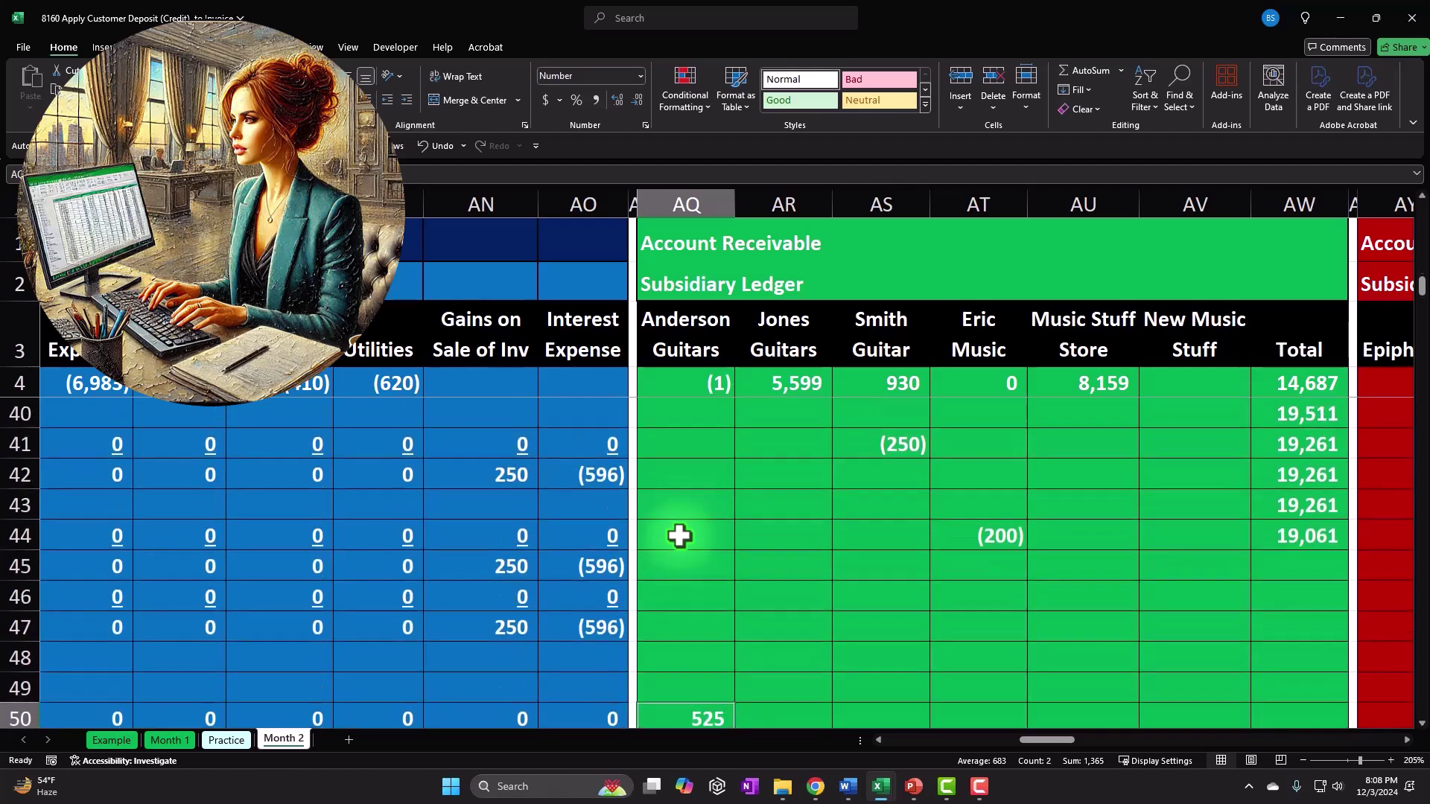
{"action": "left_click", "coordinate": [689, 433]}
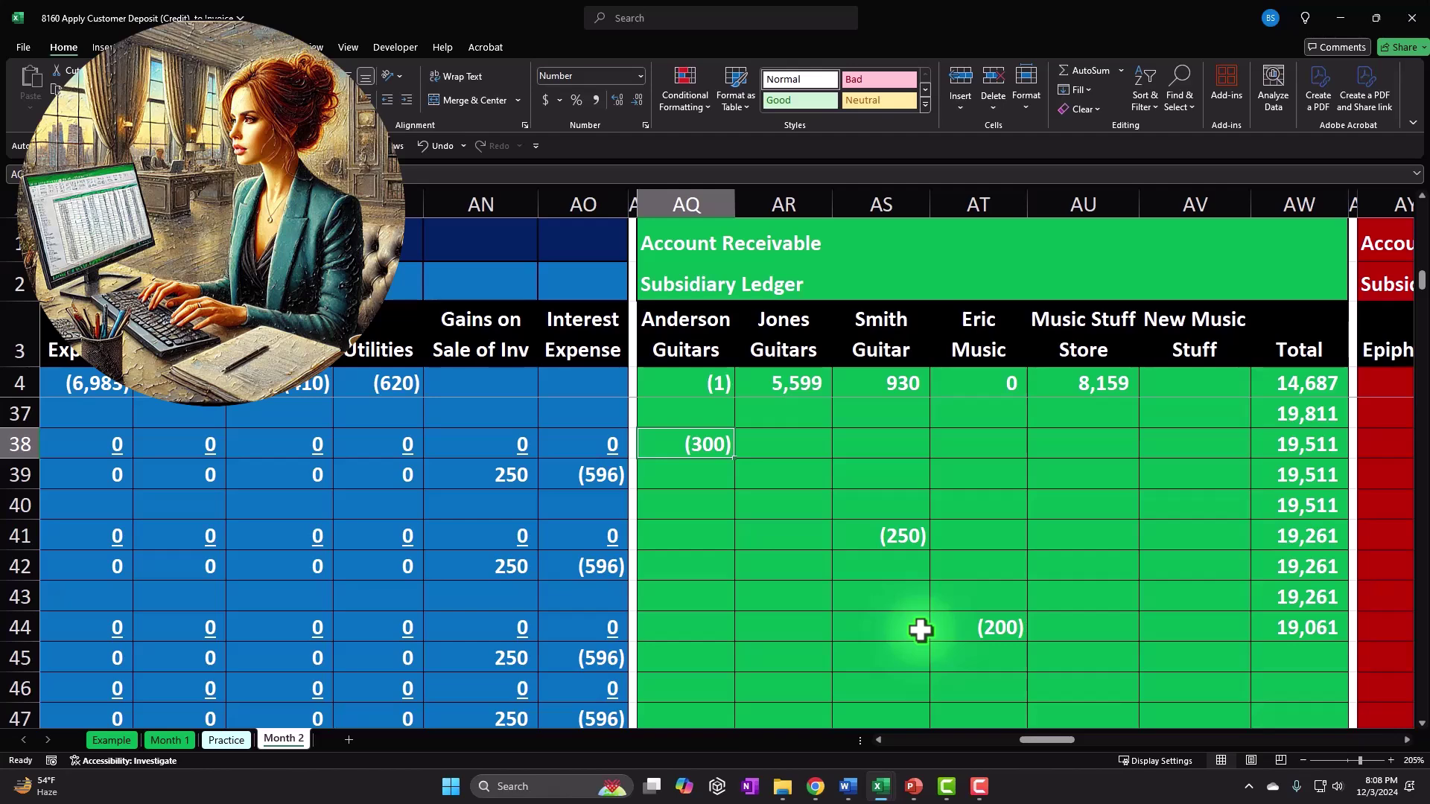
Step: Return to the transaction descriptions and accounting equation columns to view the Anderson Guitars invoice down to the row 52 balance
{"action": "left_click", "coordinate": [660, 570]}
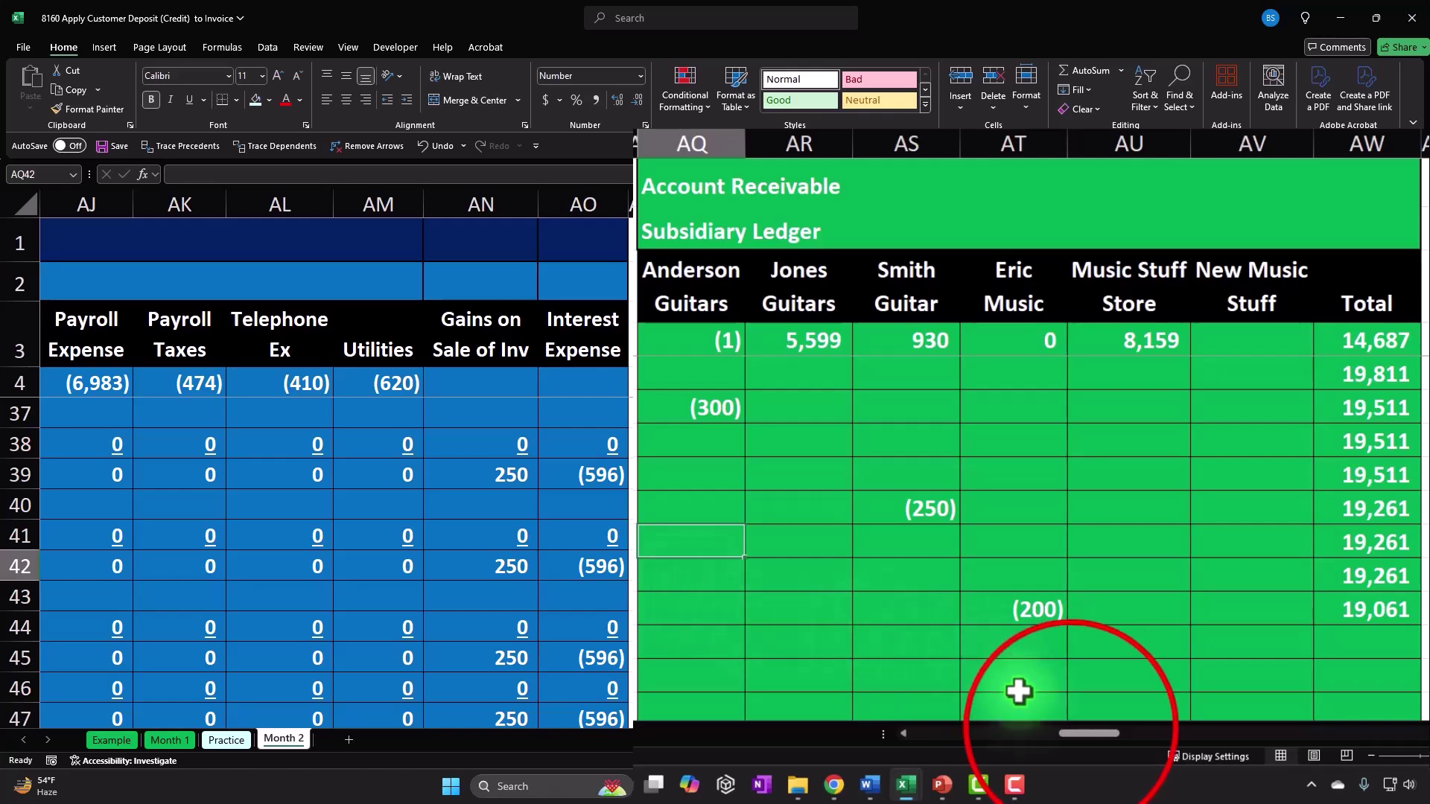
{"action": "left_click_drag", "start_coordinate": [1079, 733], "coordinate": [703, 731]}
{"action": "scroll", "coordinate": [623, 676], "scroll_direction": "down", "scroll_amount": 3}
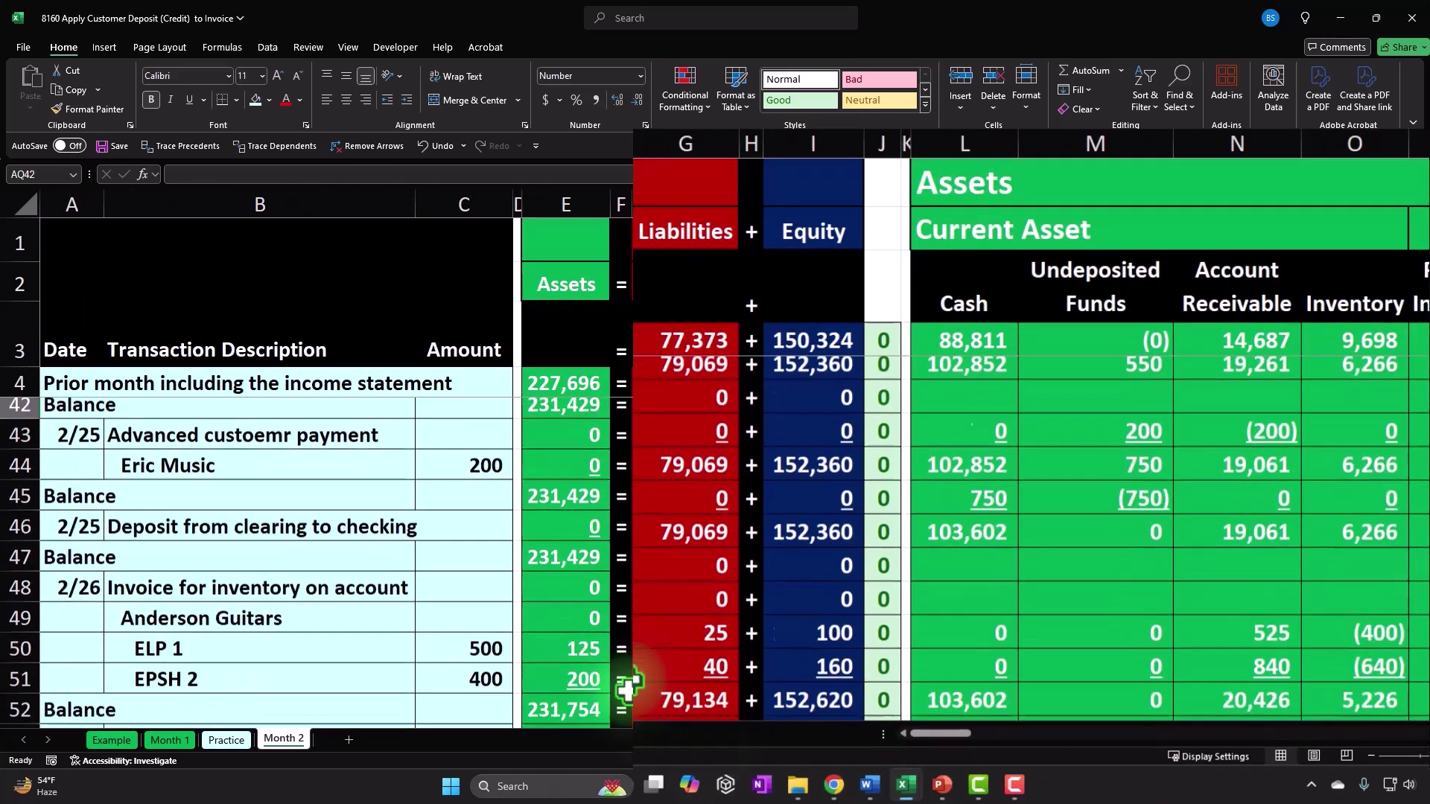